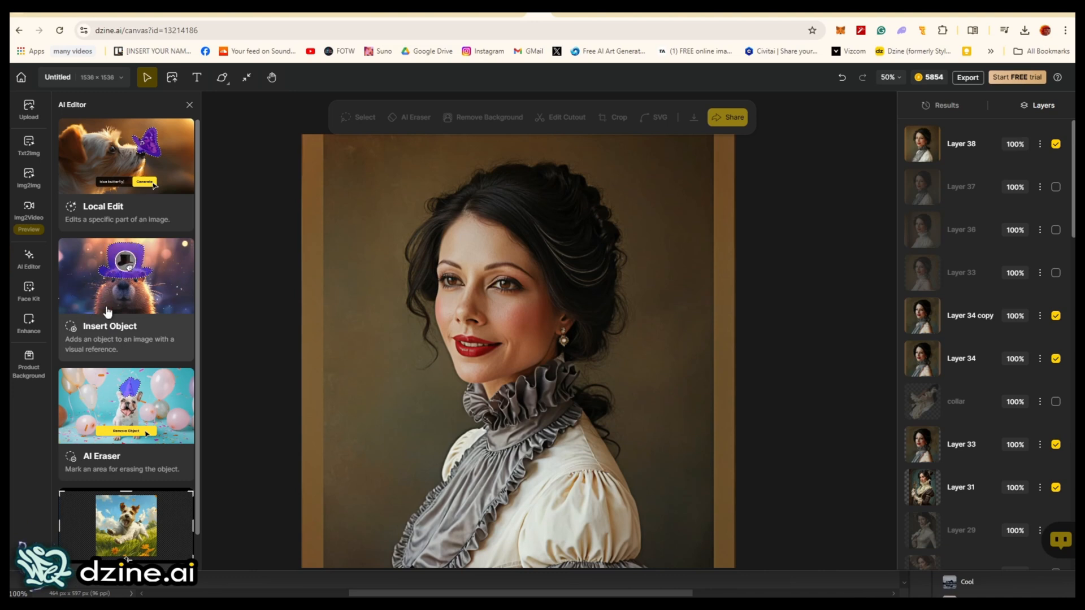
# - Start Insert Object and browse to the Fashion folder in Dropbox for a reference object image
pyautogui.click(118, 276)
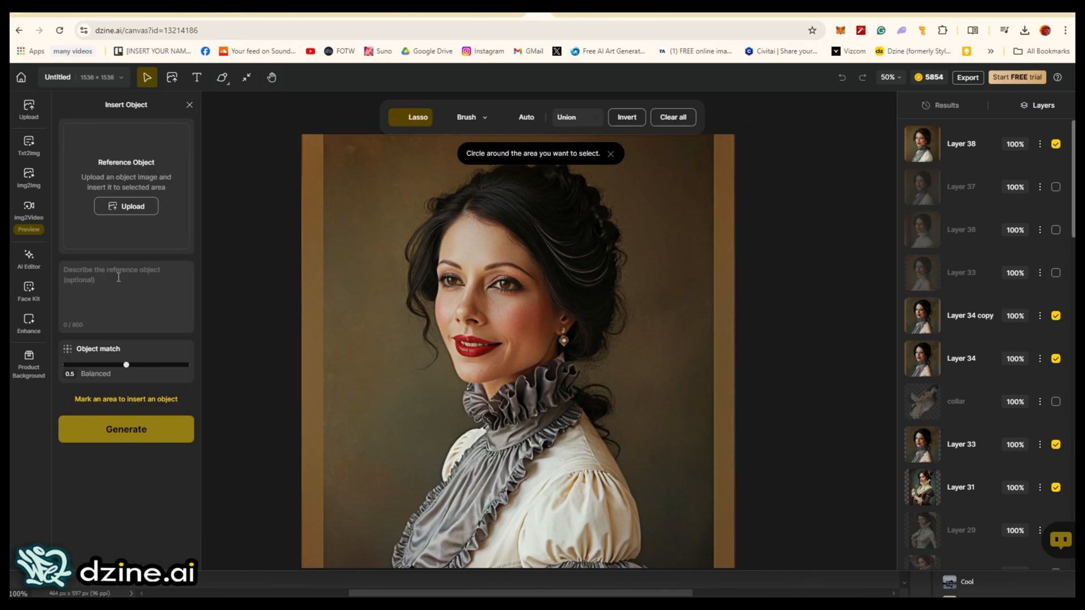
pyautogui.click(117, 208)
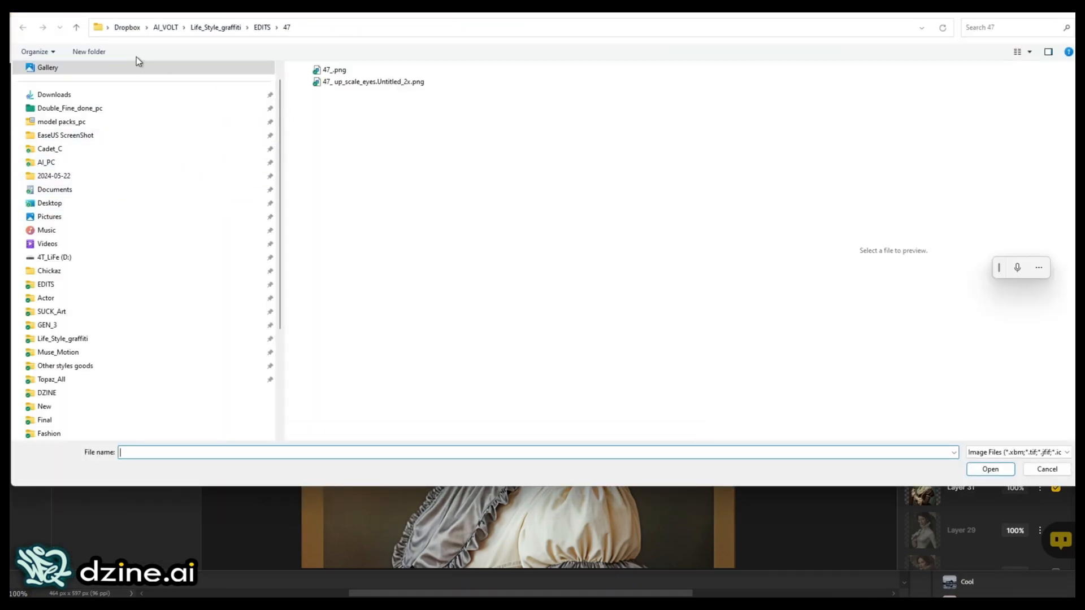
pyautogui.scroll(-4, 85, 276)
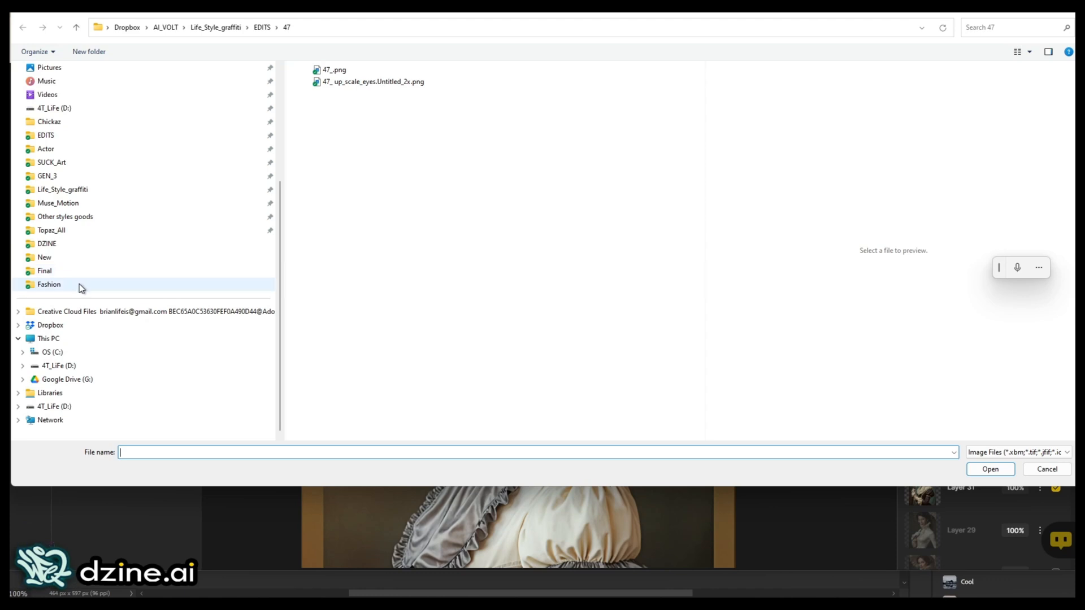
pyautogui.click(80, 284)
# - Preview the jewelry images in the folder and load earing.png as the reference object
pyautogui.click(338, 72)
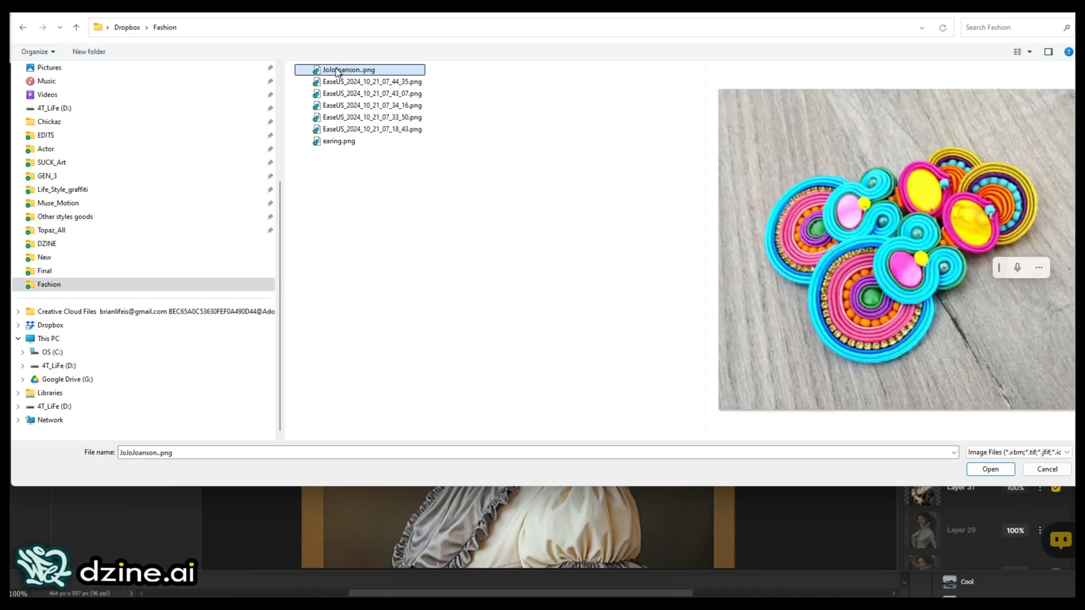
pyautogui.click(367, 105)
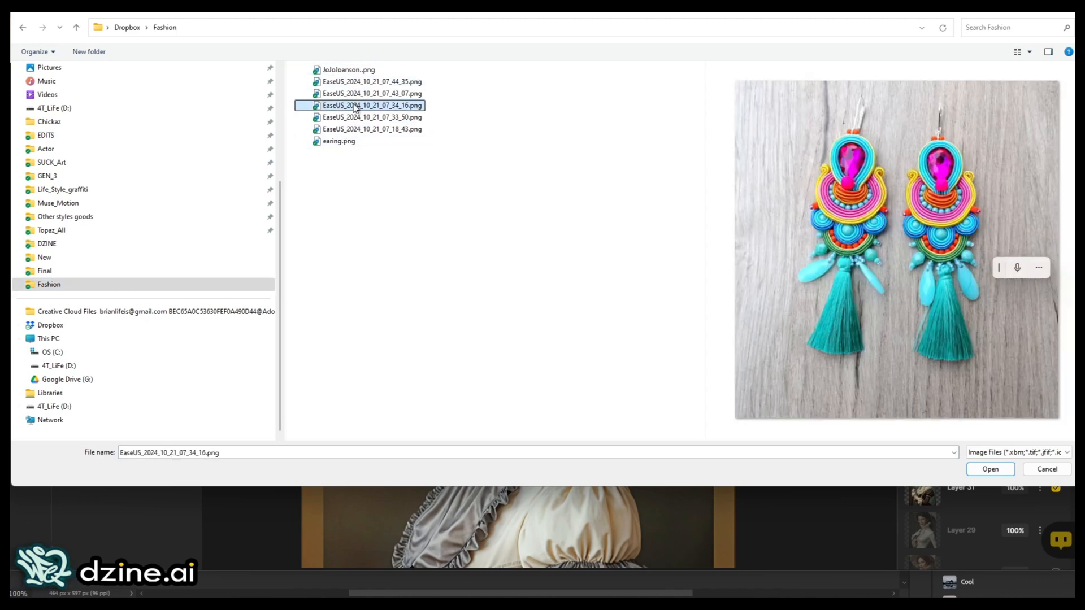
pyautogui.click(357, 141)
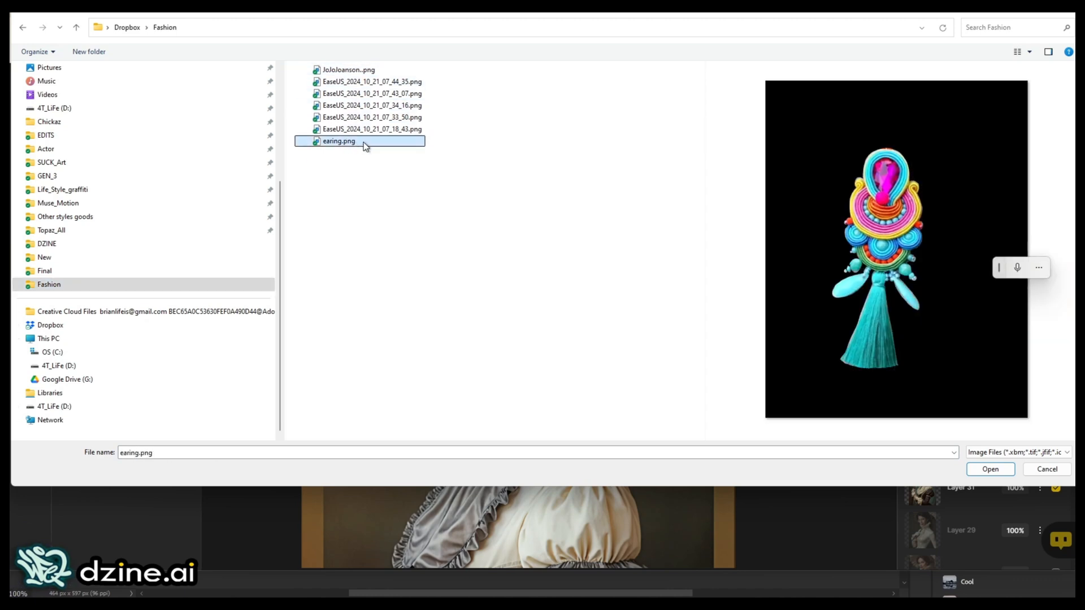
pyautogui.click(355, 106)
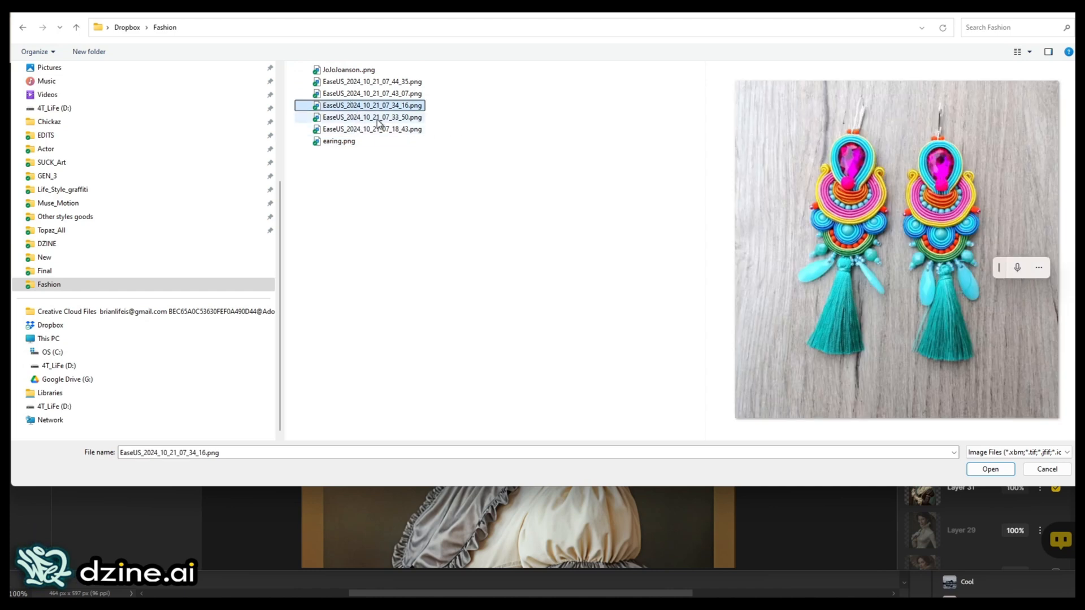
pyautogui.click(378, 118)
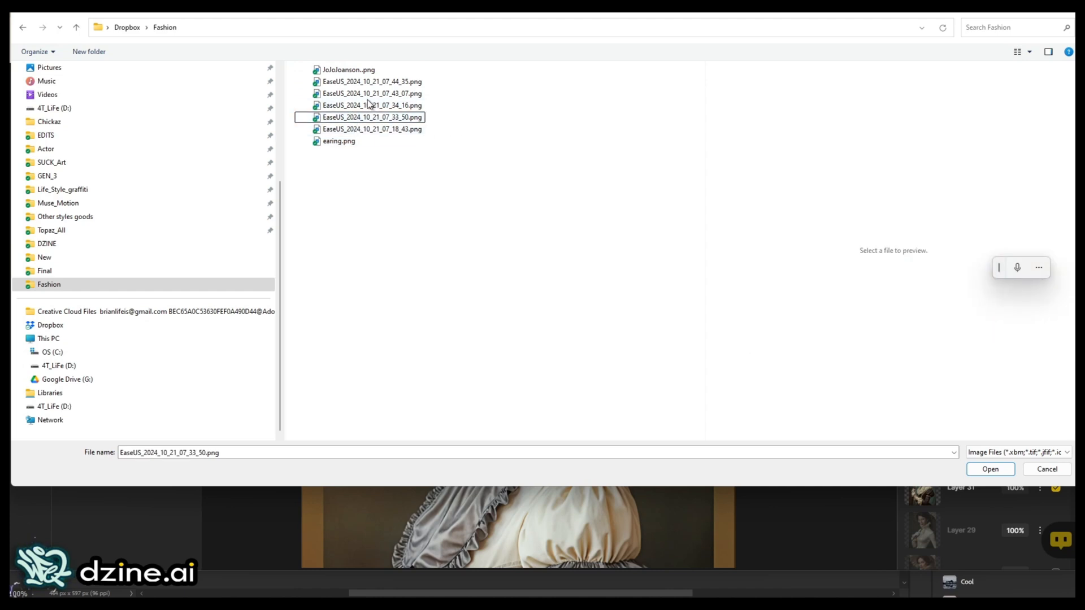
pyautogui.click(370, 82)
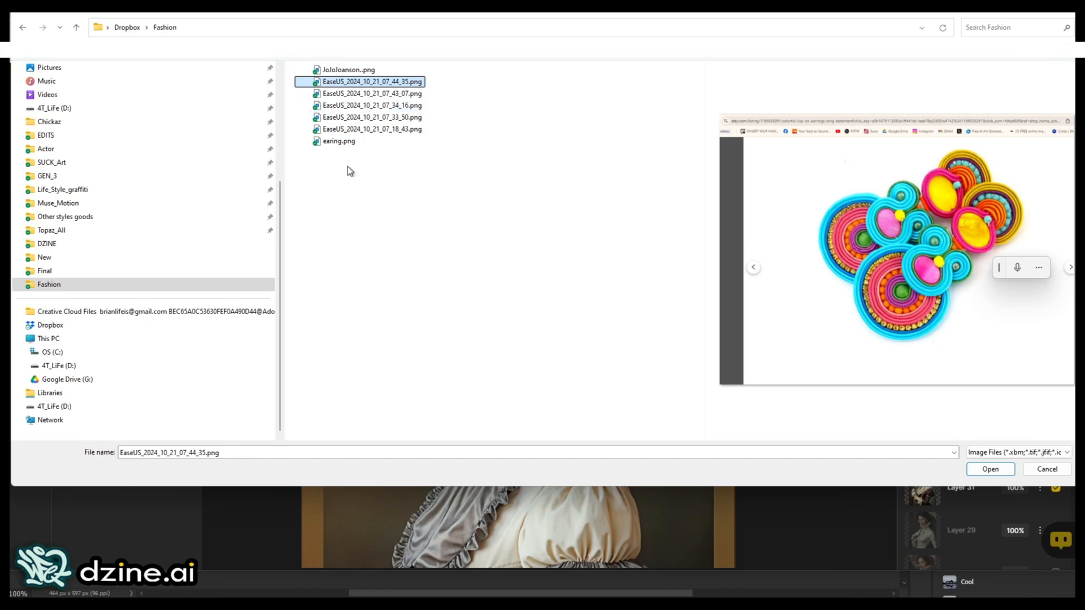
pyautogui.click(338, 142)
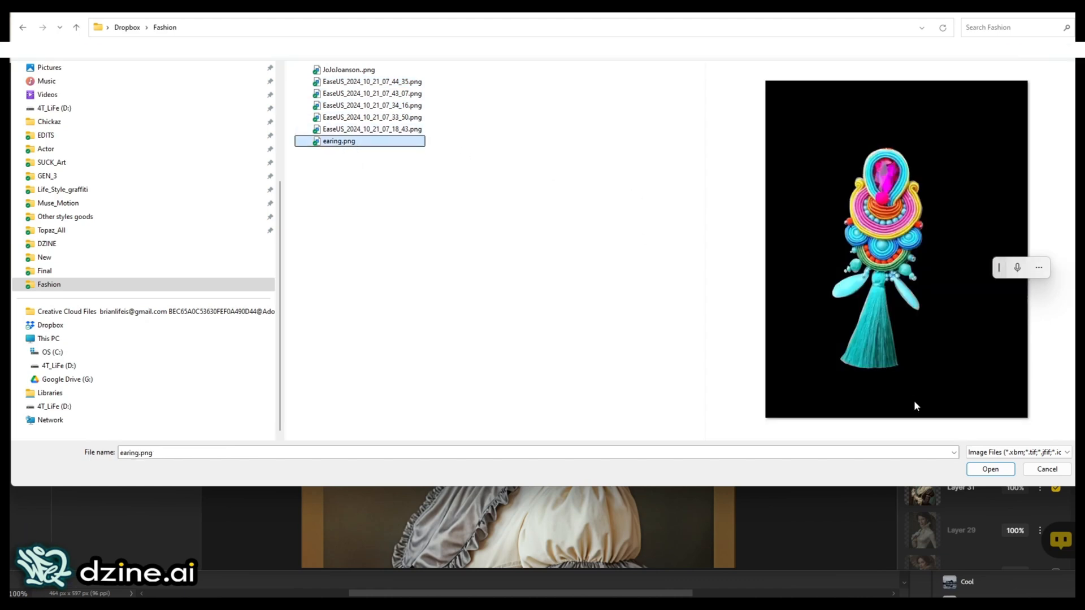
pyautogui.click(988, 474)
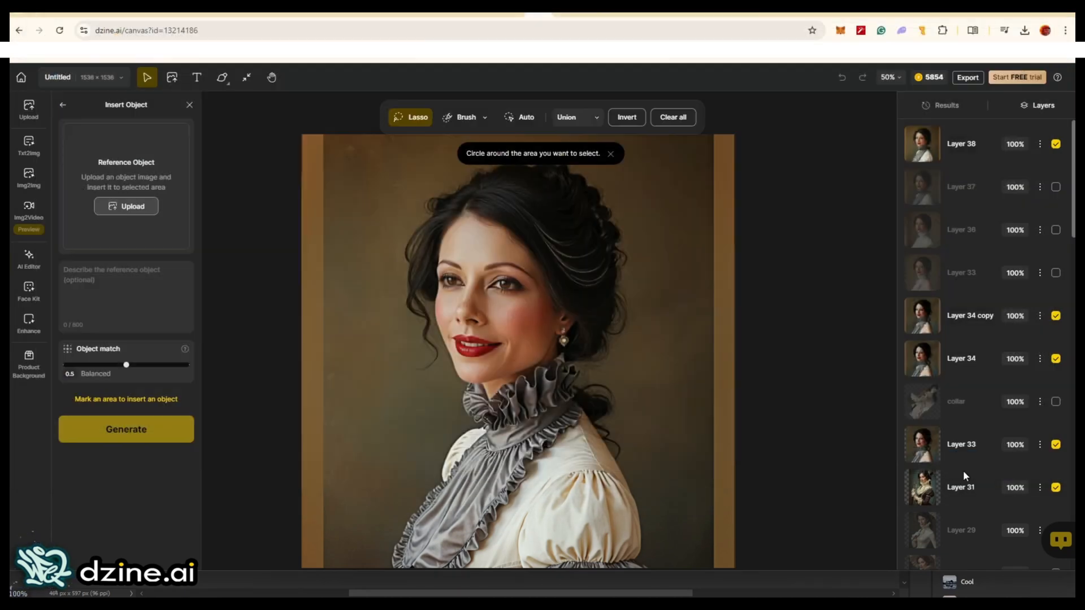
# - Select Layer 38 as the portrait to edit and enlarge the canvas to 100% around the woman's earring
pyautogui.click(986, 146)
pyautogui.click(1058, 146)
pyautogui.click(1059, 146)
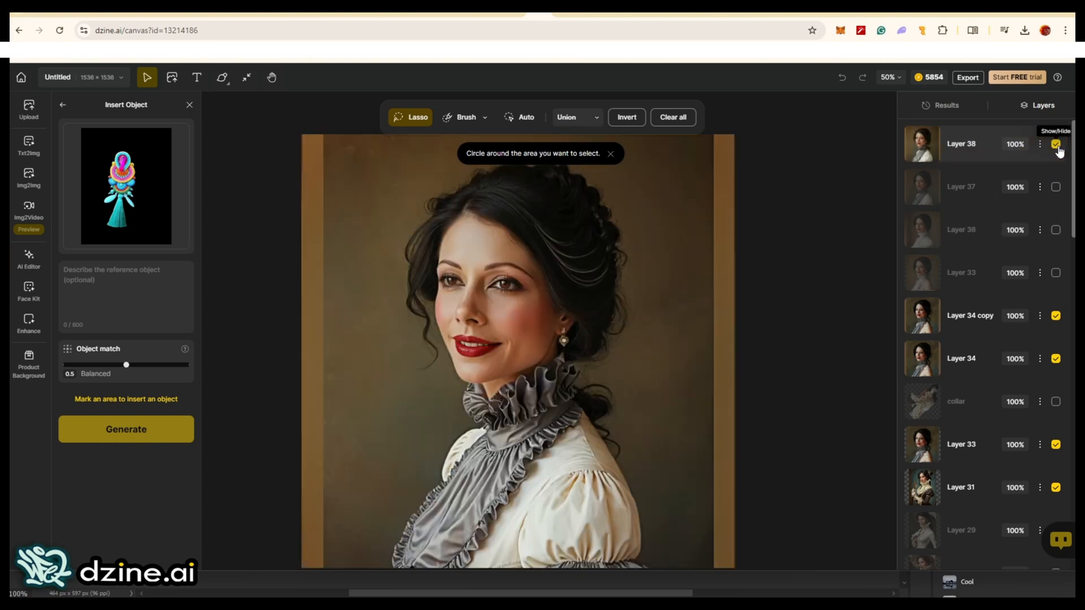
pyautogui.click(965, 152)
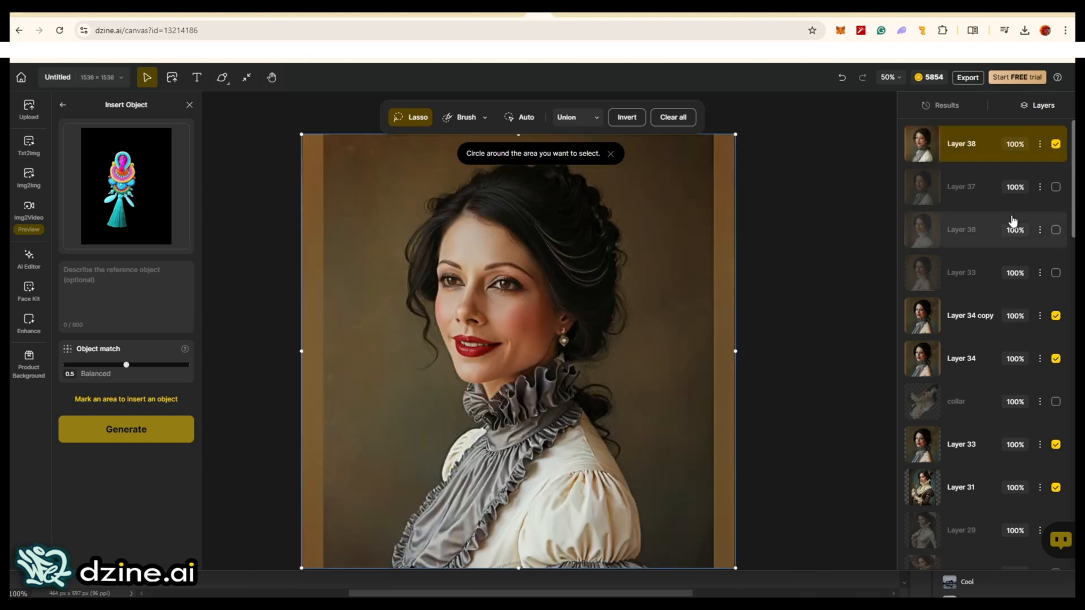
pyautogui.click(891, 78)
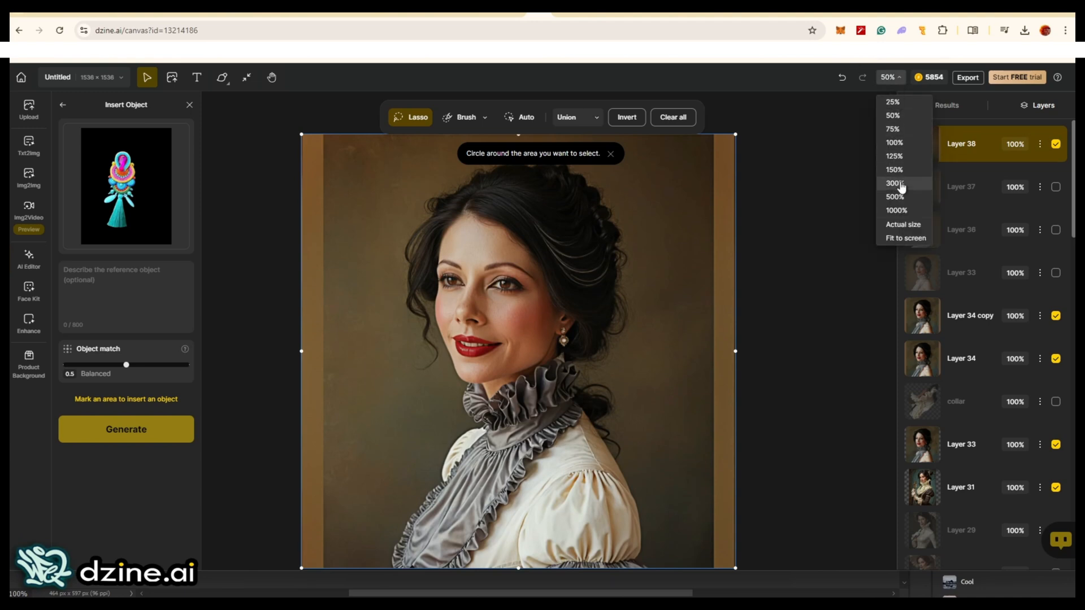
pyautogui.click(895, 183)
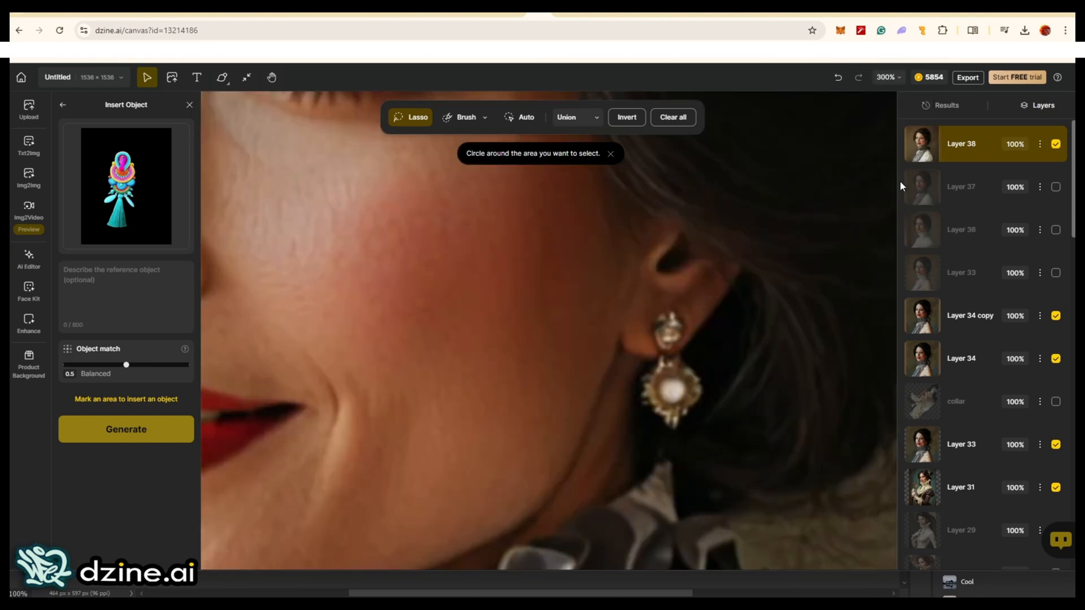
pyautogui.click(886, 79)
pyautogui.click(890, 143)
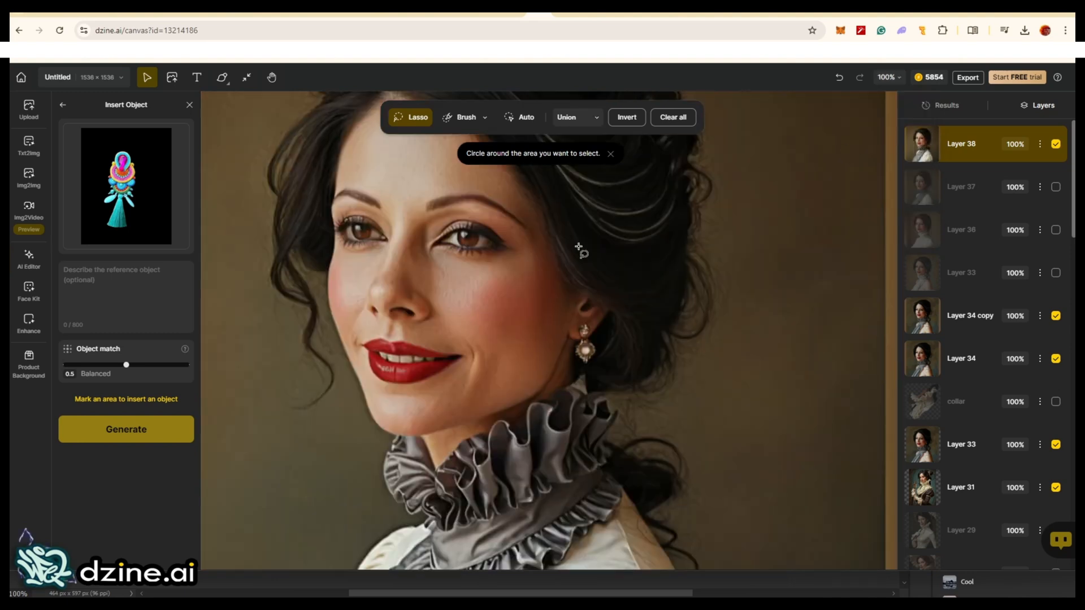
pyautogui.moveTo(545, 346); pyautogui.dragTo(483, 307)
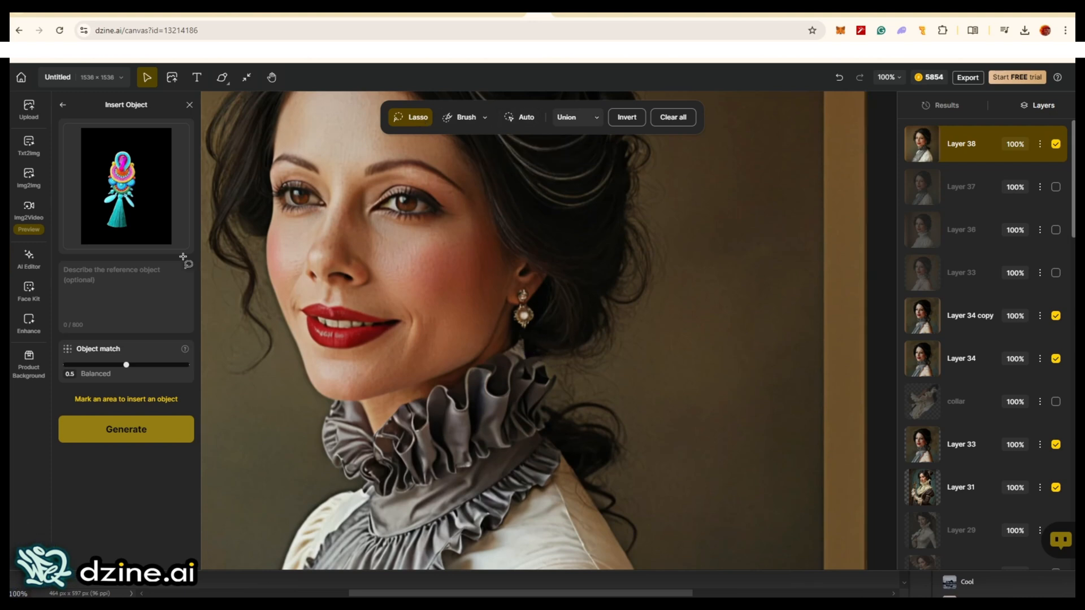
# - Try a lasso selection from the woman's earlobe down over the ruffled collar as the insertion area
pyautogui.moveTo(121, 208)
pyautogui.moveTo(491, 355)
pyautogui.mouseDown()
pyautogui.moveTo(496, 322)
pyautogui.moveTo(523, 288)
pyautogui.moveTo(554, 413)
pyautogui.moveTo(533, 455)
pyautogui.moveTo(512, 464)
pyautogui.moveTo(481, 362)
pyautogui.moveTo(492, 340)
pyautogui.mouseUp()
pyautogui.moveTo(87, 186)
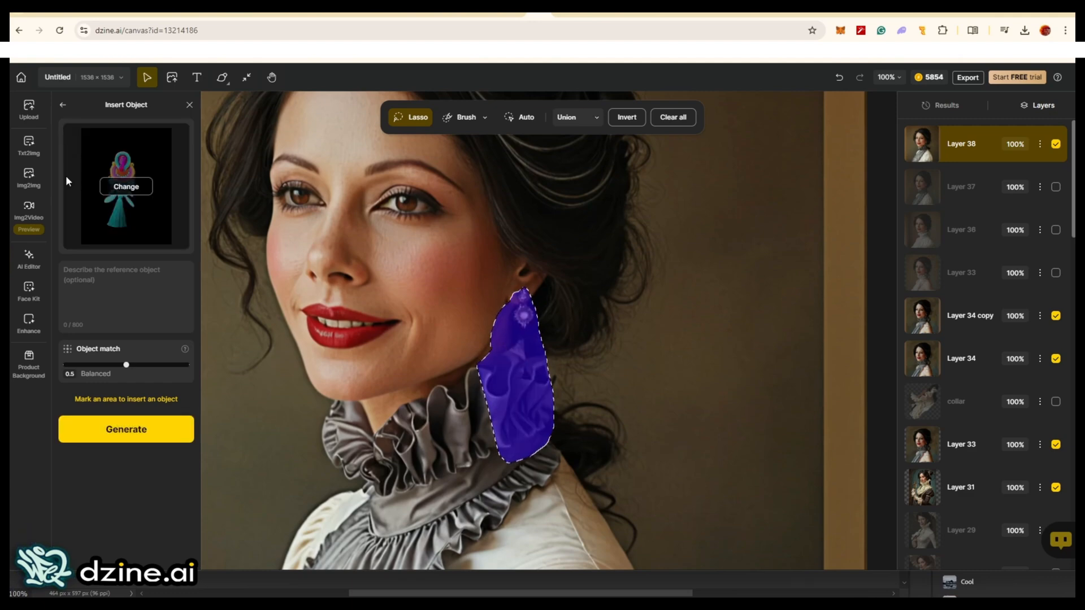
pyautogui.click(29, 109)
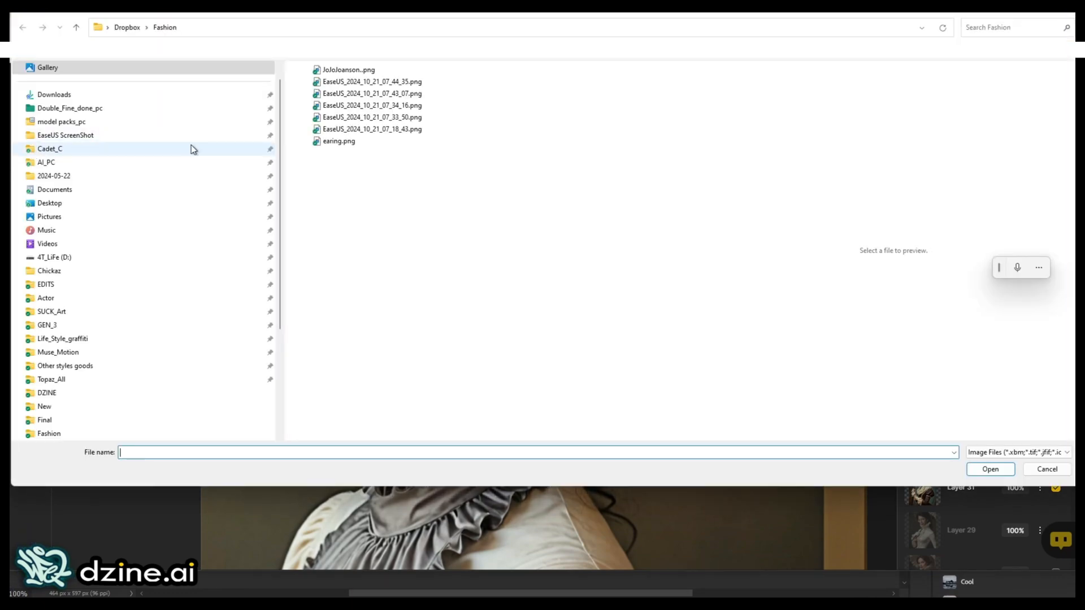
pyautogui.click(1048, 469)
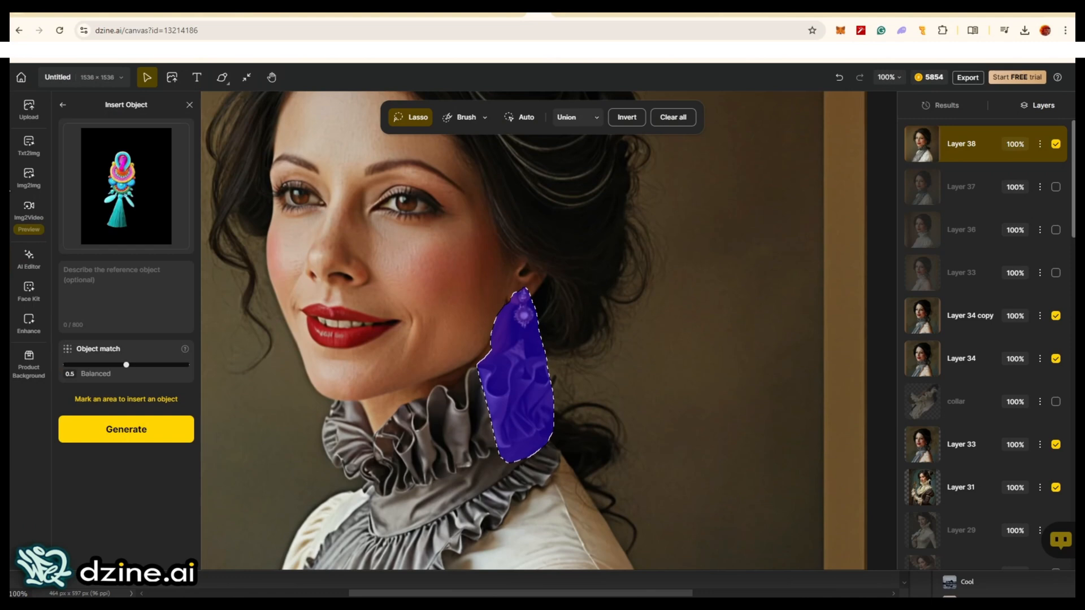
pyautogui.click(28, 261)
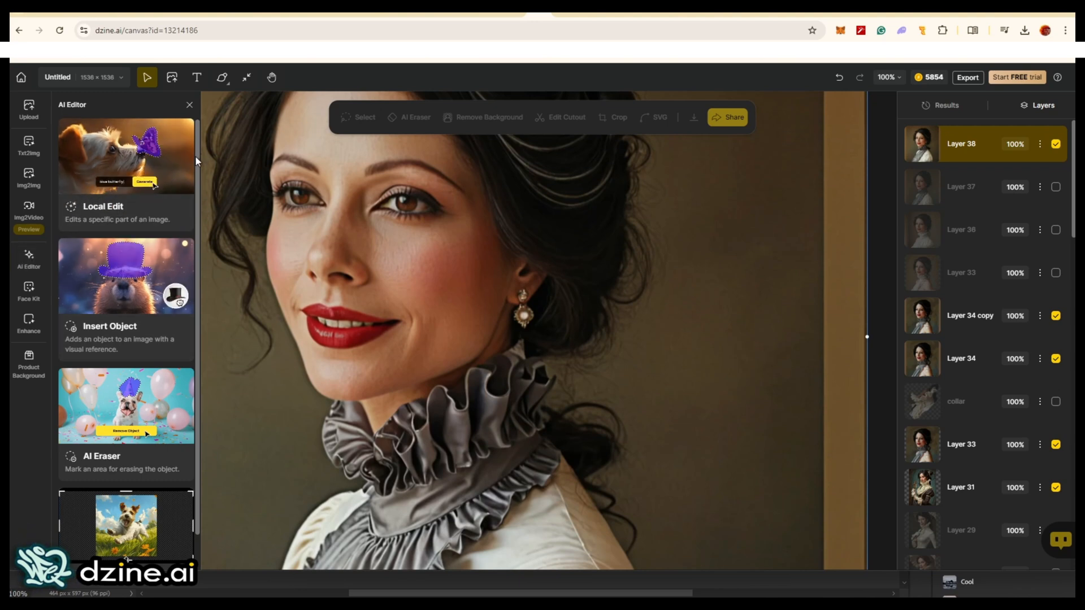
pyautogui.scroll(-1, 195, 154)
pyautogui.scroll(1, 188, 162)
pyautogui.click(35, 180)
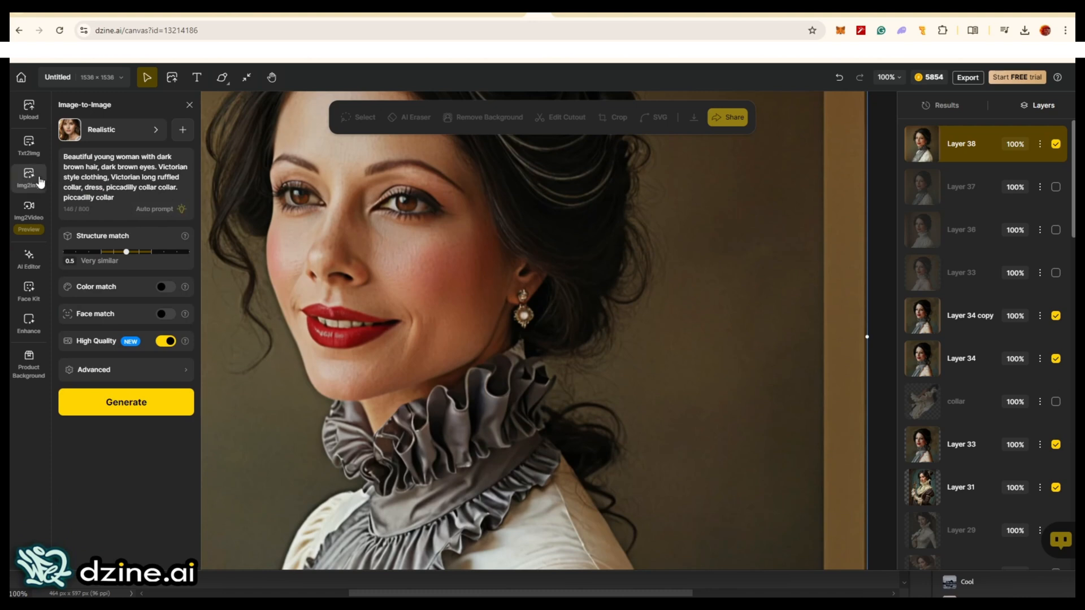
pyautogui.click(38, 148)
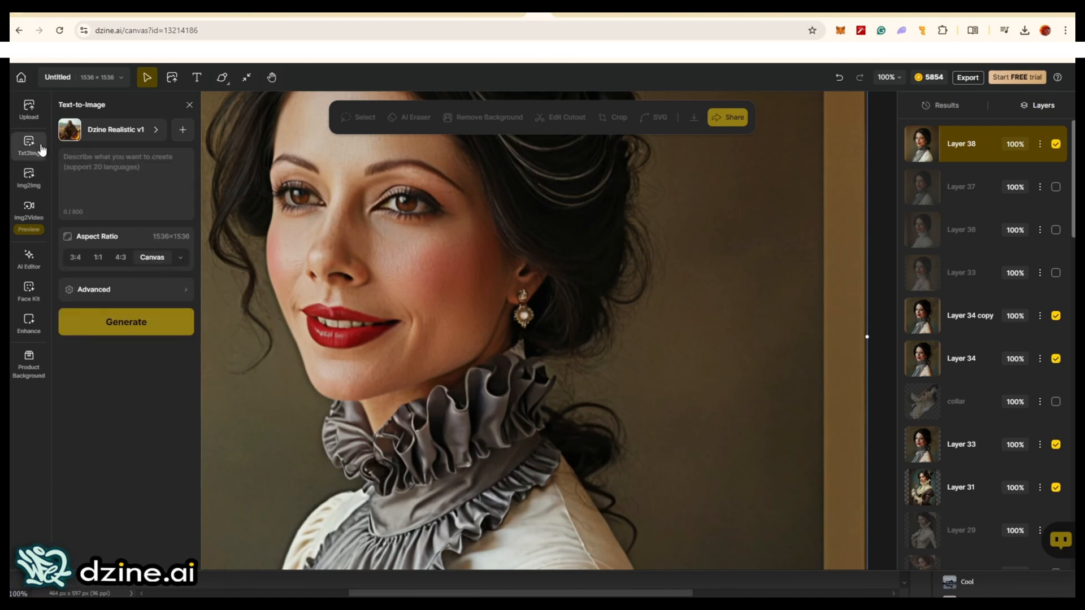
# - Try lassoing both of the woman's eyes as the selected areas in Local Edit
pyautogui.click(30, 259)
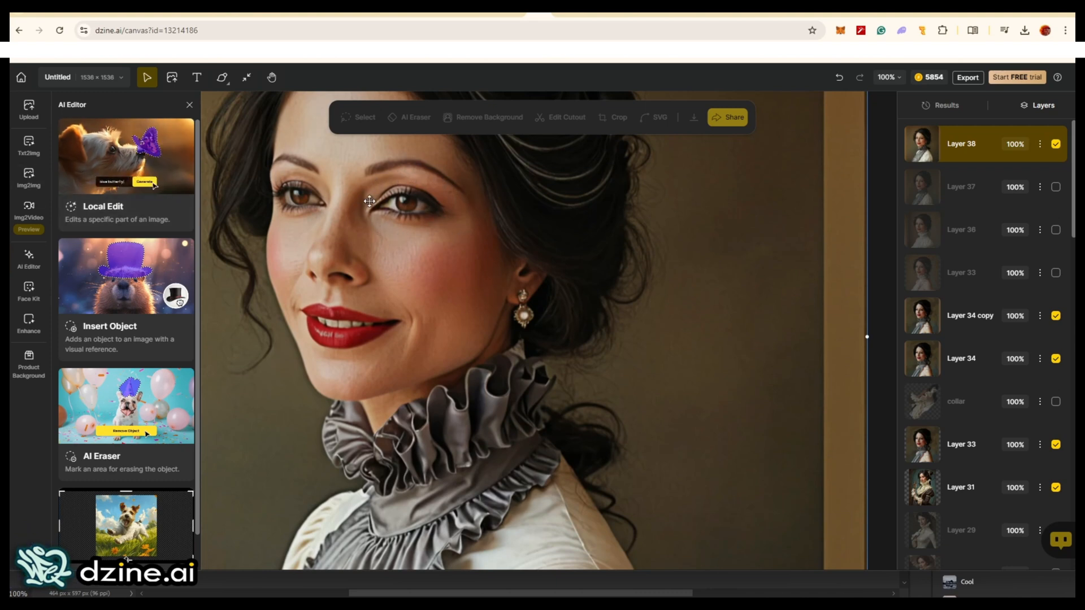
pyautogui.click(90, 173)
pyautogui.moveTo(365, 181)
pyautogui.mouseDown()
pyautogui.moveTo(395, 175)
pyautogui.moveTo(437, 189)
pyautogui.moveTo(450, 223)
pyautogui.moveTo(403, 236)
pyautogui.moveTo(359, 187)
pyautogui.mouseUp()
pyautogui.moveTo(286, 160)
pyautogui.mouseDown()
pyautogui.moveTo(336, 189)
pyautogui.moveTo(305, 226)
pyautogui.moveTo(264, 183)
pyautogui.moveTo(287, 162)
pyautogui.mouseUp()
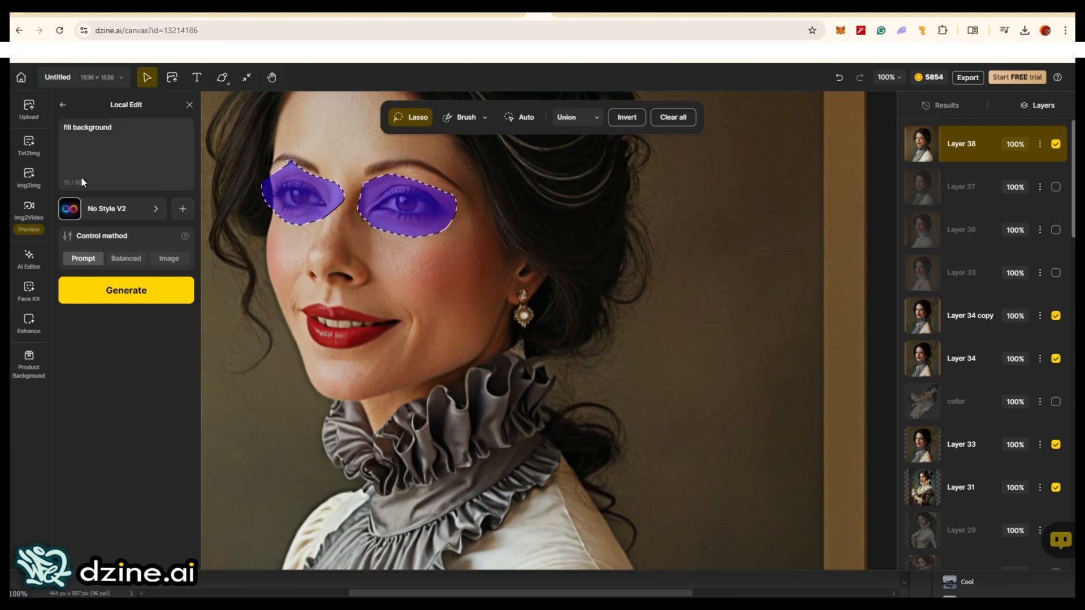
# - Reopen Insert Object, clear the first oversized brush mark, and brush a narrower elongated area from the earlobe down over the collar
pyautogui.click(29, 259)
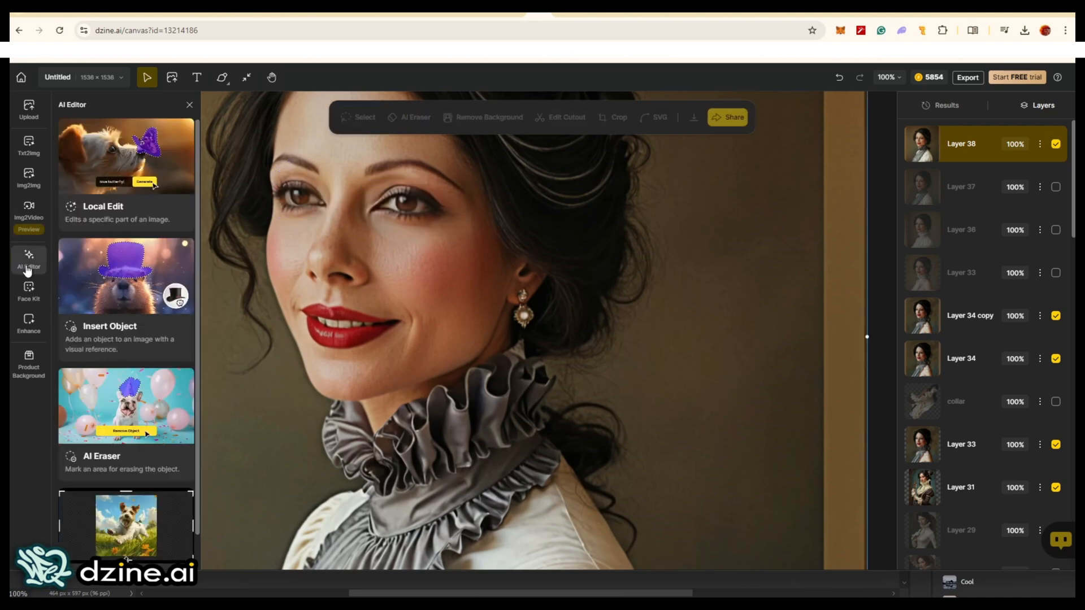
pyautogui.click(105, 289)
pyautogui.moveTo(118, 192)
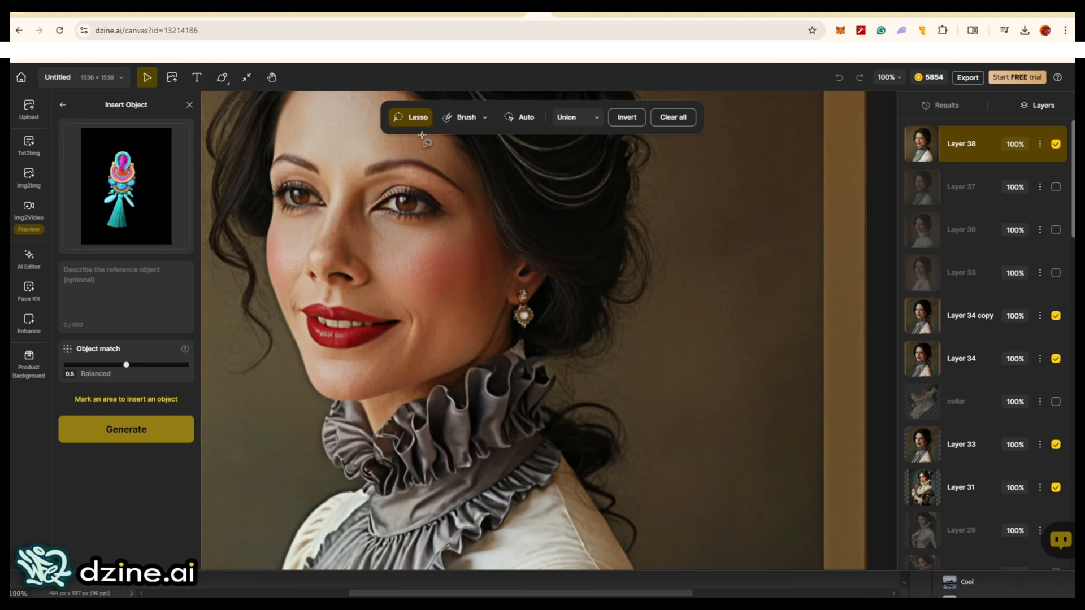
pyautogui.click(474, 124)
pyautogui.moveTo(492, 307)
pyautogui.mouseDown()
pyautogui.moveTo(509, 332)
pyautogui.moveTo(523, 304)
pyautogui.moveTo(552, 410)
pyautogui.moveTo(526, 473)
pyautogui.moveTo(506, 489)
pyautogui.moveTo(481, 389)
pyautogui.moveTo(510, 309)
pyautogui.moveTo(505, 453)
pyautogui.moveTo(508, 357)
pyautogui.mouseUp()
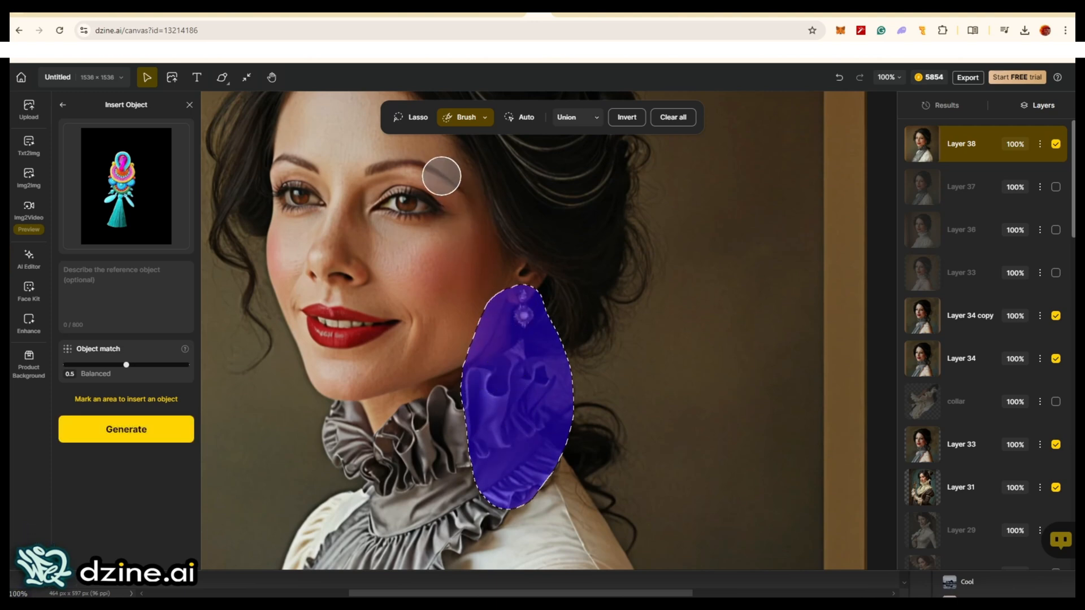
pyautogui.click(672, 117)
pyautogui.moveTo(521, 311); pyautogui.dragTo(527, 315)
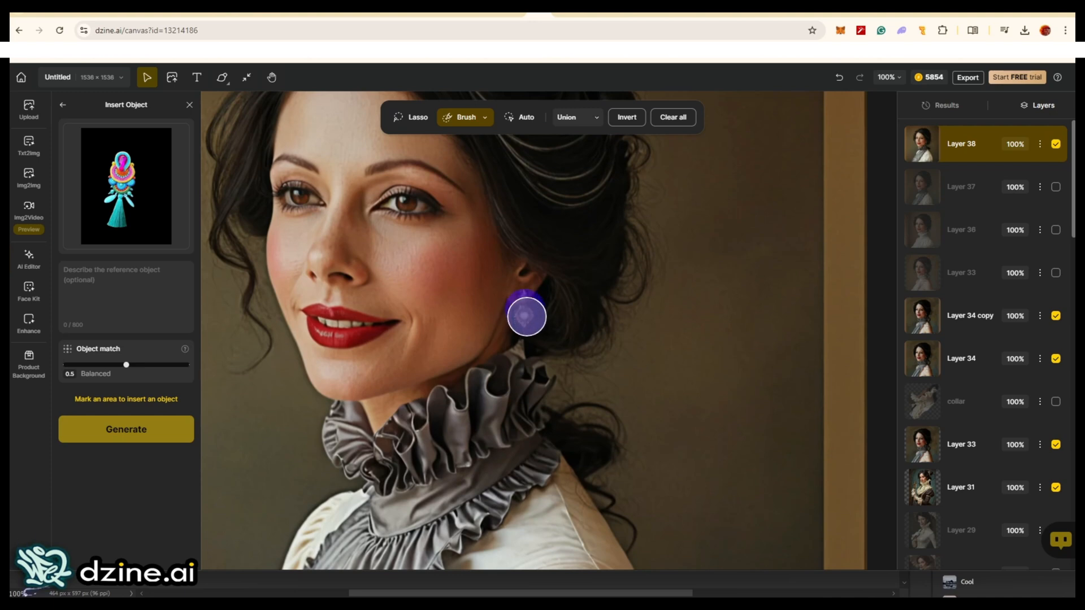
pyautogui.moveTo(534, 356)
pyautogui.mouseDown()
pyautogui.moveTo(517, 433)
pyautogui.moveTo(506, 398)
pyautogui.mouseUp()
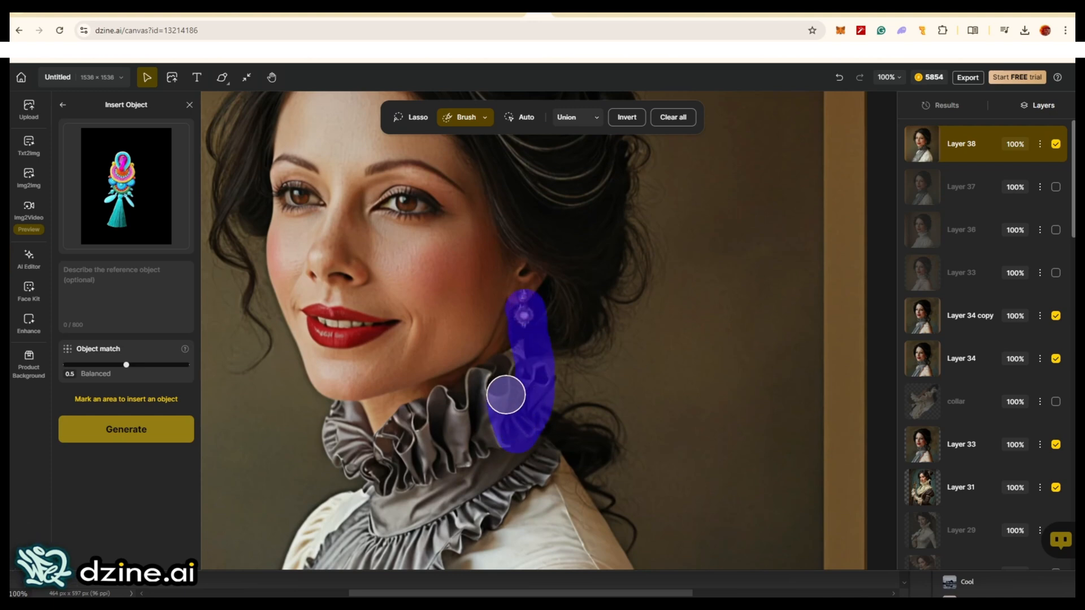
pyautogui.moveTo(520, 313); pyautogui.dragTo(520, 313)
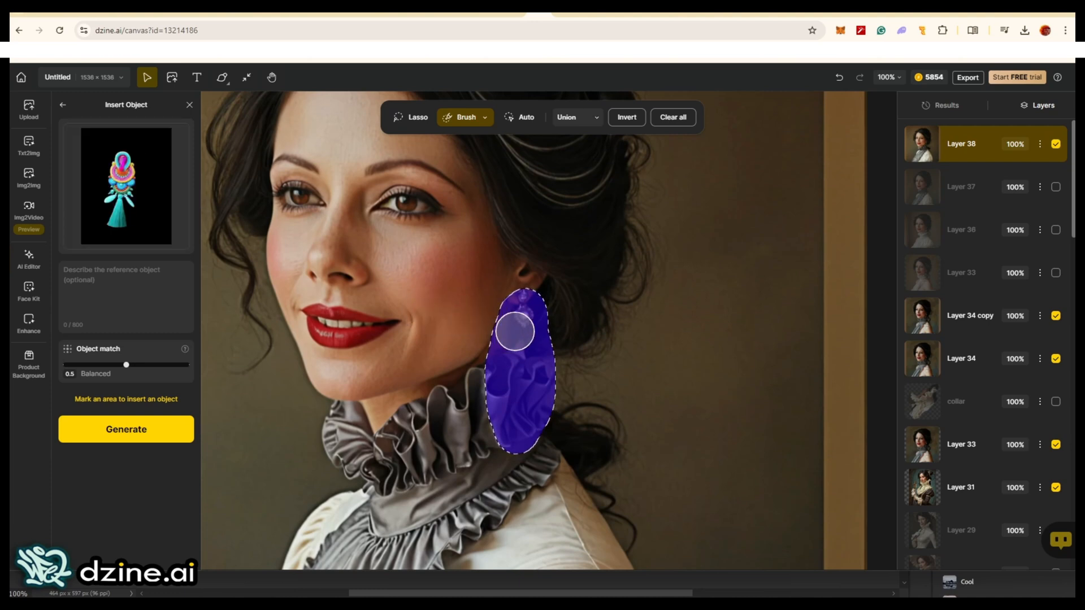
pyautogui.moveTo(506, 354)
pyautogui.mouseDown()
pyautogui.moveTo(498, 404)
pyautogui.moveTo(521, 453)
pyautogui.mouseUp()
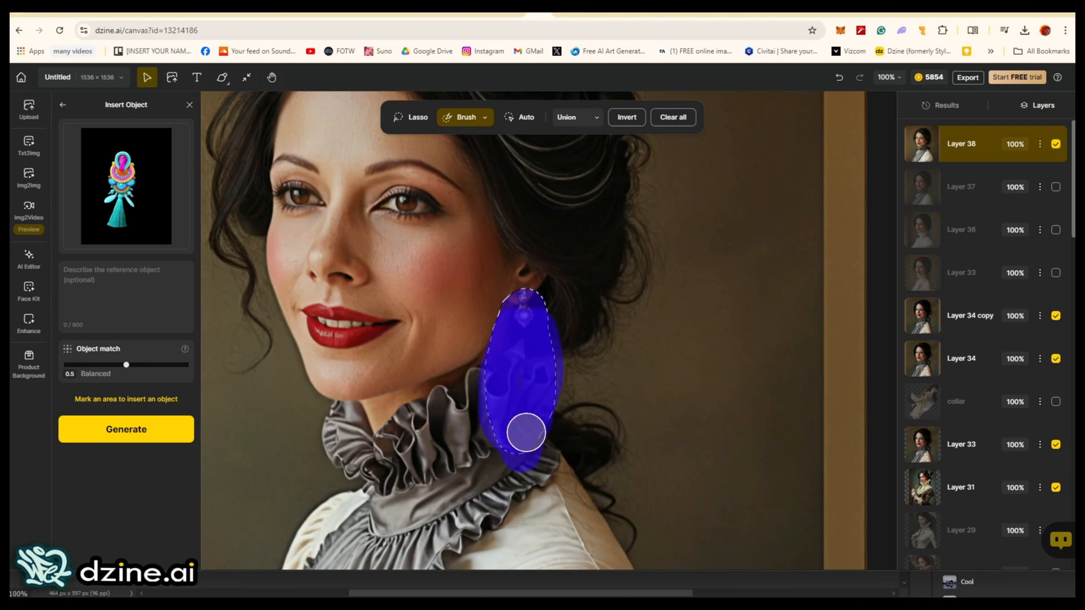
# - Describe the reference object as "colorful earrings", correcting the misspelled word with the spelling suggestion
pyautogui.click(114, 295)
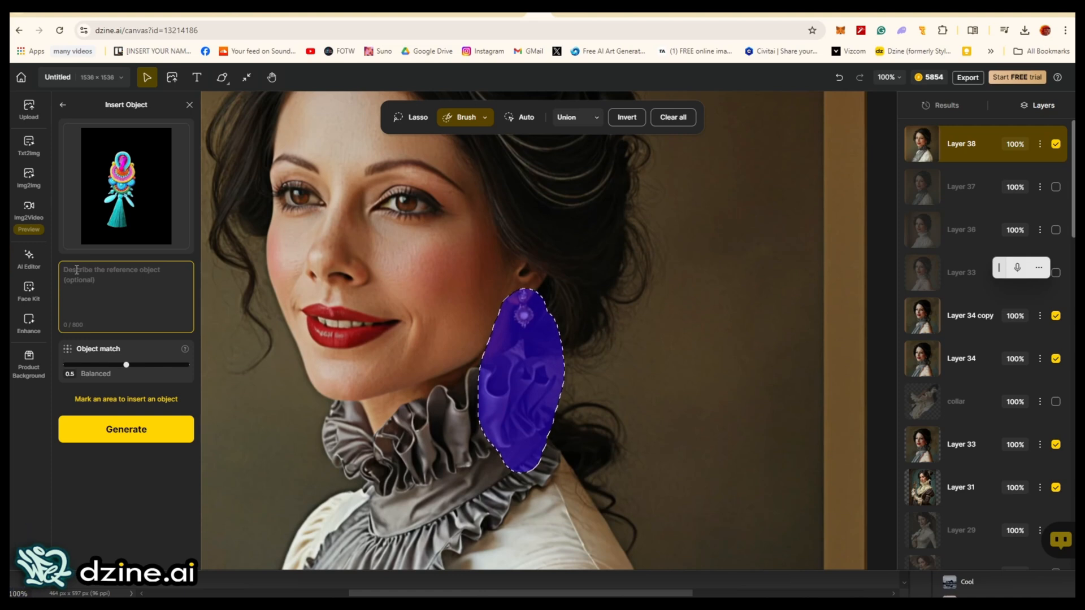
pyautogui.write('colorful earings')
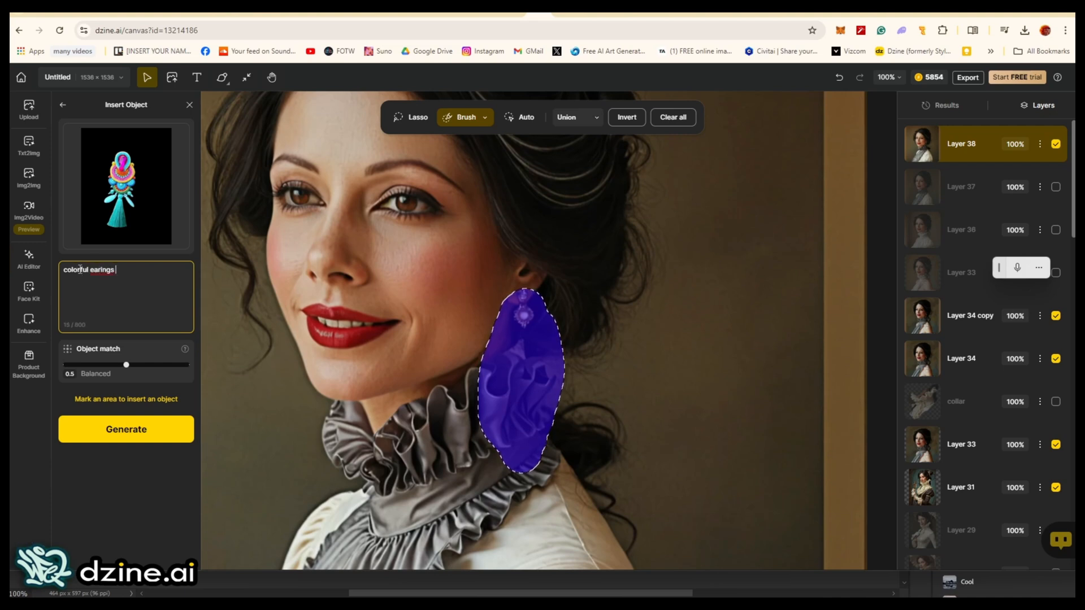
pyautogui.rightClick(102, 266)
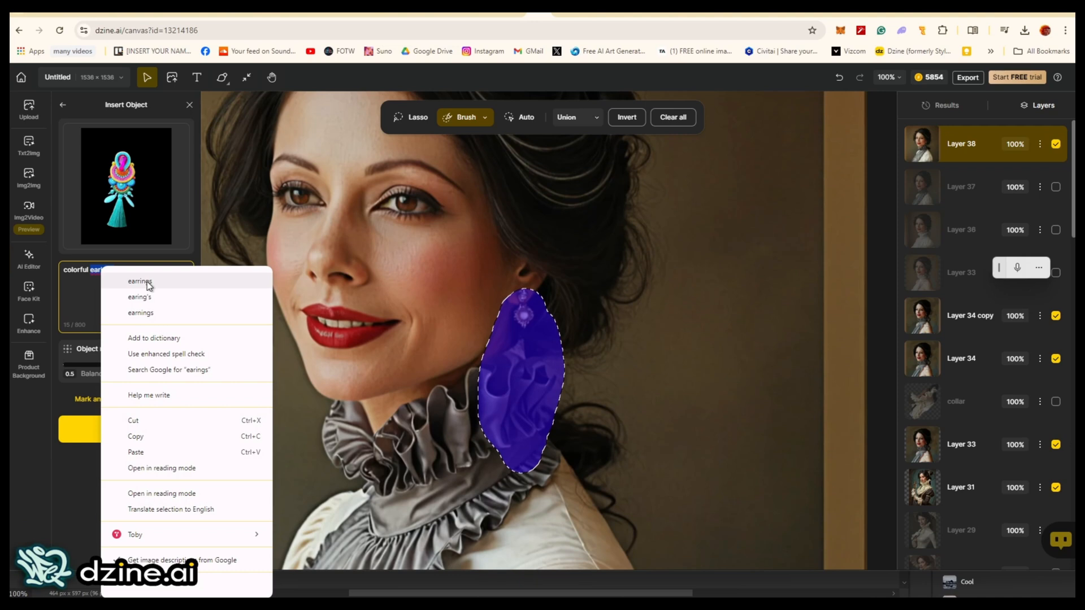
pyautogui.click(140, 281)
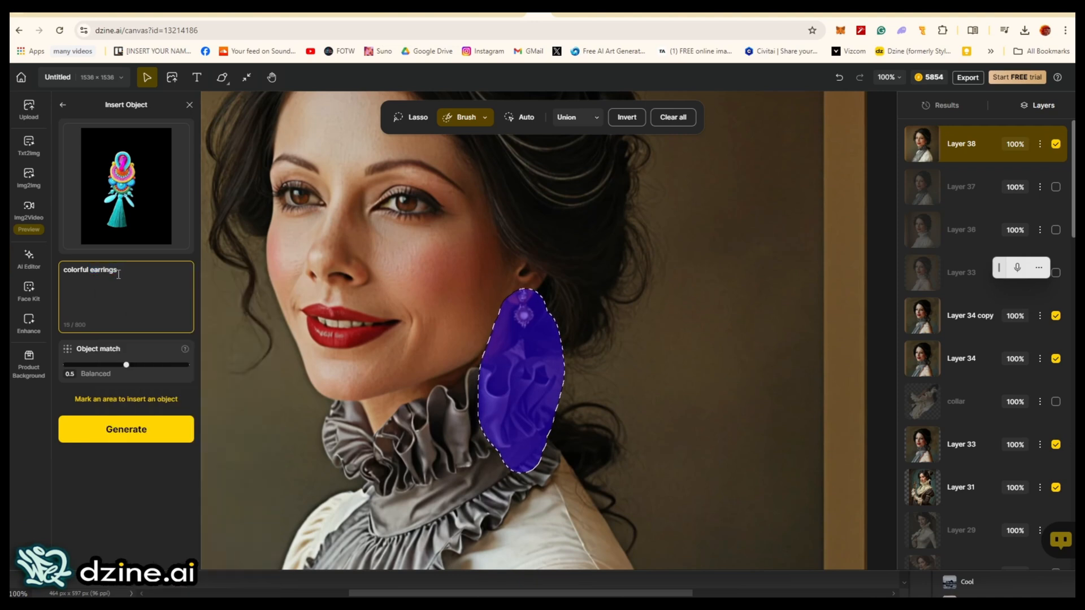
# - Set Object match to 1 (Strong Match) and generate the earring insertion for the brushed area
pyautogui.moveTo(127, 365); pyautogui.dragTo(58, 373)
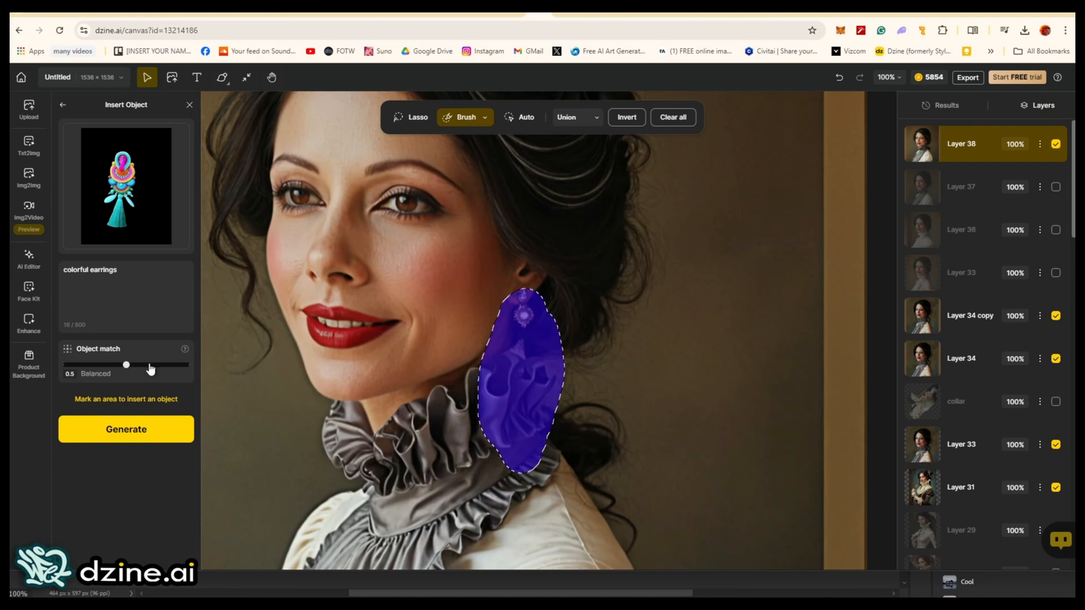
pyautogui.moveTo(126, 365); pyautogui.dragTo(185, 369)
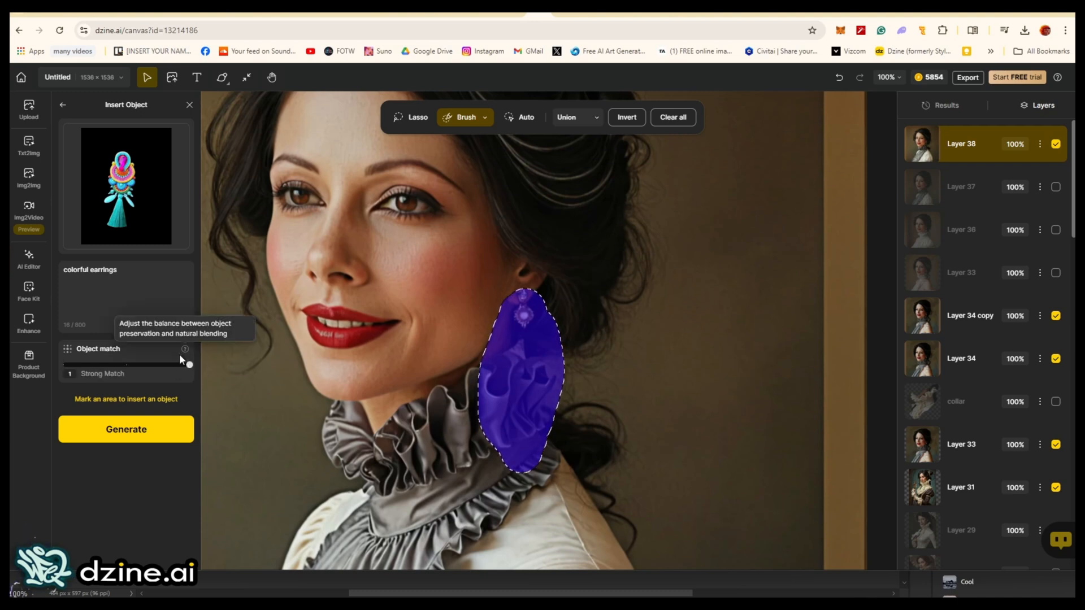
pyautogui.click(119, 432)
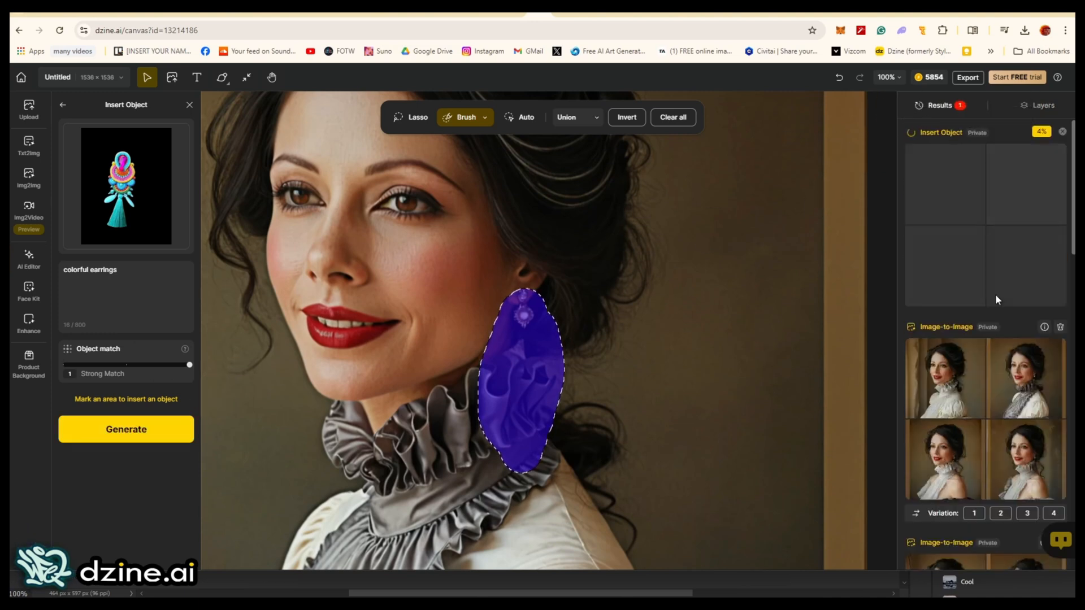
pyautogui.click(1043, 106)
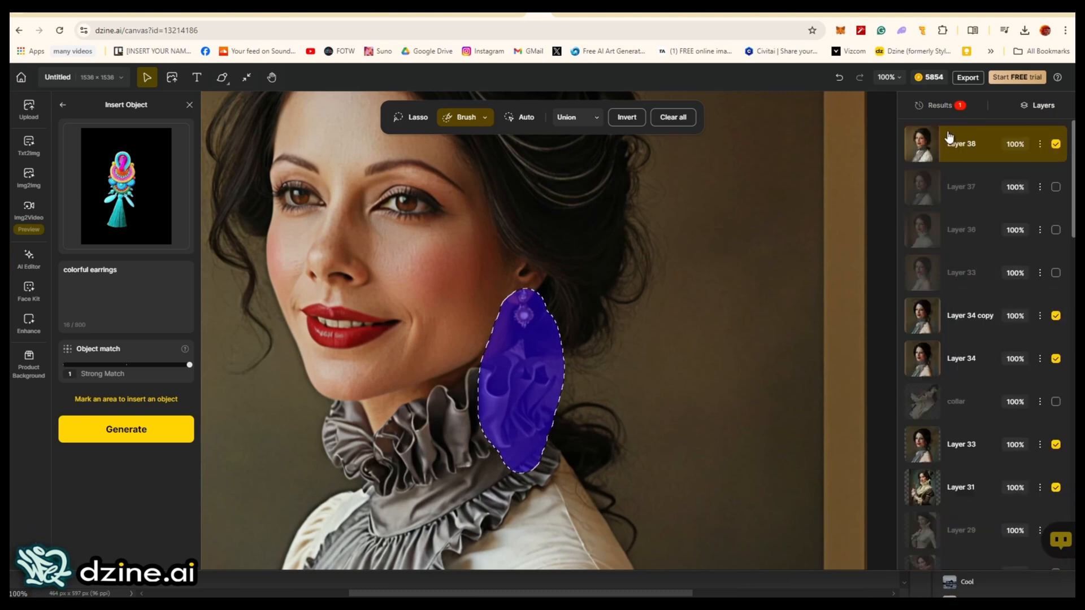
pyautogui.click(943, 116)
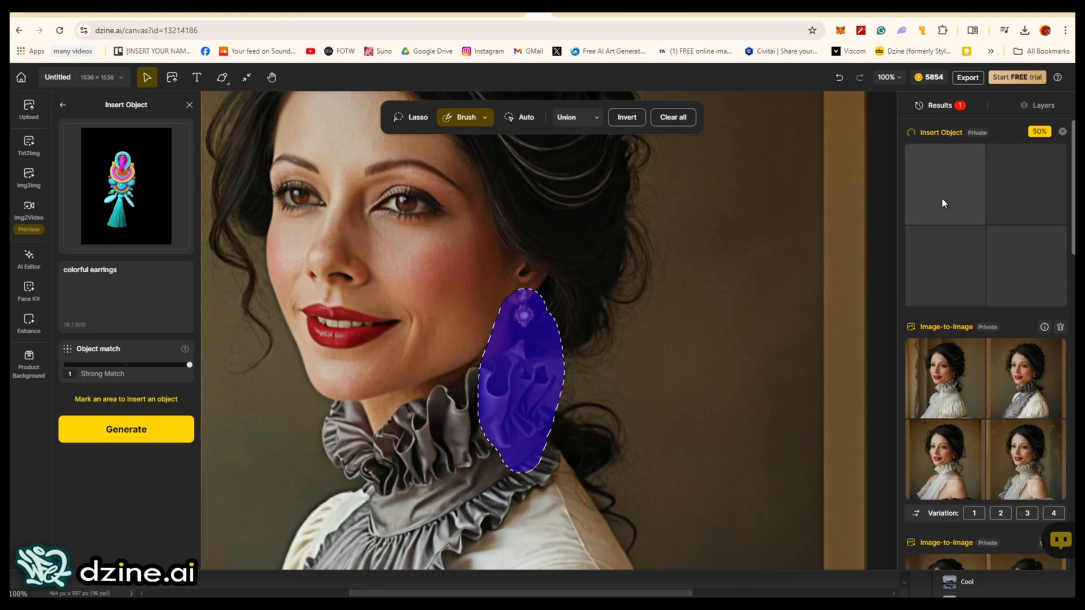
pyautogui.click(1024, 111)
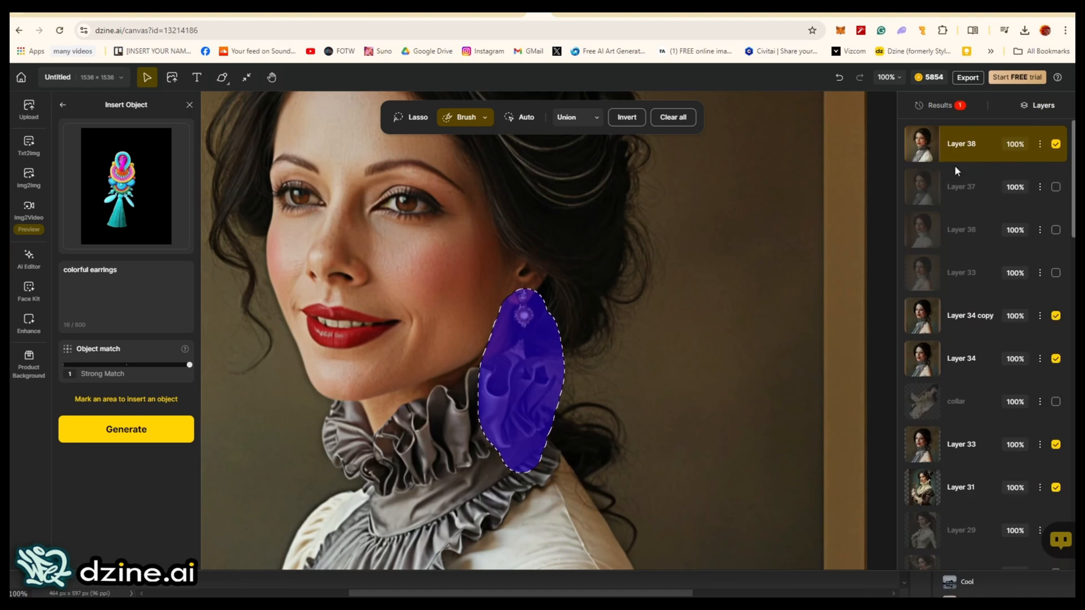
pyautogui.click(940, 107)
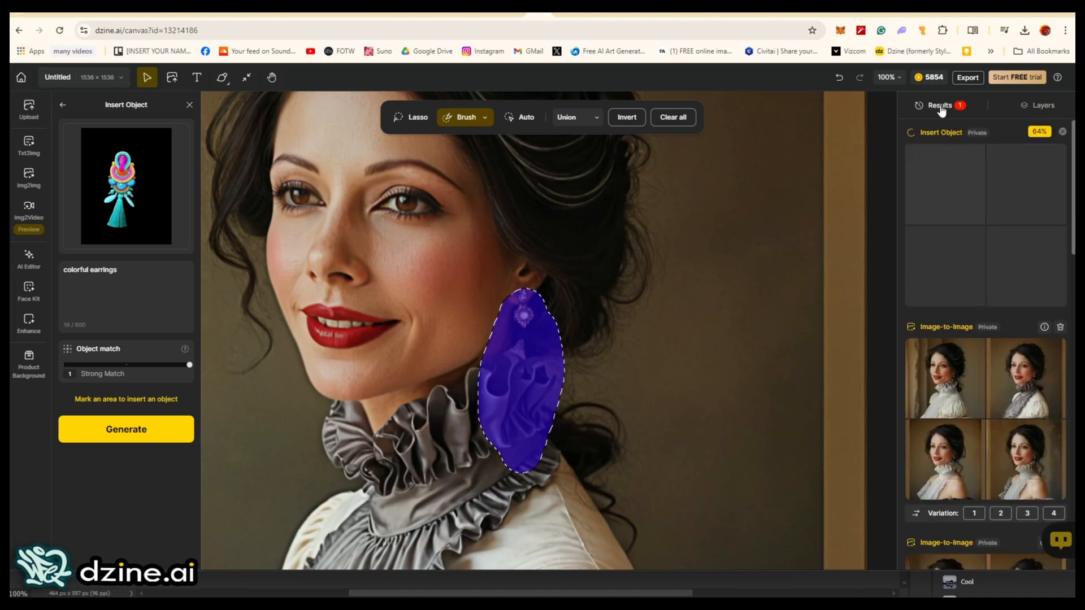
# - Set Object match to 0.5 (Balanced) and generate a second set of earring insertions
pyautogui.click(126, 365)
pyautogui.moveTo(125, 367); pyautogui.dragTo(175, 364)
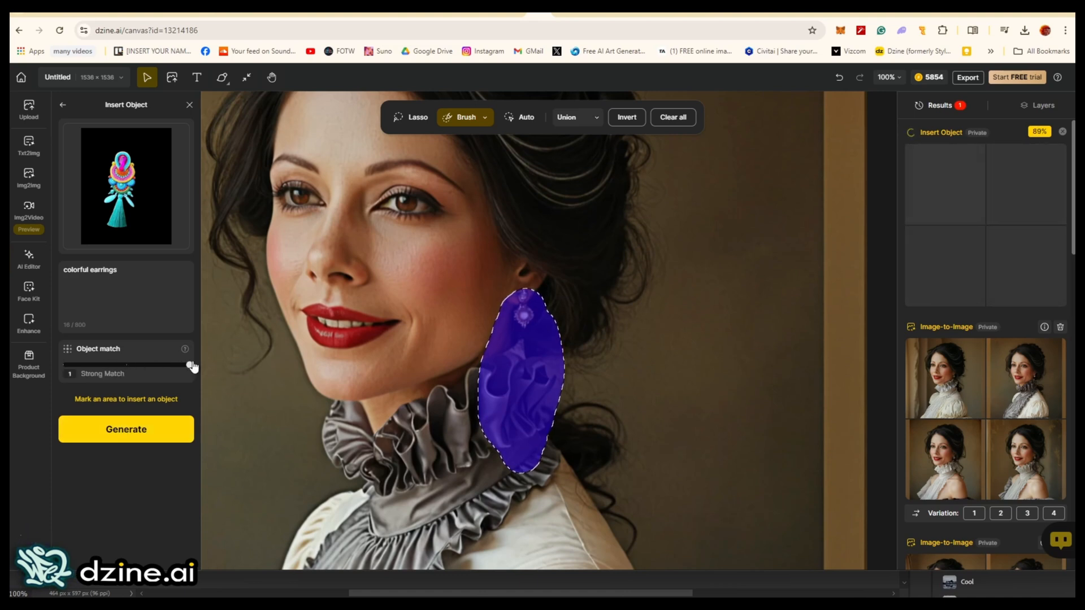
pyautogui.click(126, 365)
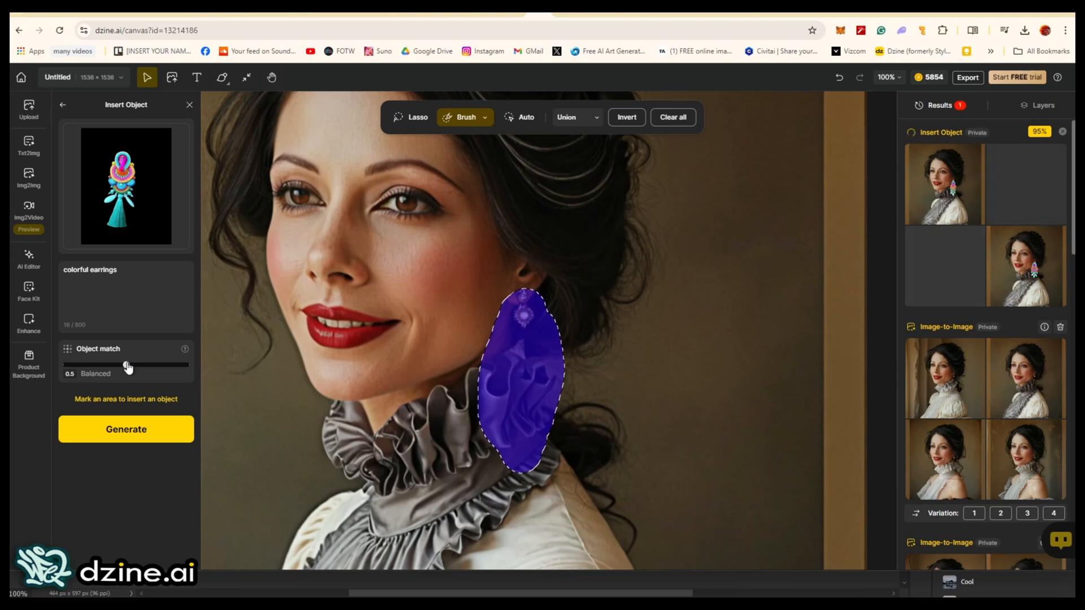
pyautogui.moveTo(137, 209)
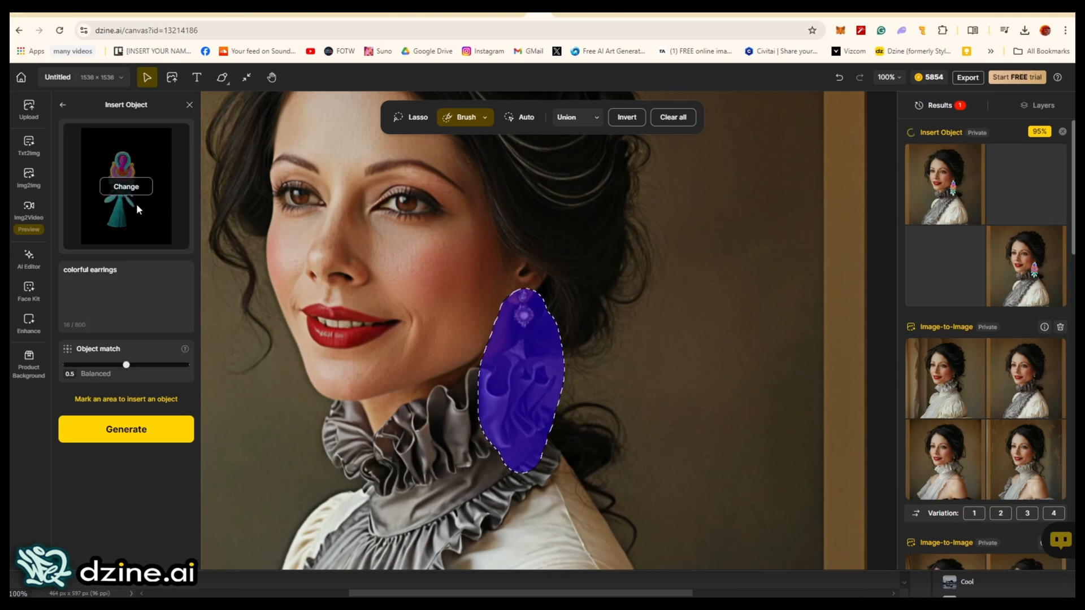
pyautogui.click(131, 431)
# - Preview the earring variations generated with Strong Match on the full portrait
pyautogui.moveTo(937, 232)
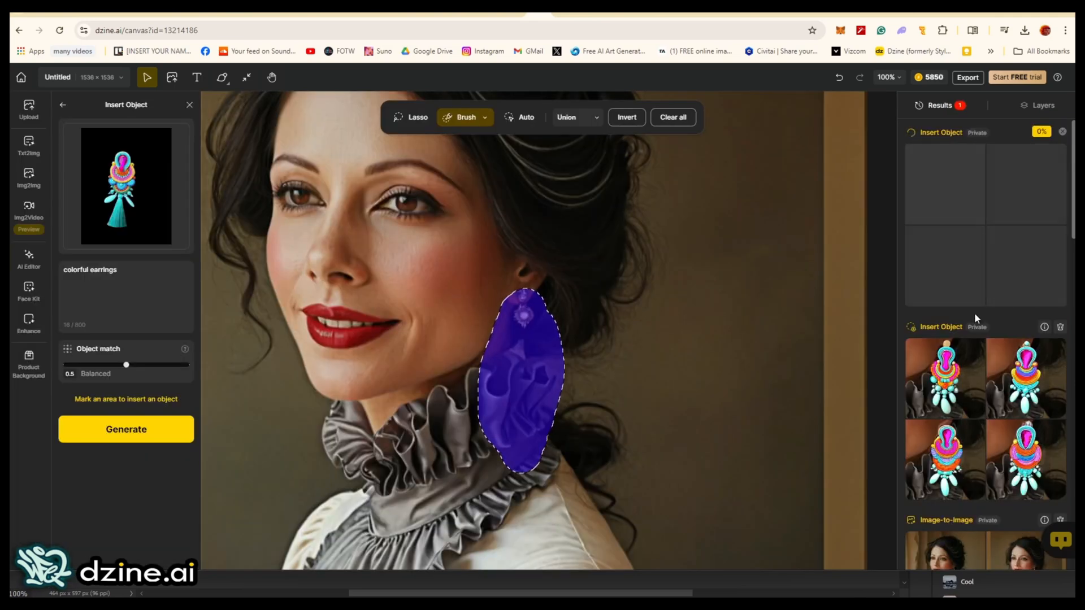
pyautogui.moveTo(956, 366)
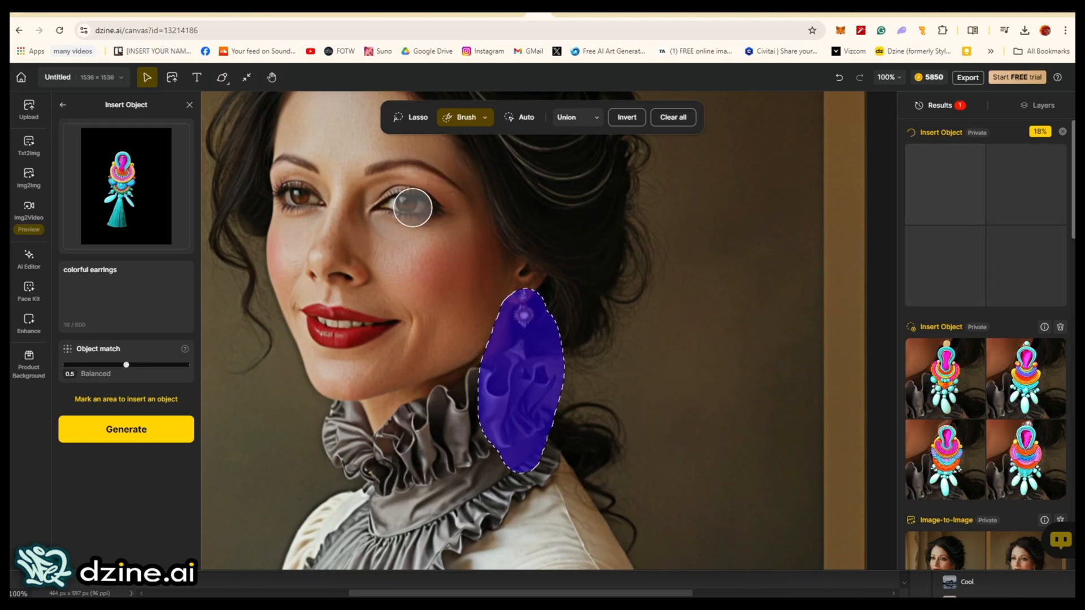
pyautogui.moveTo(935, 379)
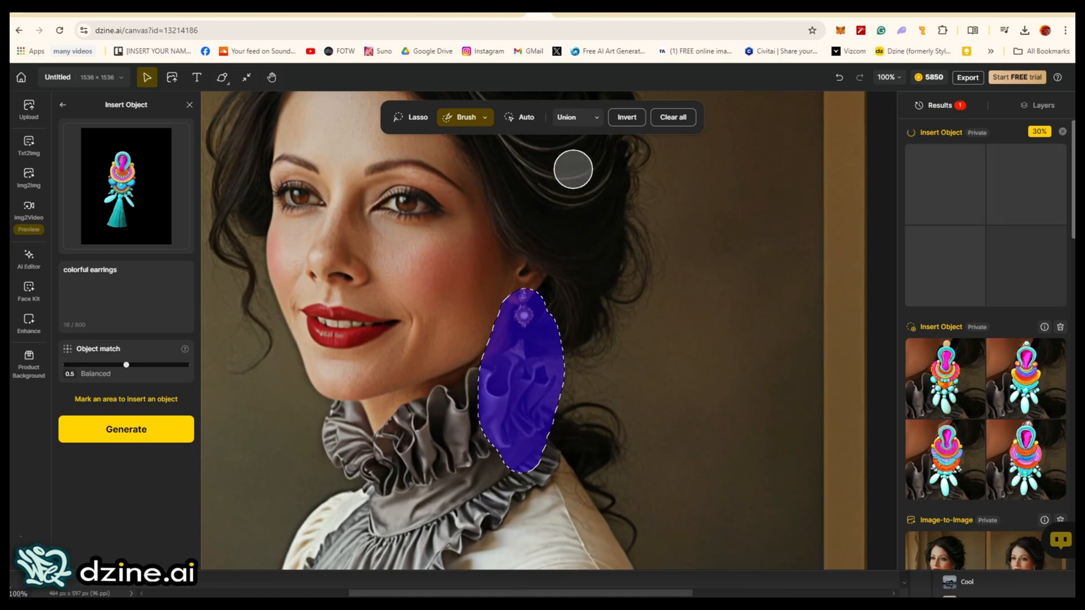
pyautogui.moveTo(975, 467)
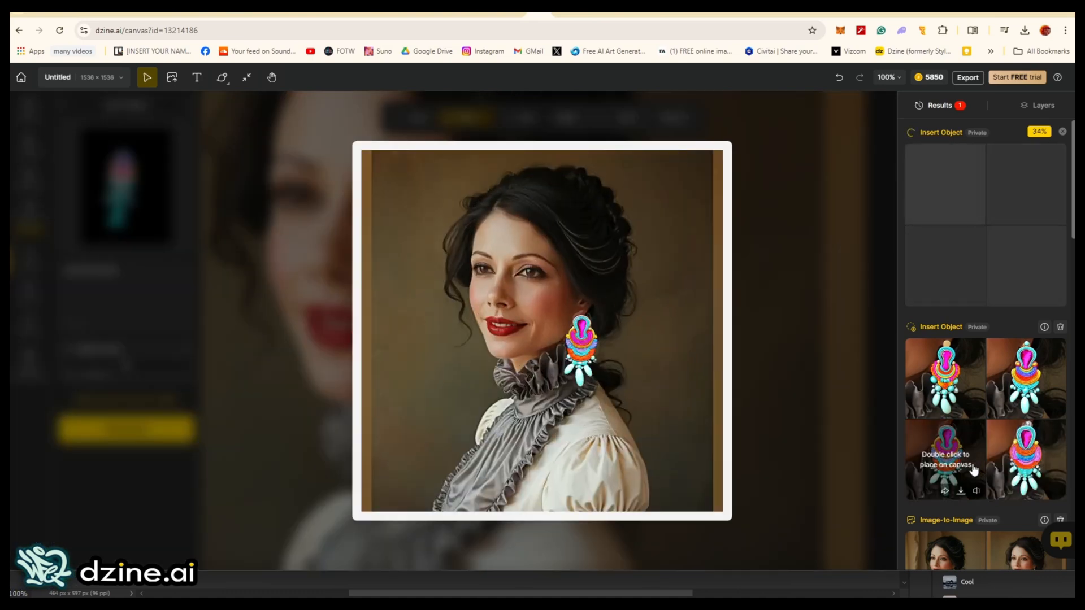
pyautogui.moveTo(1015, 454)
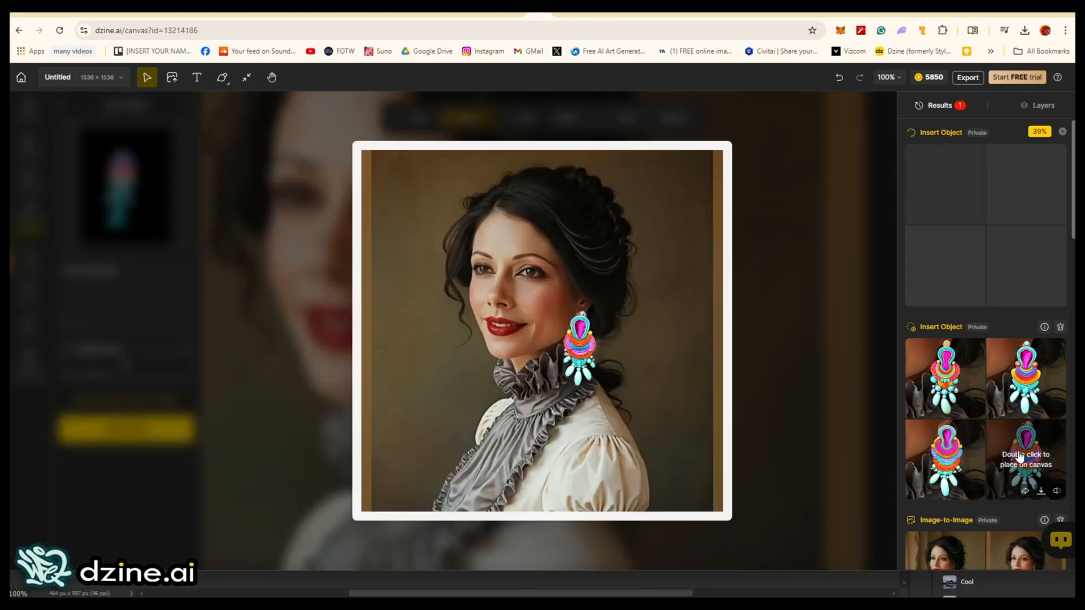
# - Compare the Balanced variations, place the first one on the canvas, and show the layer list
pyautogui.moveTo(1021, 378)
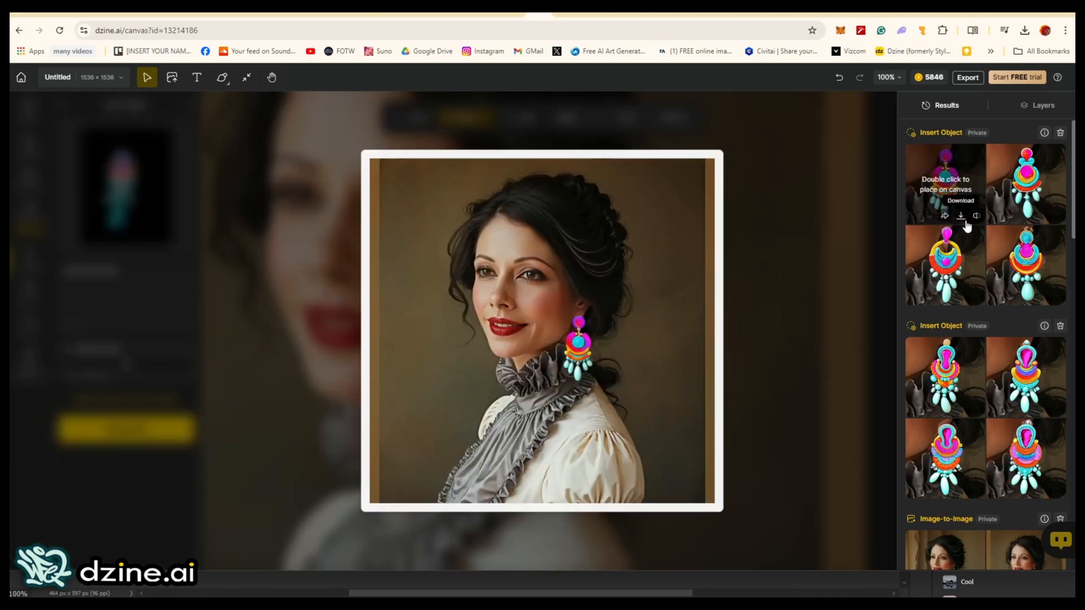
pyautogui.moveTo(940, 262)
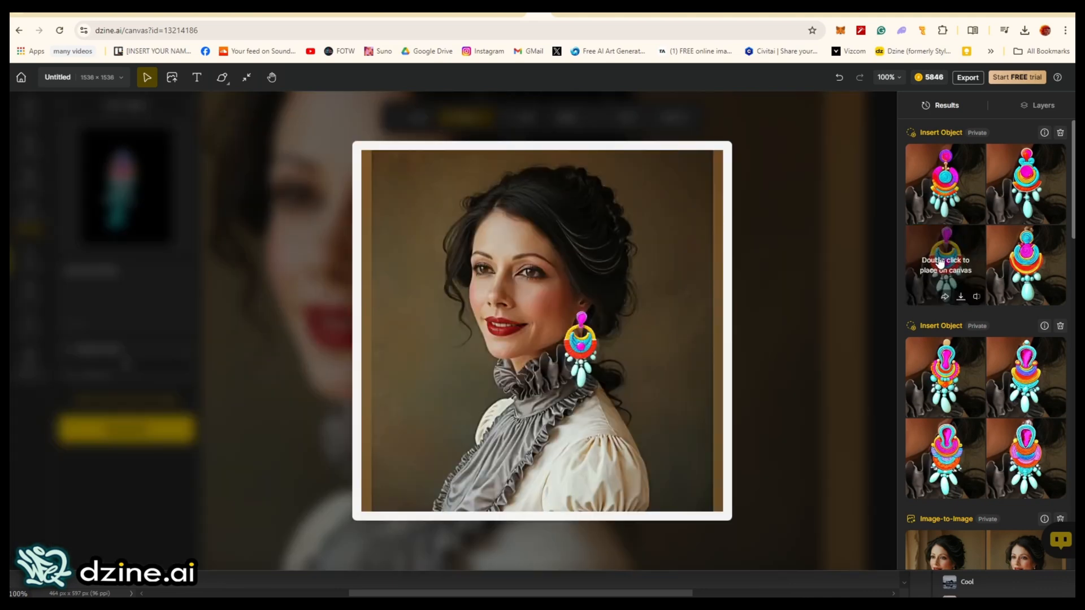
pyautogui.moveTo(993, 267)
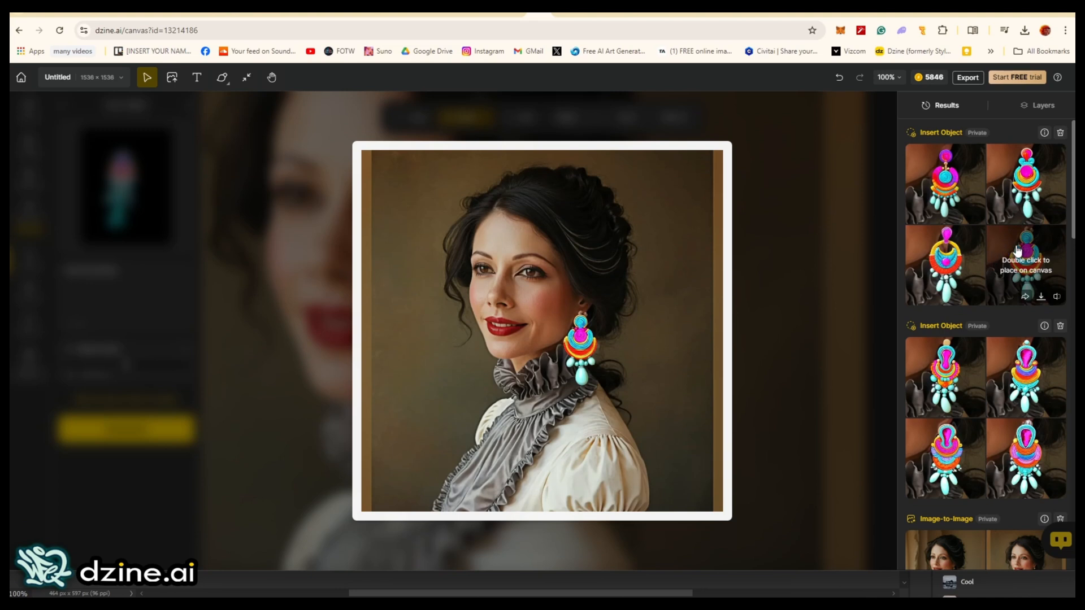
pyautogui.moveTo(1013, 208)
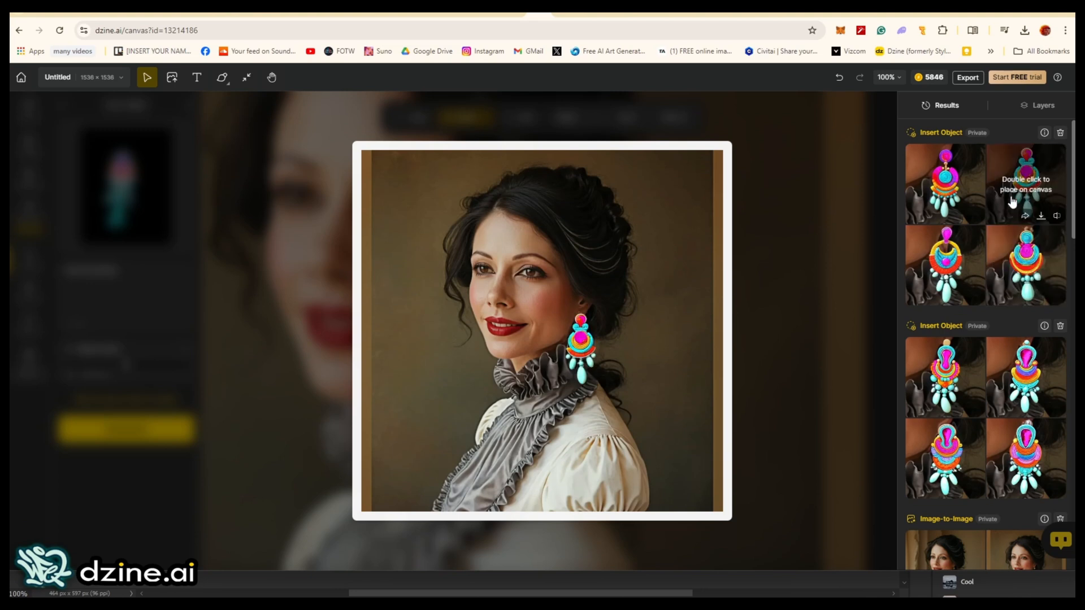
pyautogui.moveTo(978, 199)
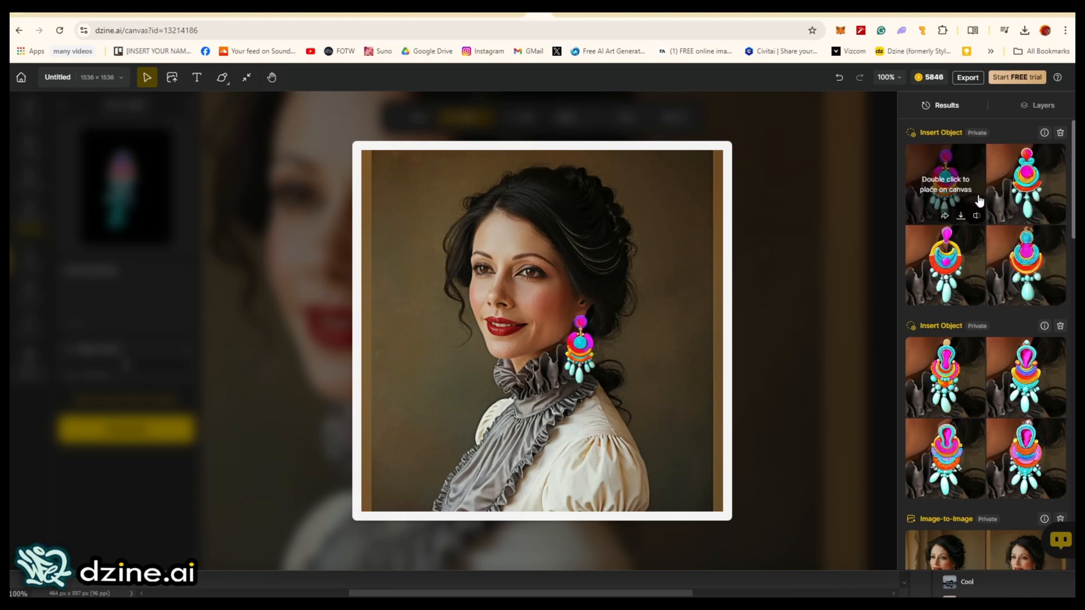
pyautogui.doubleClick(955, 198)
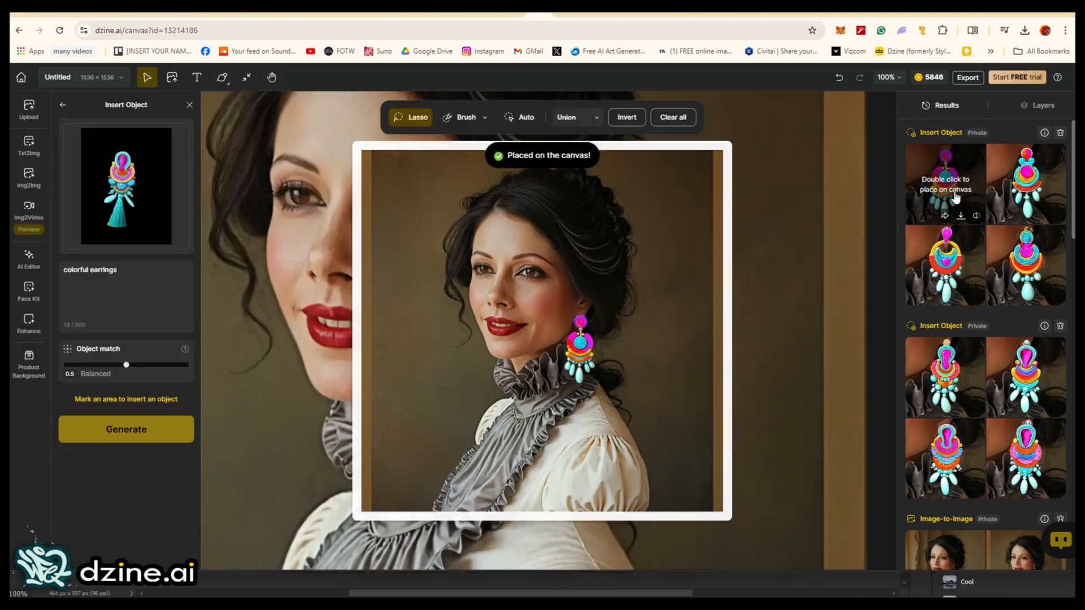
pyautogui.click(1035, 106)
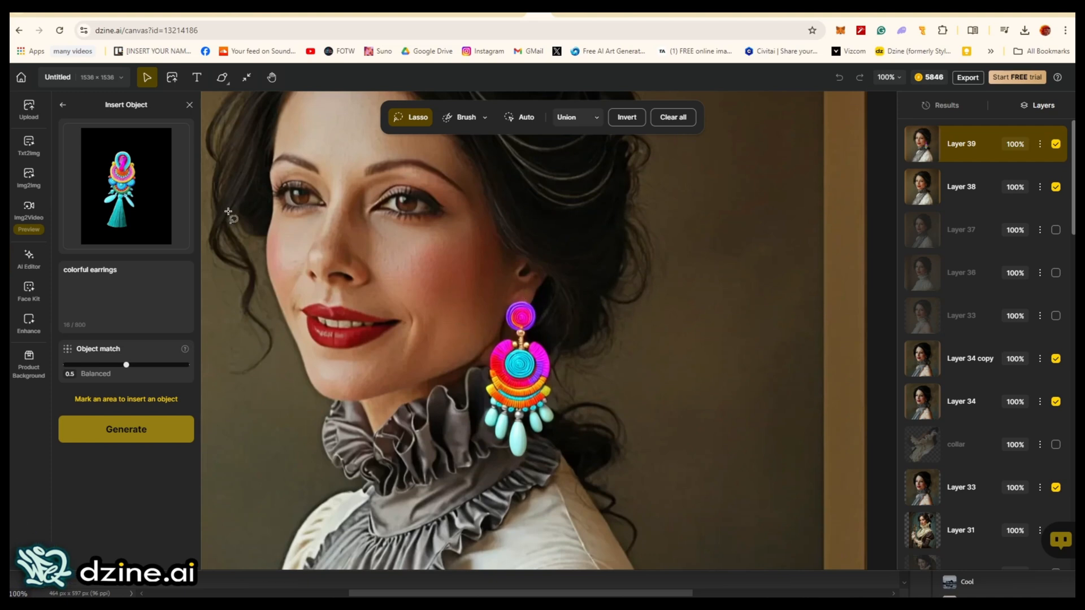
# - With Layer 39 hidden, lasso a narrow area from earlobe to collar on Layer 38 and generate at Object match 0 (Natural Blend)
pyautogui.moveTo(125, 366); pyautogui.dragTo(64, 365)
pyautogui.click(1056, 144)
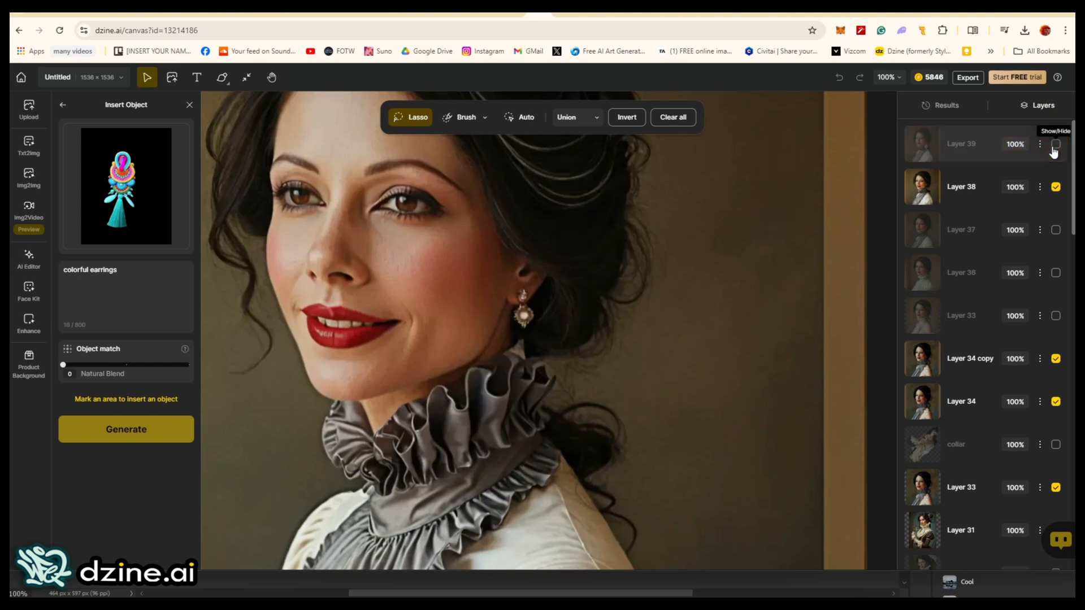
pyautogui.click(1013, 176)
pyautogui.moveTo(493, 336)
pyautogui.mouseDown()
pyautogui.moveTo(517, 291)
pyautogui.moveTo(533, 287)
pyautogui.moveTo(550, 338)
pyautogui.moveTo(550, 402)
pyautogui.moveTo(517, 442)
pyautogui.moveTo(491, 408)
pyautogui.moveTo(493, 337)
pyautogui.mouseUp()
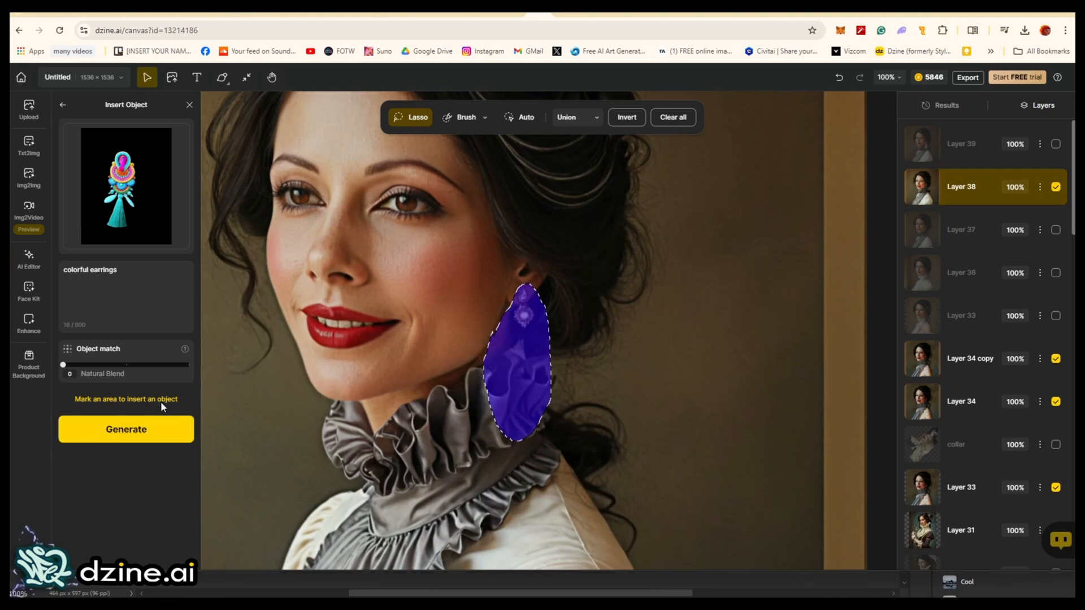
pyautogui.moveTo(63, 365)
pyautogui.mouseDown()
pyautogui.moveTo(180, 365)
pyautogui.moveTo(45, 370)
pyautogui.mouseUp()
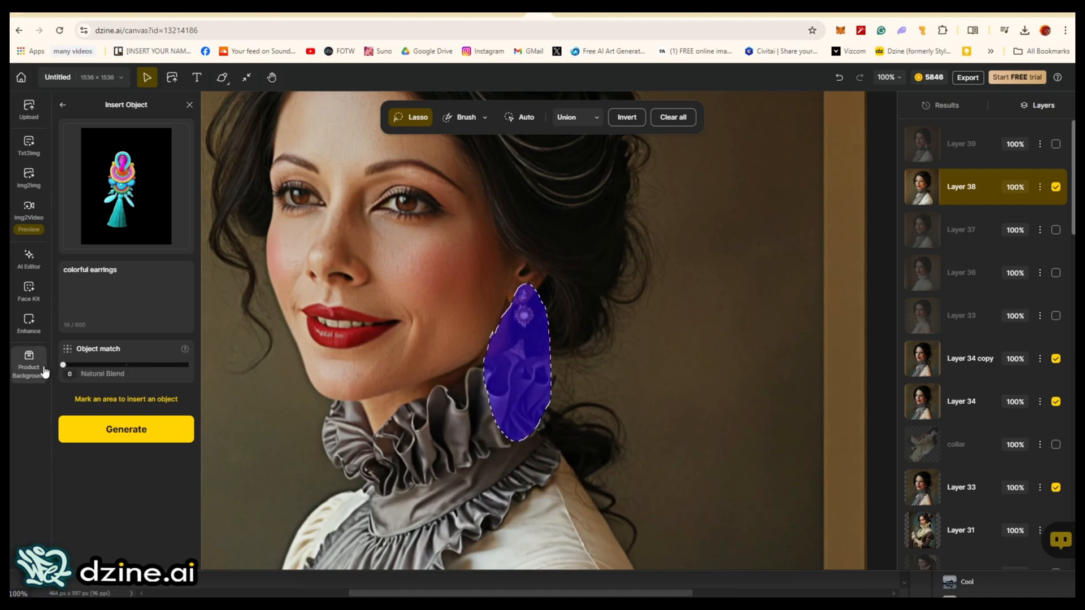
pyautogui.click(126, 429)
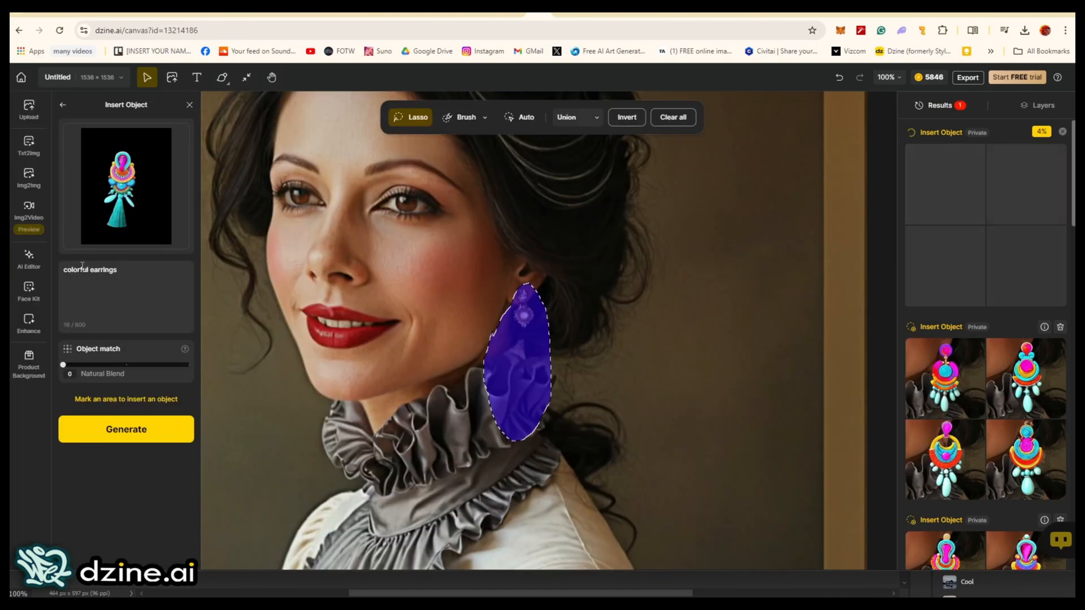
# - Shorten the object description to "earrings" and generate another set with the same lassoed area
pyautogui.doubleClick(81, 270)
pyautogui.press('BackSpace')
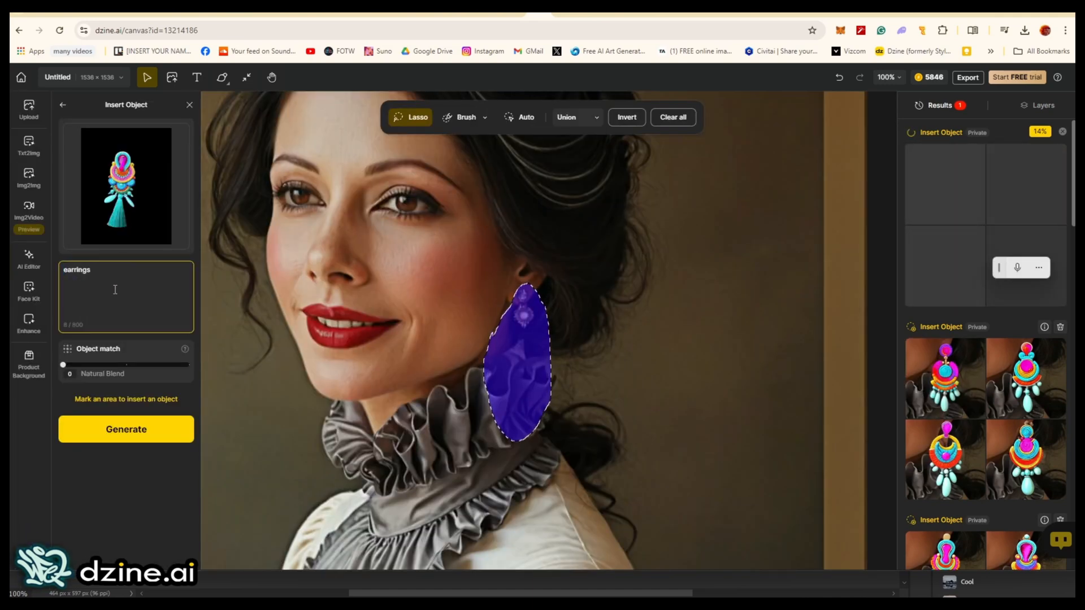
pyautogui.click(130, 430)
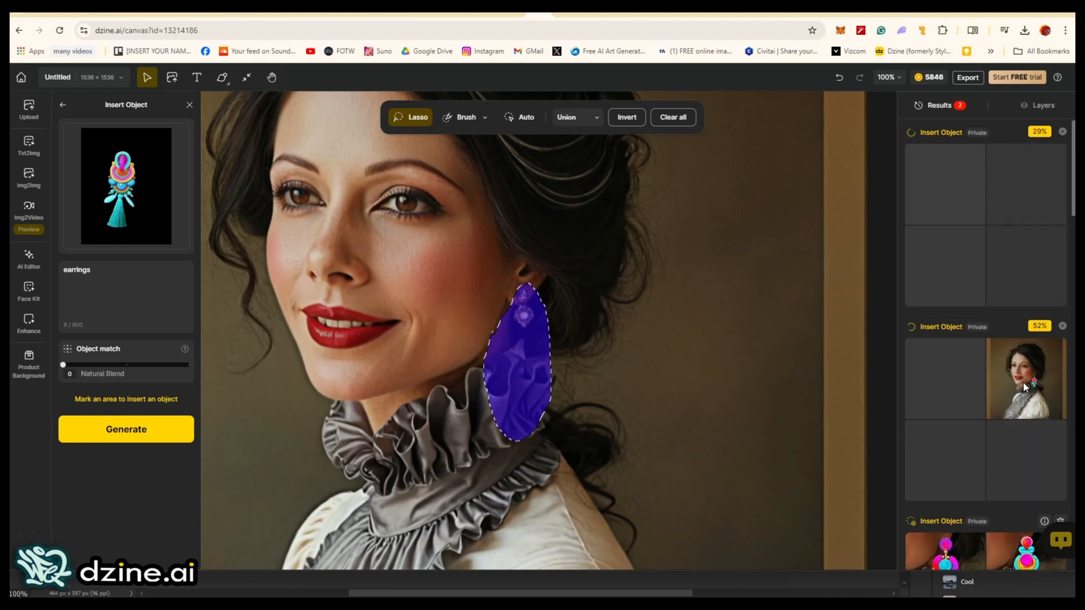
# - Preview the Natural Blend variations generated with the "colorful earrings" description and compare them with the reference earring
pyautogui.click(1022, 381)
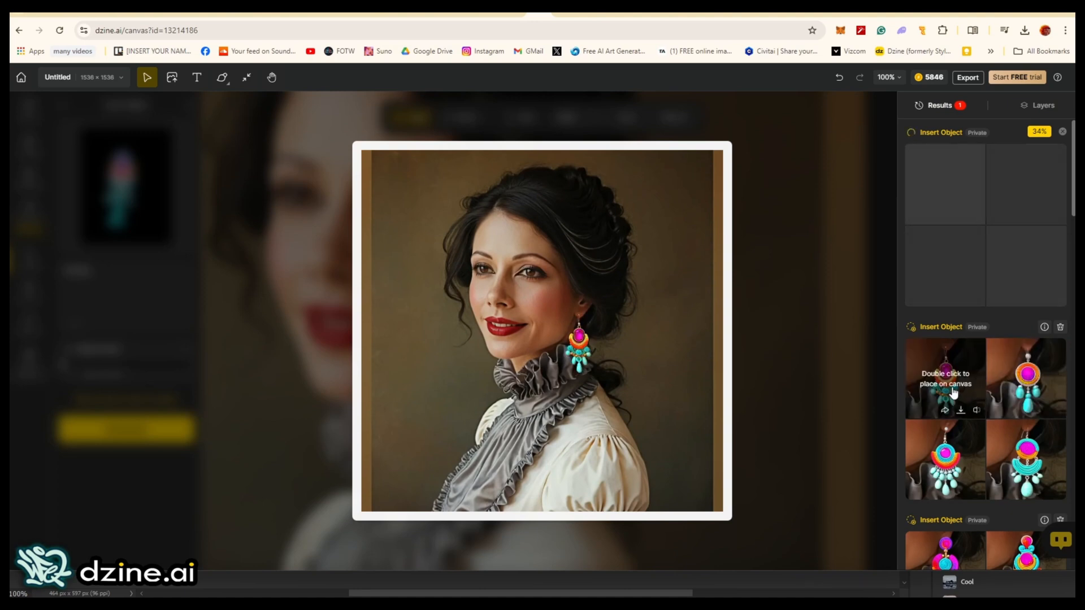
pyautogui.click(942, 463)
pyautogui.click(944, 405)
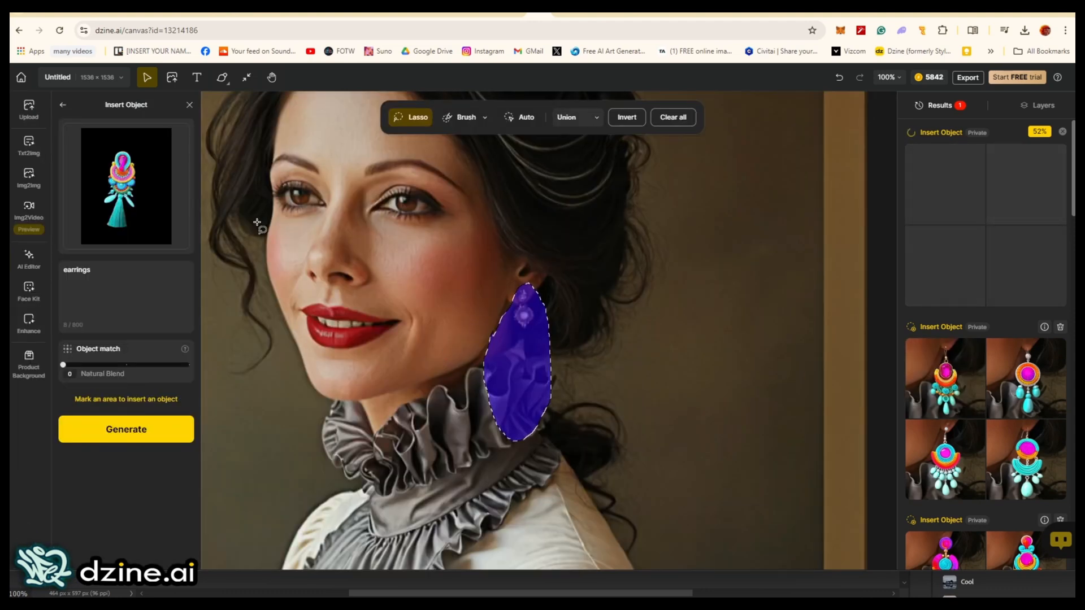
pyautogui.moveTo(132, 172)
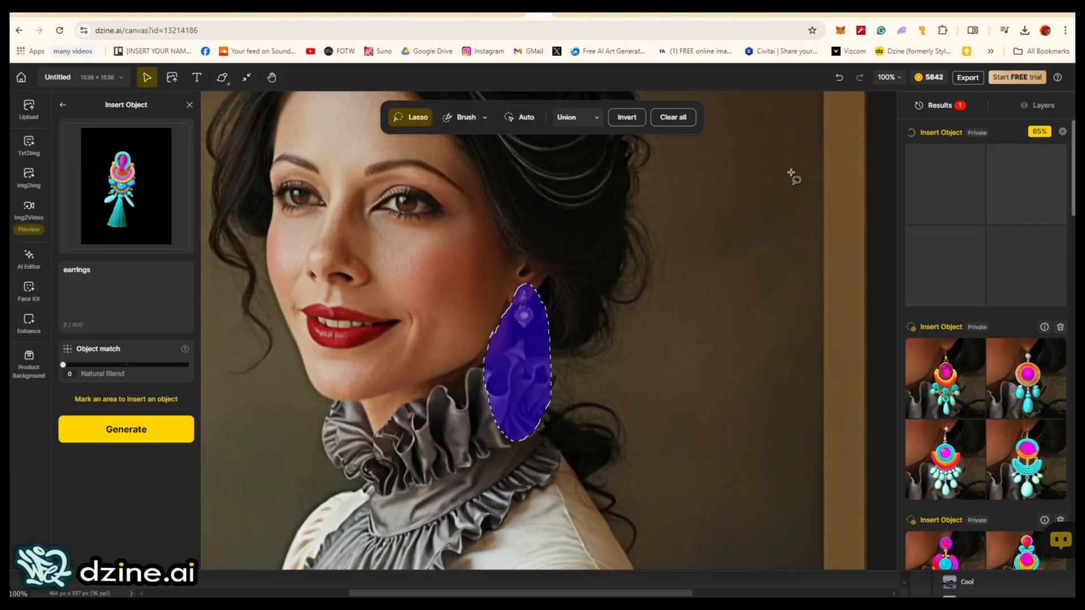
# - Preview the four Natural Blend variations generated with the "earrings" description and compare them with the reference earring
pyautogui.click(889, 77)
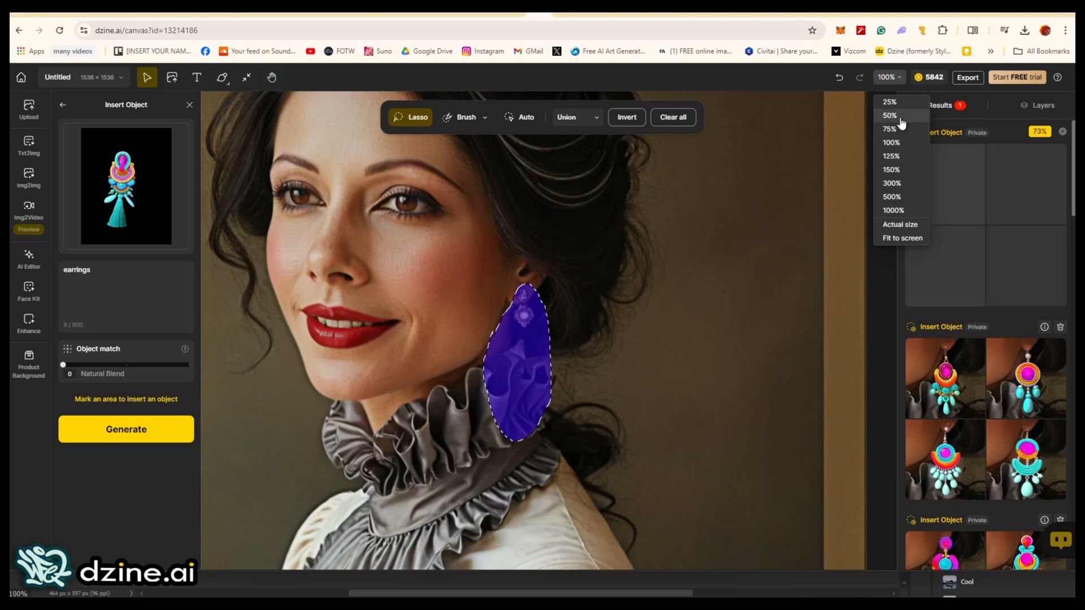
pyautogui.click(901, 120)
pyautogui.scroll(-1, 245, 294)
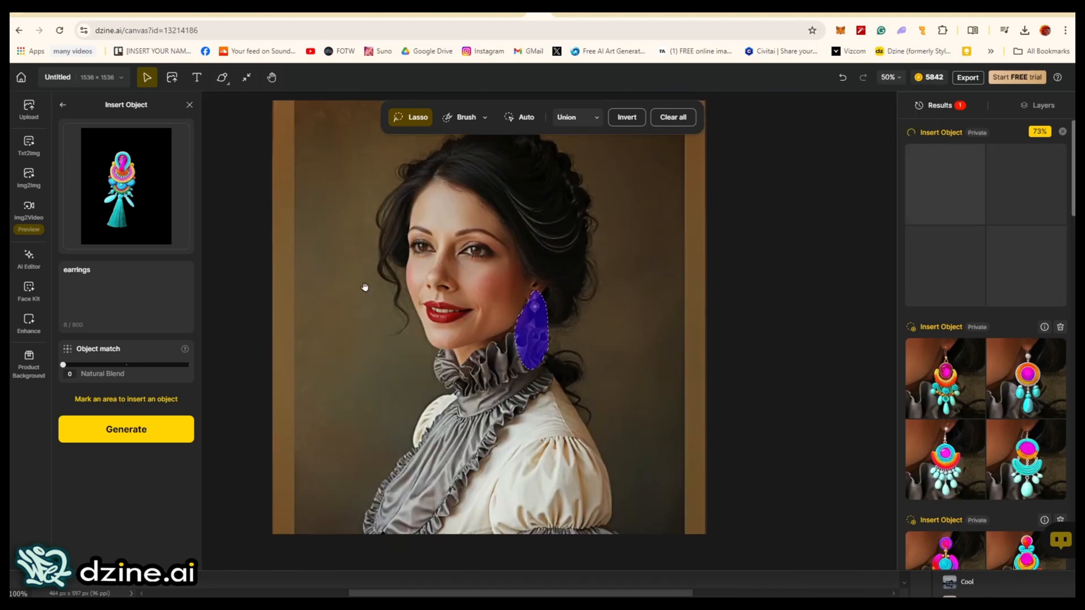
pyautogui.moveTo(950, 395)
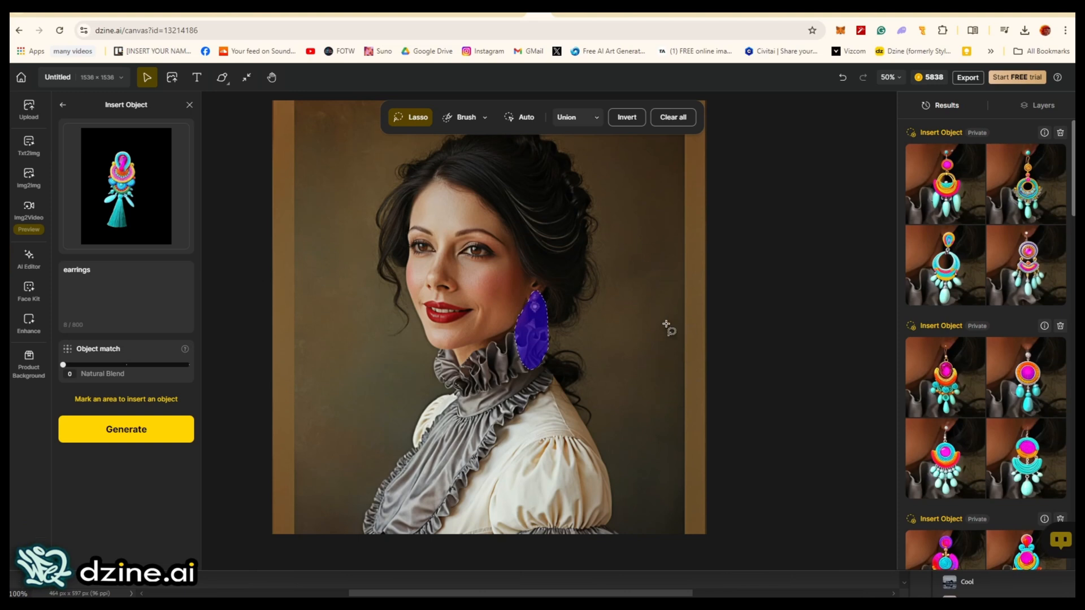
pyautogui.moveTo(932, 264)
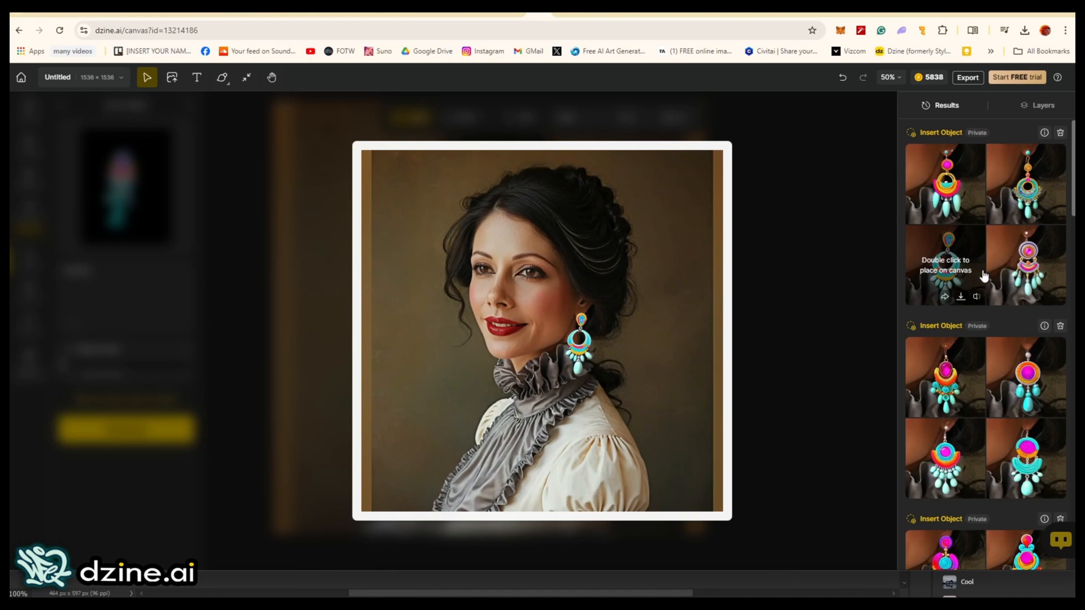
pyautogui.moveTo(1006, 290)
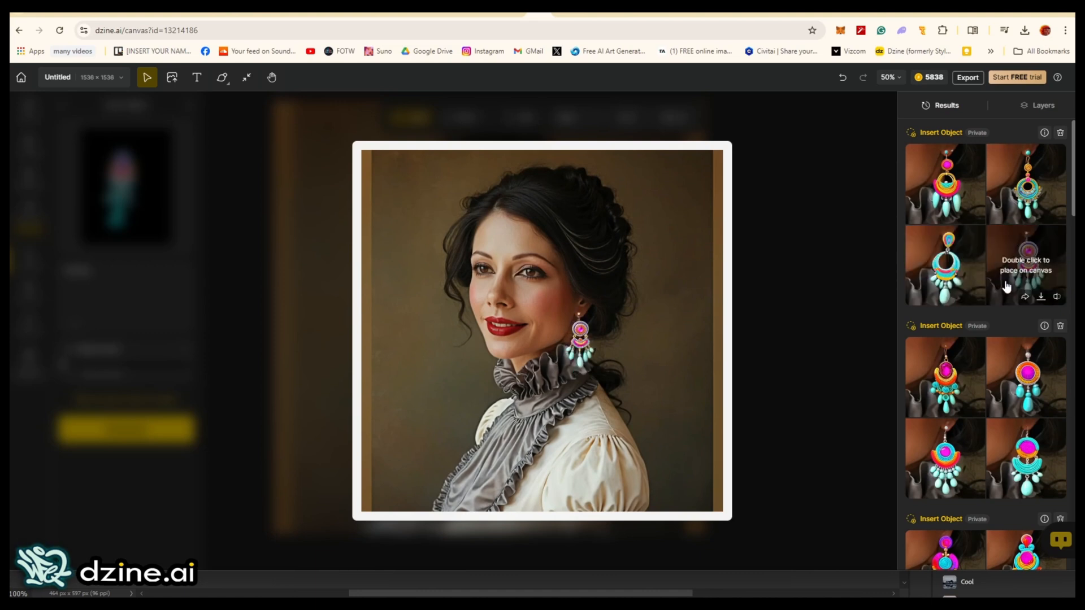
pyautogui.moveTo(1011, 224)
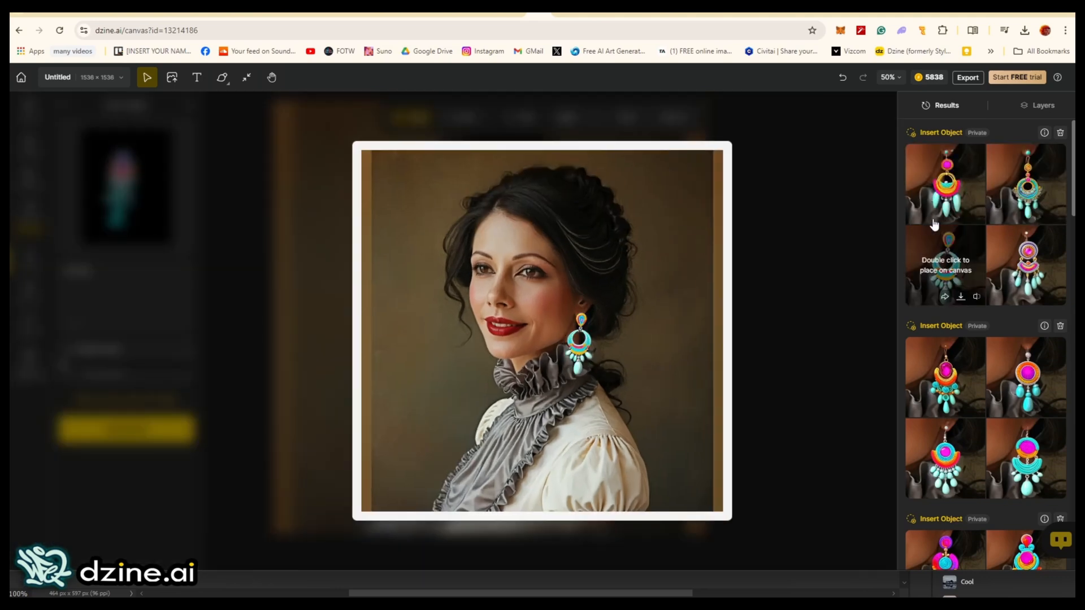
pyautogui.moveTo(952, 195)
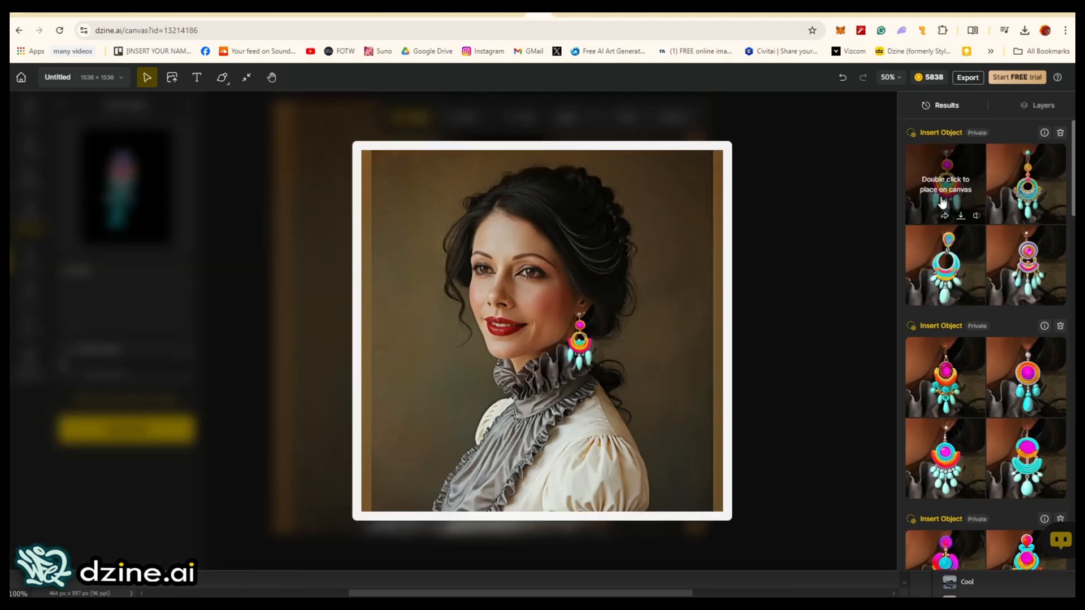
pyautogui.moveTo(1043, 195)
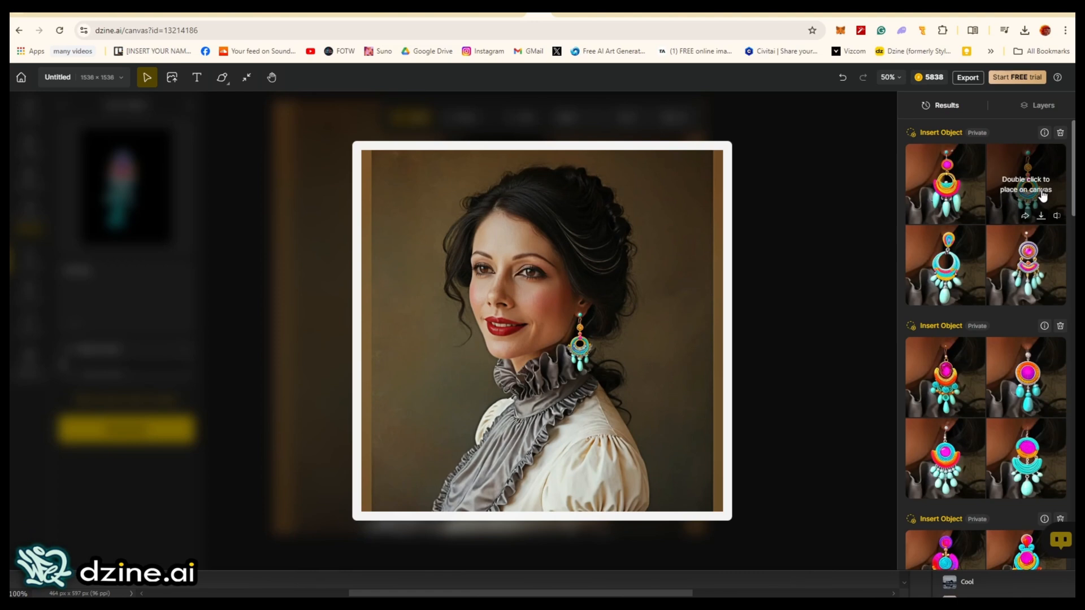
pyautogui.moveTo(1039, 243)
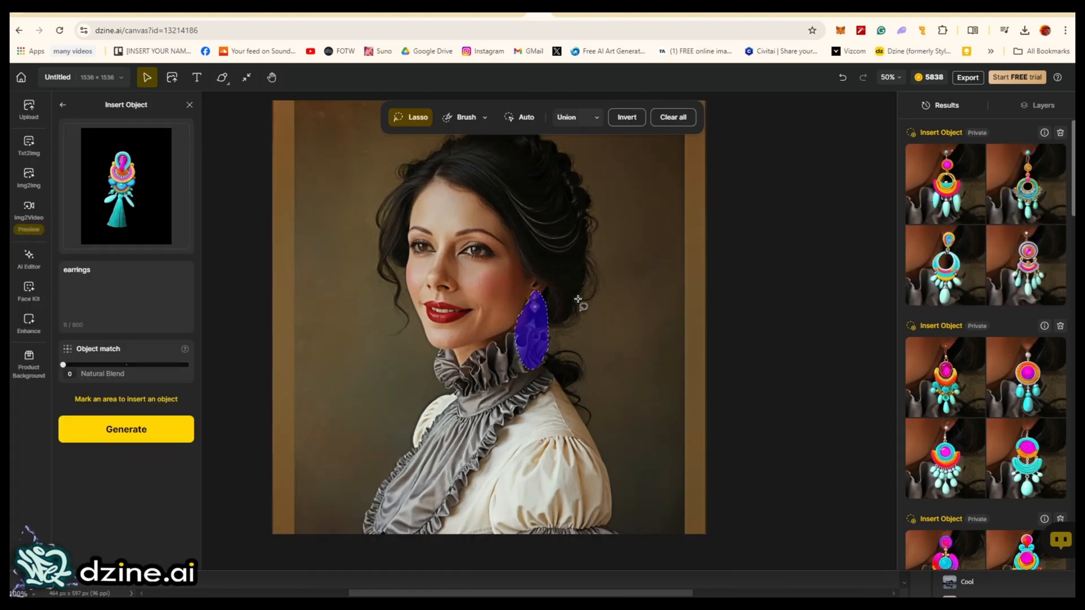
pyautogui.moveTo(114, 241)
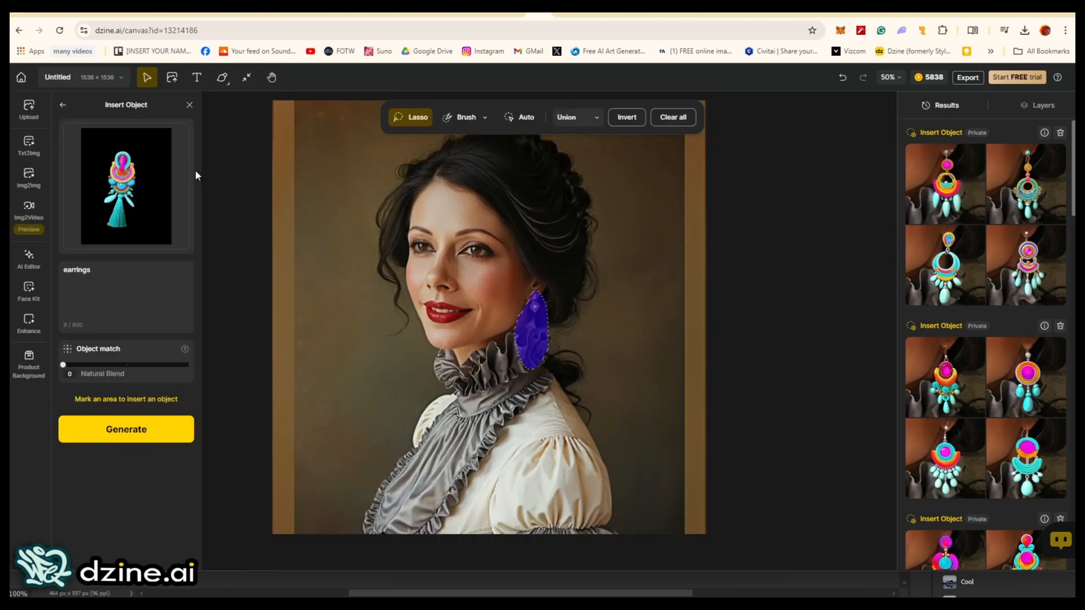
pyautogui.moveTo(116, 164)
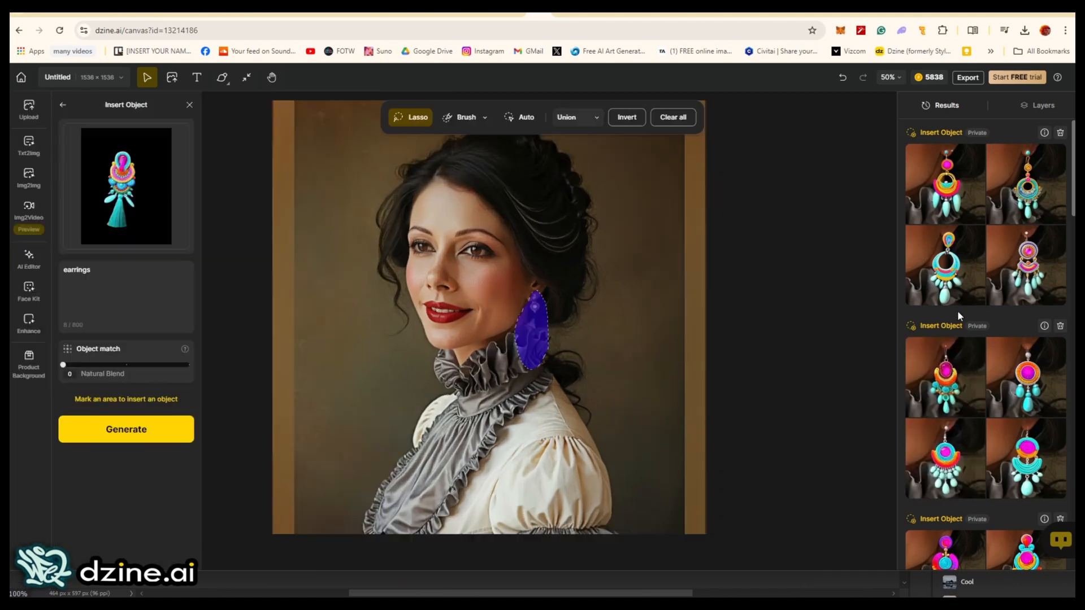
pyautogui.moveTo(968, 289)
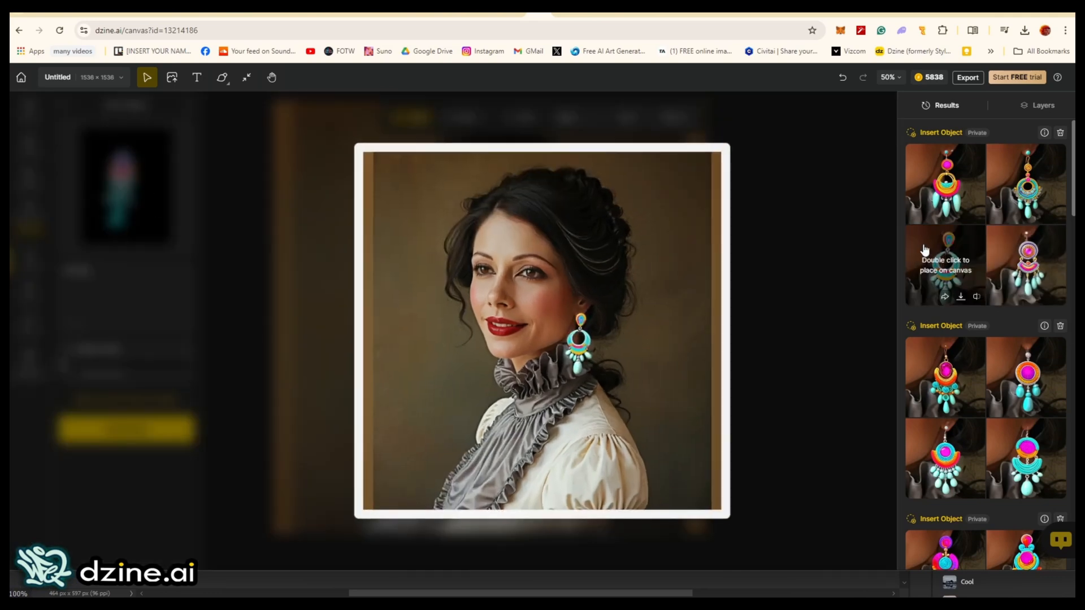
pyautogui.moveTo(1027, 170)
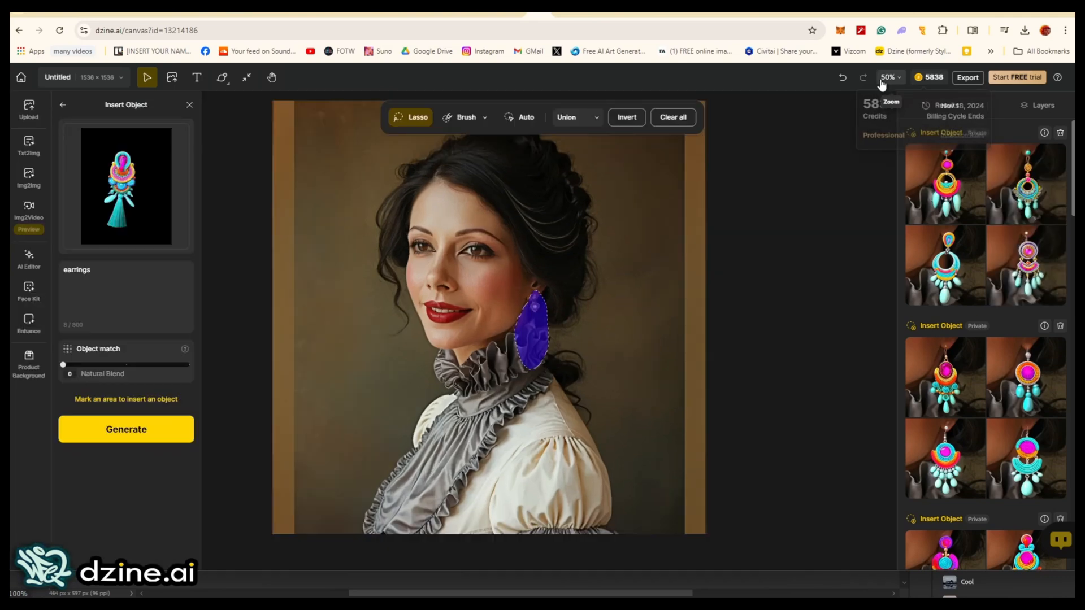
# - Place the first variation of the second-newest result set on the canvas and inspect its earring against the reference image
pyautogui.click(886, 78)
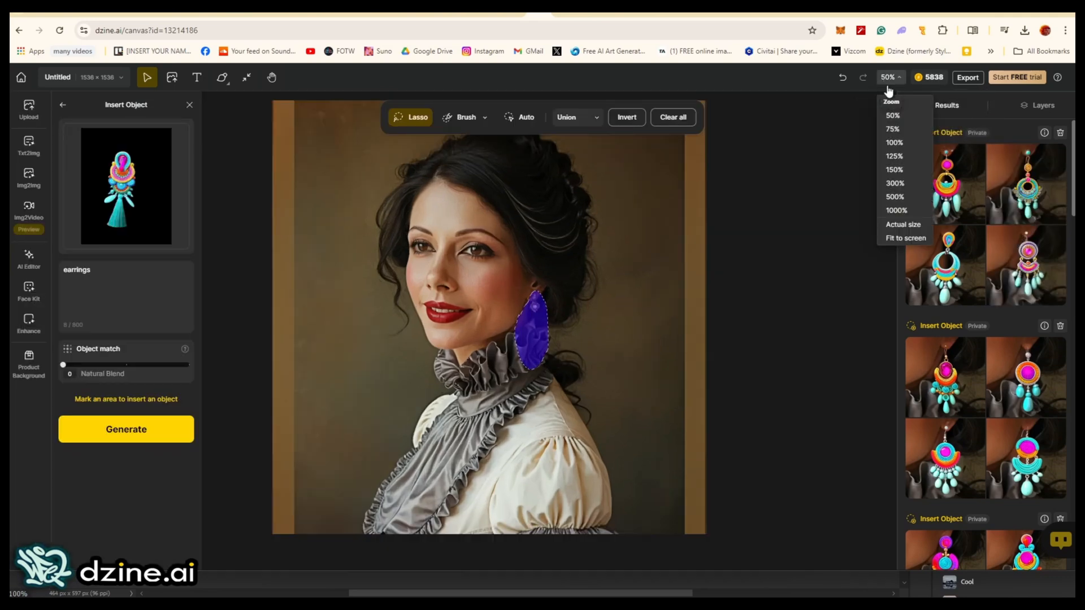
pyautogui.click(898, 154)
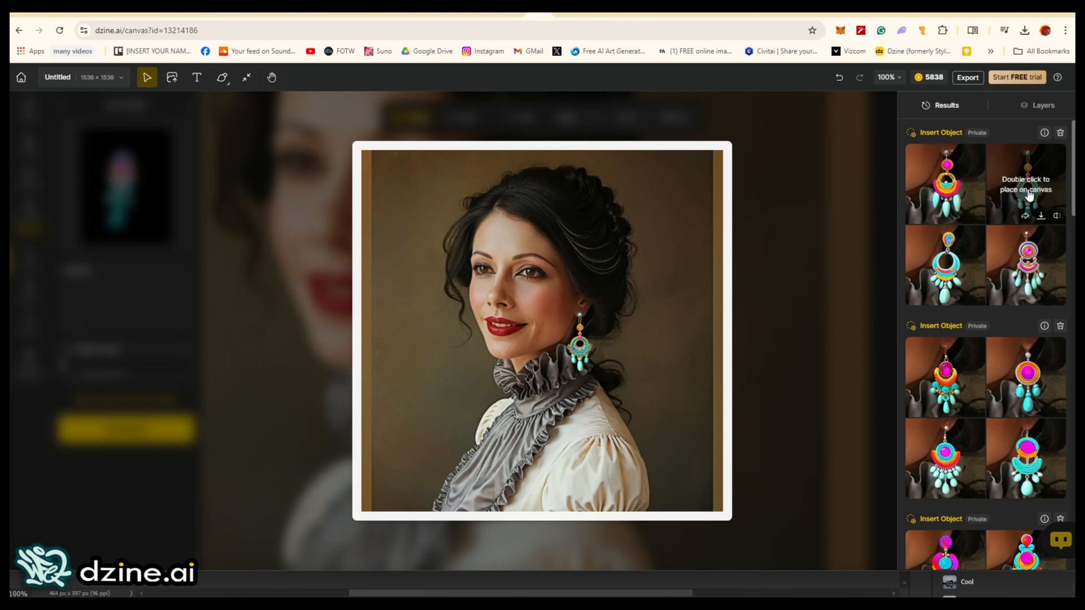
pyautogui.doubleClick(947, 375)
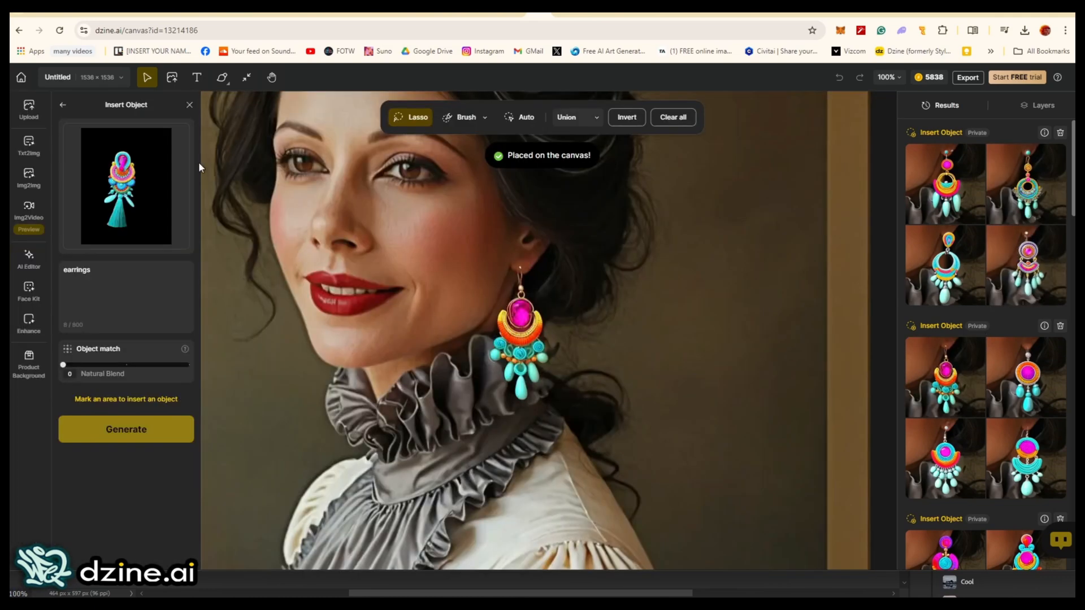
pyautogui.moveTo(82, 143)
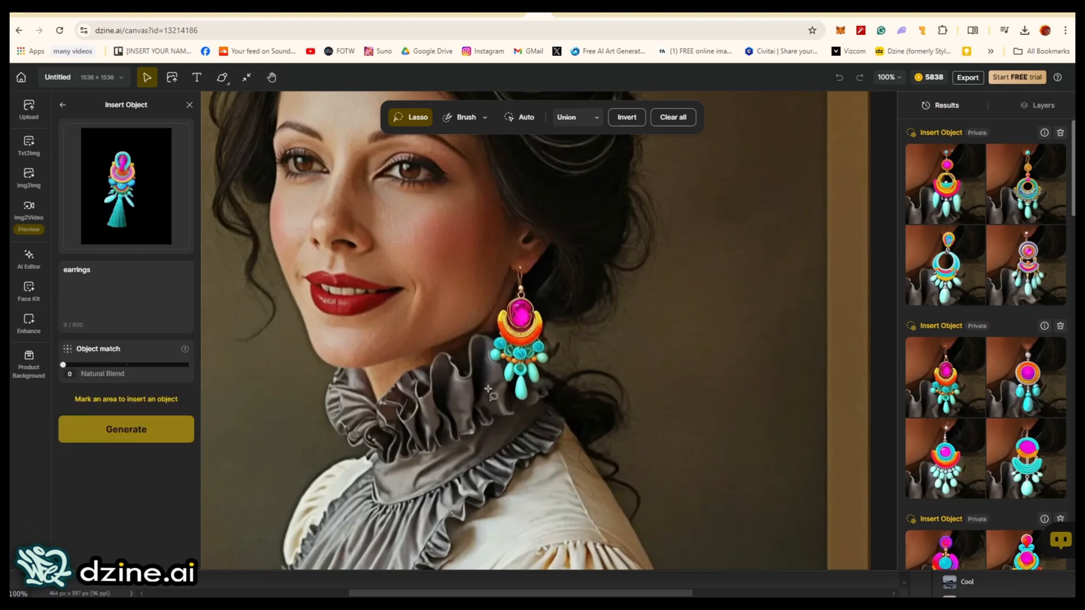
pyautogui.moveTo(701, 343); pyautogui.dragTo(689, 292)
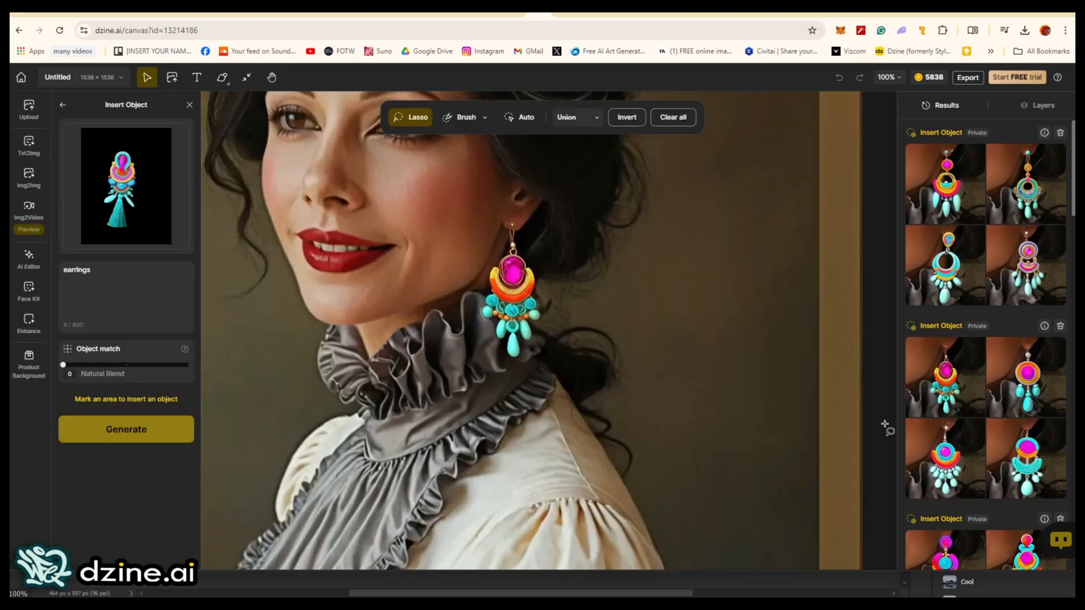
# - Place the first variation of the fourth-newest result set on the canvas and inspect its earring against the reference image
pyautogui.scroll(-2, 883, 427)
pyautogui.scroll(-1, 947, 466)
pyautogui.scroll(-1, 945, 460)
pyautogui.moveTo(943, 472)
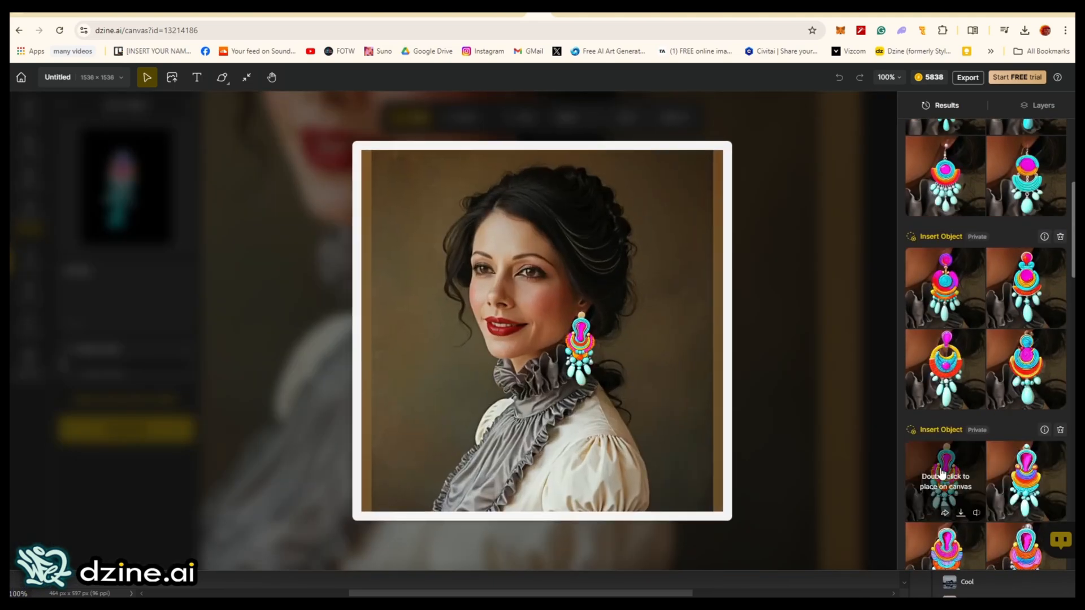
pyautogui.doubleClick(943, 472)
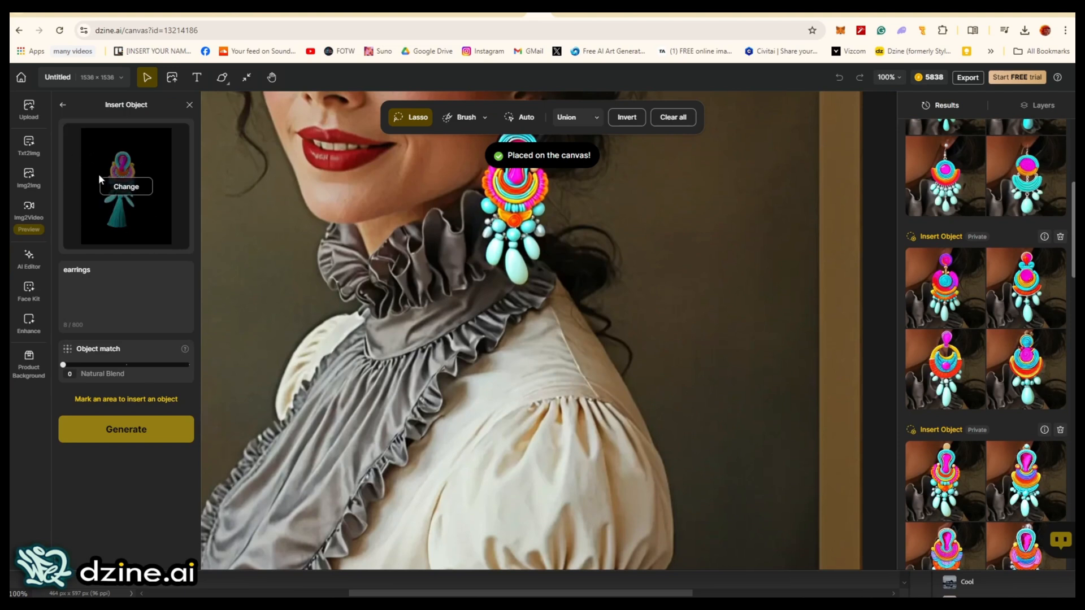
pyautogui.moveTo(401, 300); pyautogui.dragTo(404, 347)
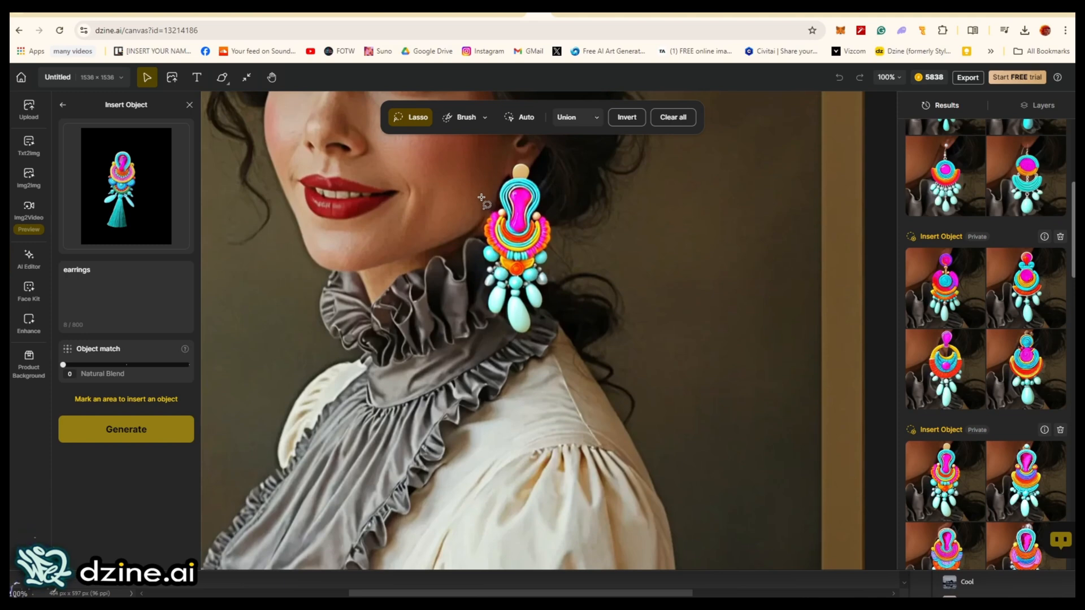
pyautogui.moveTo(481, 199); pyautogui.dragTo(486, 295)
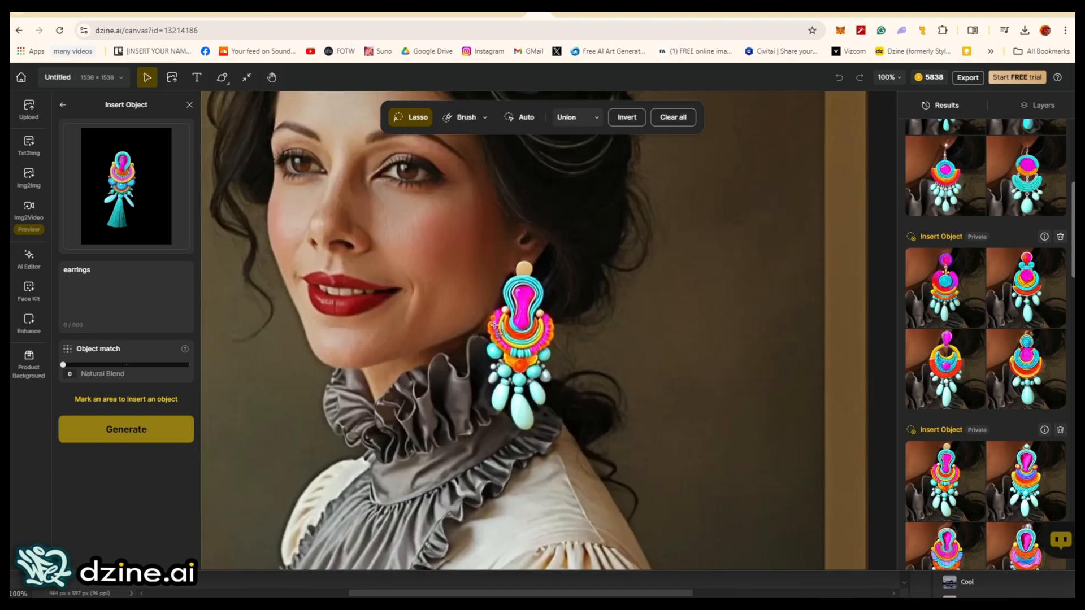
# - Hide Layer 41 and Layer 40, and select Layer 38 as the working layer
pyautogui.click(1039, 107)
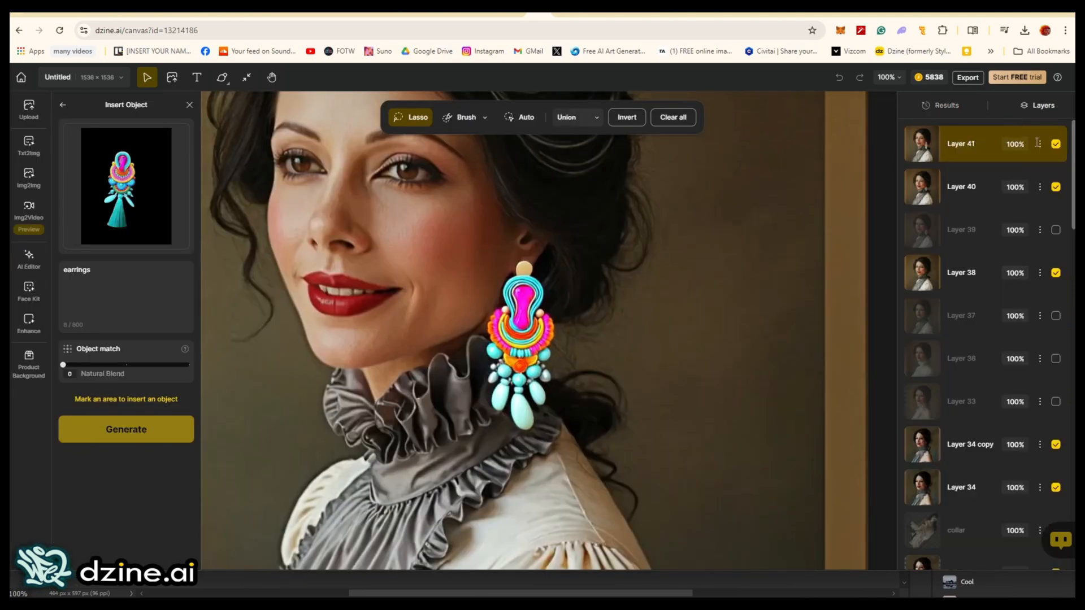
pyautogui.click(1056, 144)
pyautogui.click(959, 196)
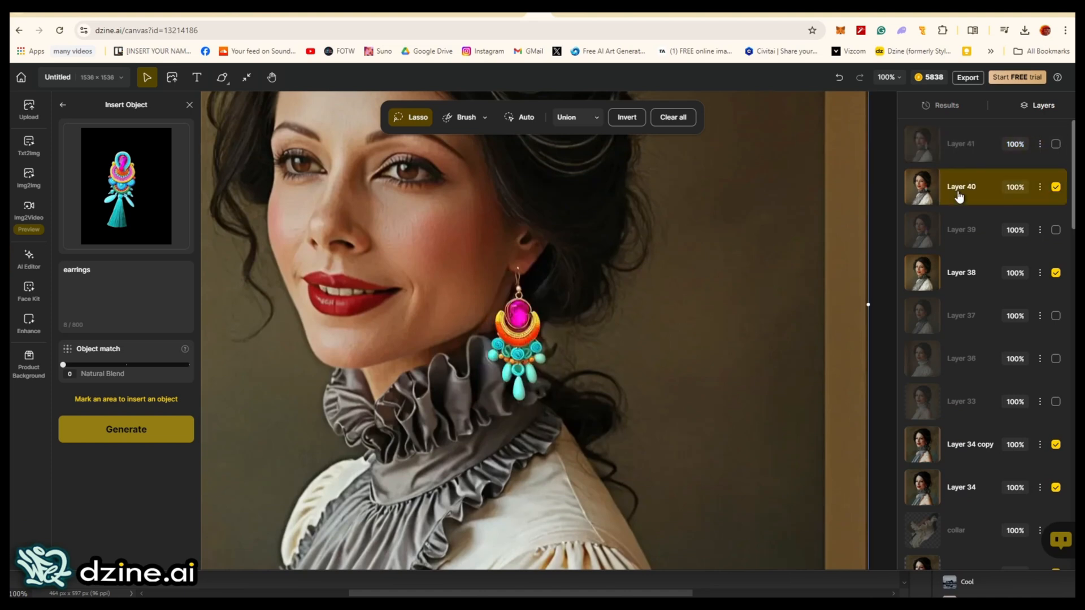
pyautogui.click(1055, 187)
pyautogui.click(955, 274)
# - Lasso a narrow area from the earlobe to the collar and generate "earrings" at Object match 1 (Strong Match)
pyautogui.moveTo(502, 293)
pyautogui.mouseDown()
pyautogui.moveTo(527, 257)
pyautogui.moveTo(553, 300)
pyautogui.moveTo(545, 362)
pyautogui.moveTo(527, 391)
pyautogui.moveTo(512, 391)
pyautogui.moveTo(493, 321)
pyautogui.moveTo(511, 259)
pyautogui.mouseUp()
pyautogui.moveTo(63, 365); pyautogui.dragTo(189, 366)
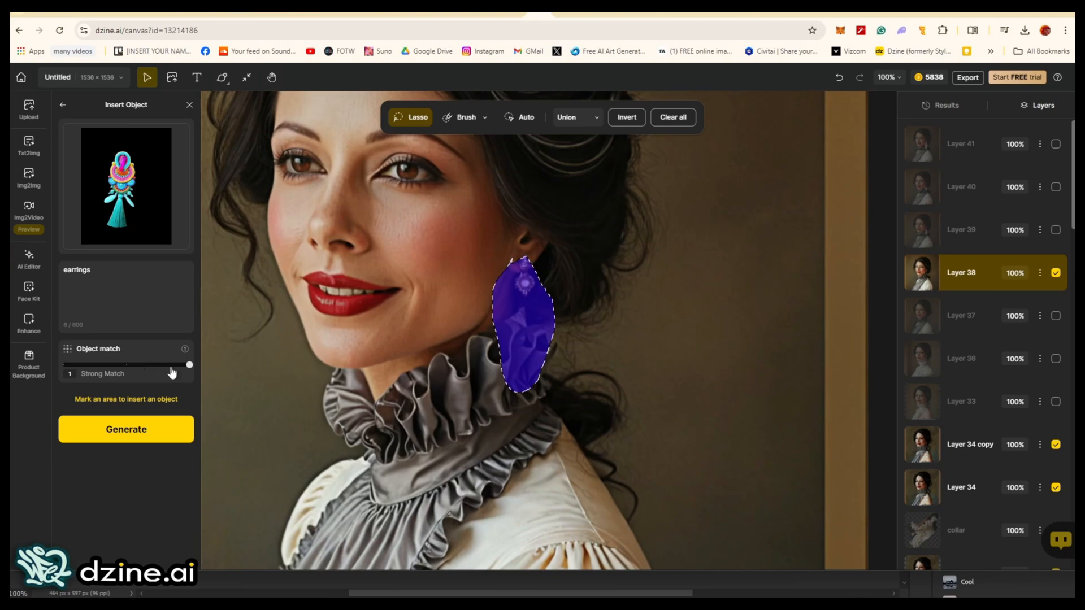
pyautogui.click(164, 437)
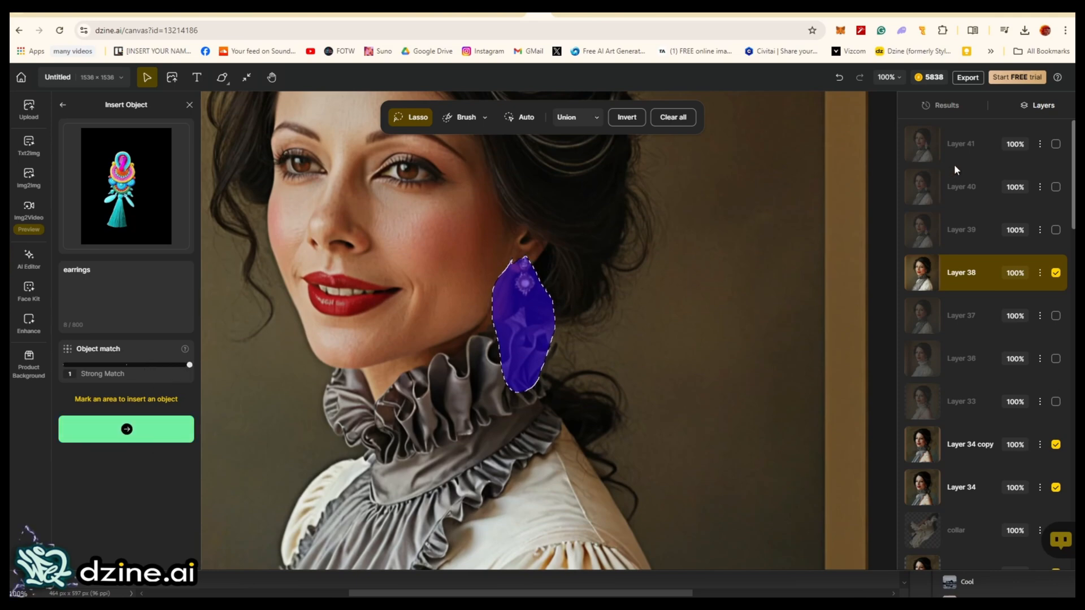
# - Place the second Natural Blend "earrings" variation on the canvas to inspect it, and hide its layer, Layer 42
pyautogui.click(951, 107)
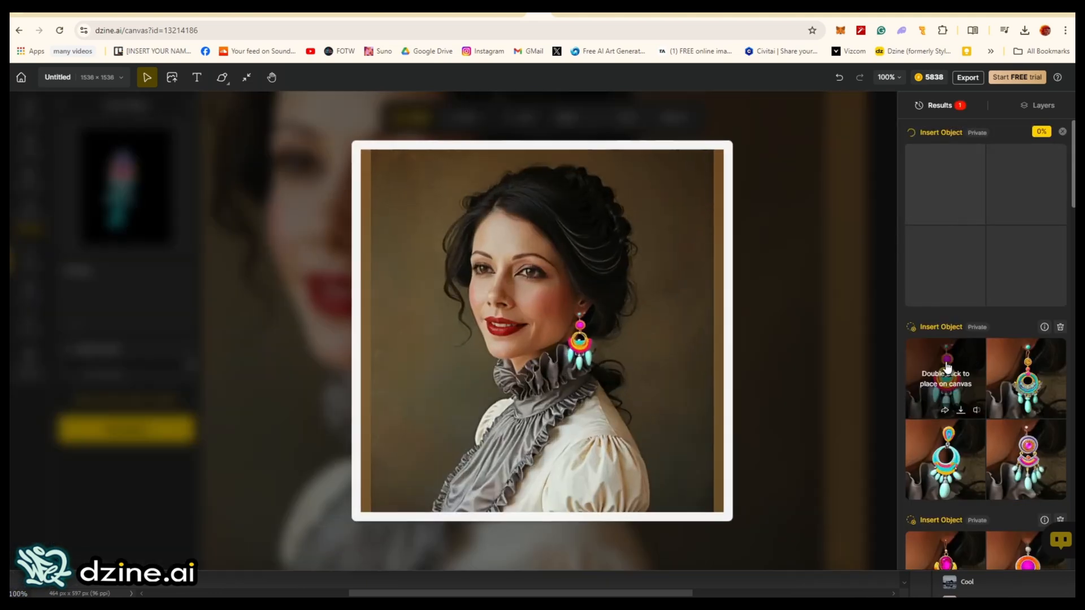
pyautogui.moveTo(1022, 395)
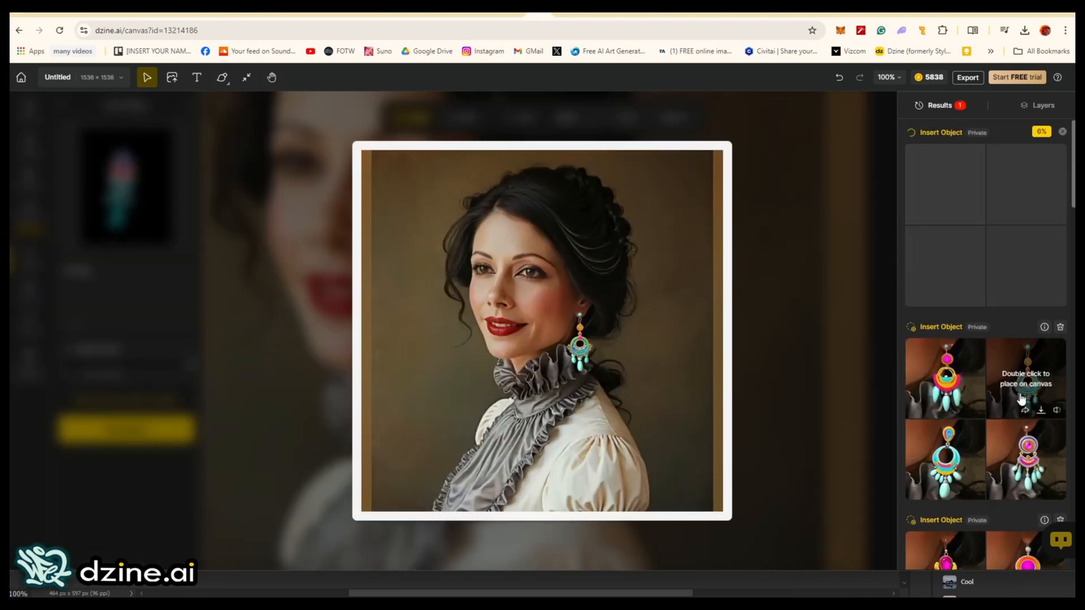
pyautogui.doubleClick(1022, 398)
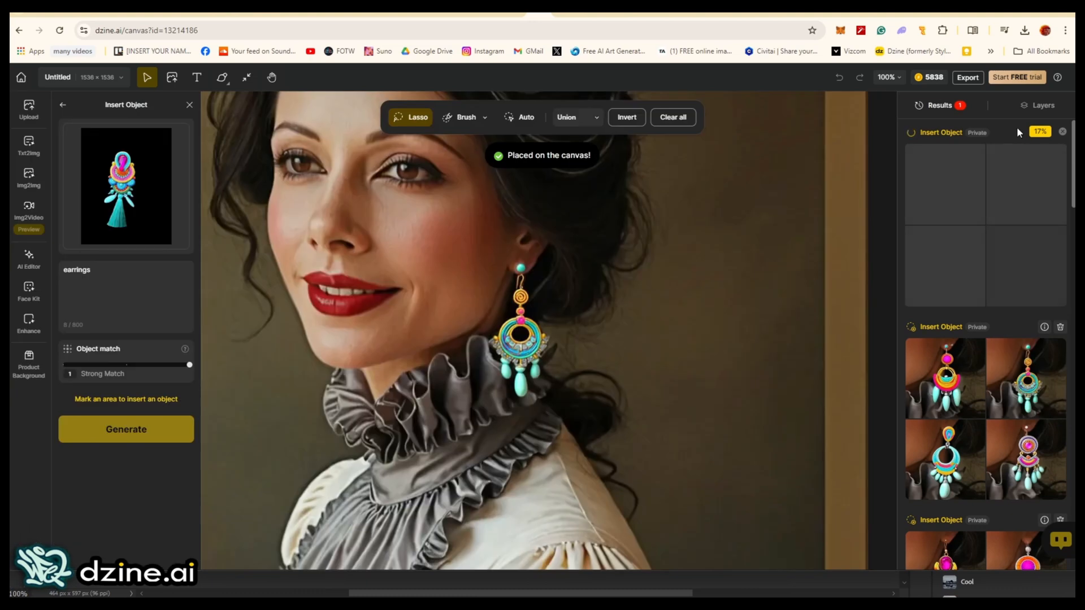
pyautogui.click(1031, 107)
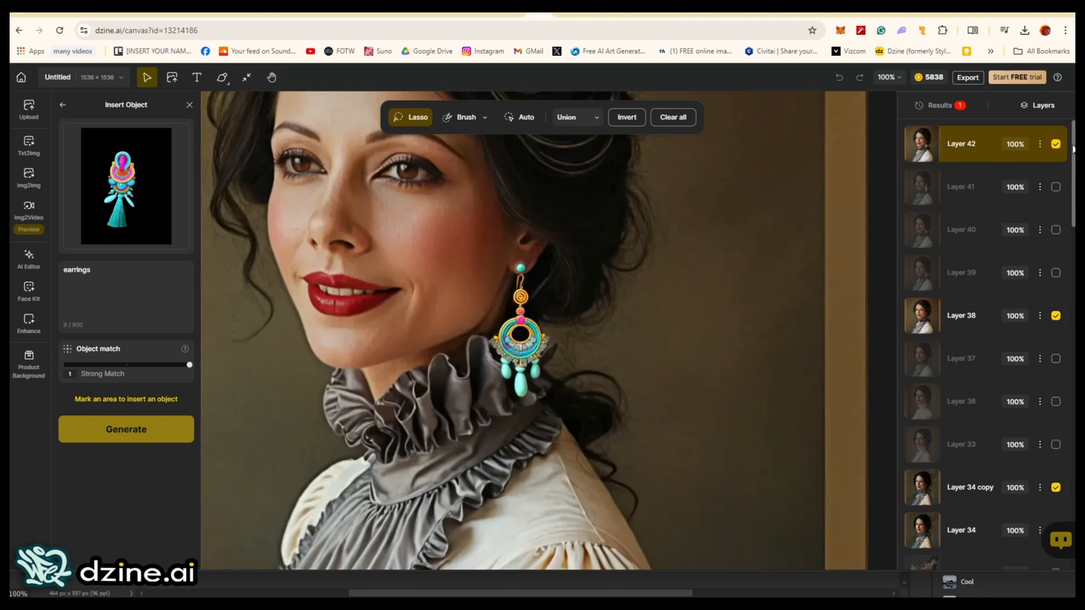
pyautogui.click(1055, 144)
pyautogui.click(939, 107)
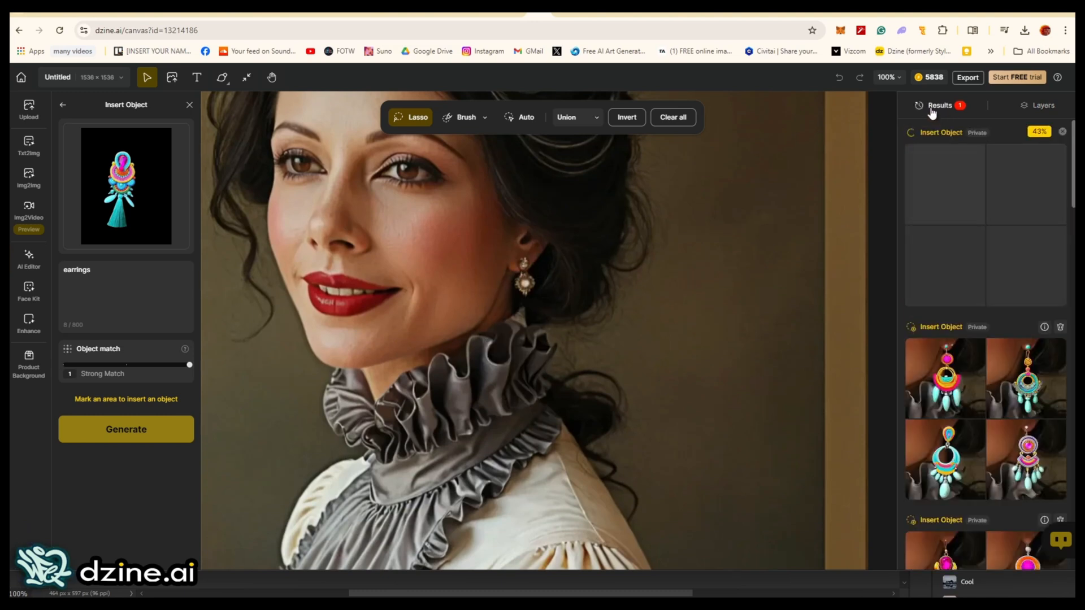
pyautogui.click(929, 168)
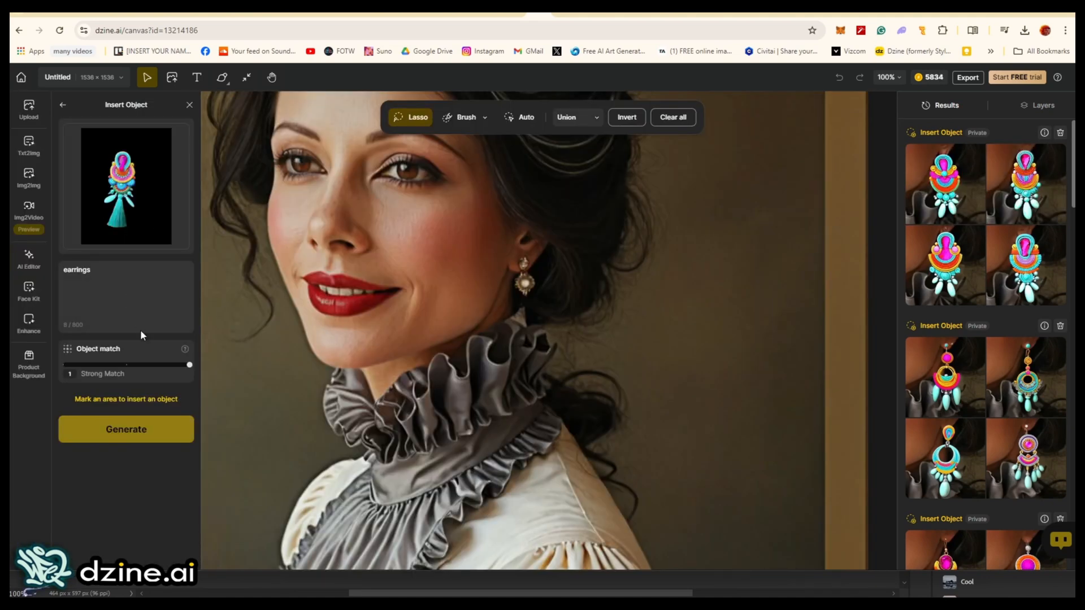
# - Place the second variation of the newest Strong Match "earrings" set on the canvas and view it at 75% zoom
pyautogui.moveTo(966, 262)
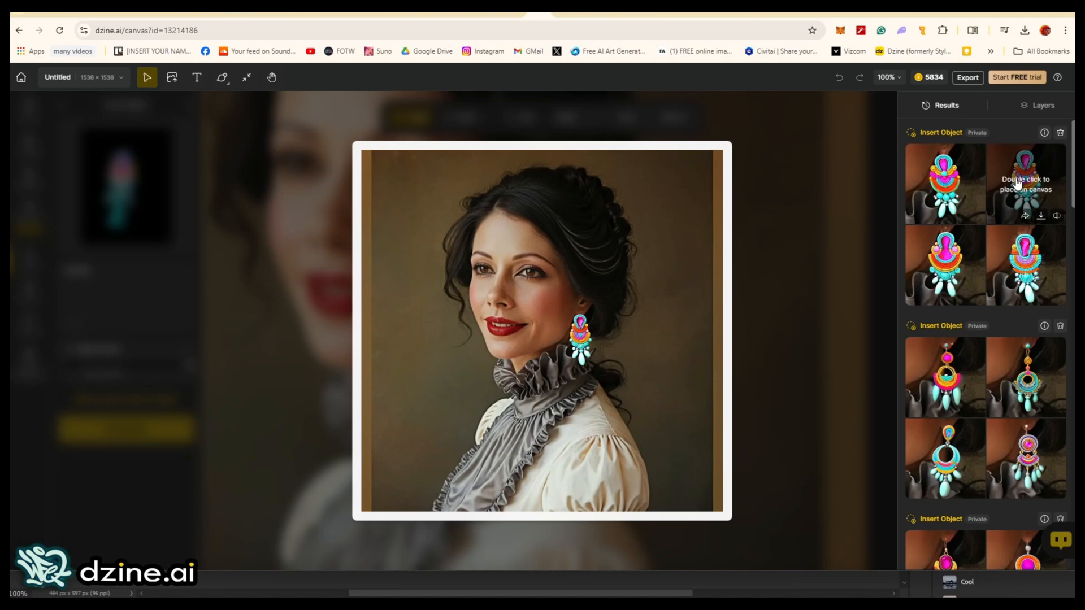
pyautogui.doubleClick(1018, 184)
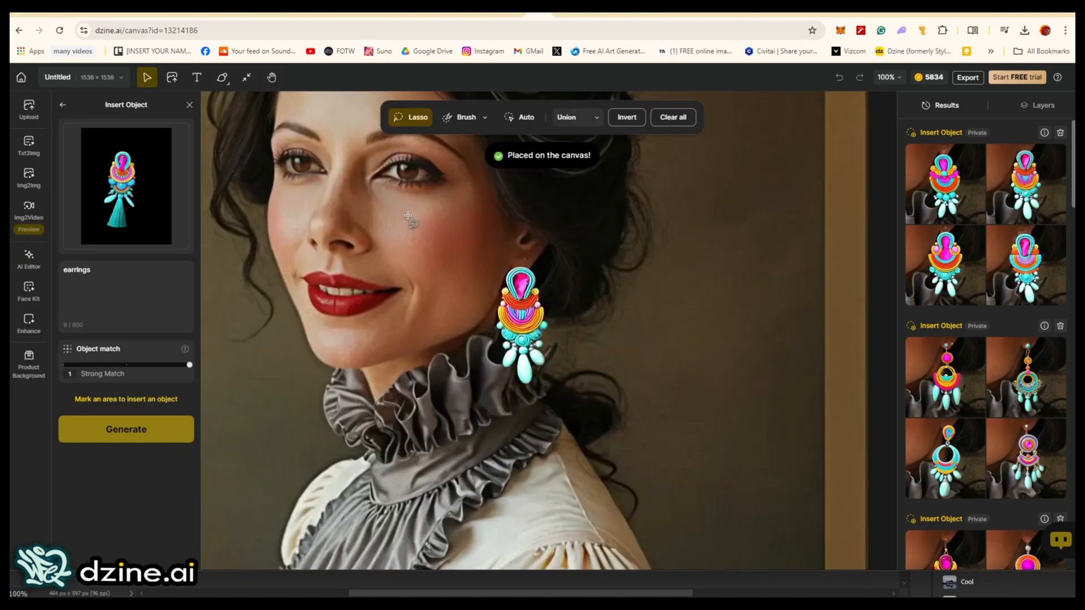
pyautogui.click(887, 77)
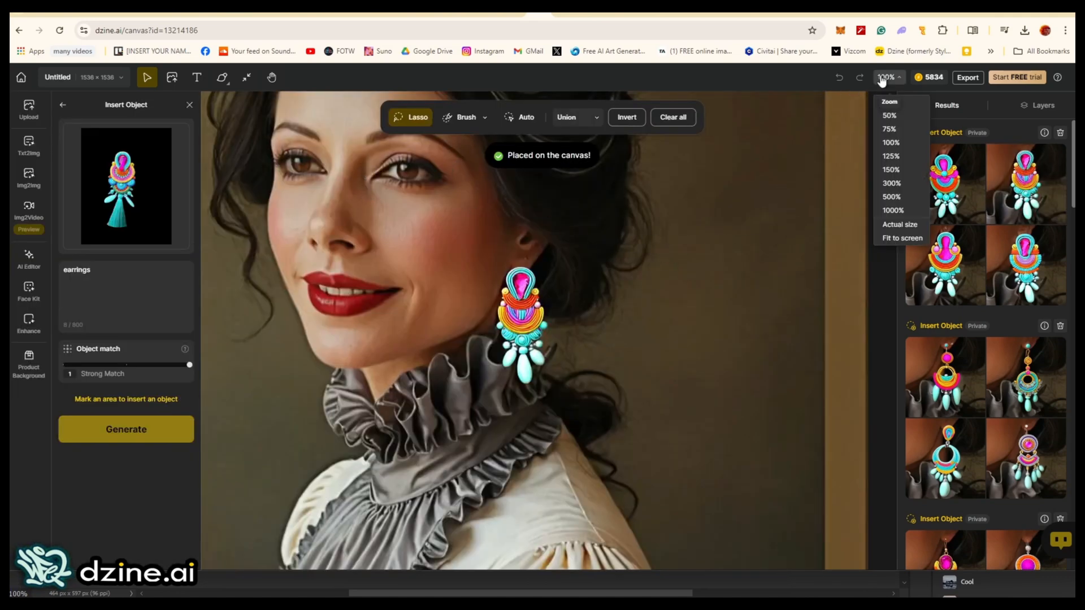
pyautogui.click(889, 129)
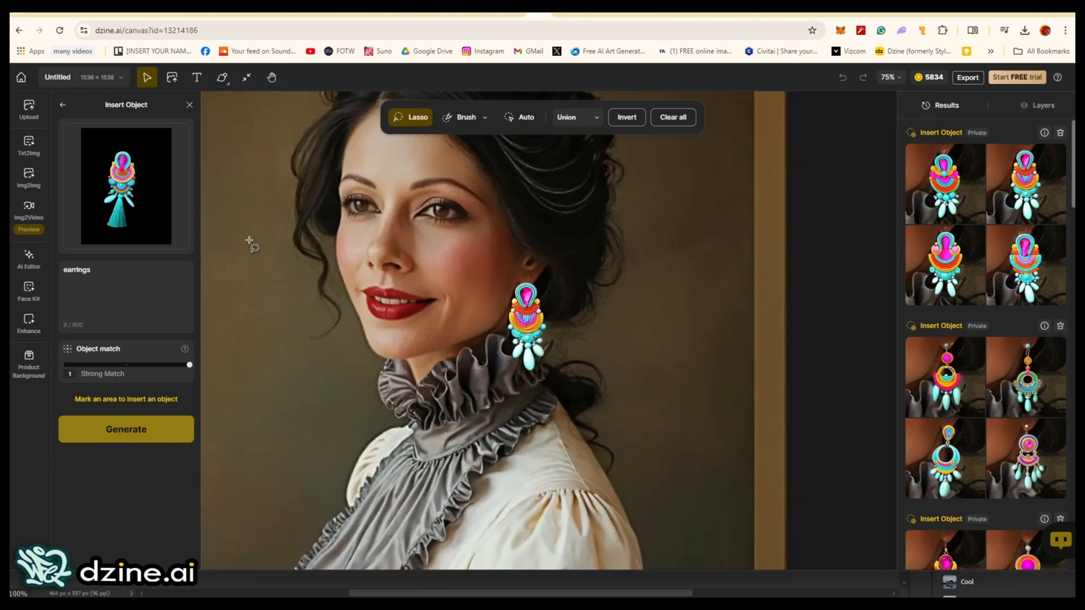
pyautogui.scroll(1, 282, 265)
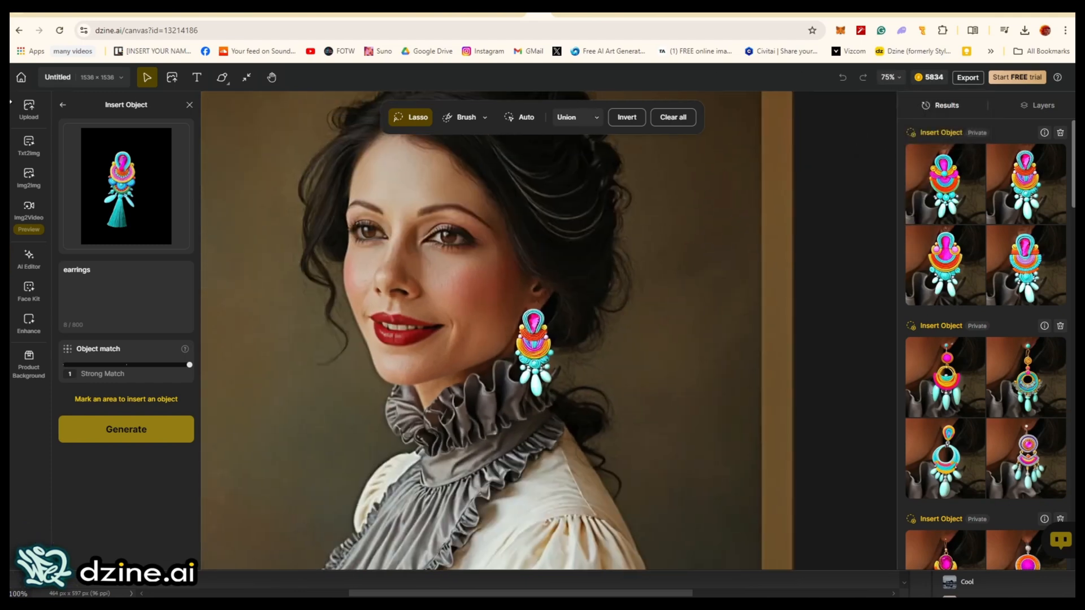
# - Generate Image-to-Image variations of the portrait with the existing prompt, Structure match 0.9 (Quite strict) and Face match on
pyautogui.click(27, 185)
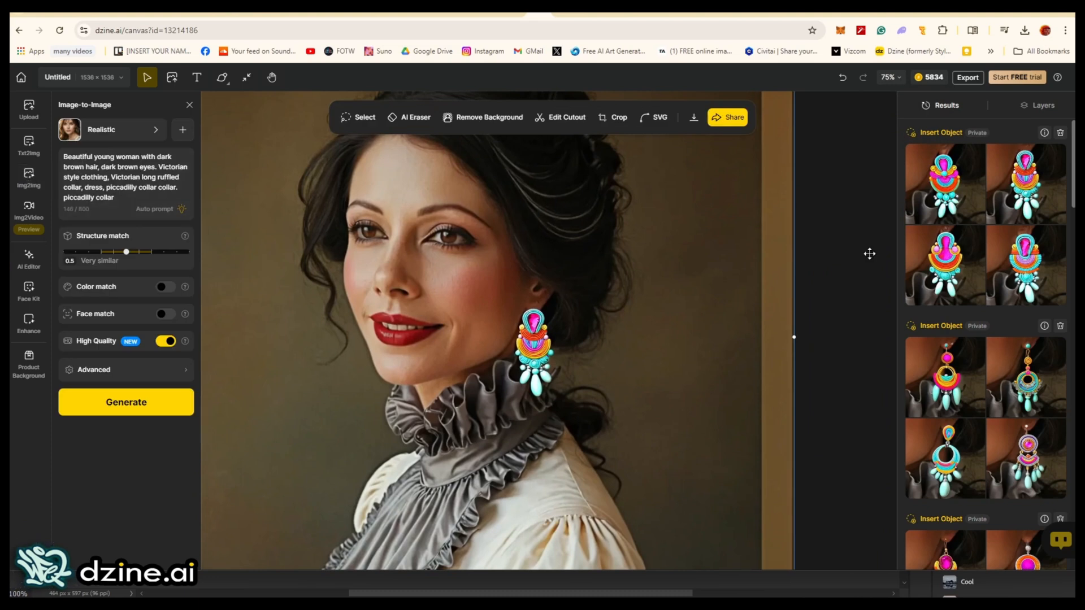
pyautogui.click(890, 78)
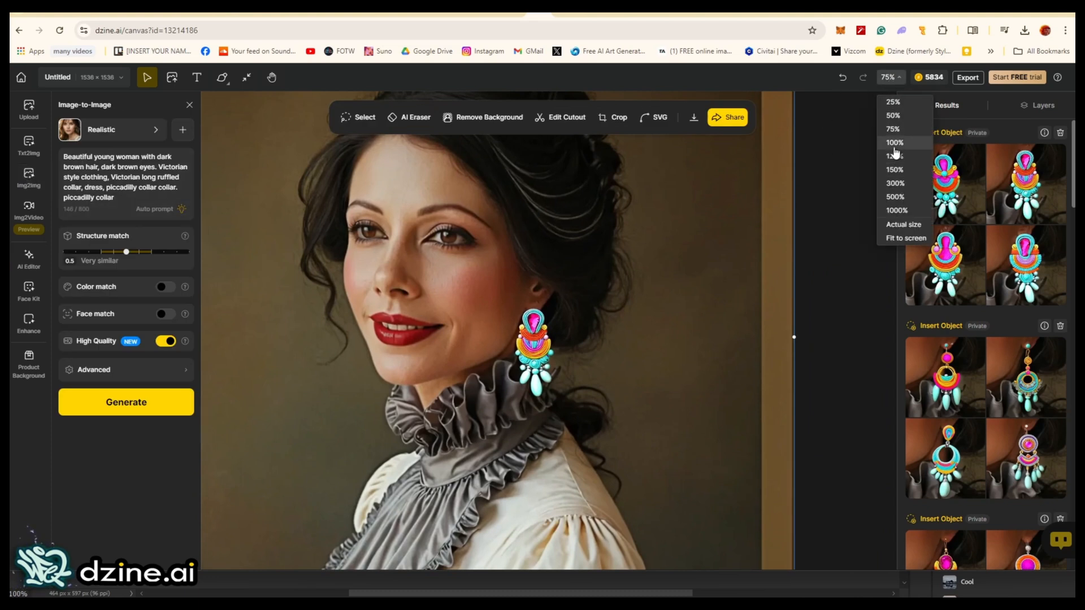
pyautogui.click(895, 116)
pyautogui.scroll(1, 237, 262)
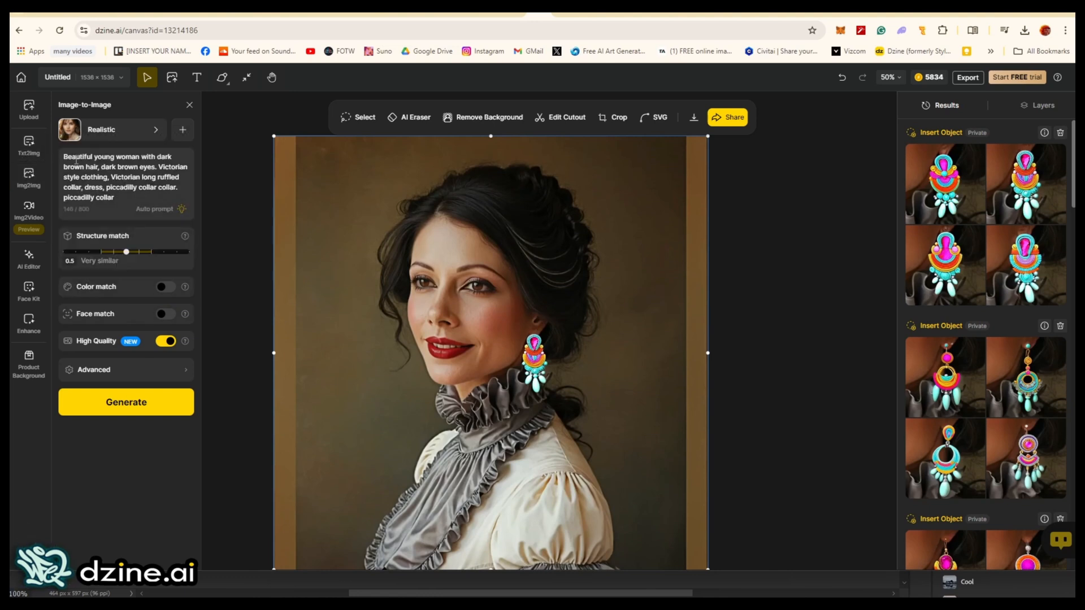
pyautogui.moveTo(65, 153); pyautogui.dragTo(140, 197)
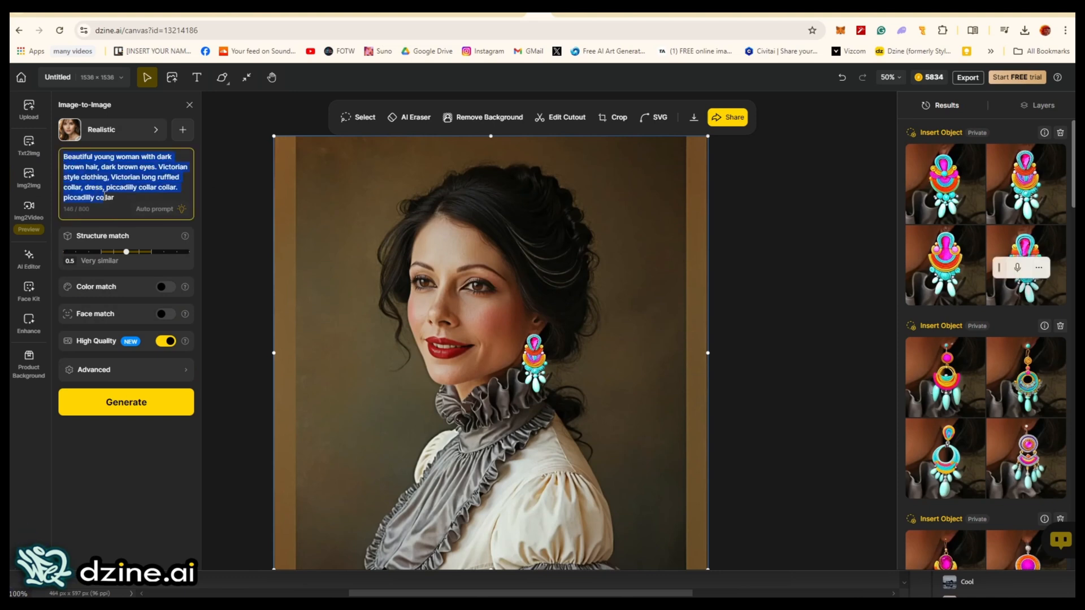
pyautogui.click(119, 169)
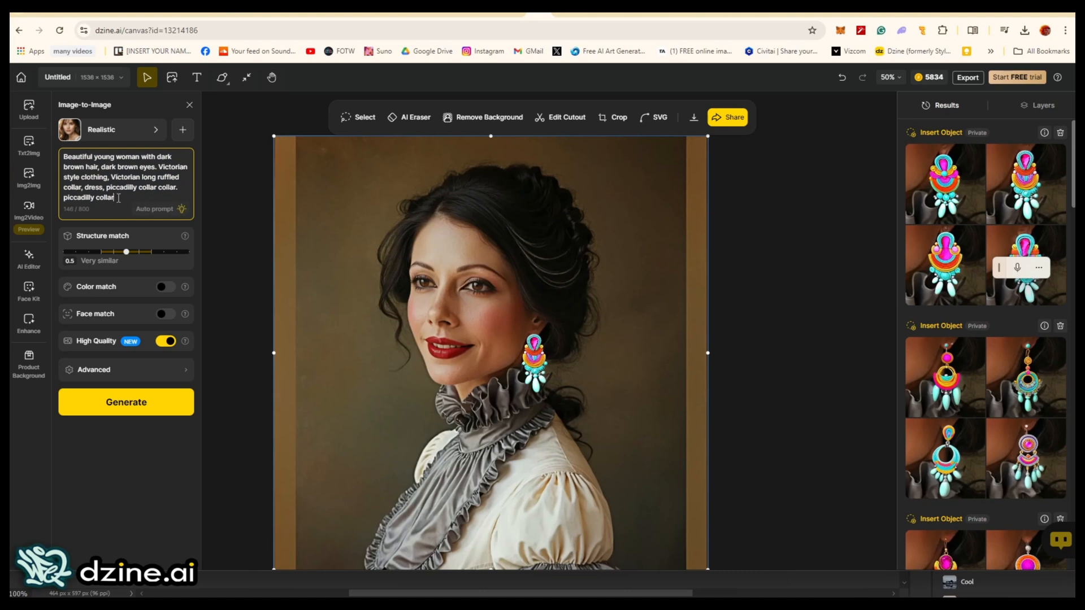
pyautogui.moveTo(130, 253); pyautogui.dragTo(175, 256)
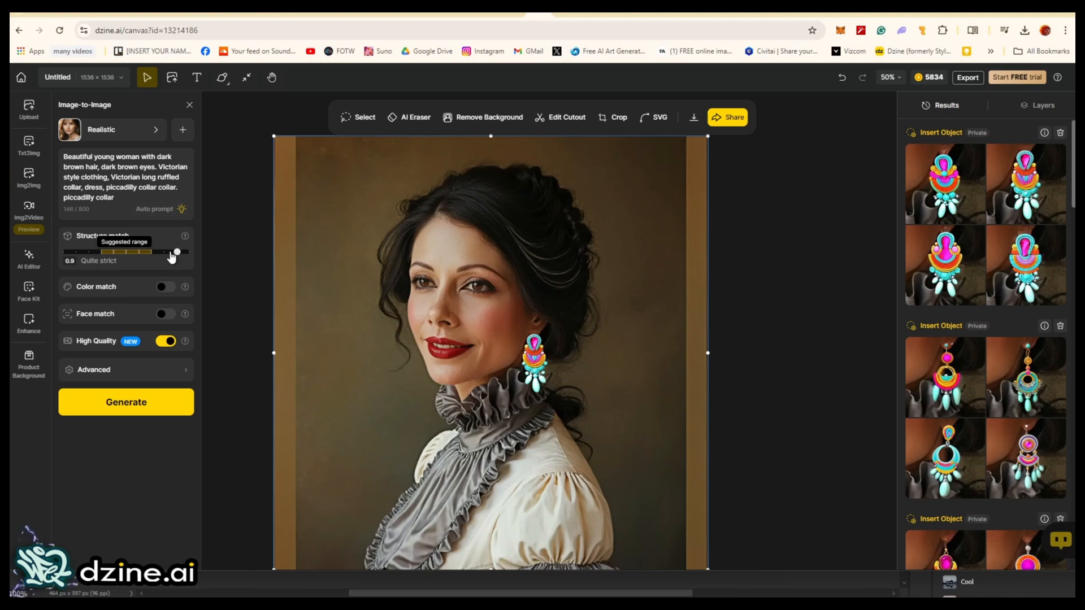
pyautogui.click(165, 315)
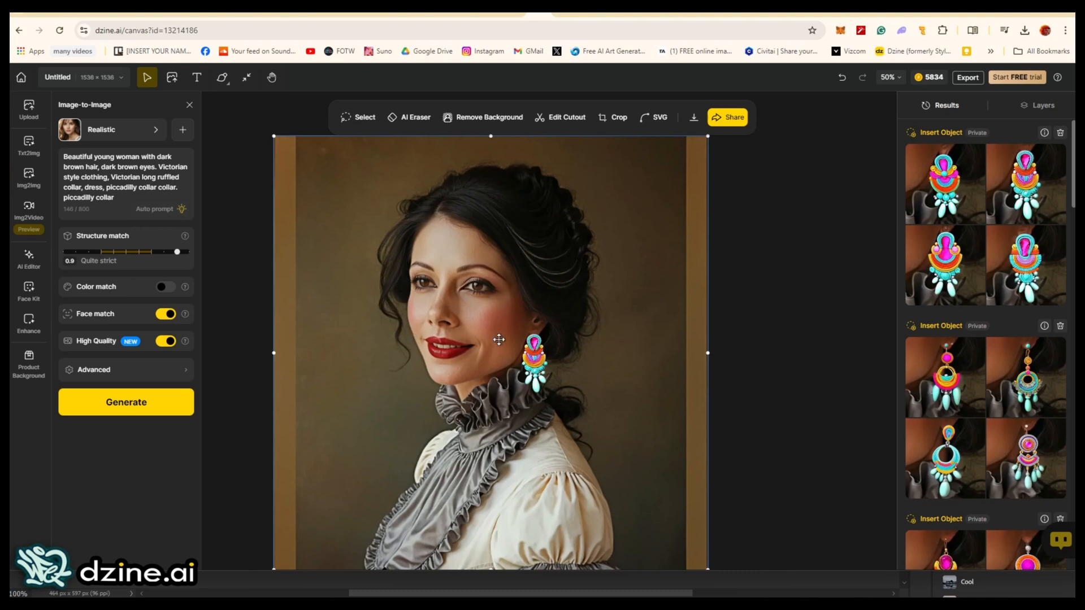
pyautogui.click(122, 406)
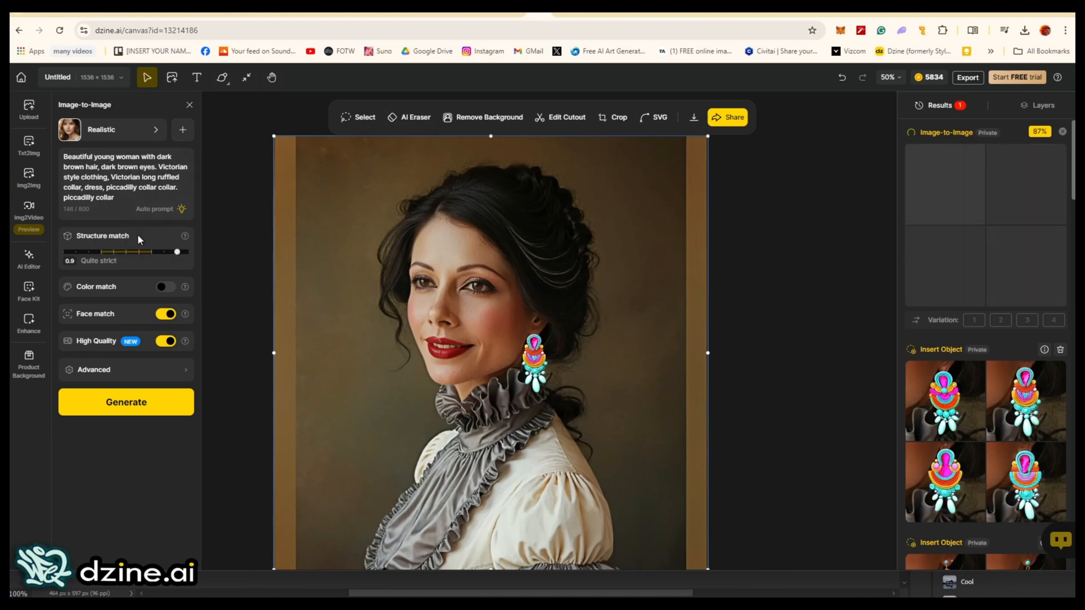
# - Set Structure match to 0.5 (Very similar) and generate another Image-to-Image set of the portrait
pyautogui.click(125, 253)
pyautogui.moveTo(130, 256); pyautogui.dragTo(188, 257)
pyautogui.moveTo(114, 252); pyautogui.dragTo(126, 252)
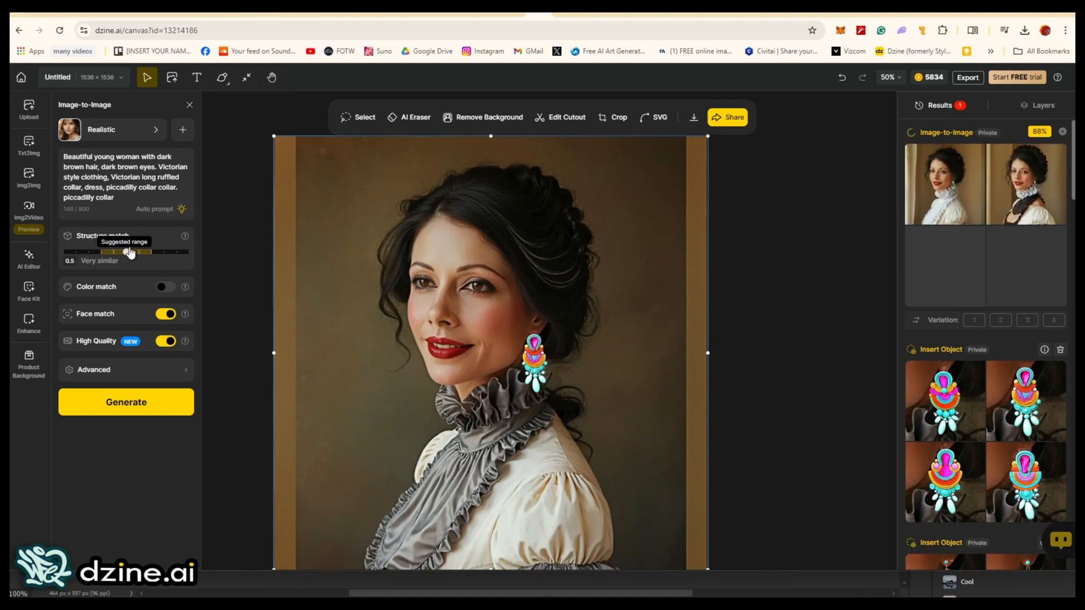
pyautogui.click(138, 409)
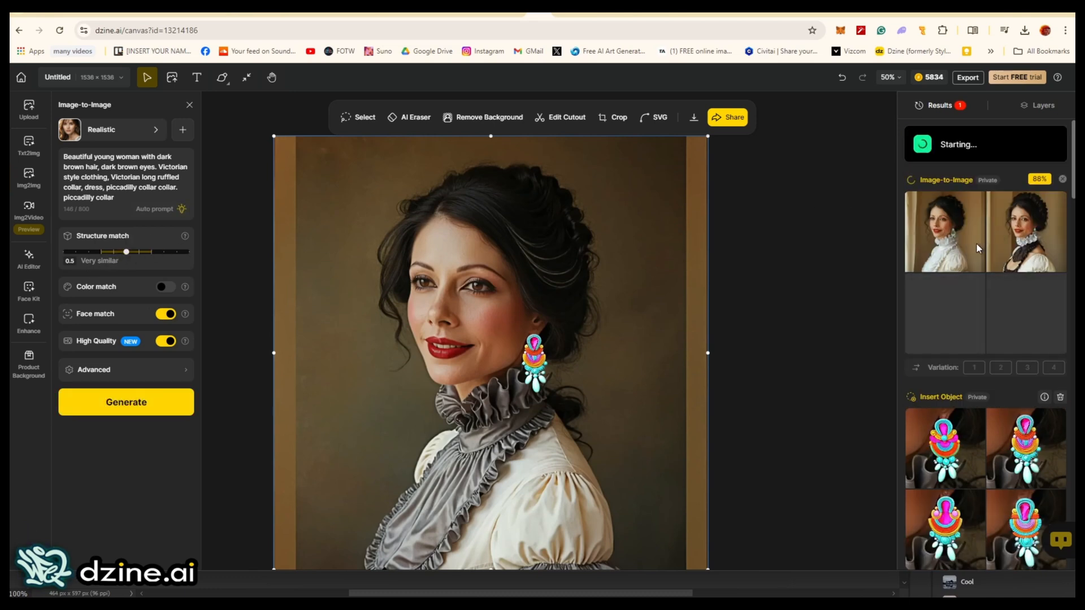
# - Preview the variations in both Image-to-Image result sets and examine how the earring, collar and clothing changed
pyautogui.moveTo(959, 241)
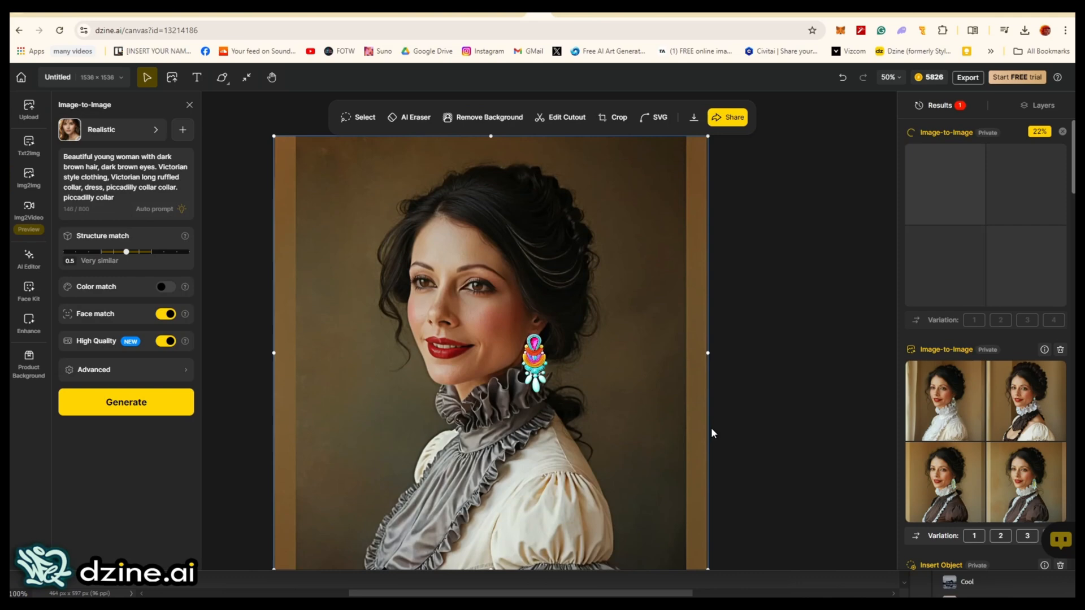
pyautogui.moveTo(956, 477)
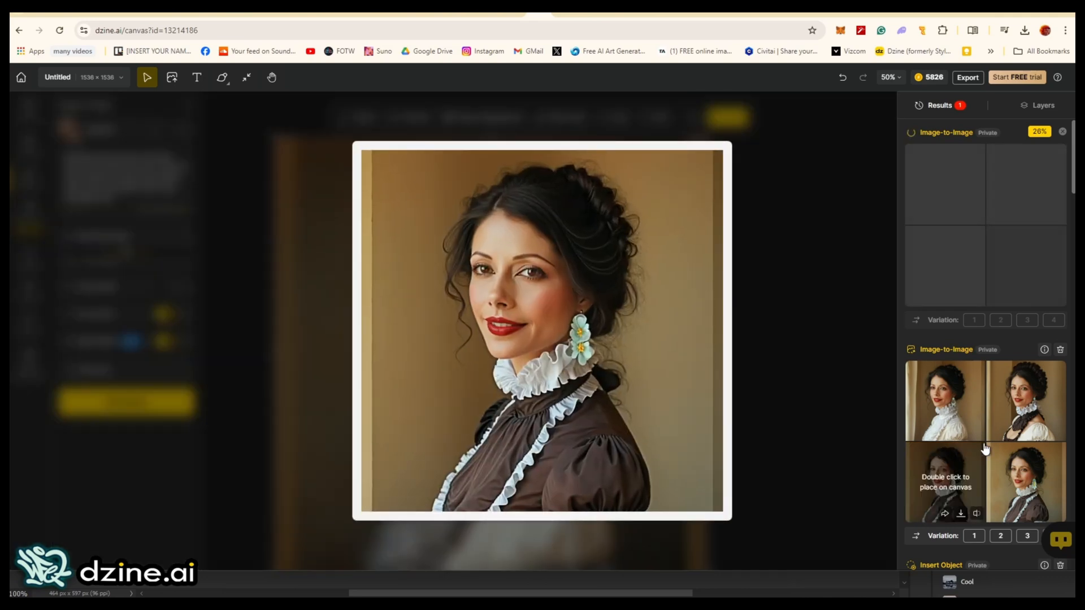
pyautogui.moveTo(1010, 395)
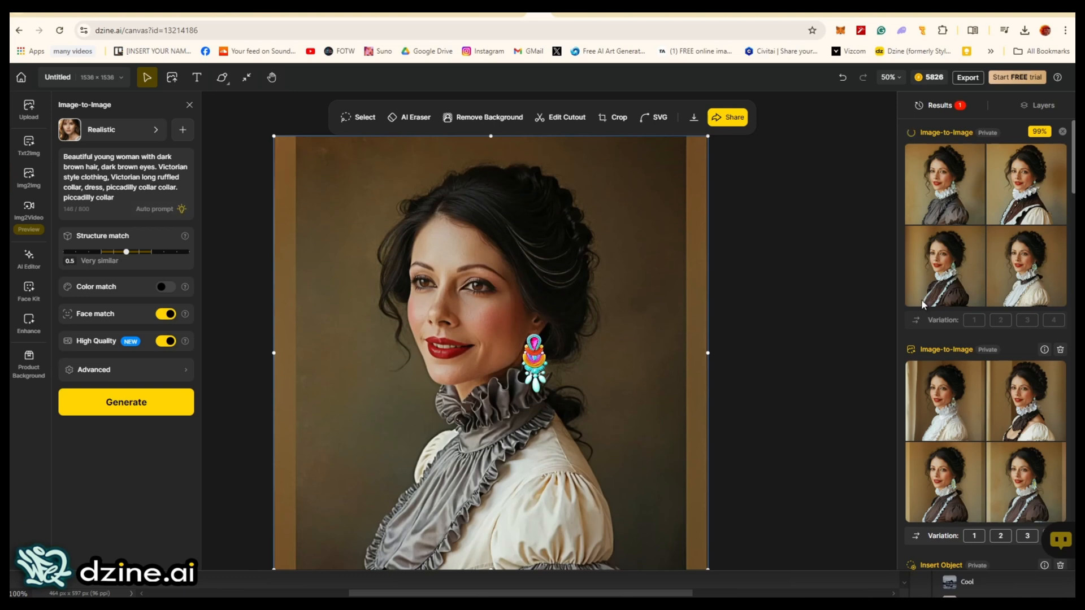
pyautogui.moveTo(940, 198)
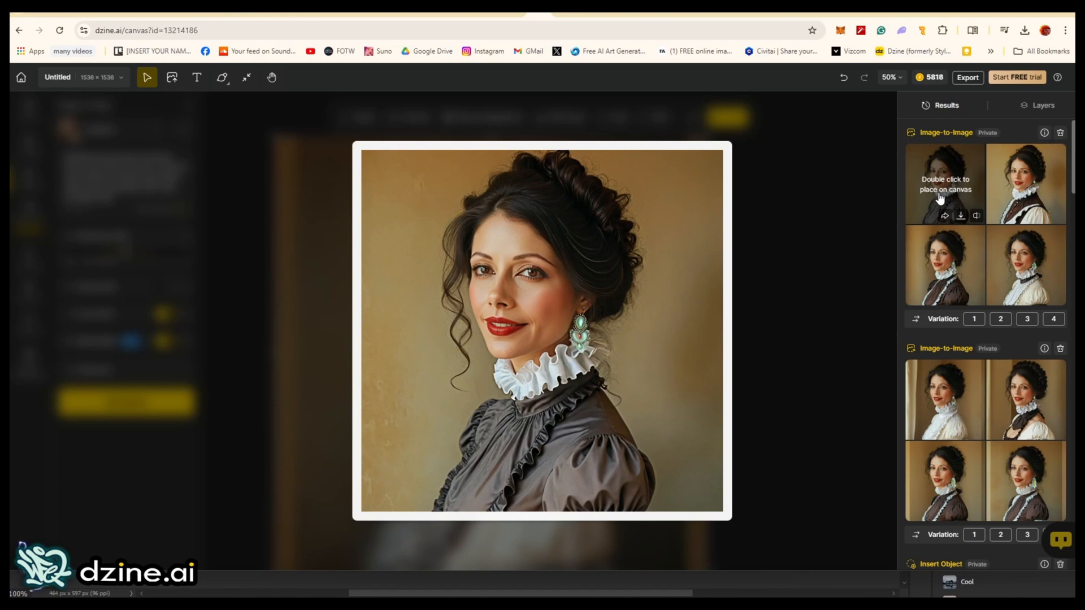
pyautogui.moveTo(1022, 202)
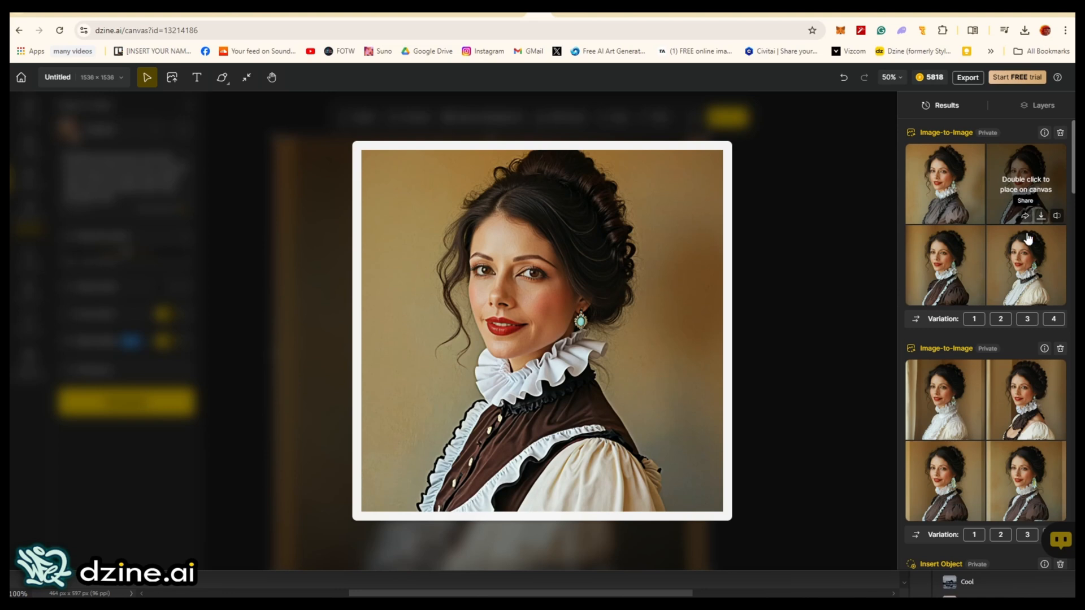
pyautogui.moveTo(1031, 270)
pyautogui.moveTo(956, 273)
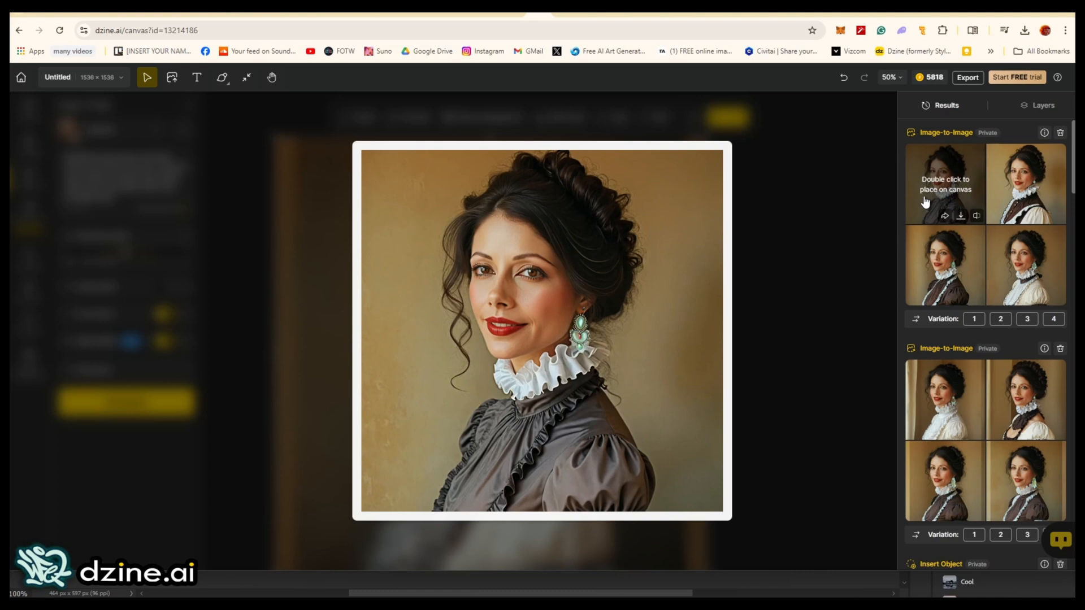
pyautogui.moveTo(926, 256)
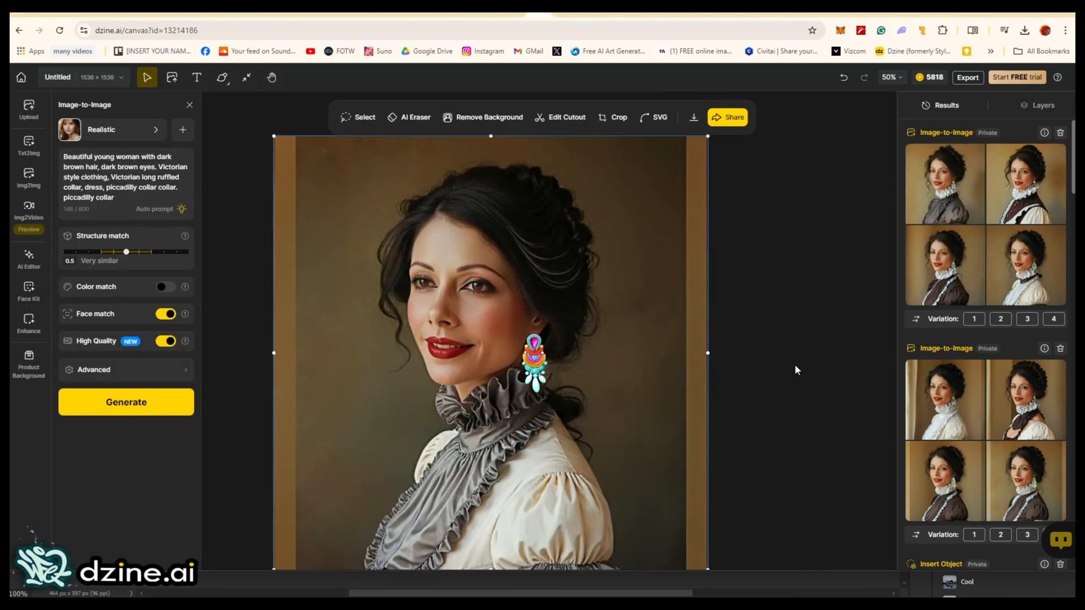
# - Preview the earring variations in the two newest Insert Object sets and open the AI Editor tools
pyautogui.scroll(-7, 927, 328)
pyautogui.moveTo(918, 284)
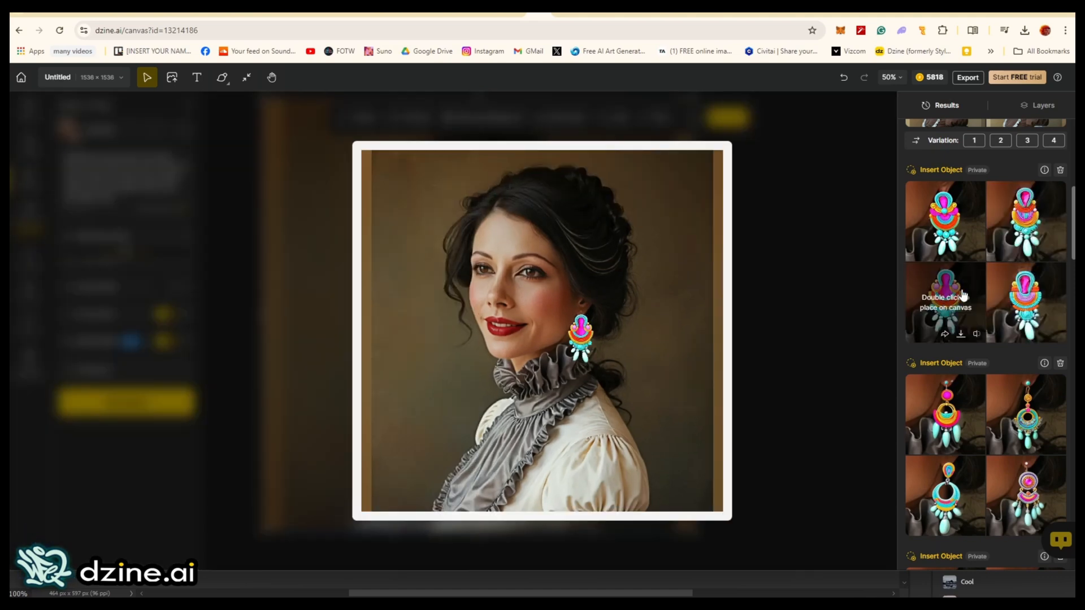
pyautogui.moveTo(946, 232)
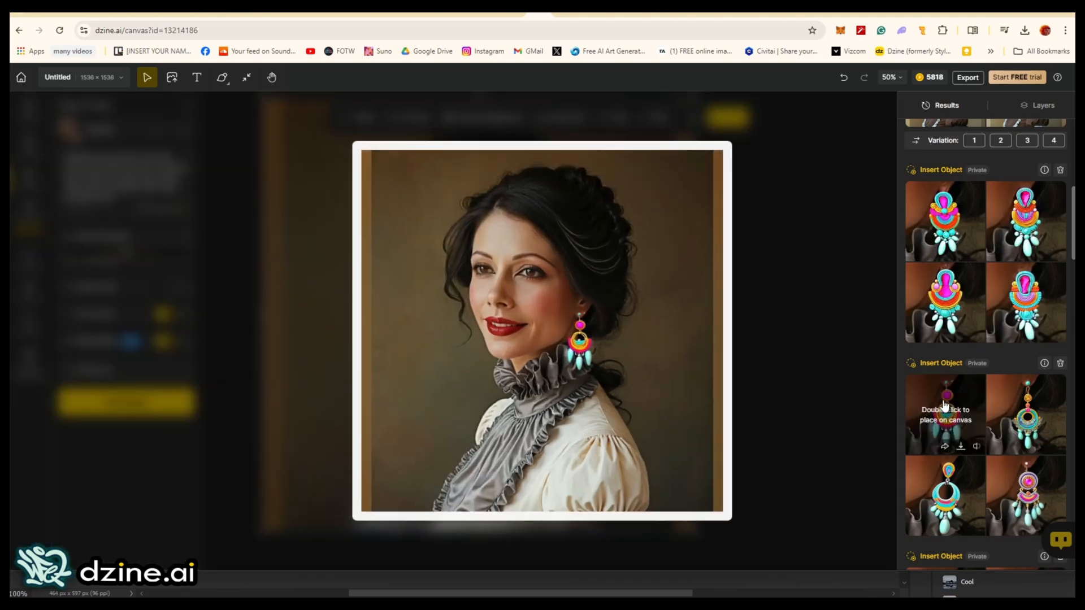
pyautogui.moveTo(1044, 414)
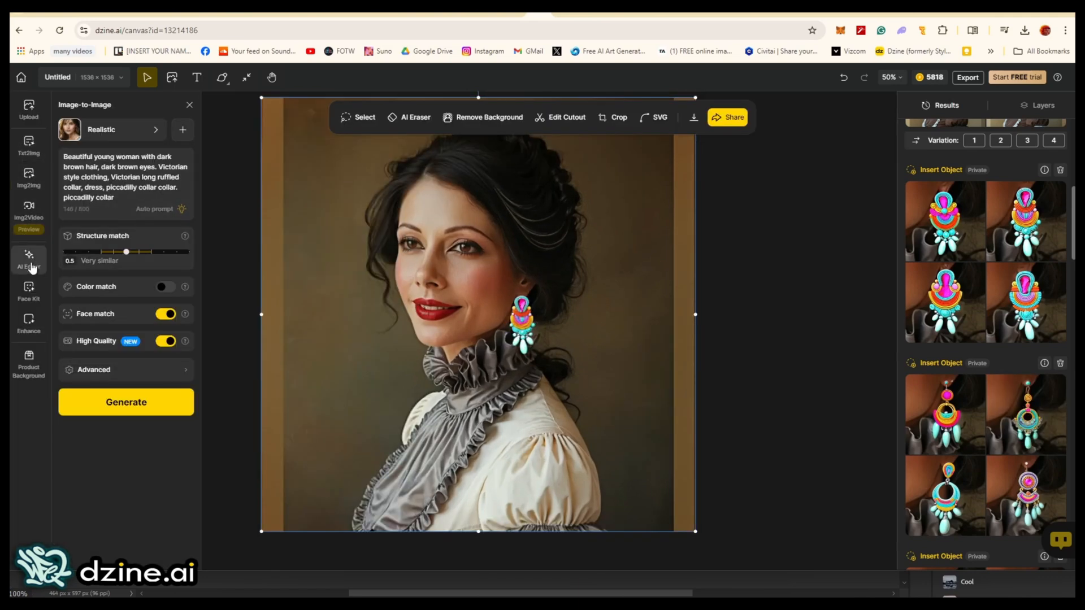
pyautogui.click(31, 266)
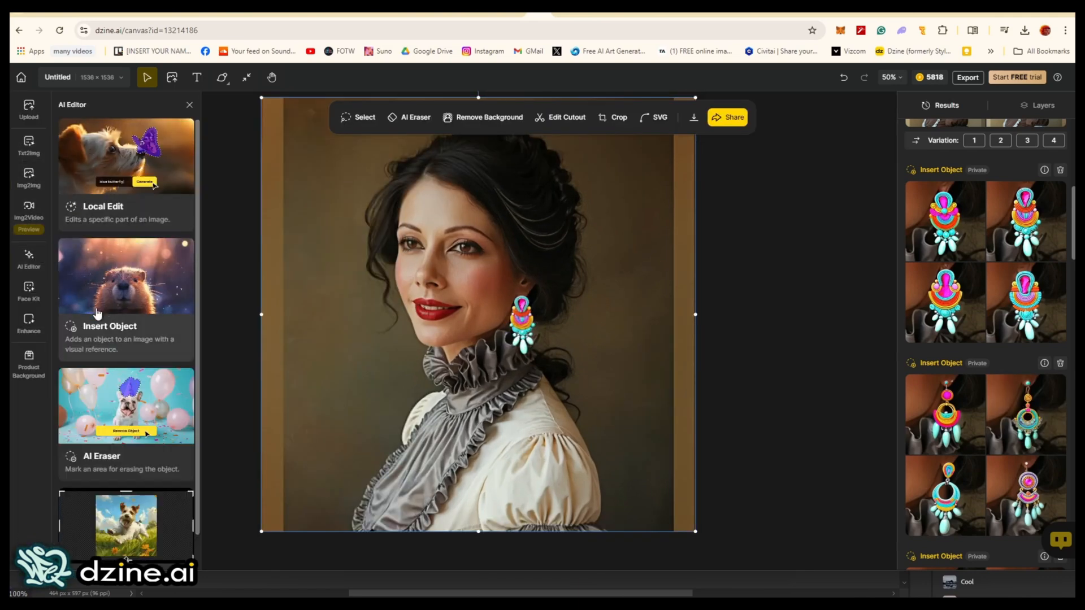
pyautogui.moveTo(955, 428)
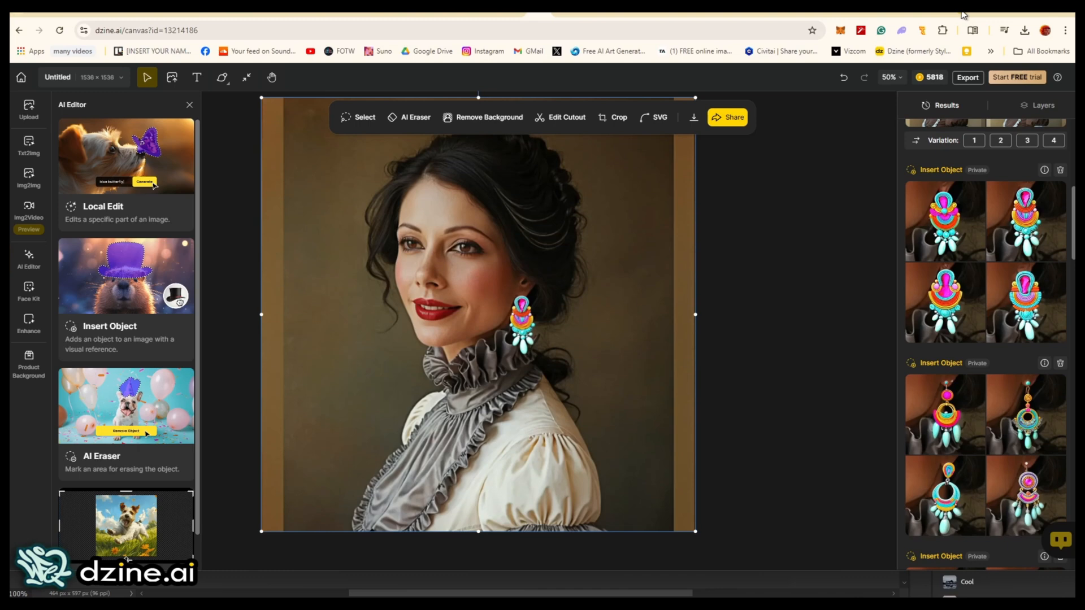
# - Open a new browser tab and search Google for "top hat."
pyautogui.click(964, 15)
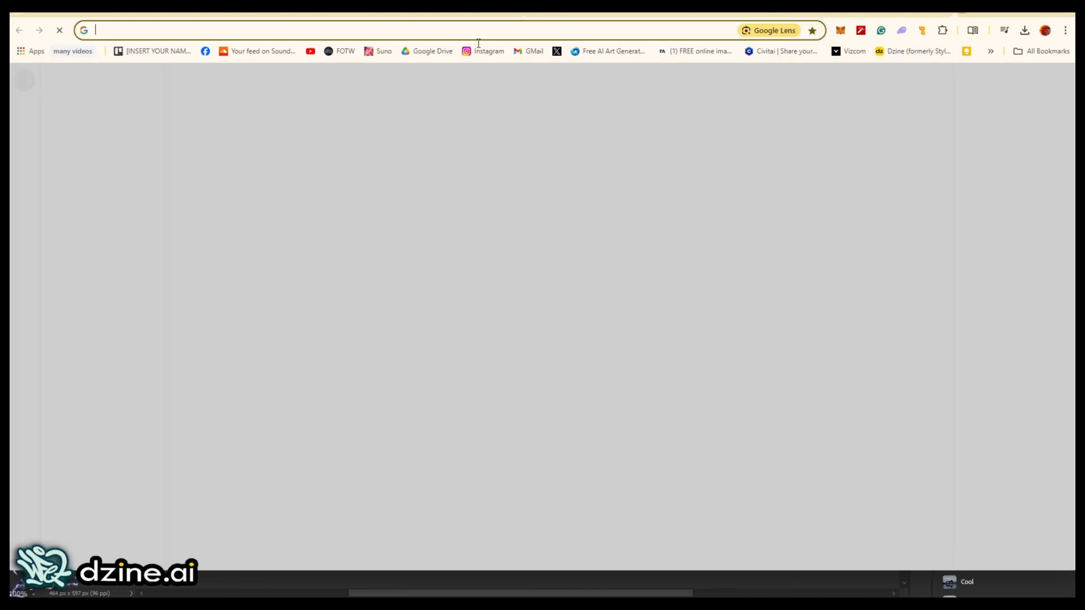
pyautogui.click(440, 37)
pyautogui.write('to')
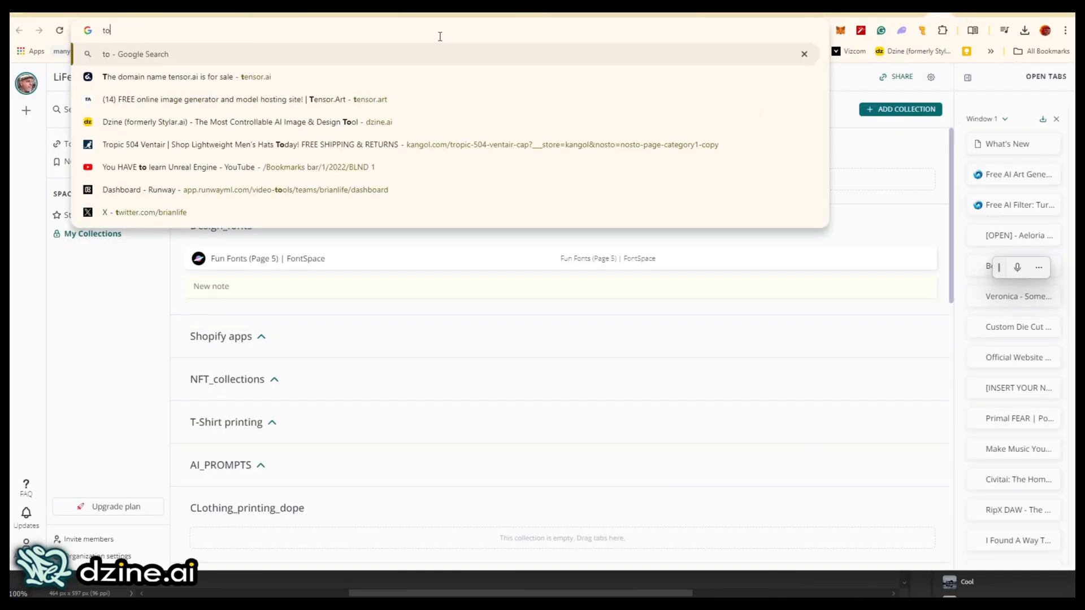
pyautogui.write('p hat.')
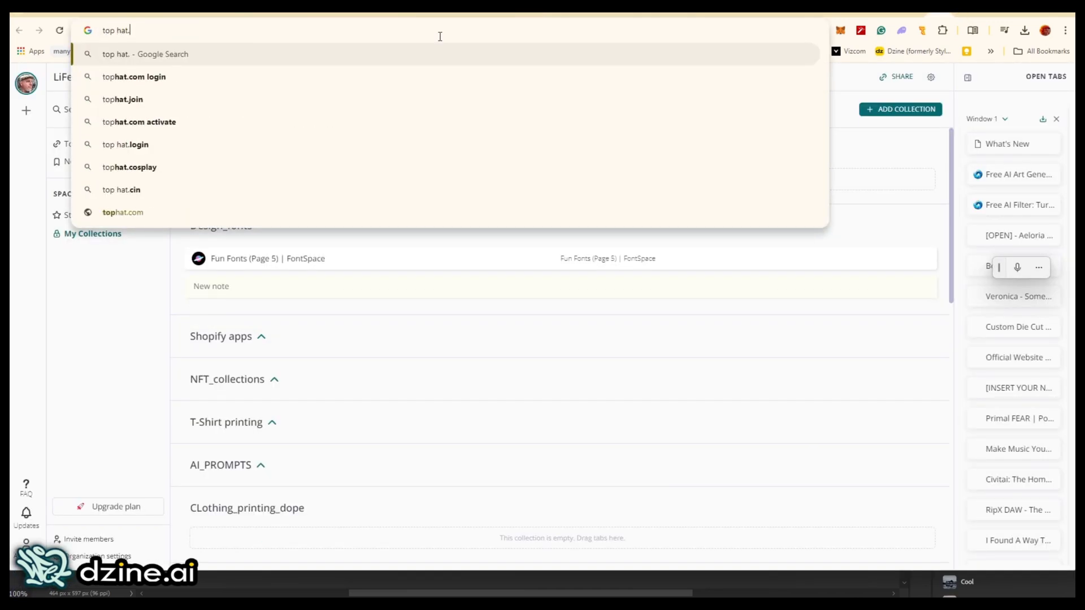
pyautogui.press('Return')
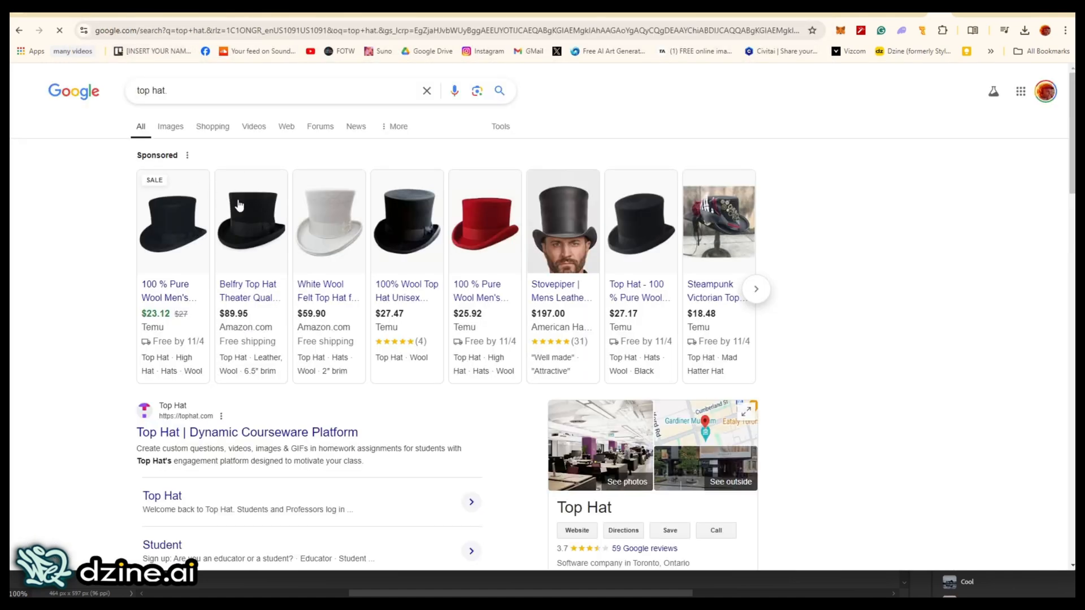
# - Open Temu's 100% wool top hat listing from the sponsored results and examine its hat photos for a suitable reference image
pyautogui.moveTo(409, 233)
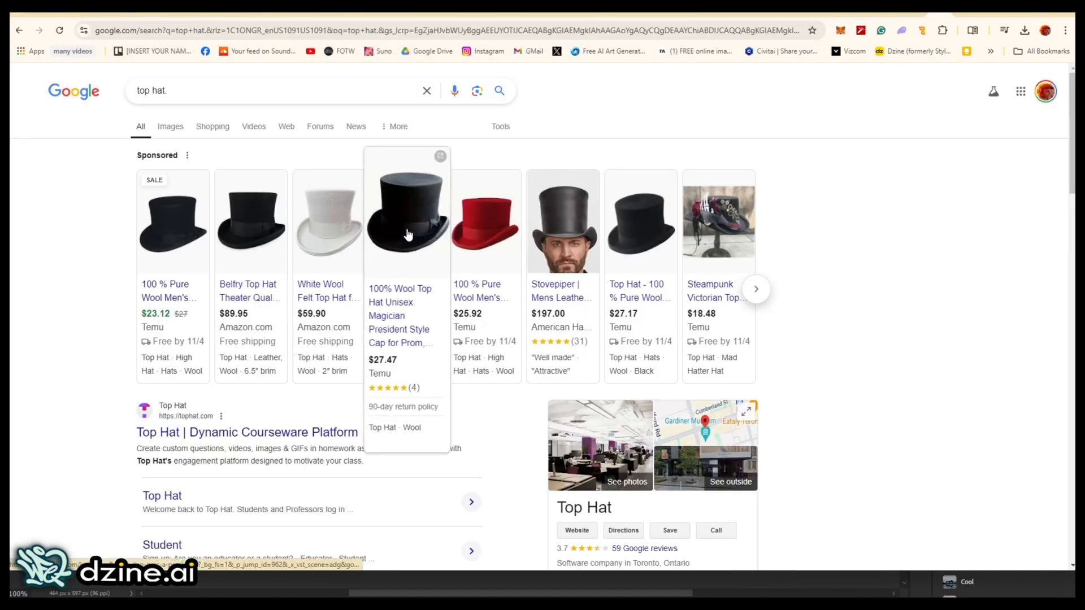
pyautogui.click(408, 233)
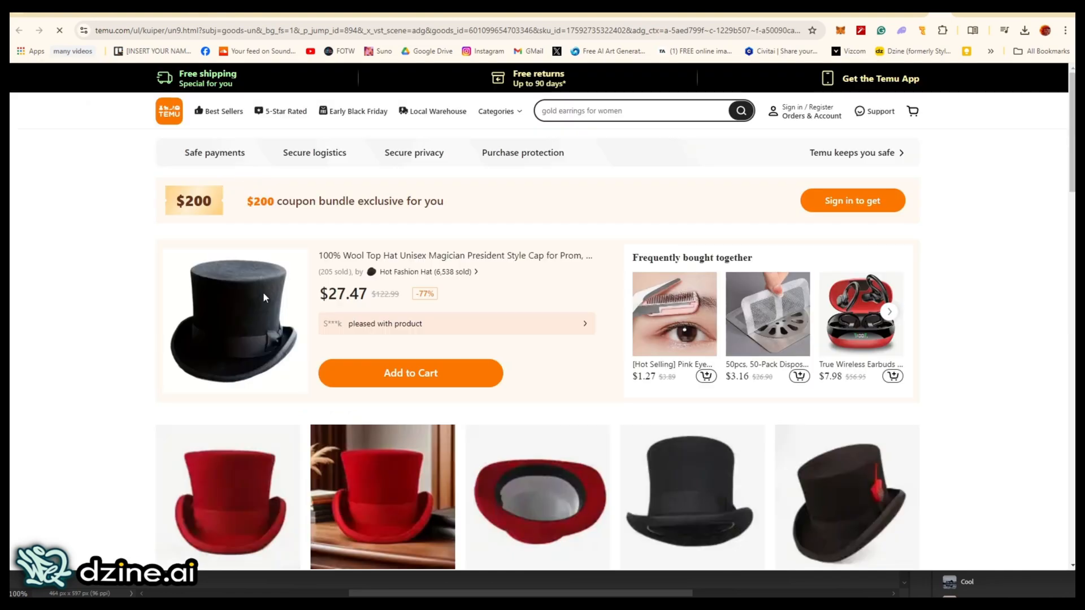
pyautogui.scroll(-3, 229, 315)
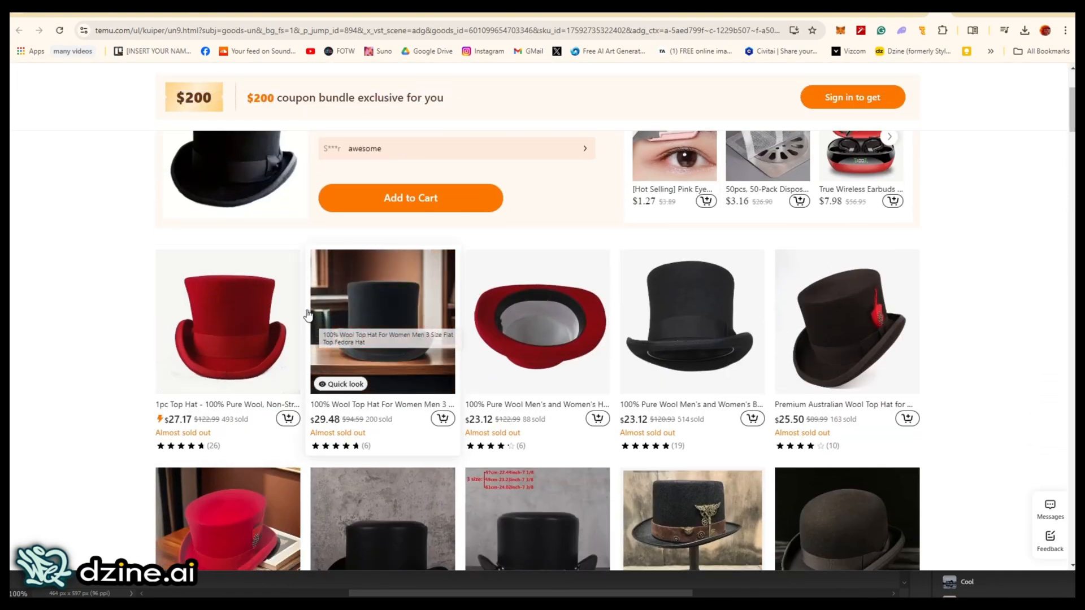
pyautogui.scroll(-2, 308, 315)
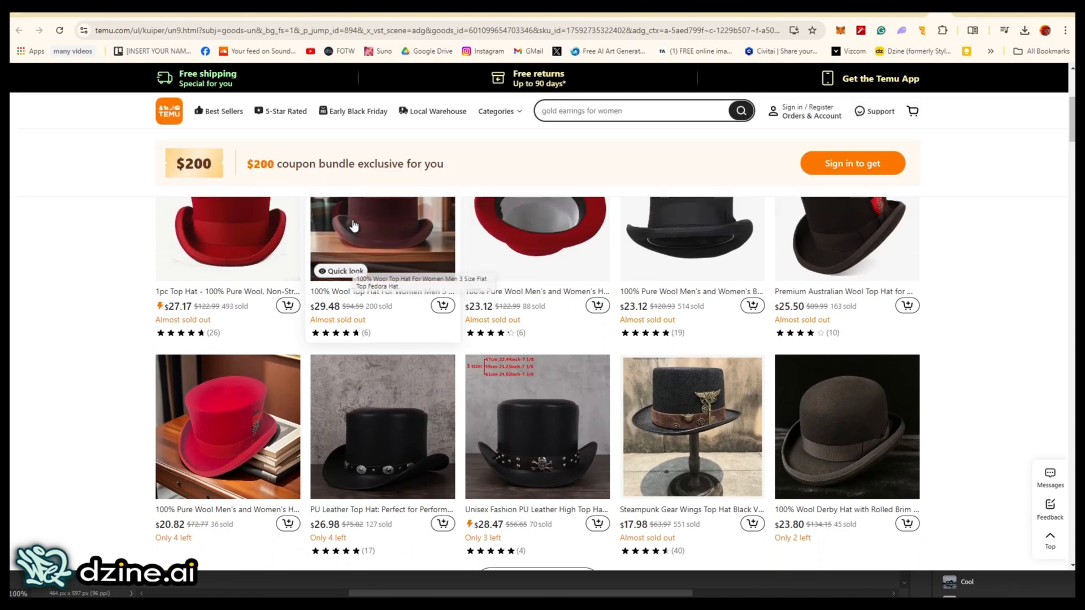
pyautogui.scroll(3, 353, 226)
pyautogui.click(349, 315)
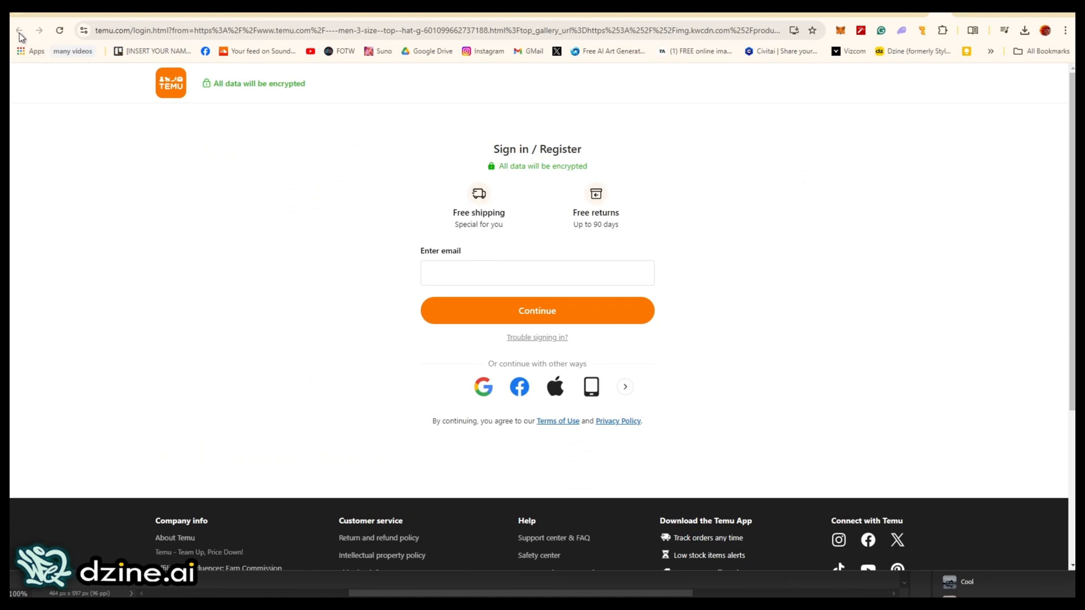
pyautogui.click(939, 14)
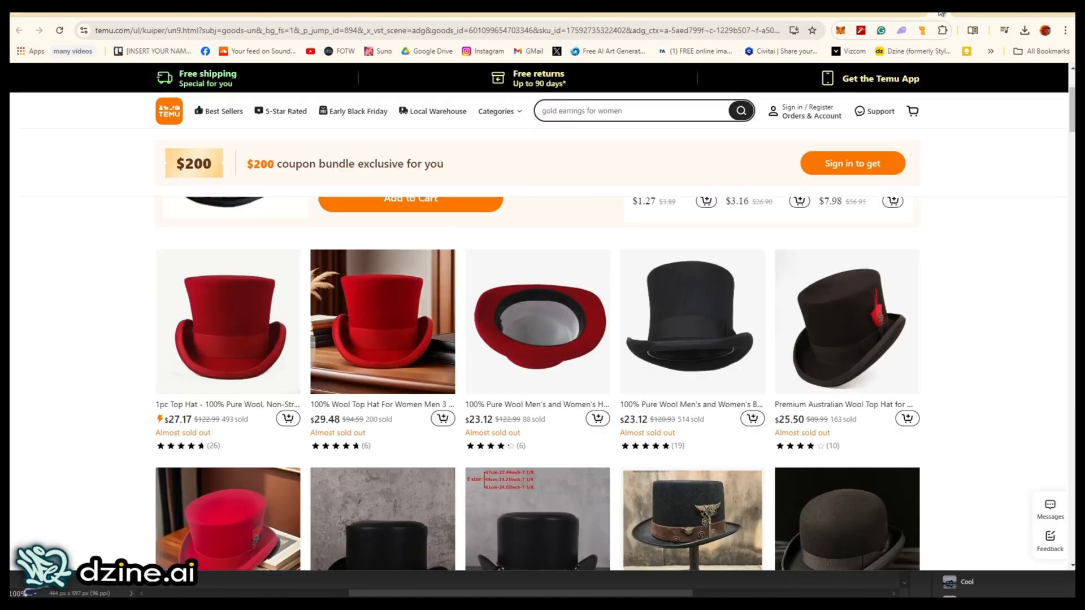
pyautogui.scroll(-5, 125, 286)
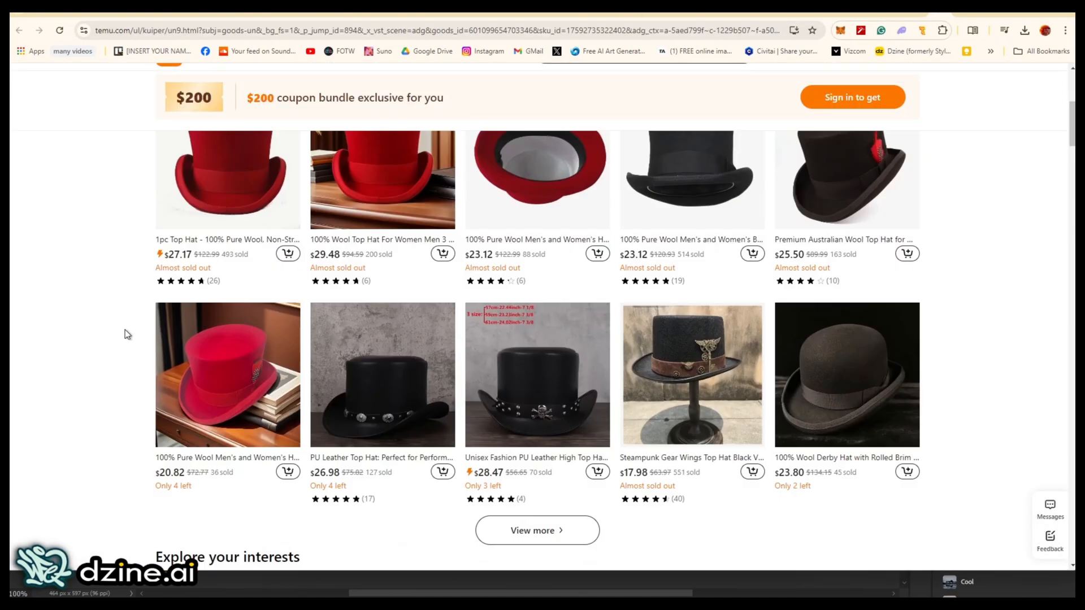
pyautogui.scroll(7, 181, 145)
pyautogui.scroll(1, 272, 176)
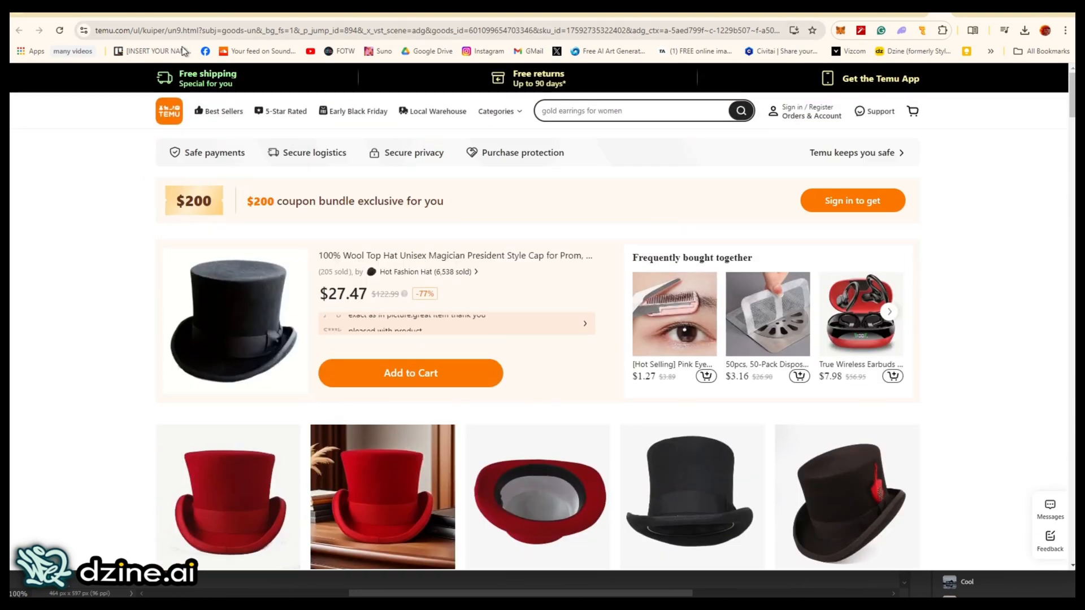
# - Return to the Google search, show its image results for top hat, and open the Ferrecci USA Premium Wool Red Top Hat preview
pyautogui.click(954, 14)
pyautogui.click(167, 129)
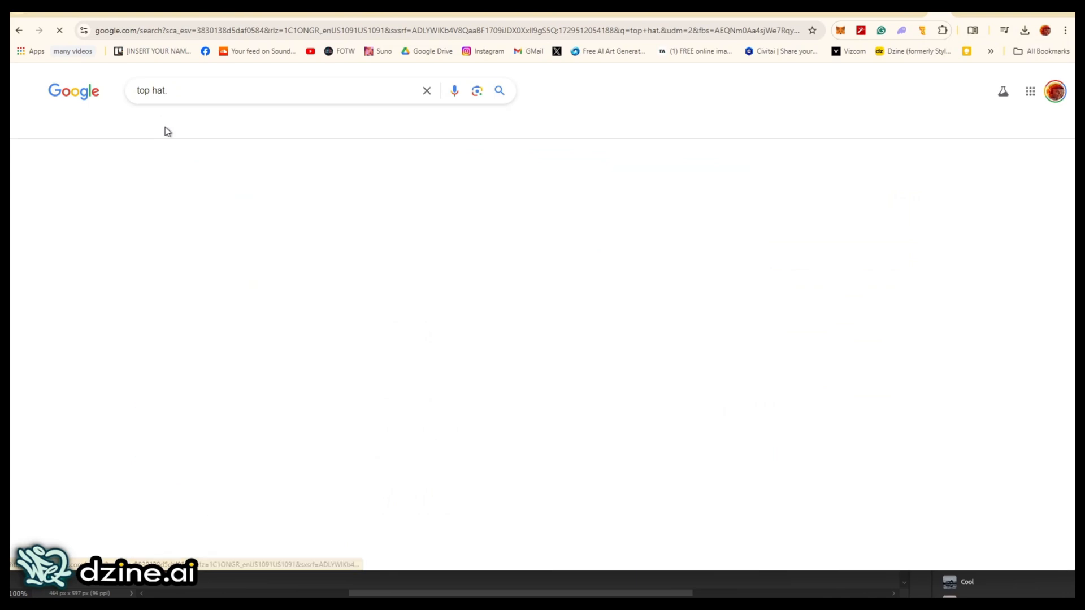
pyautogui.moveTo(852, 212)
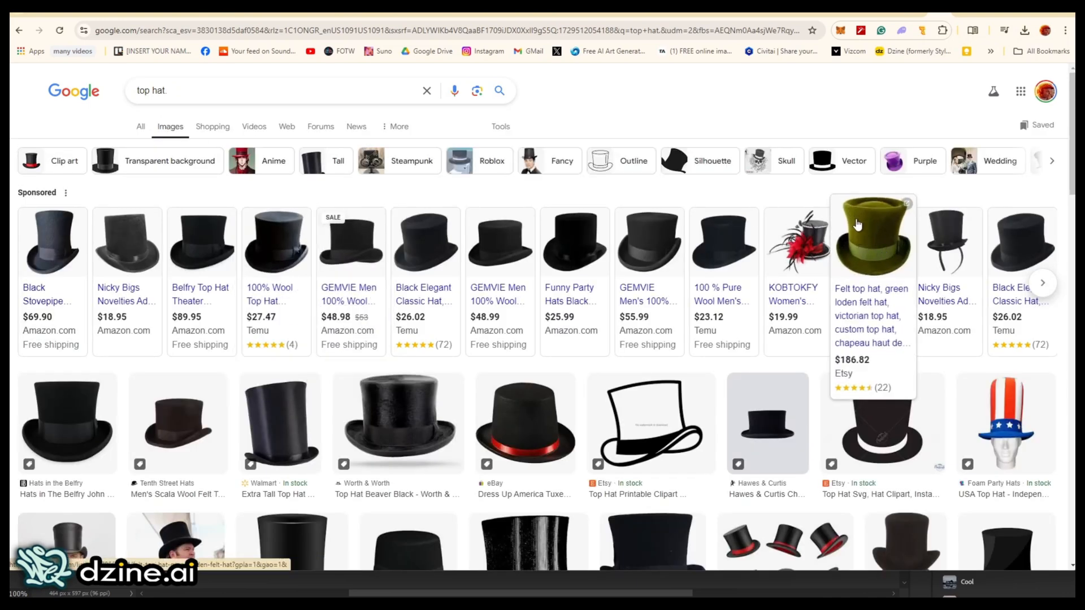
pyautogui.doubleClick(170, 126)
pyautogui.moveTo(193, 369)
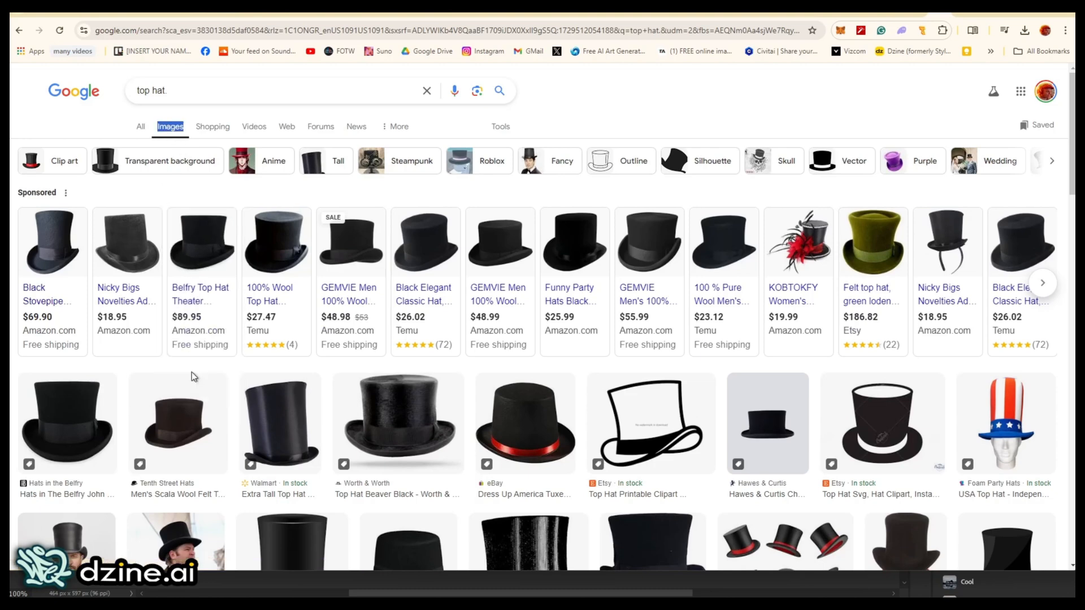
pyautogui.scroll(-9, 193, 369)
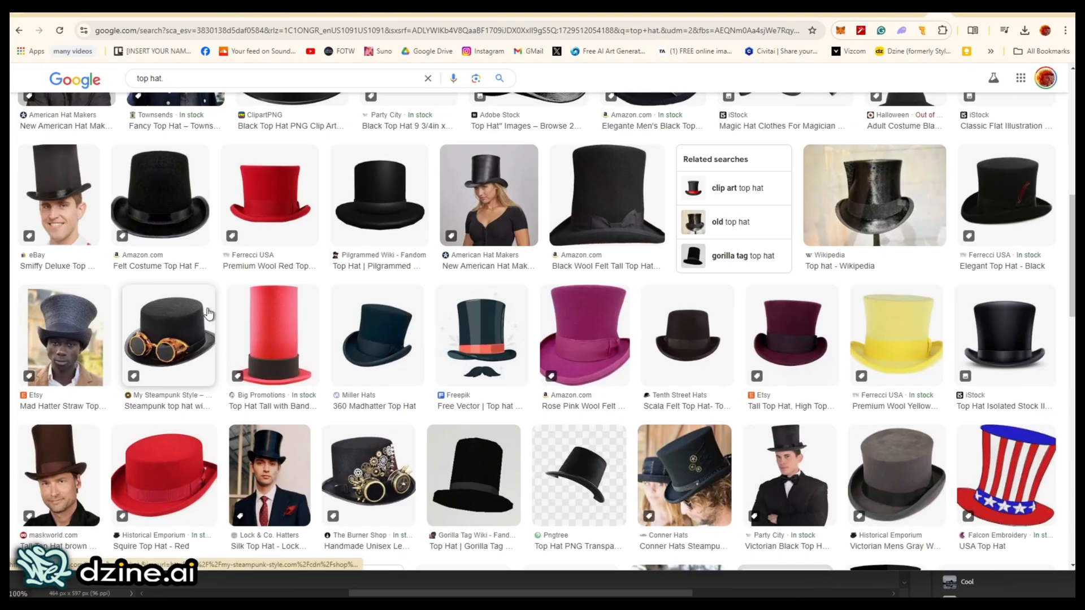
pyautogui.click(251, 199)
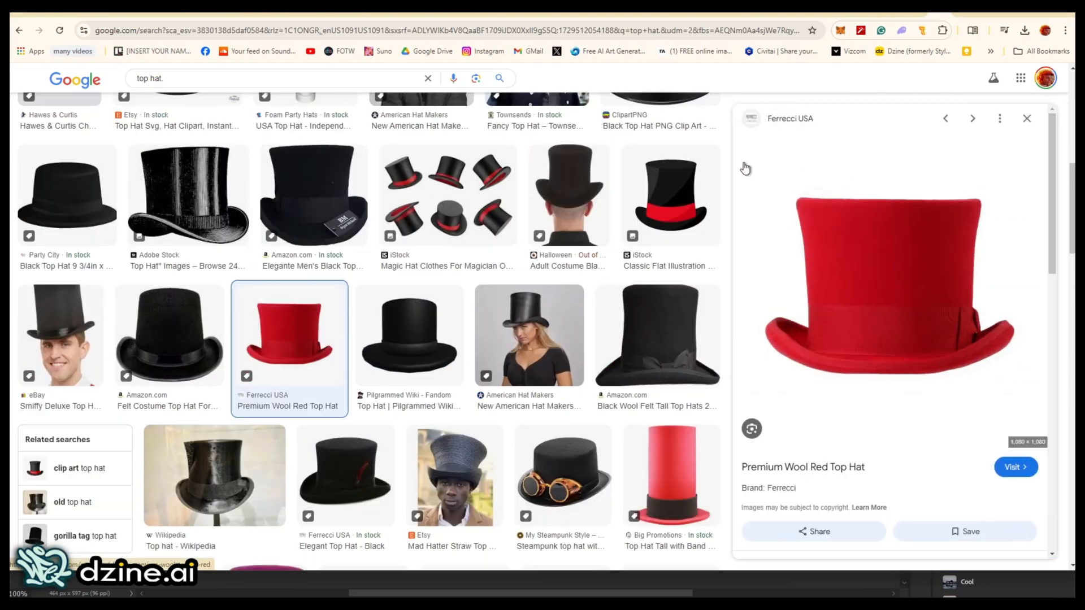
# - Capture a screenshot of the red top hat preview and save it as a PNG in the Dropbox Fashion folder
pyautogui.press('F1')
pyautogui.moveTo(733, 152); pyautogui.dragTo(1037, 416)
pyautogui.click(965, 433)
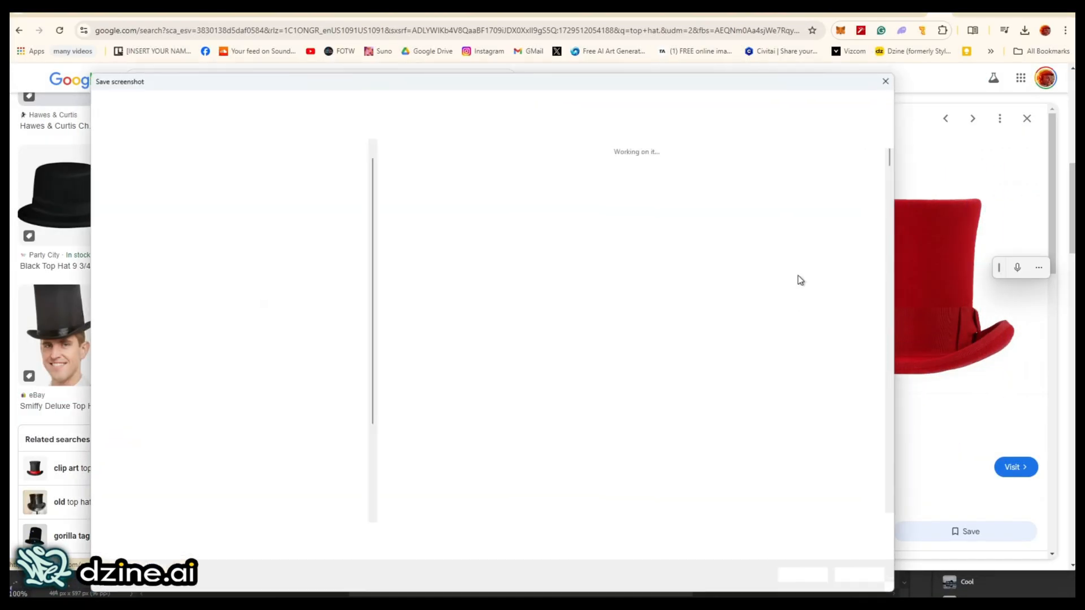
pyautogui.scroll(-3, 118, 487)
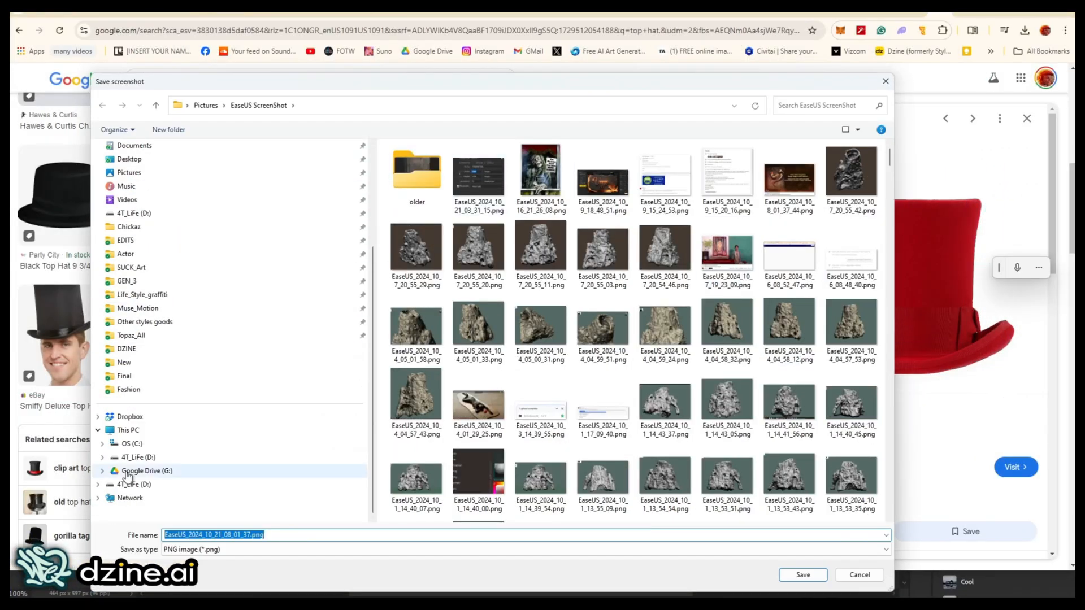
pyautogui.click(129, 390)
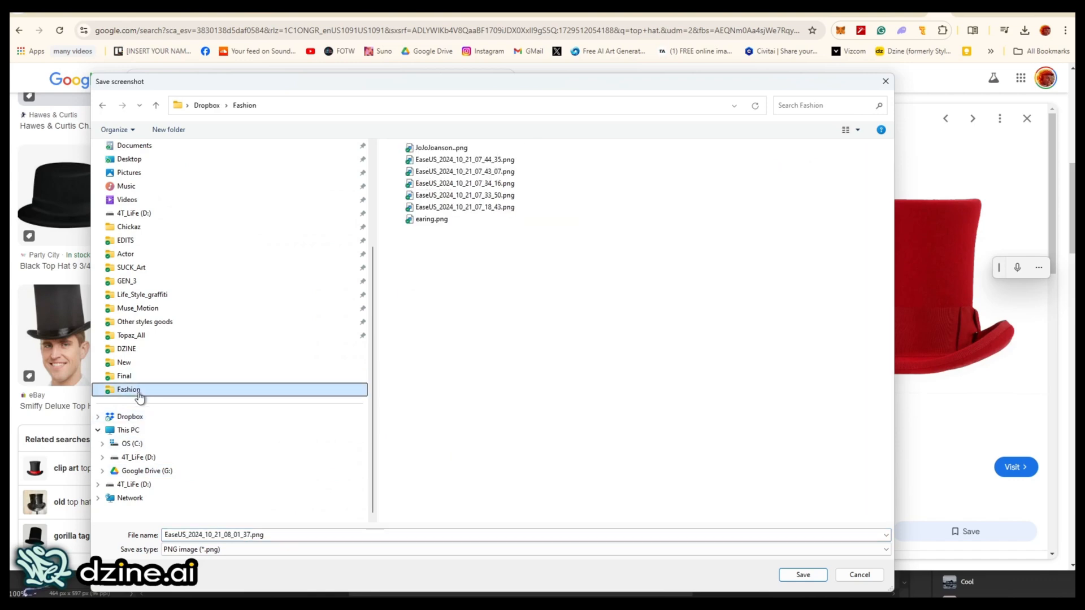
pyautogui.click(803, 574)
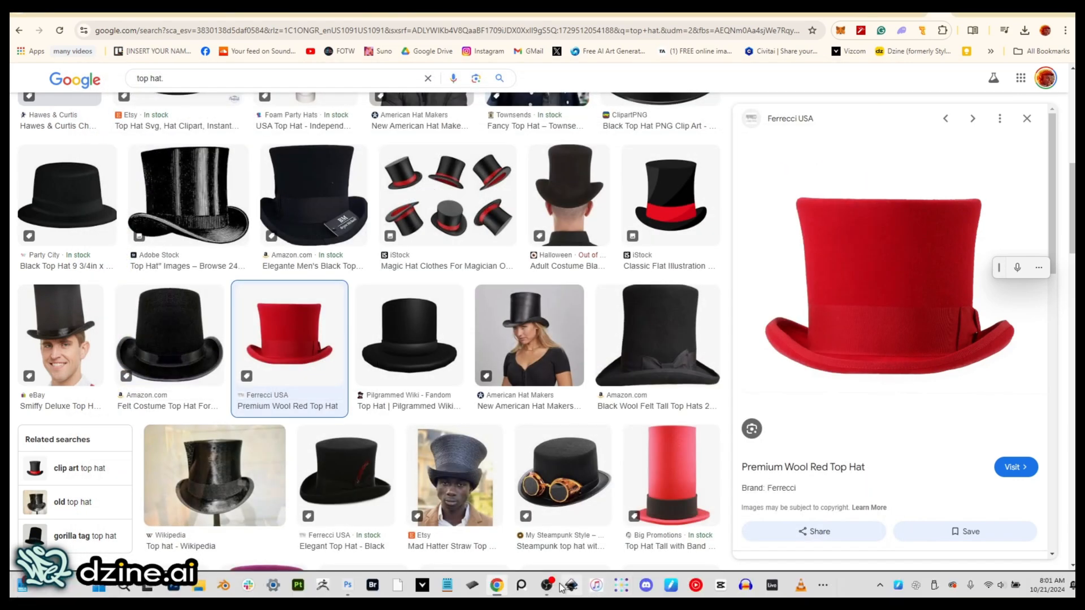
# - Switch back to Dzine, open Insert Object, and replace its reference image with EaseUS_2024_10_21_08_01_37.png
pyautogui.click(497, 585)
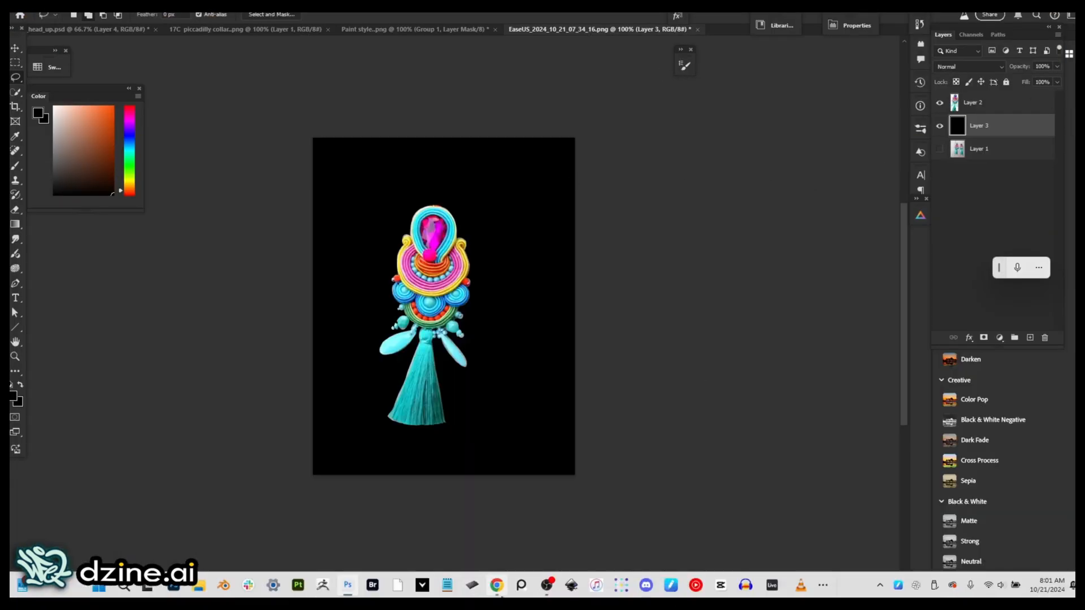
pyautogui.click(496, 585)
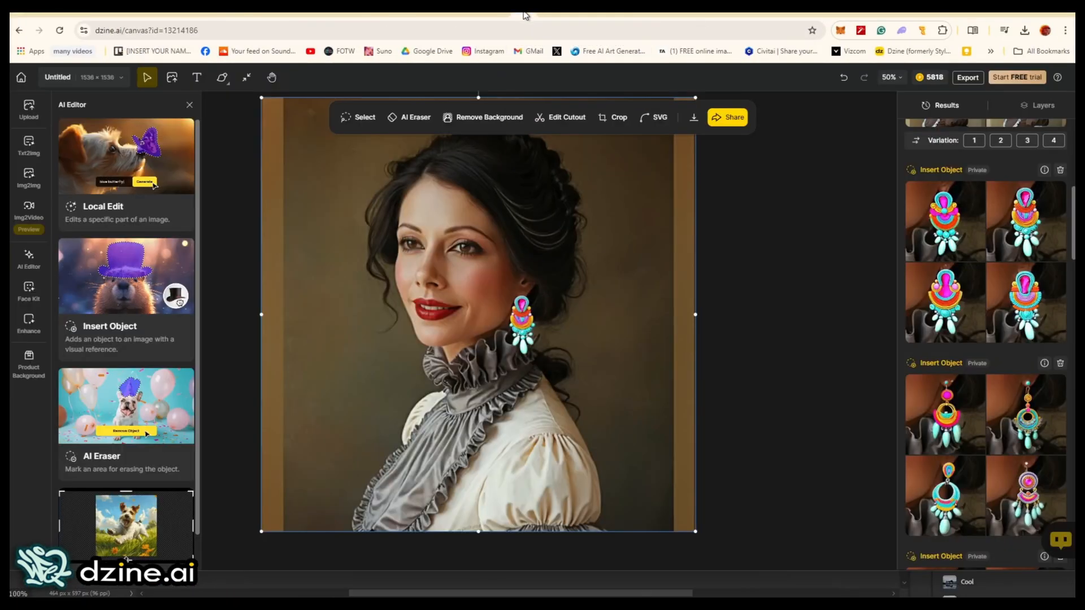
pyautogui.click(109, 283)
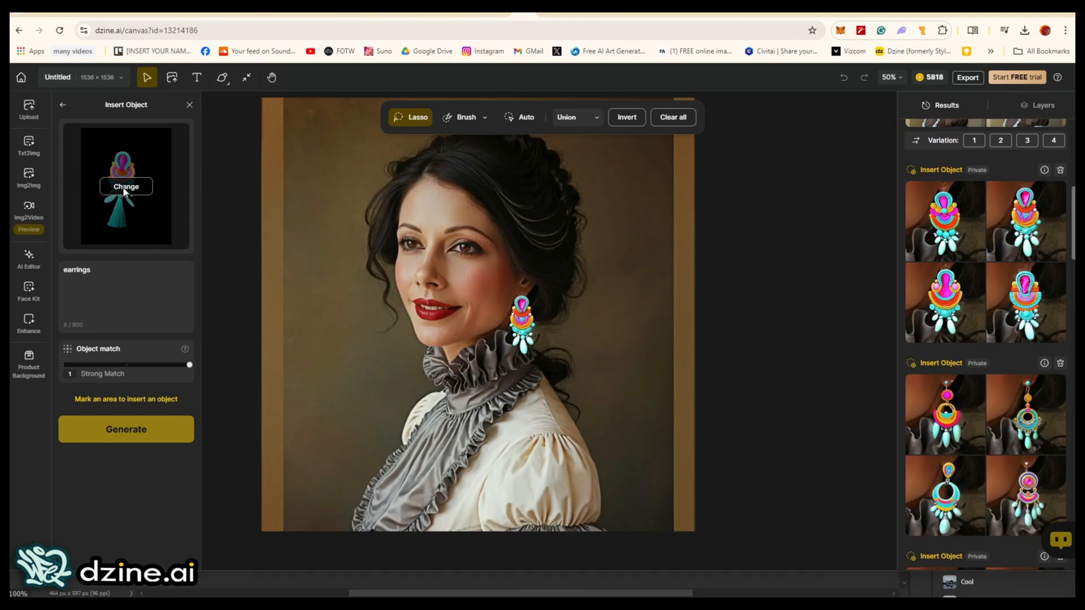
pyautogui.click(125, 188)
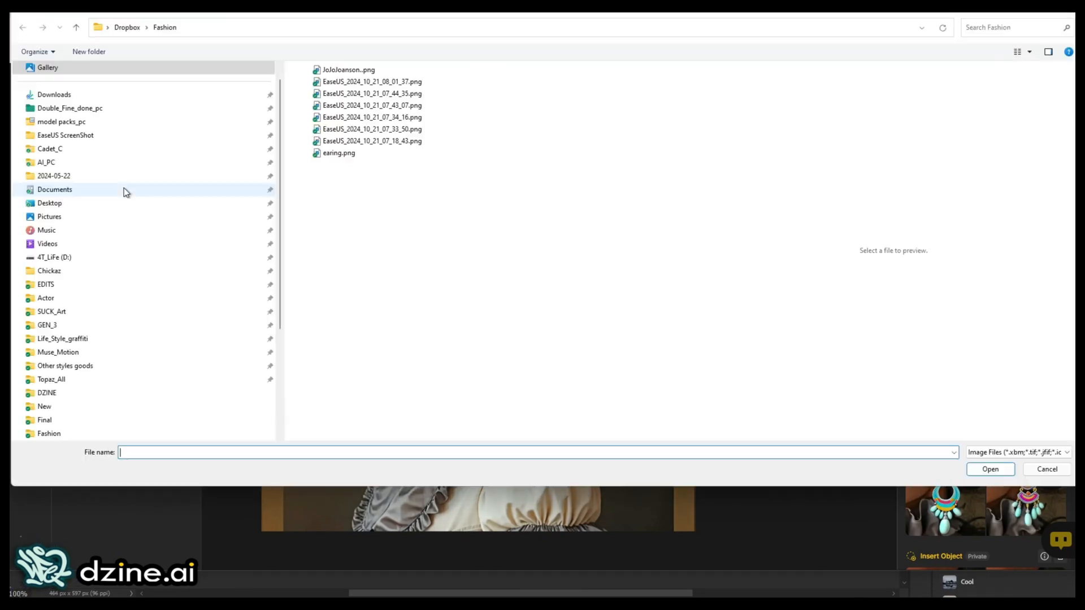
pyautogui.doubleClick(363, 82)
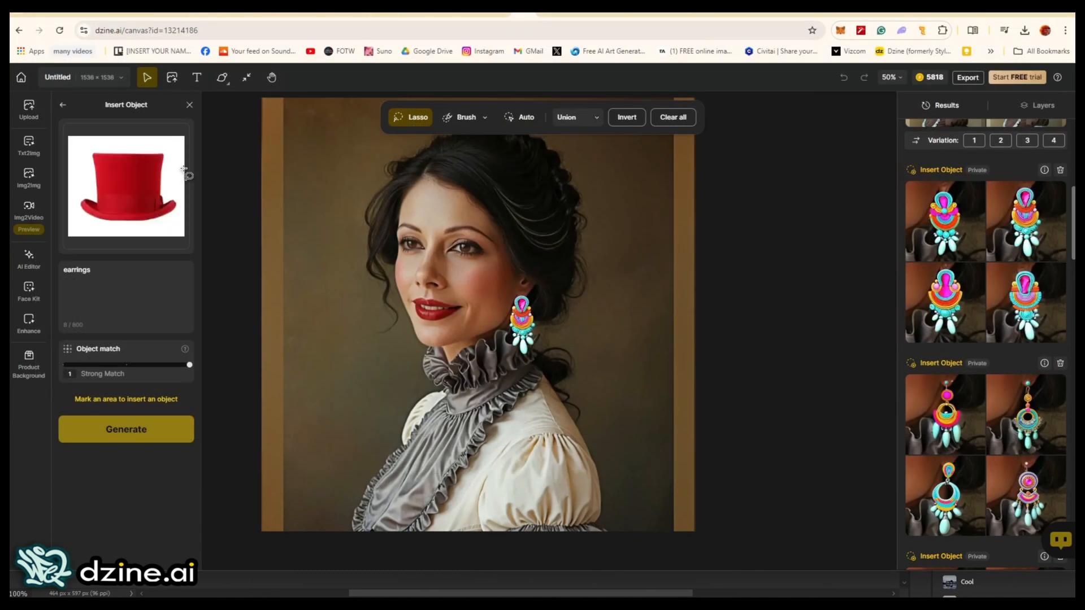
# - Replace the Insert Object prompt with "red top hat."
pyautogui.moveTo(162, 170)
pyautogui.moveTo(93, 292); pyautogui.dragTo(48, 264)
pyautogui.press('BackSpace')
pyautogui.write('red top hat.')
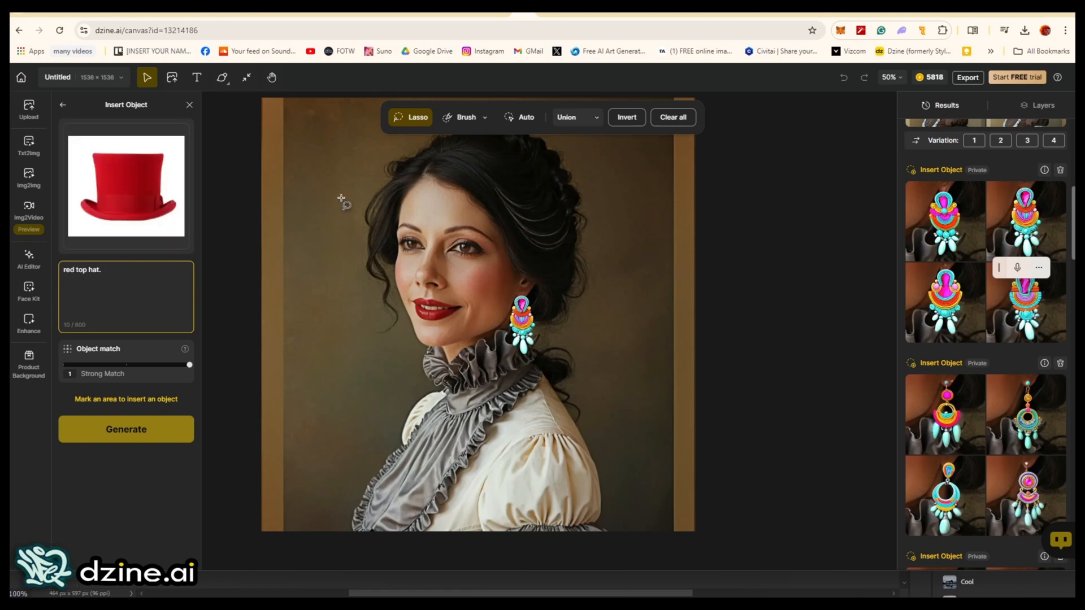
# - Lasso a wide insertion area over the top of the woman's head, from her forehead up to the image edge
pyautogui.click(409, 117)
pyautogui.moveTo(370, 103)
pyautogui.mouseDown()
pyautogui.moveTo(355, 144)
pyautogui.moveTo(369, 184)
pyautogui.moveTo(380, 198)
pyautogui.moveTo(408, 196)
pyautogui.mouseUp()
pyautogui.moveTo(618, 247)
pyautogui.mouseDown()
pyautogui.moveTo(553, 243)
pyautogui.moveTo(472, 217)
pyautogui.moveTo(420, 135)
pyautogui.moveTo(487, 71)
pyautogui.moveTo(650, 116)
pyautogui.moveTo(625, 232)
pyautogui.moveTo(624, 150)
pyautogui.moveTo(577, 229)
pyautogui.moveTo(409, 198)
pyautogui.mouseUp()
pyautogui.click(658, 120)
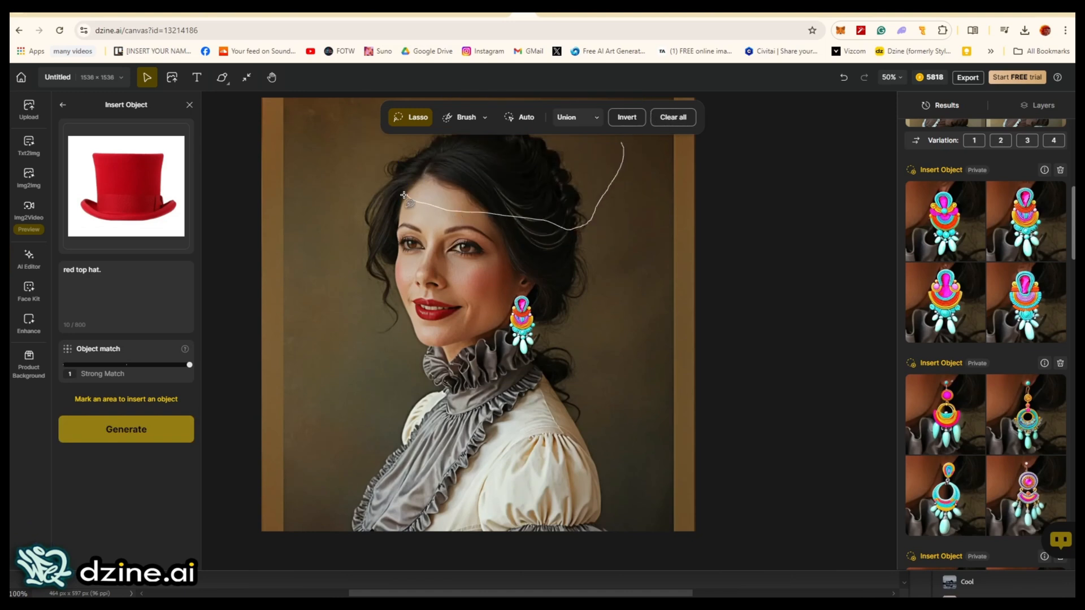
pyautogui.moveTo(628, 164); pyautogui.dragTo(614, 162)
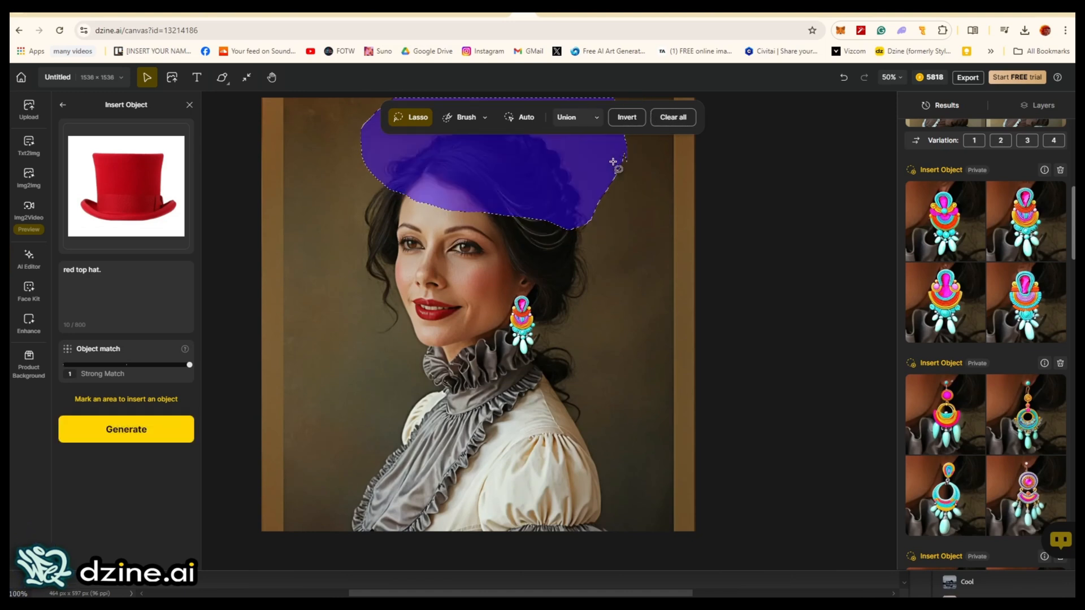
# - Add "3 quarter view," to the prompt and generate the hat with Object match at 0.5 (Balanced)
pyautogui.click(112, 273)
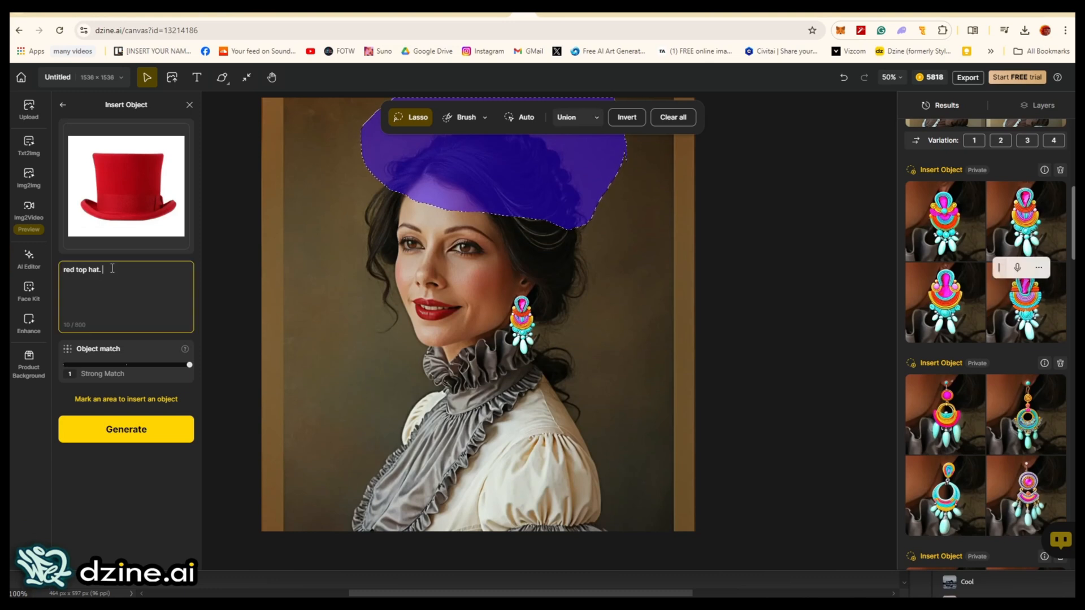
pyautogui.write('3 quarter view,')
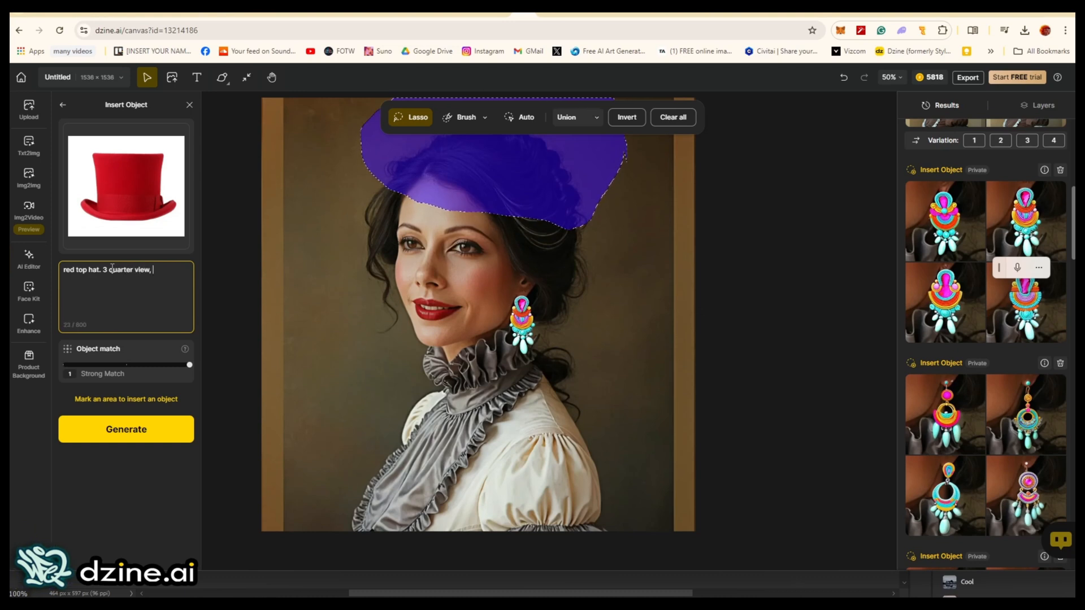
pyautogui.moveTo(180, 366); pyautogui.dragTo(122, 369)
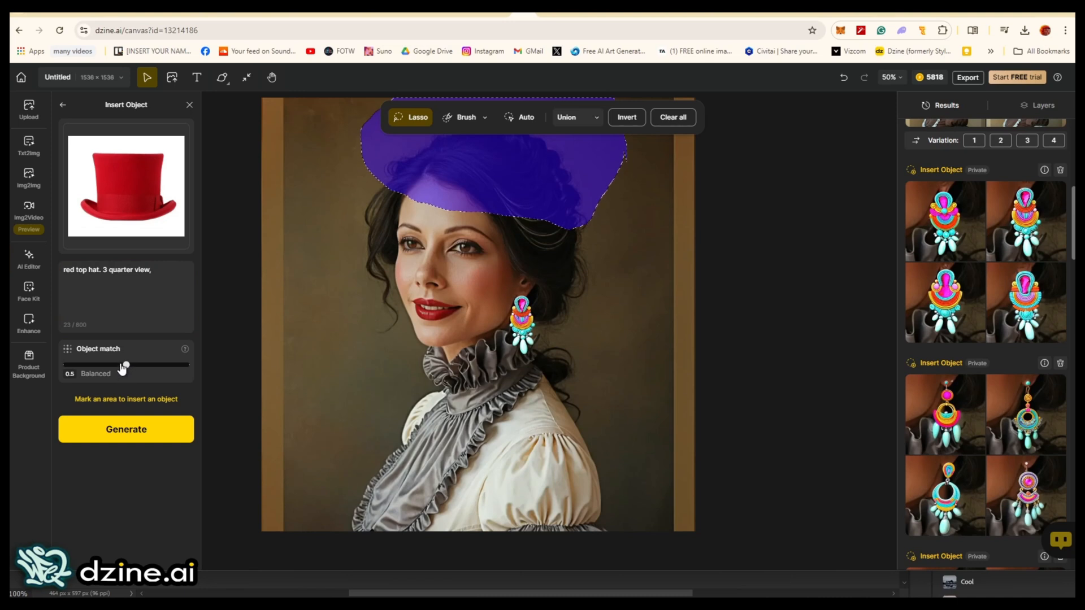
pyautogui.click(123, 433)
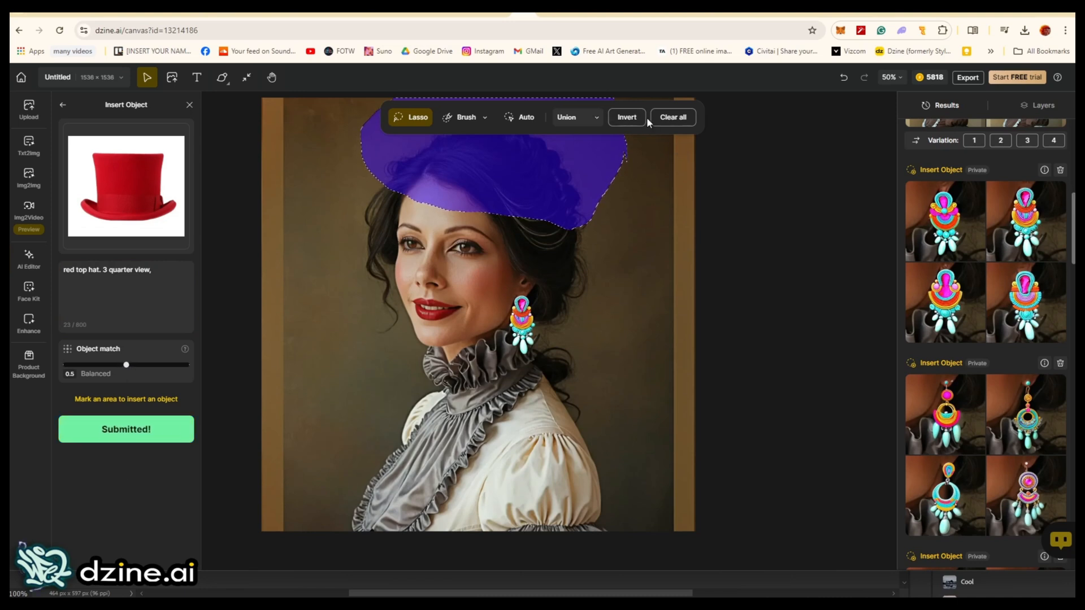
# - Replace the mask with a smaller lasso area over the back of the woman's hair and generate with Object match 0 (Natural Blend)
pyautogui.moveTo(73, 199)
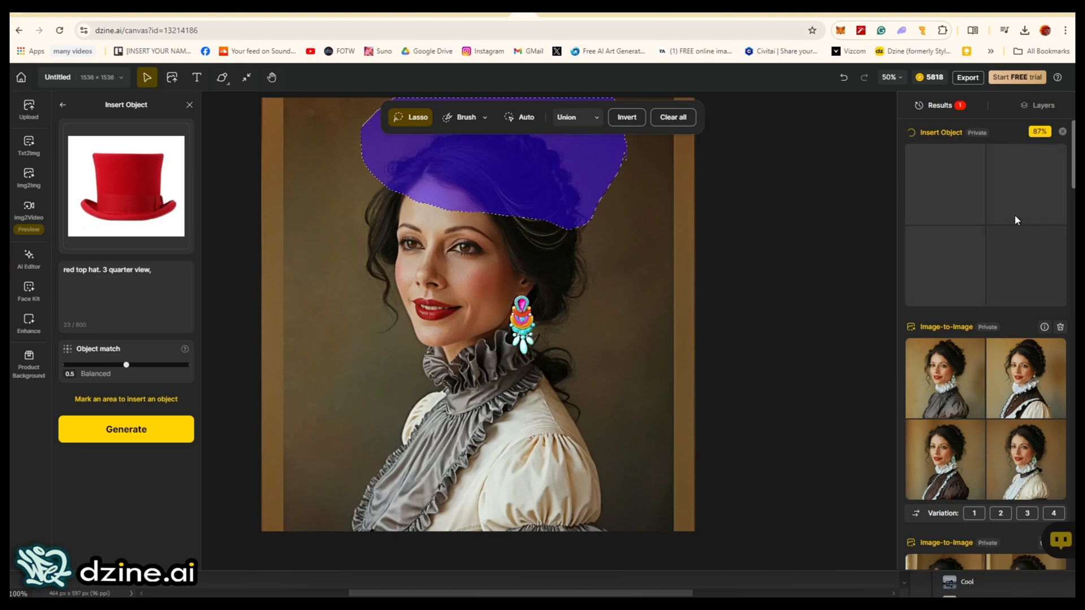
pyautogui.moveTo(999, 224)
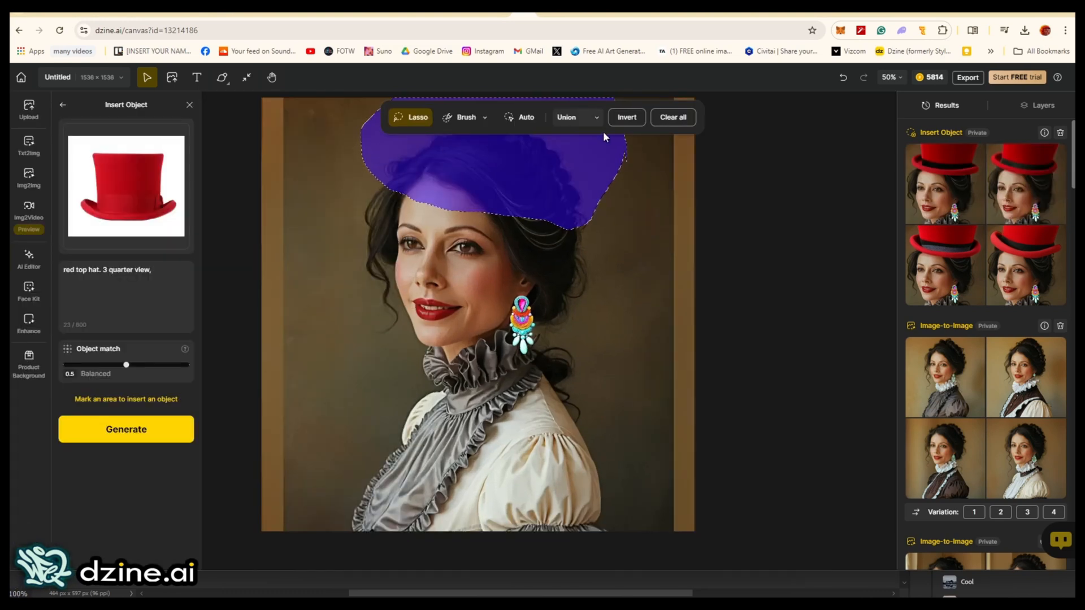
pyautogui.click(672, 117)
pyautogui.moveTo(595, 182)
pyautogui.mouseDown()
pyautogui.moveTo(540, 213)
pyautogui.moveTo(461, 174)
pyautogui.moveTo(449, 137)
pyautogui.moveTo(492, 86)
pyautogui.moveTo(552, 84)
pyautogui.moveTo(604, 100)
pyautogui.moveTo(587, 184)
pyautogui.mouseUp()
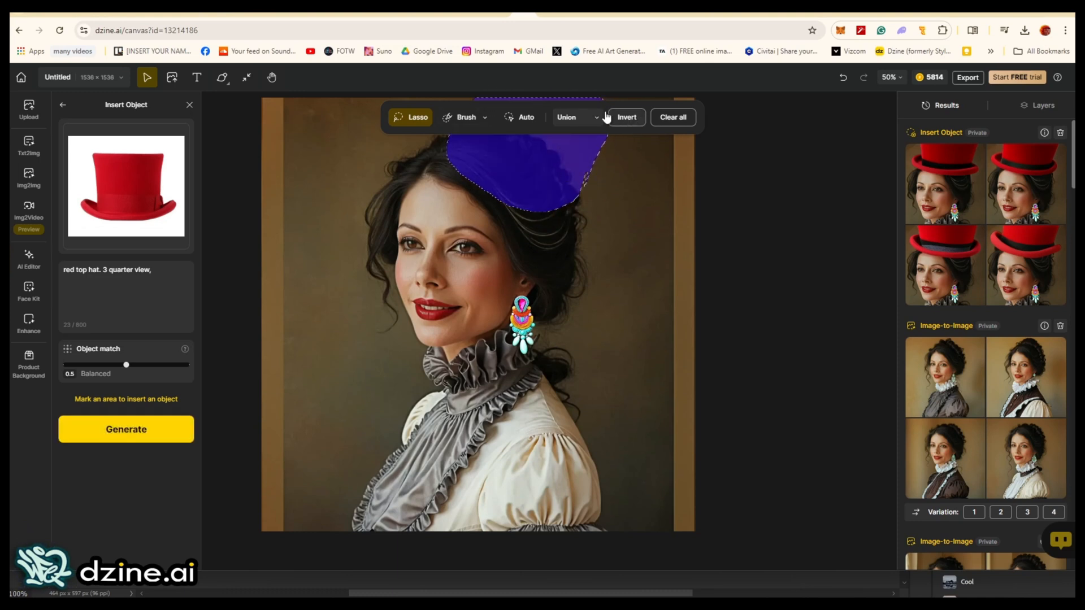
pyautogui.moveTo(95, 367); pyautogui.dragTo(63, 365)
pyautogui.click(111, 434)
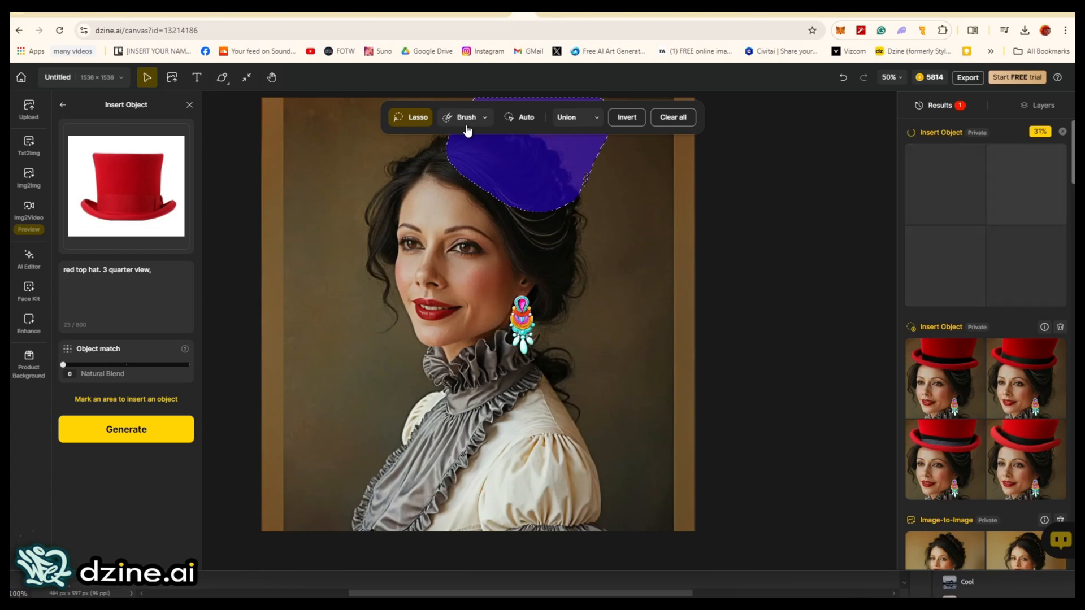
# - Examine the enlarged red top hat results, comparing the wide-mask batch with the smaller-mask Natural Blend batch
pyautogui.click(988, 360)
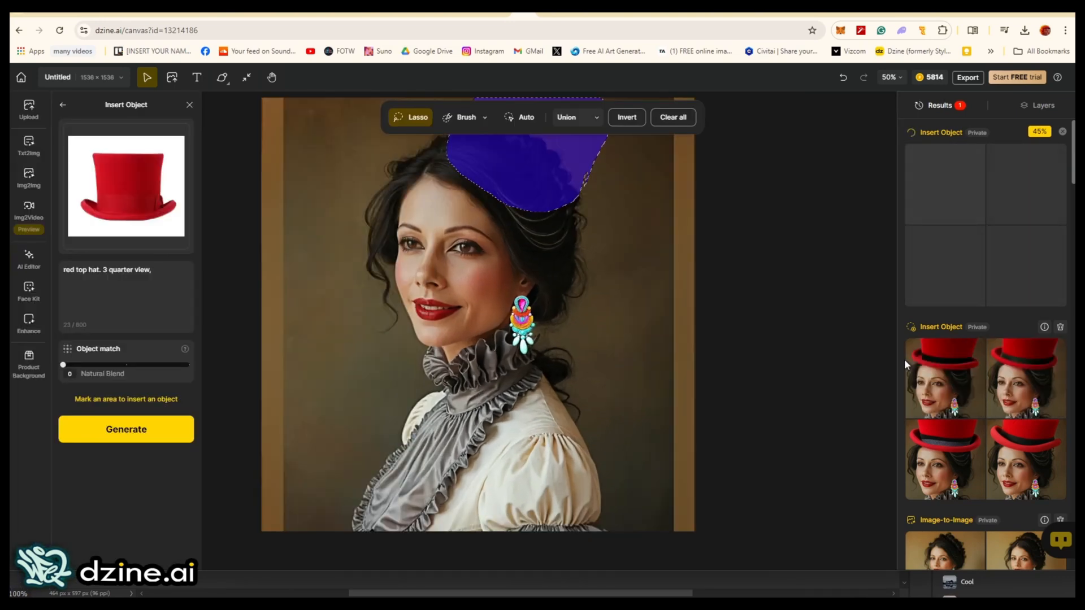
pyautogui.moveTo(955, 368)
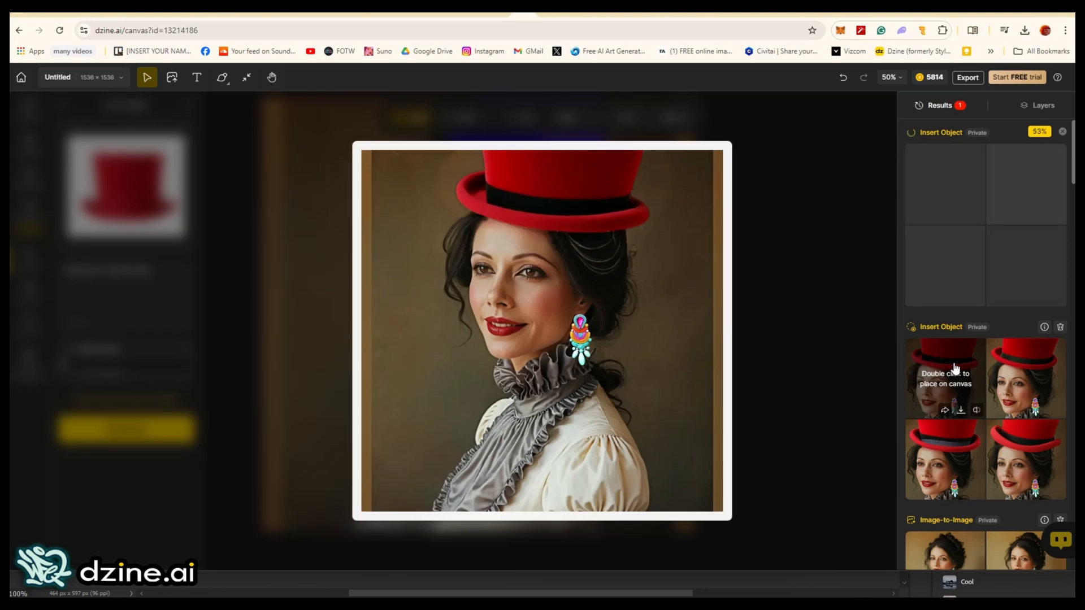
pyautogui.moveTo(1010, 378)
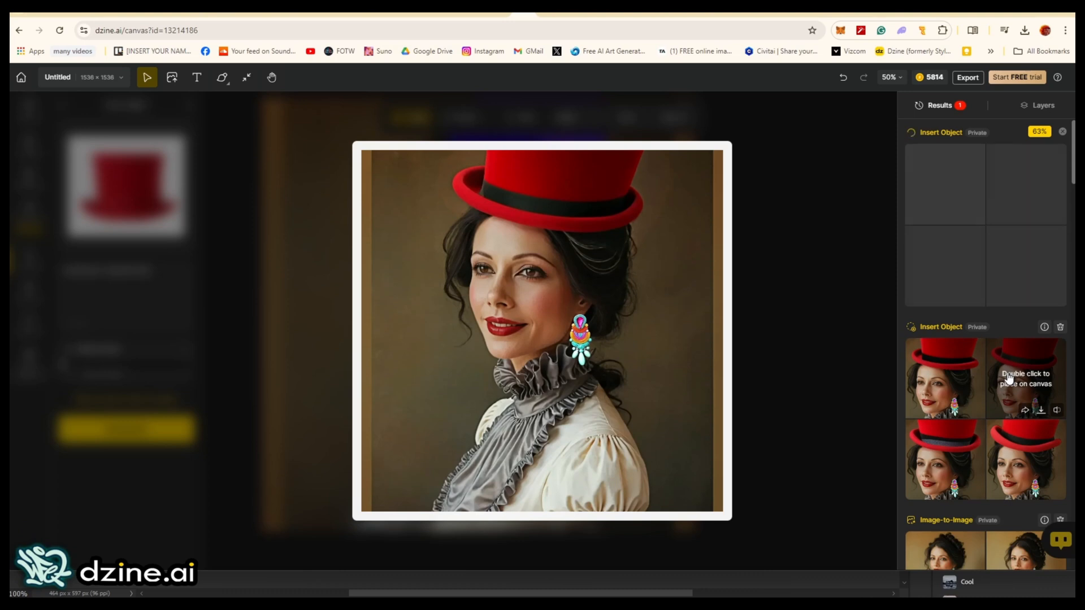
pyautogui.moveTo(963, 446)
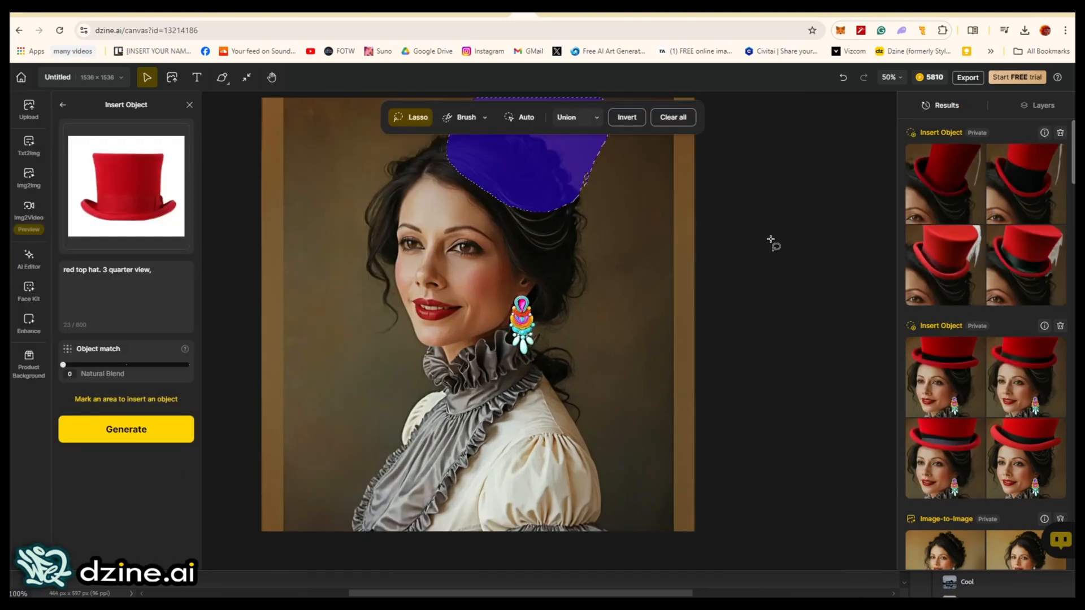
pyautogui.moveTo(930, 275)
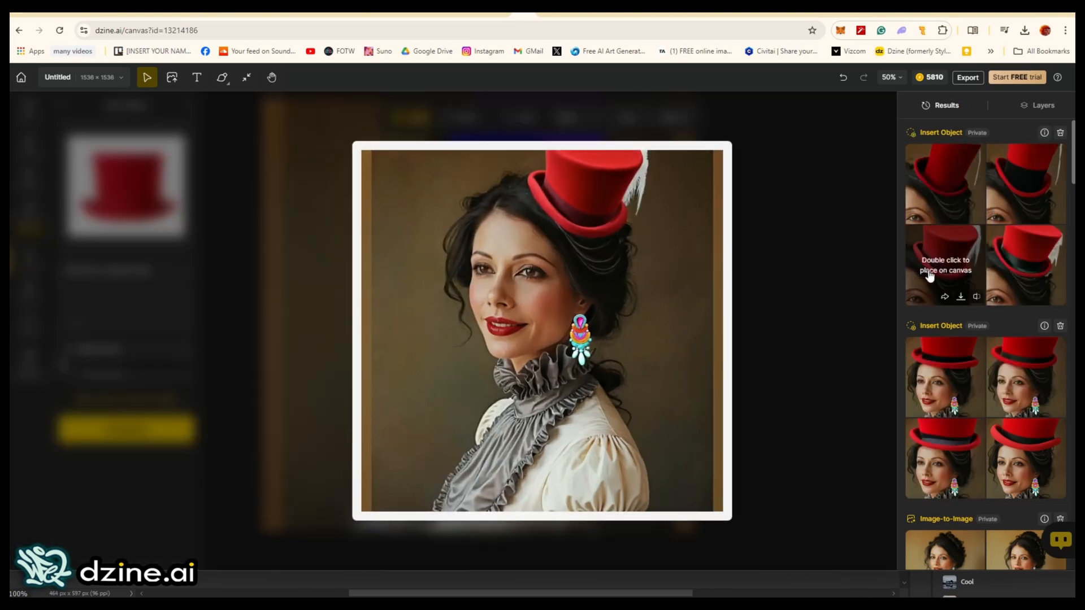
pyautogui.moveTo(1006, 272)
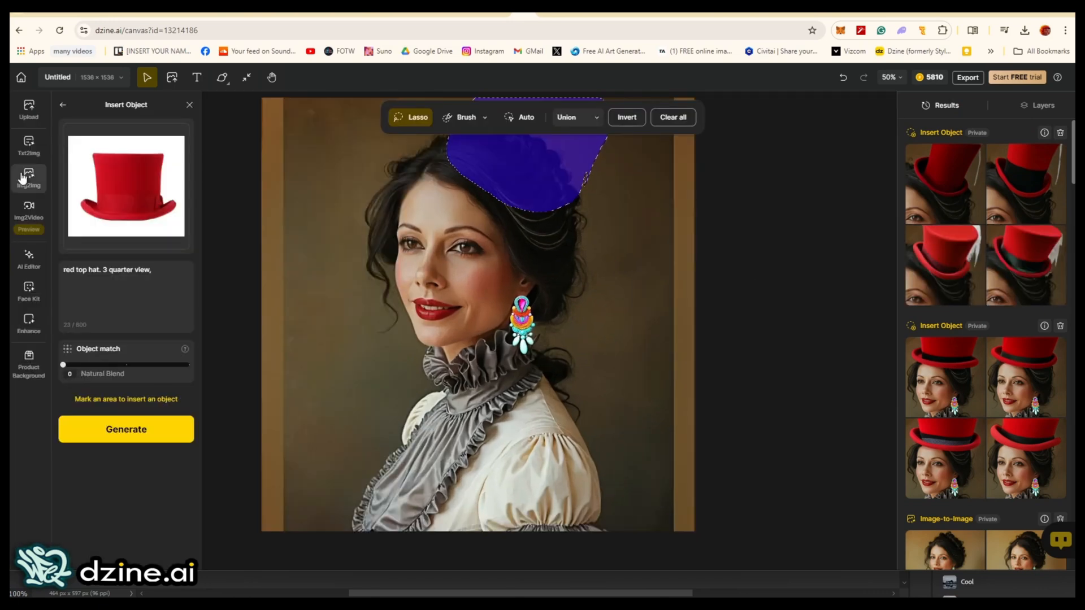
pyautogui.moveTo(127, 208)
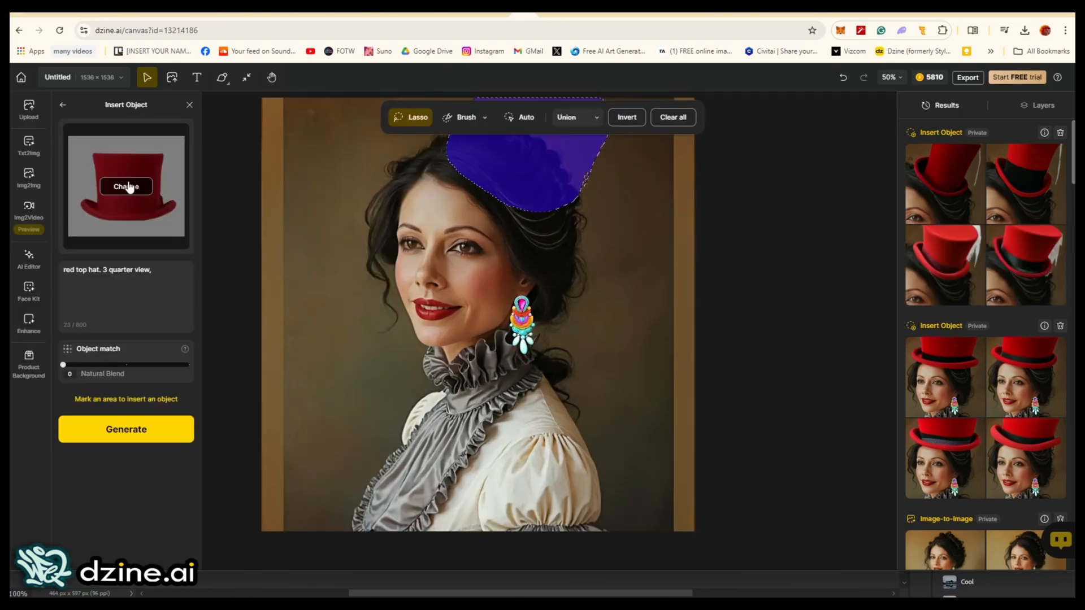
pyautogui.moveTo(964, 182)
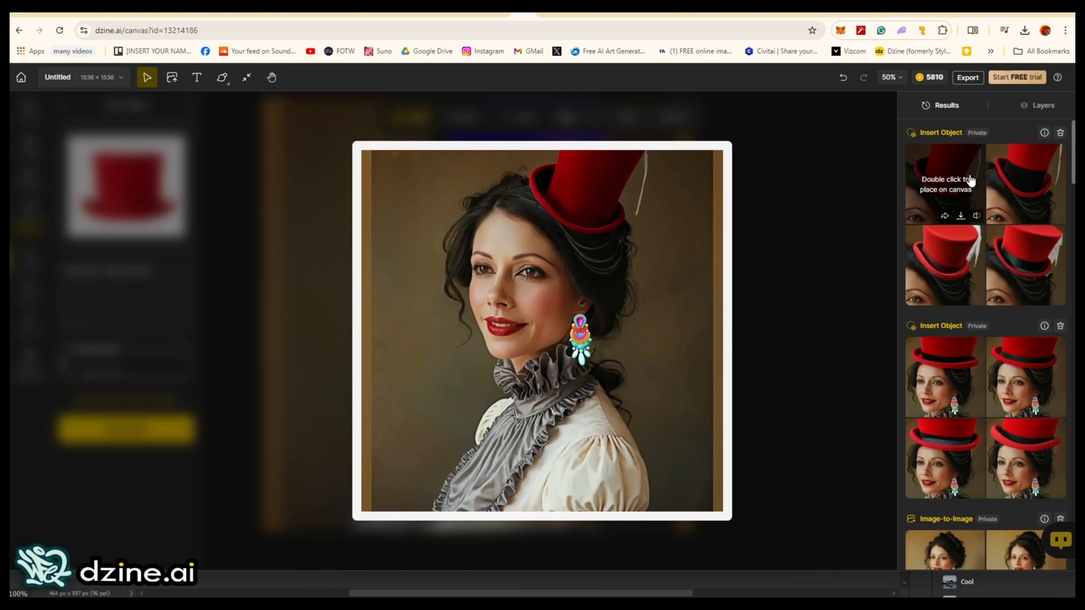
pyautogui.moveTo(1039, 177)
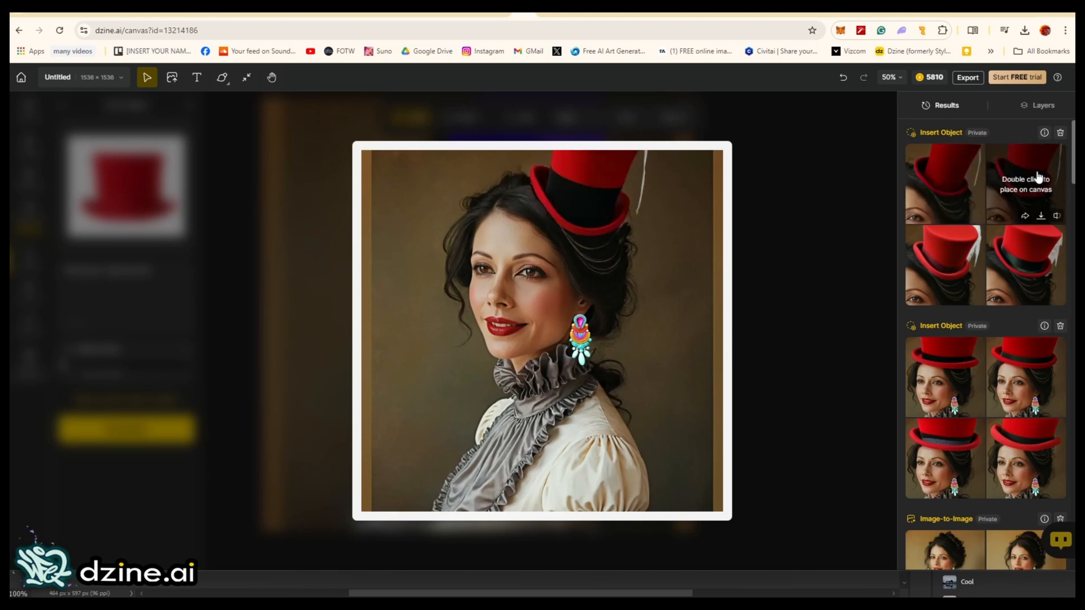
pyautogui.moveTo(1047, 239)
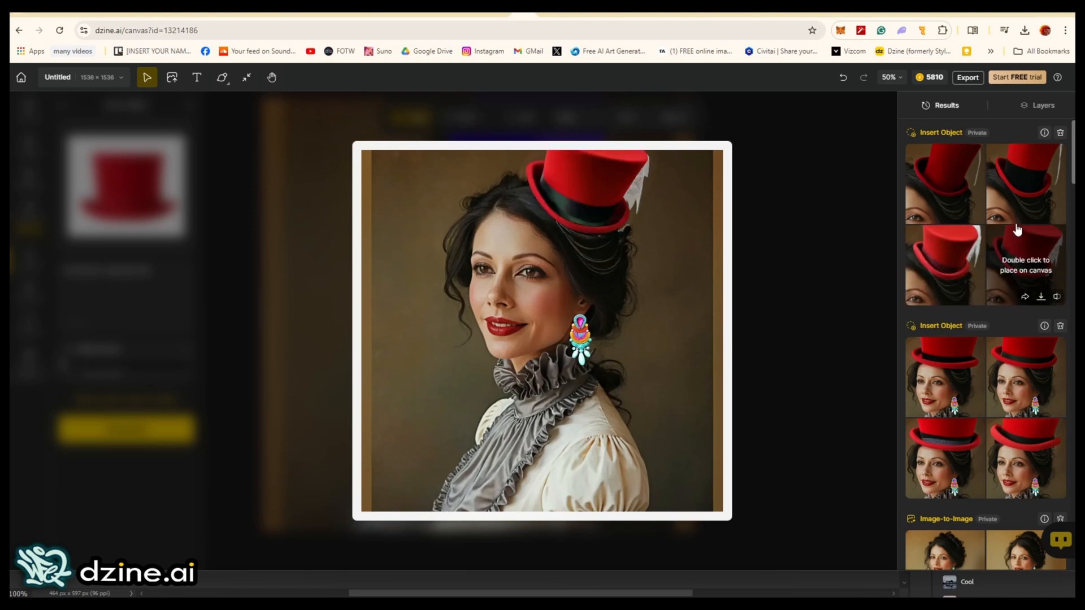
pyautogui.moveTo(1007, 194)
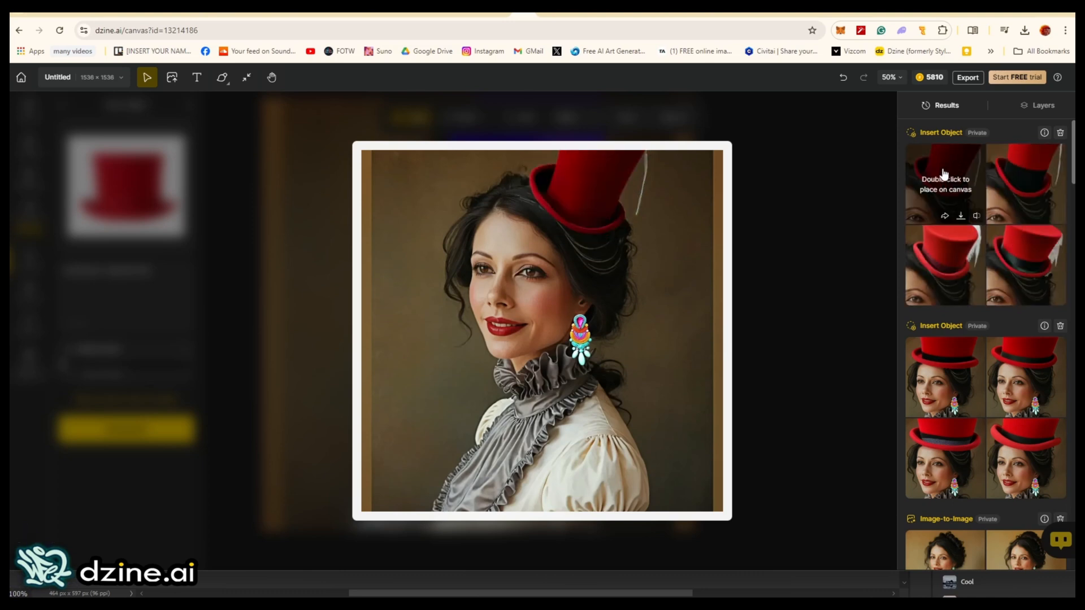
pyautogui.moveTo(1052, 272)
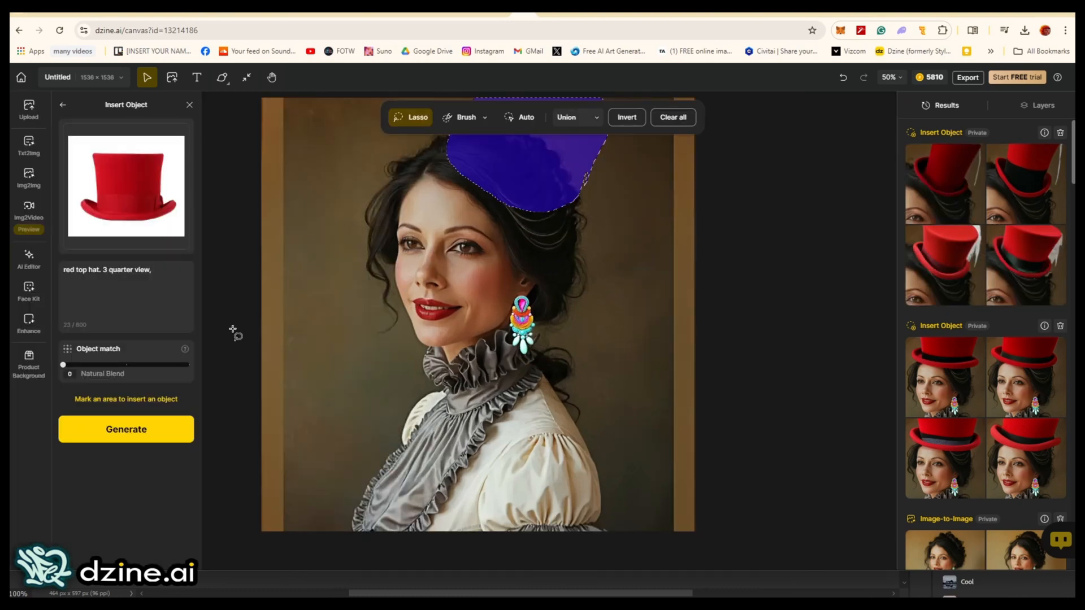
# - Set Object match to 0.5 (Balanced) and generate the red top hat again within the smaller mask
pyautogui.click(126, 367)
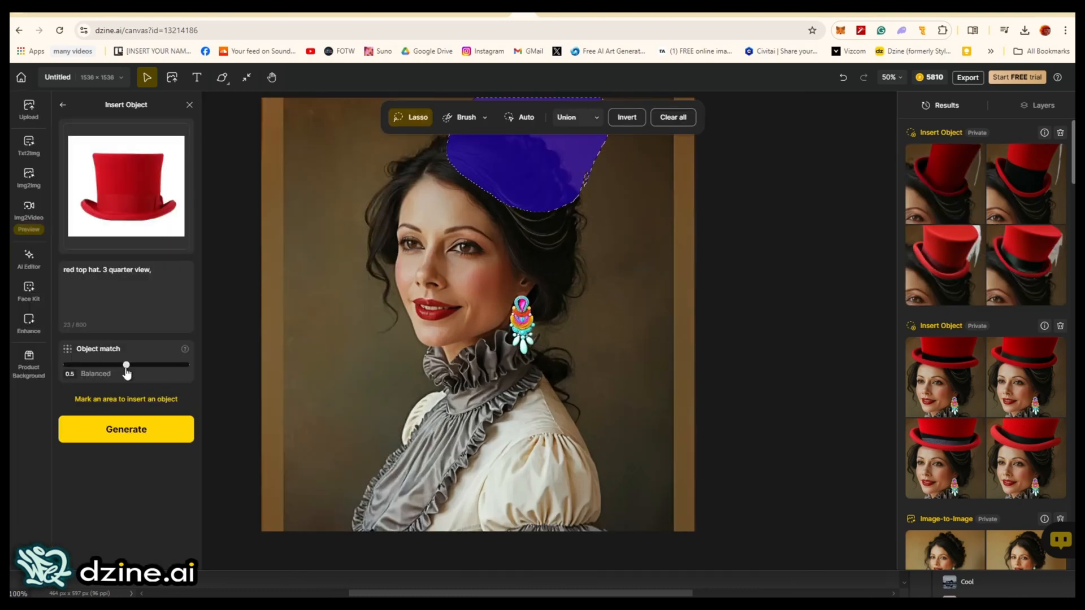
pyautogui.click(138, 429)
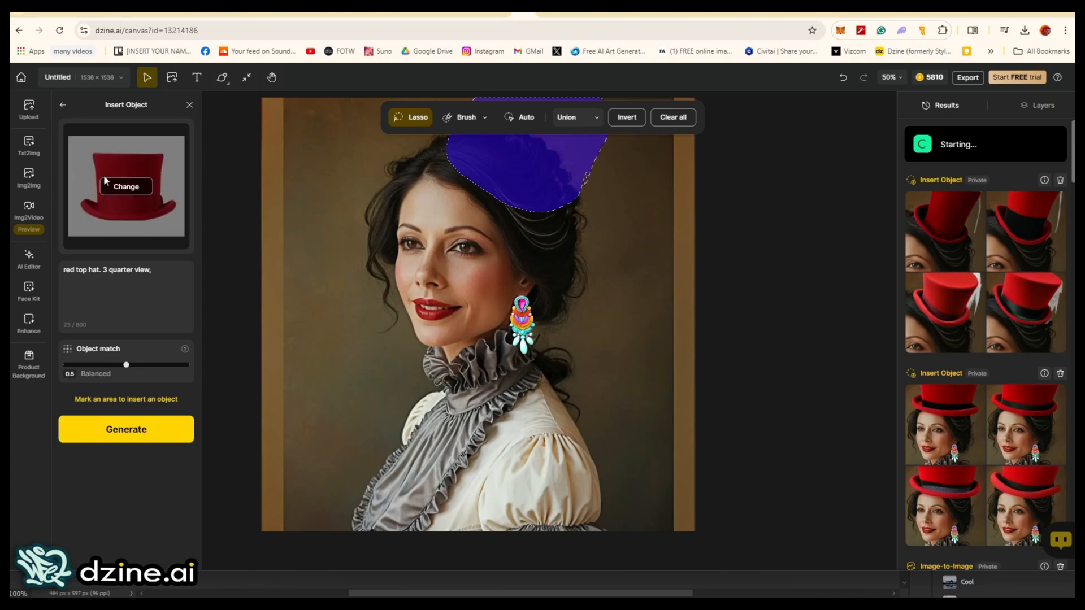
# - Switch to the Google image results for top hats and open the Rose Pink Wool Felt Top Hat
pyautogui.click(932, 15)
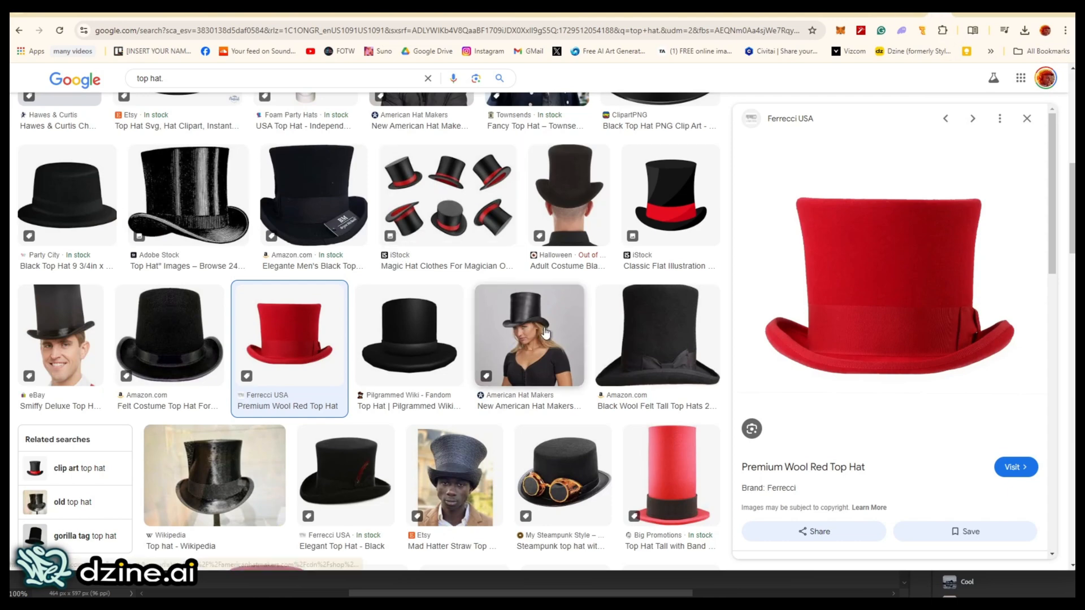
pyautogui.scroll(-7, 548, 367)
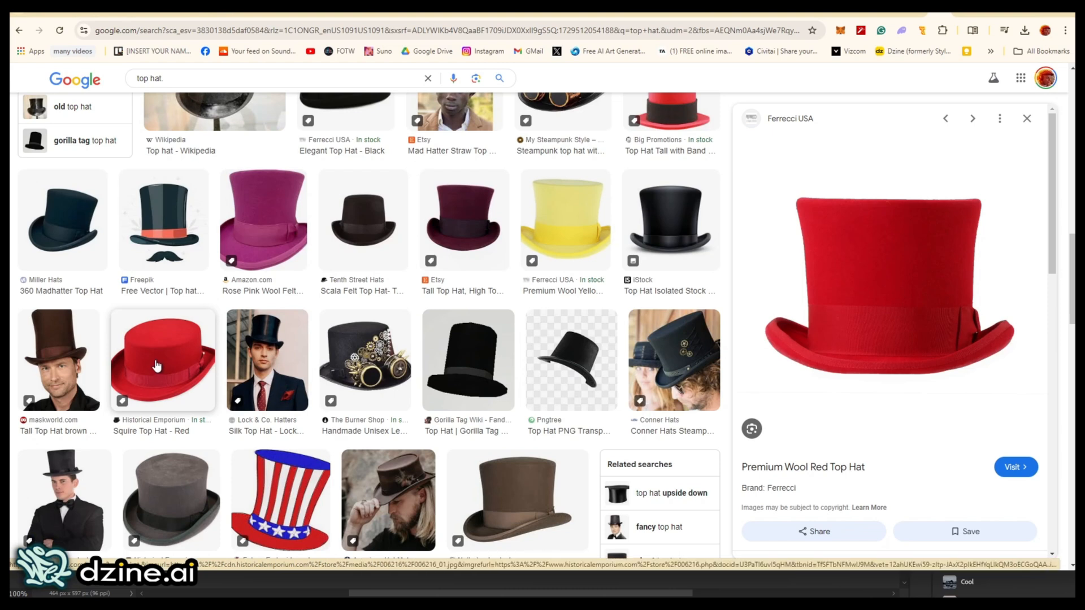
pyautogui.click(258, 224)
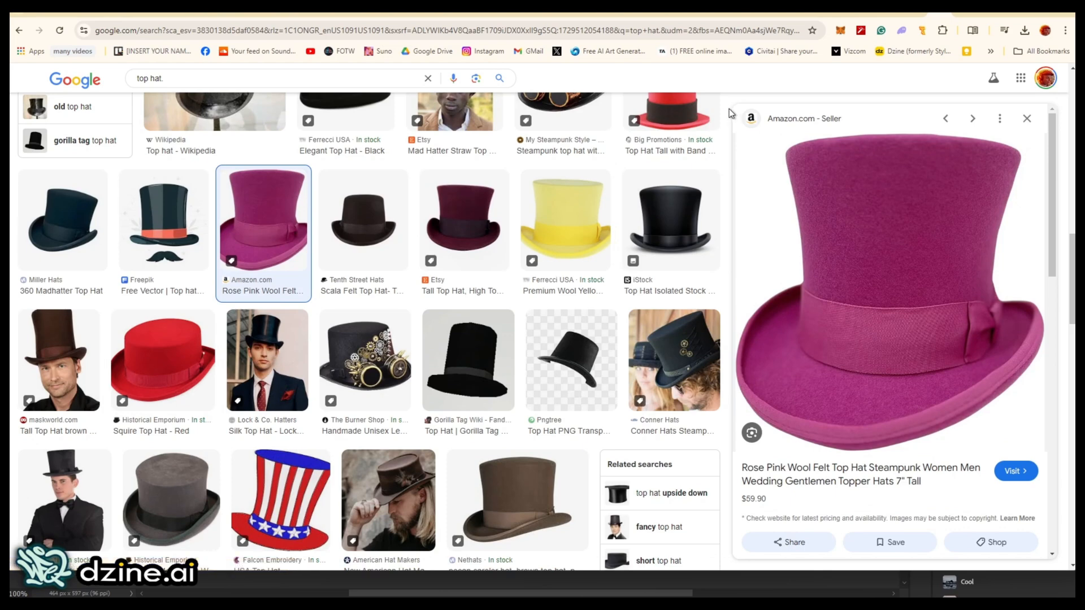
# - Take a screenshot of the enlarged pink top hat and save it as a PNG in the Fashion folder
pyautogui.press('F1')
pyautogui.moveTo(749, 120); pyautogui.dragTo(1084, 491)
pyautogui.moveTo(1033, 456); pyautogui.dragTo(1015, 455)
pyautogui.click(995, 512)
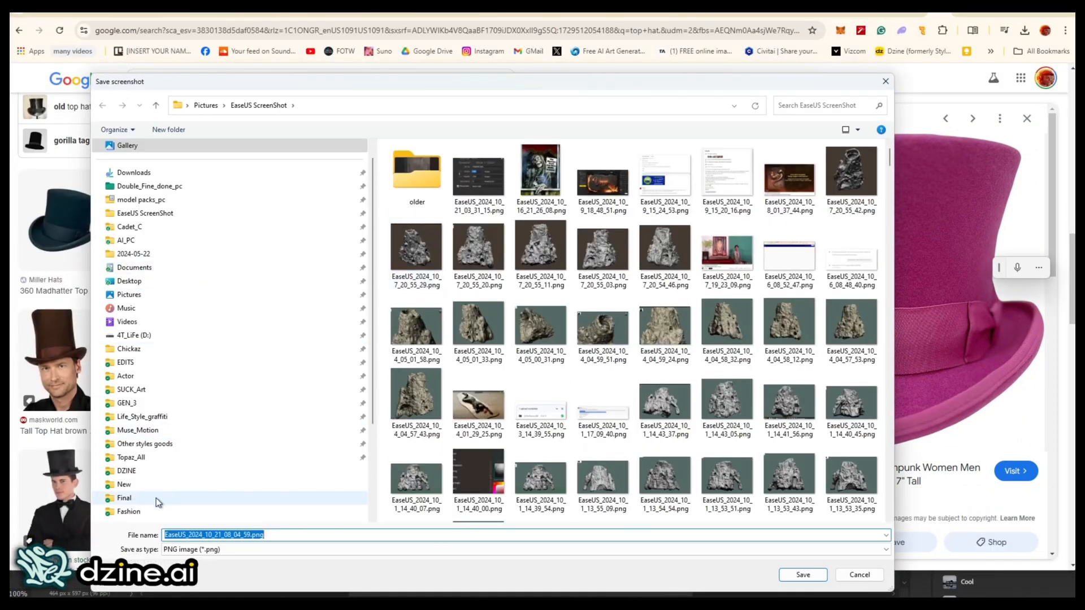
pyautogui.click(155, 511)
pyautogui.click(803, 575)
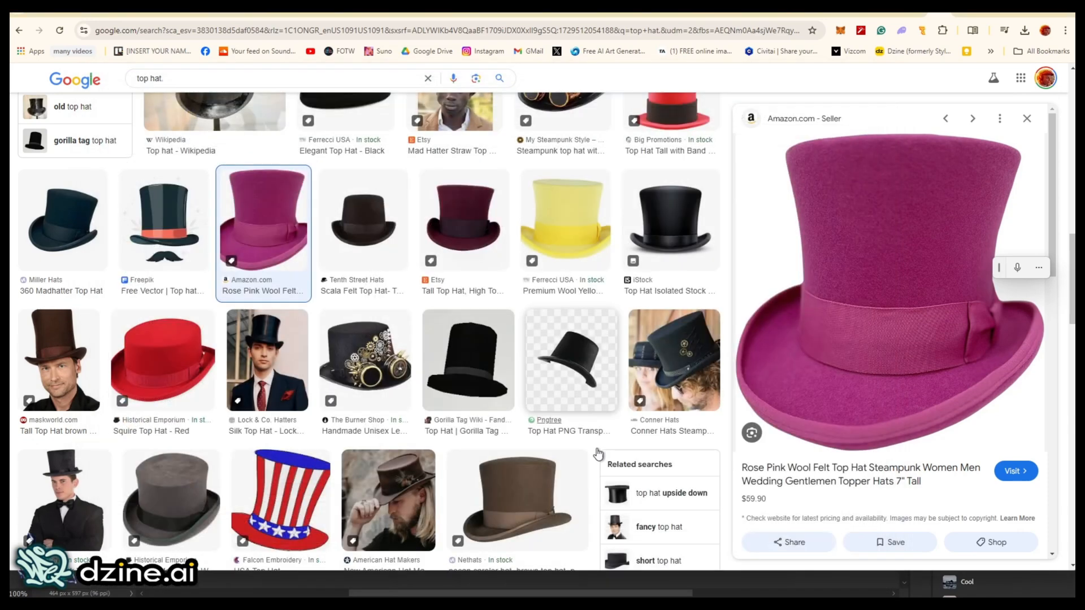
# - Return to Dzine, replace the reference image with EaseUS_2024_10_21_08_04_59.png, and generate with Object match at 0.5 (Balanced)
pyautogui.click(497, 587)
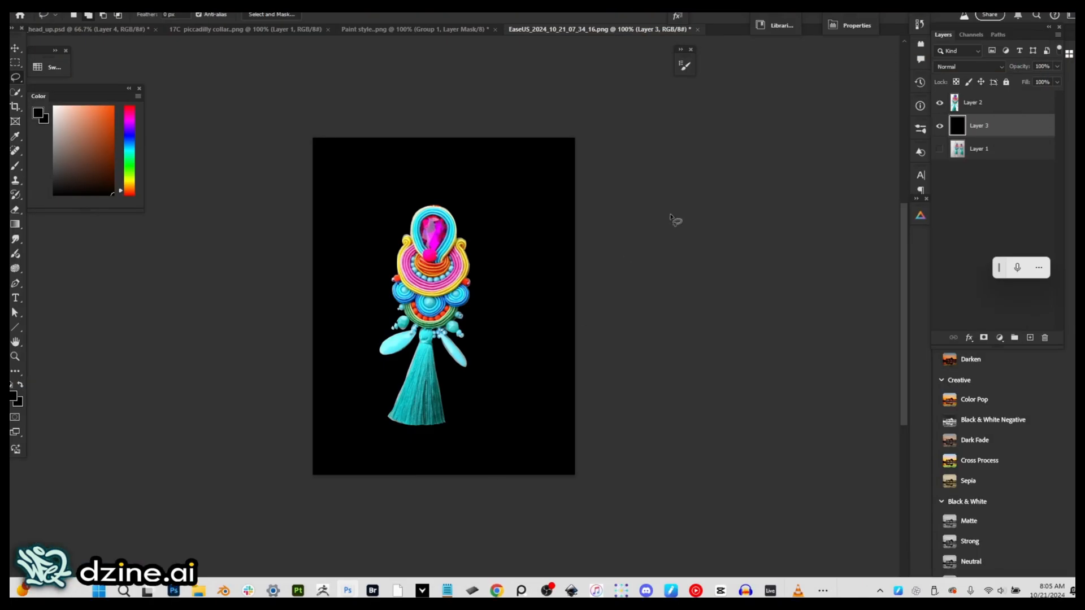
pyautogui.click(498, 589)
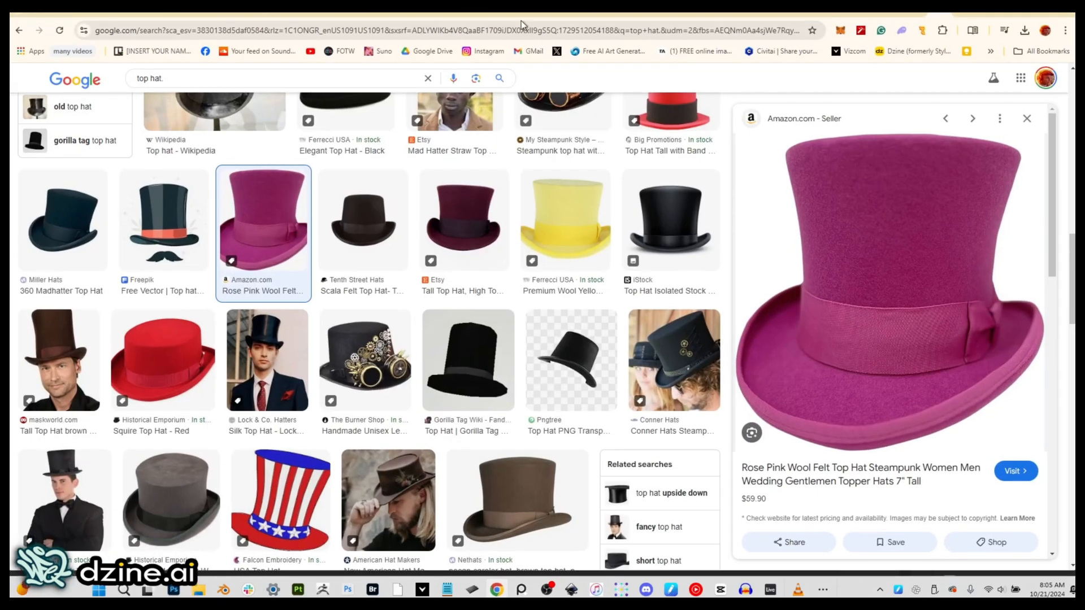
pyautogui.click(529, 18)
pyautogui.moveTo(130, 208)
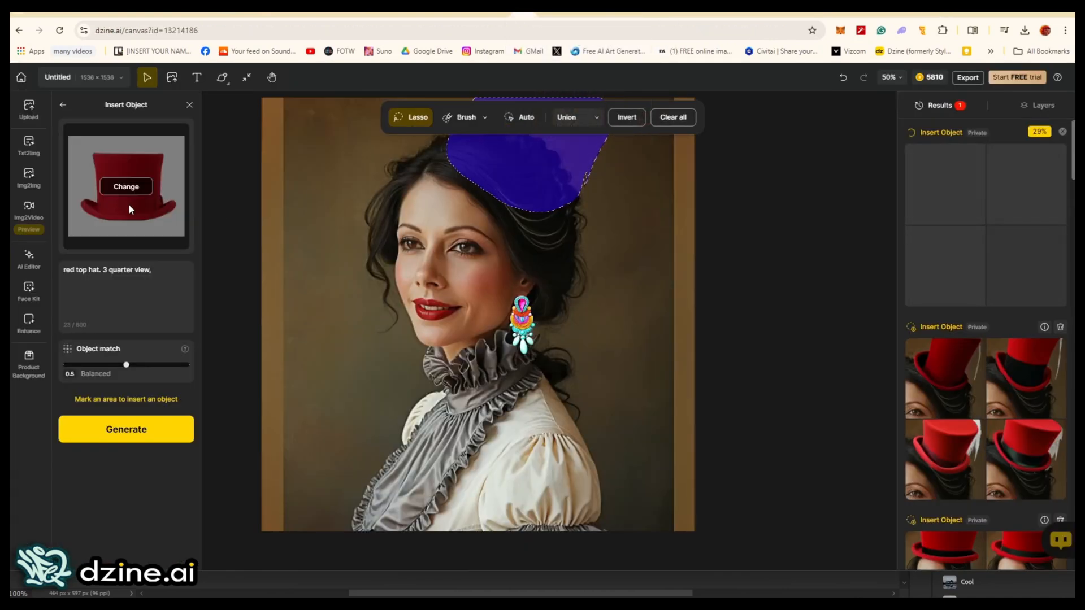
pyautogui.click(124, 191)
pyautogui.click(333, 118)
pyautogui.press('Up')
pyautogui.press('Up')
pyautogui.press('Up')
pyautogui.press('Up')
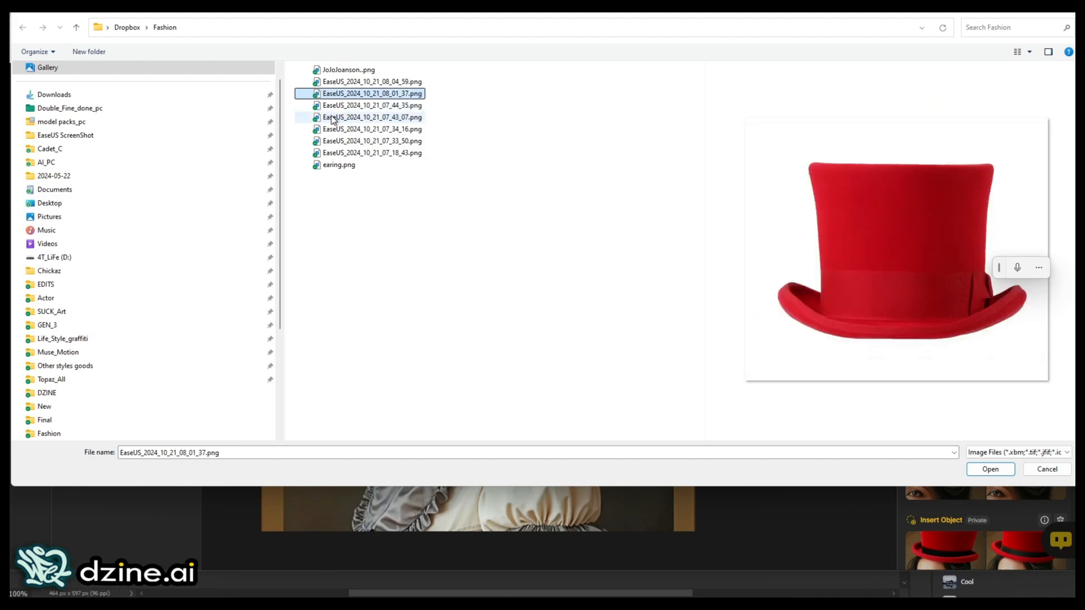
pyautogui.press('Down')
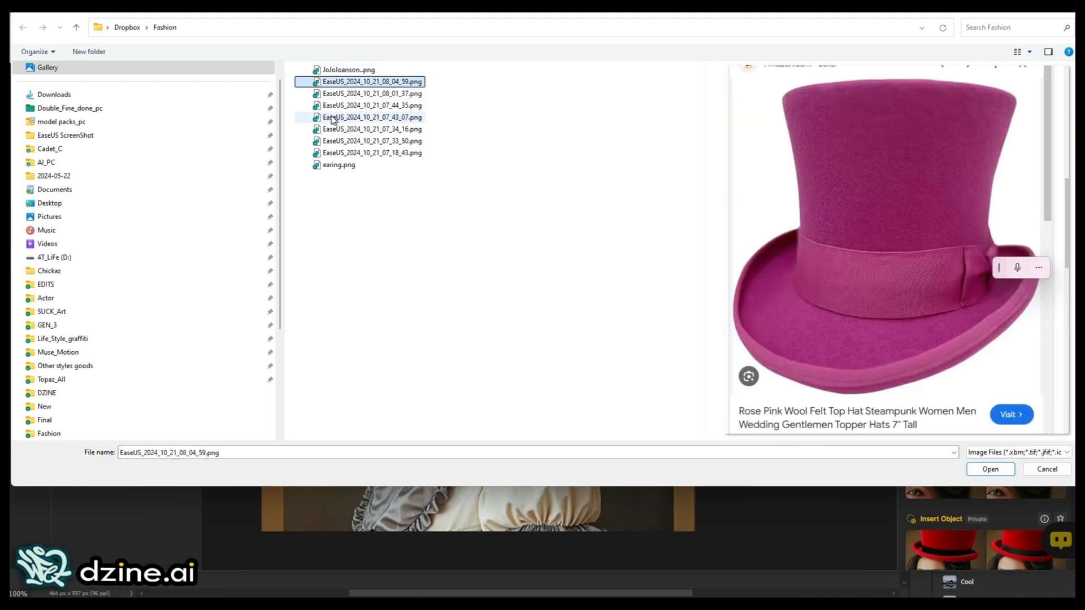
pyautogui.doubleClick(325, 80)
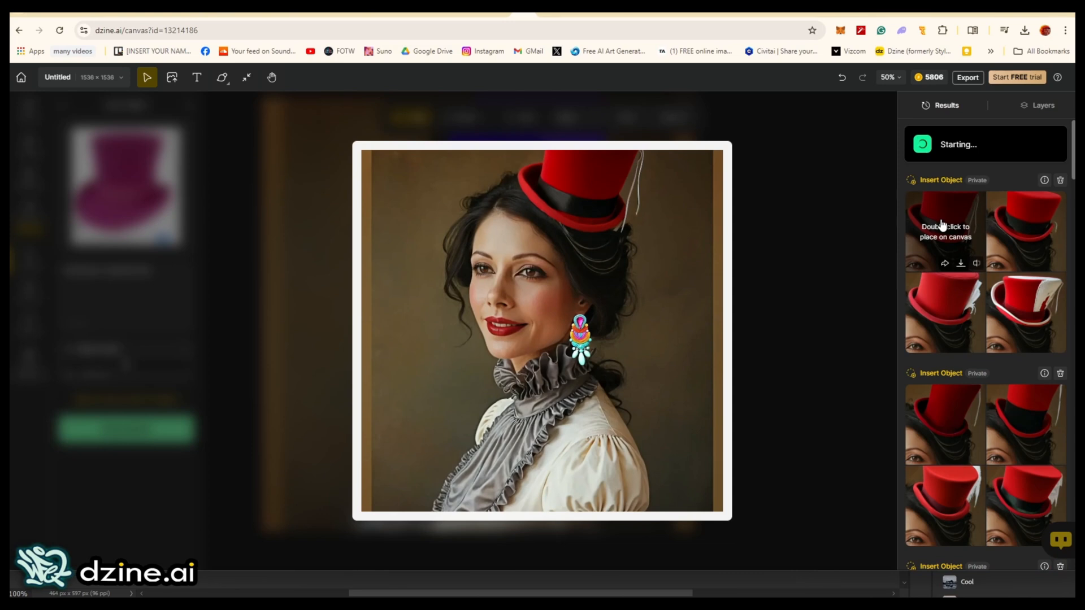
# - Set Object match to 0 (Natural Blend) and generate the pink top hat in the same masked area
pyautogui.moveTo(1028, 226)
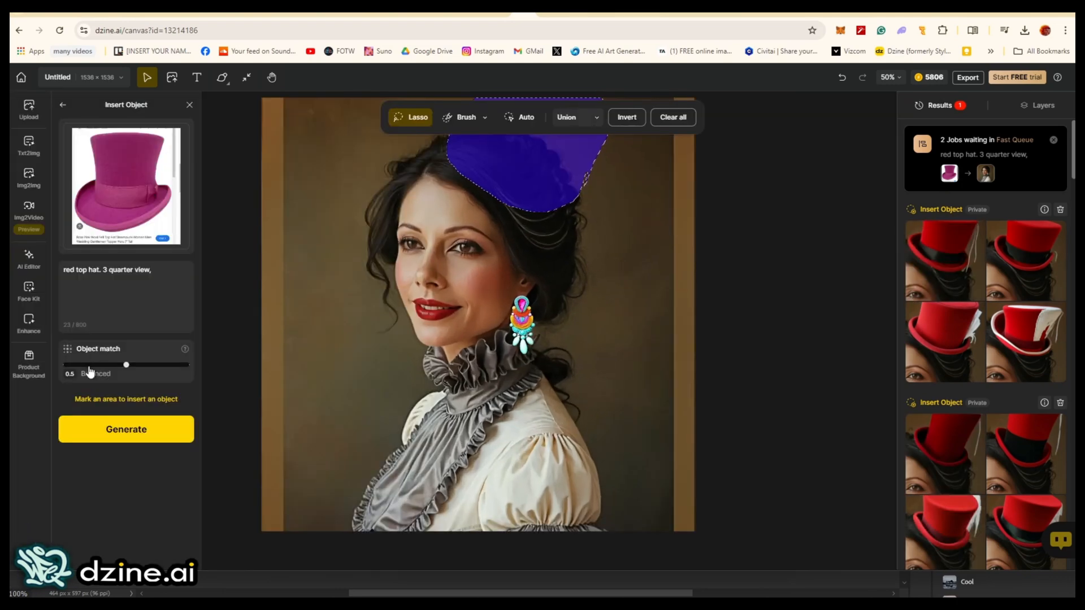
pyautogui.moveTo(126, 365); pyautogui.dragTo(64, 366)
pyautogui.click(117, 430)
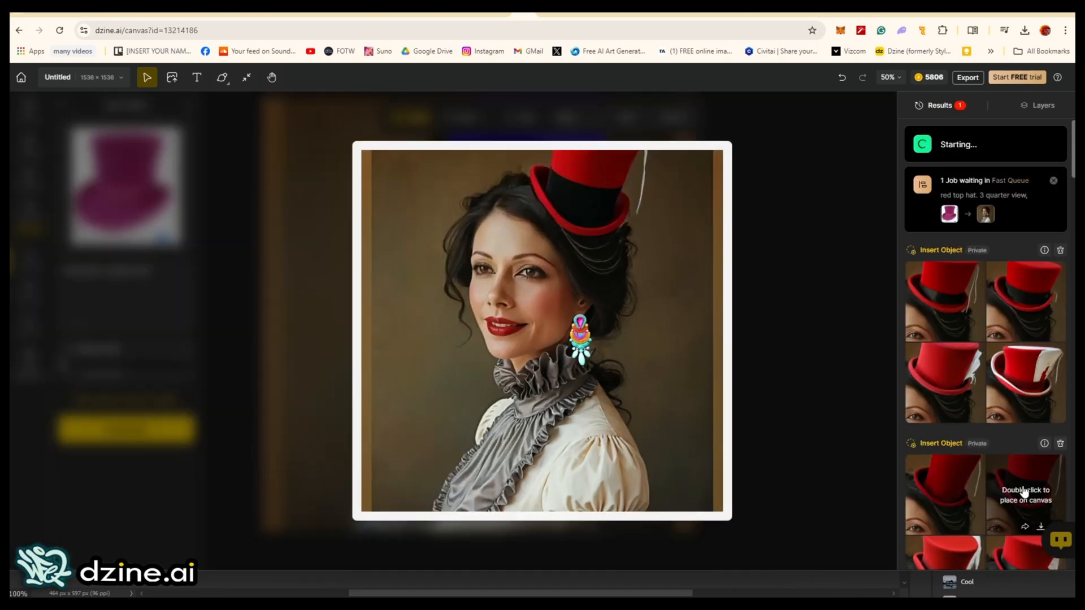
# - Set Object match to 1 (Strong Match) and generate another batch from the pink top hat reference
pyautogui.moveTo(968, 487)
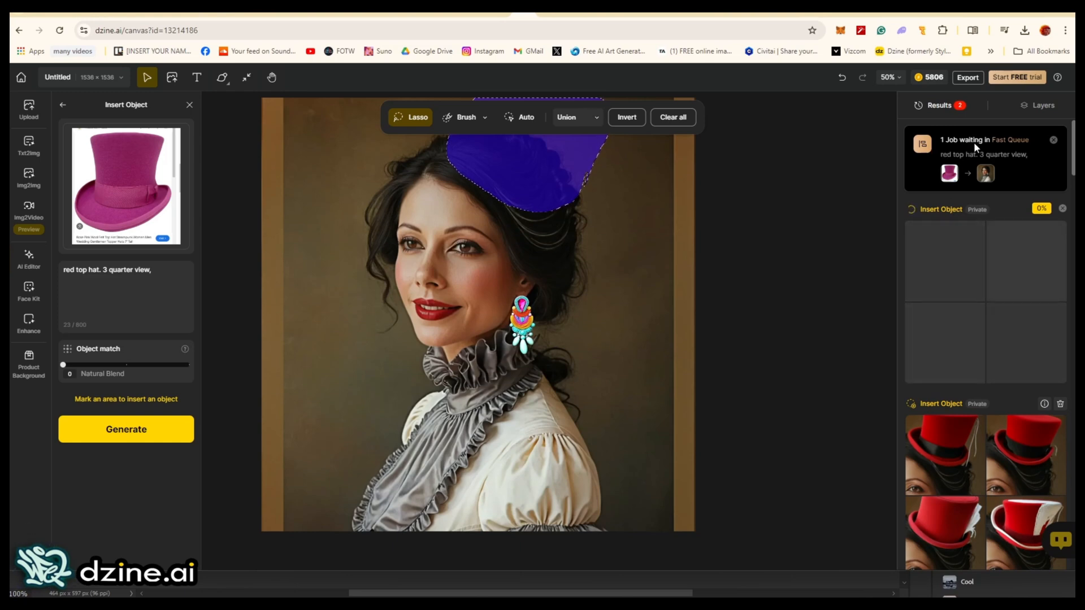
pyautogui.moveTo(621, 591)
pyautogui.moveTo(993, 454)
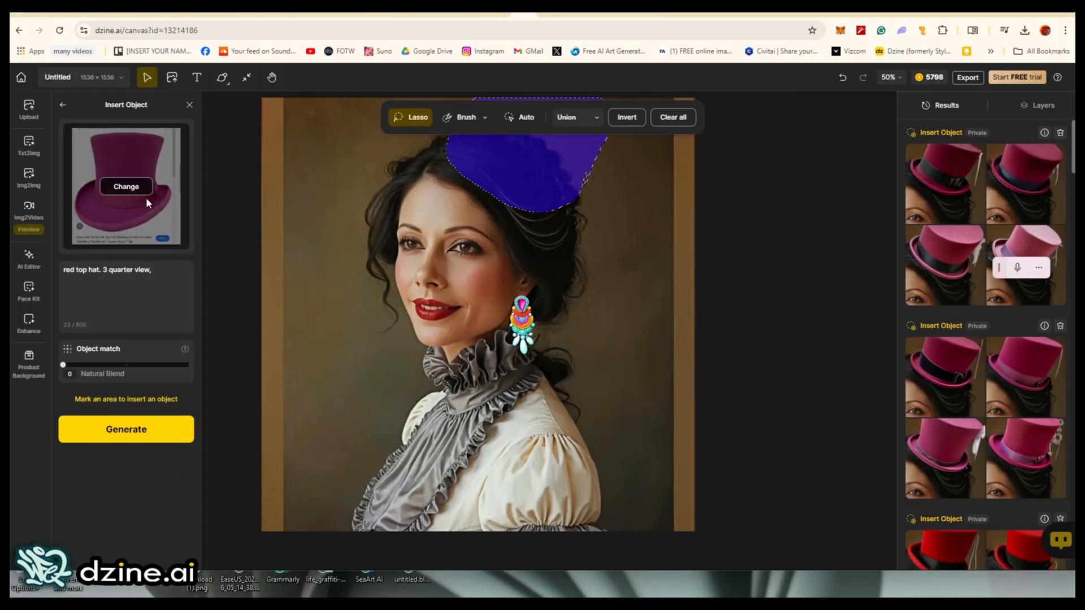
pyautogui.moveTo(927, 378)
pyautogui.moveTo(941, 258)
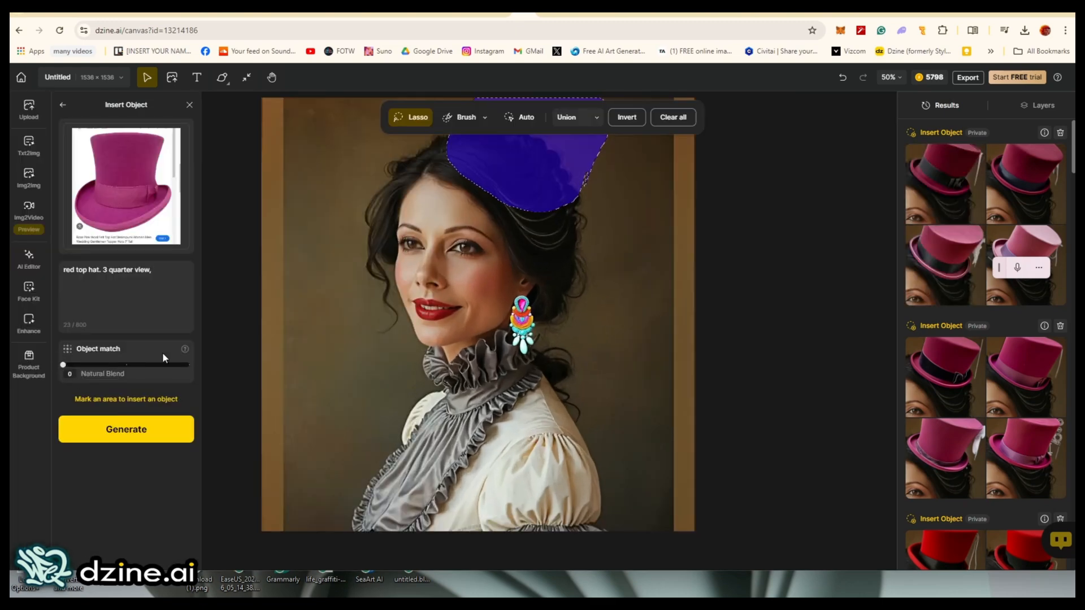
pyautogui.click(189, 366)
pyautogui.click(146, 431)
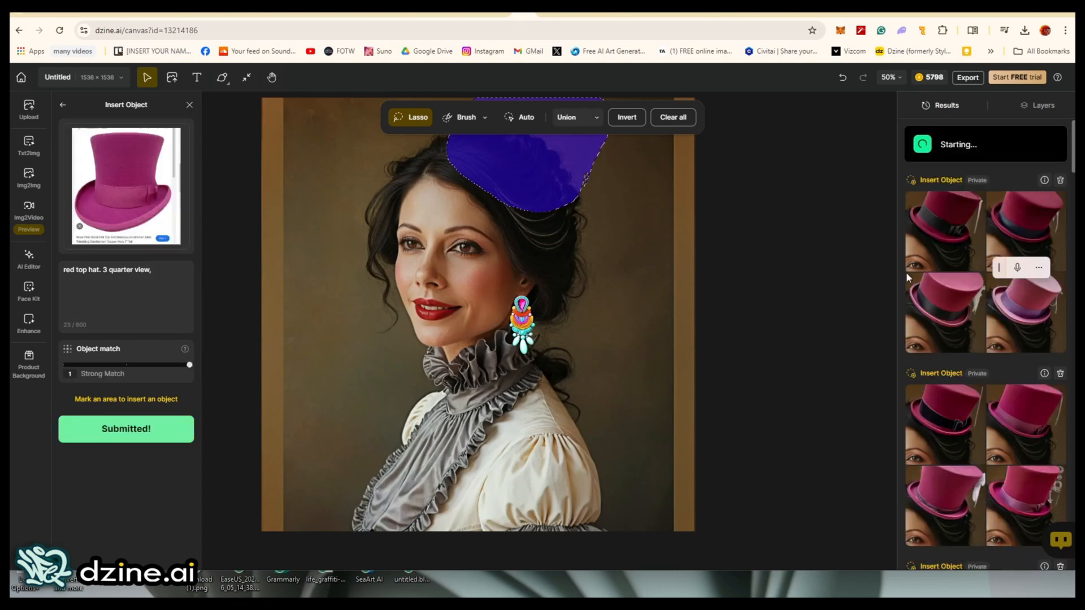
# - Examine the enlarged pink top hat results from the Natural Blend batch one by one
pyautogui.moveTo(949, 313)
pyautogui.moveTo(1026, 312)
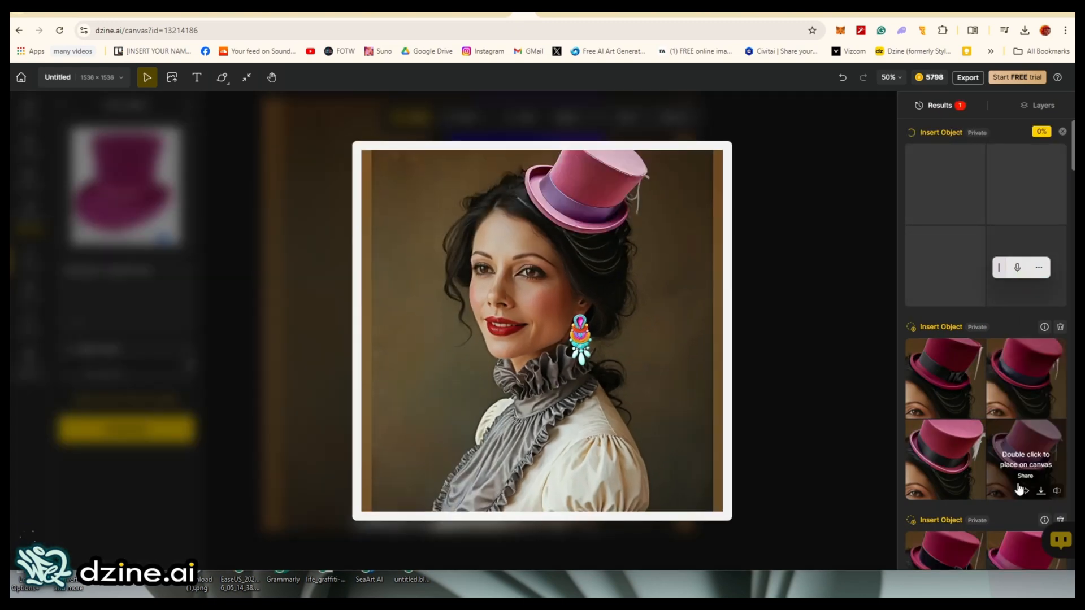
pyautogui.moveTo(1011, 368)
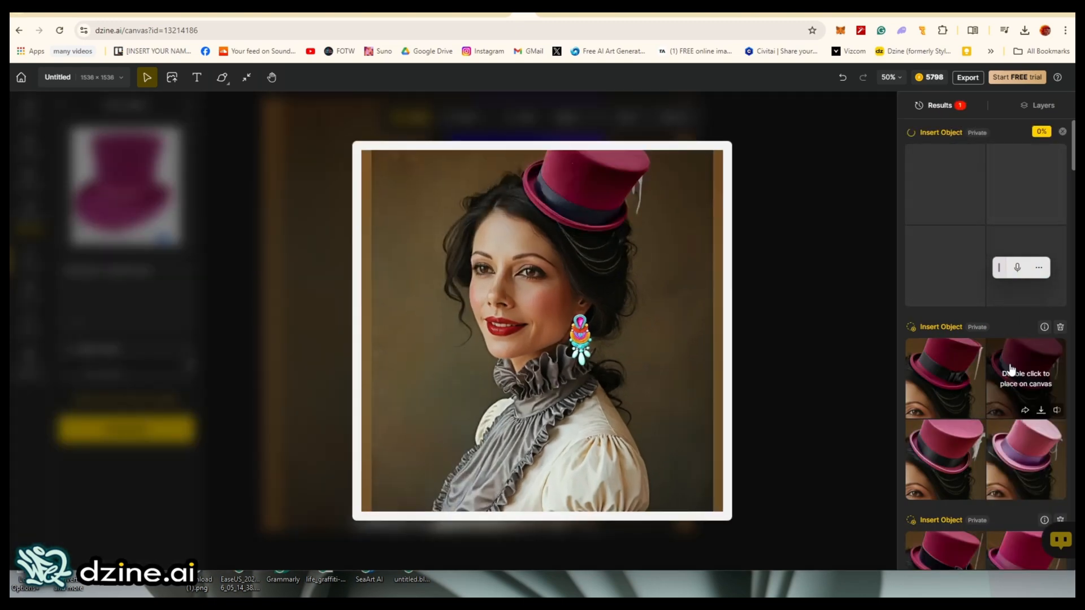
pyautogui.moveTo(927, 377)
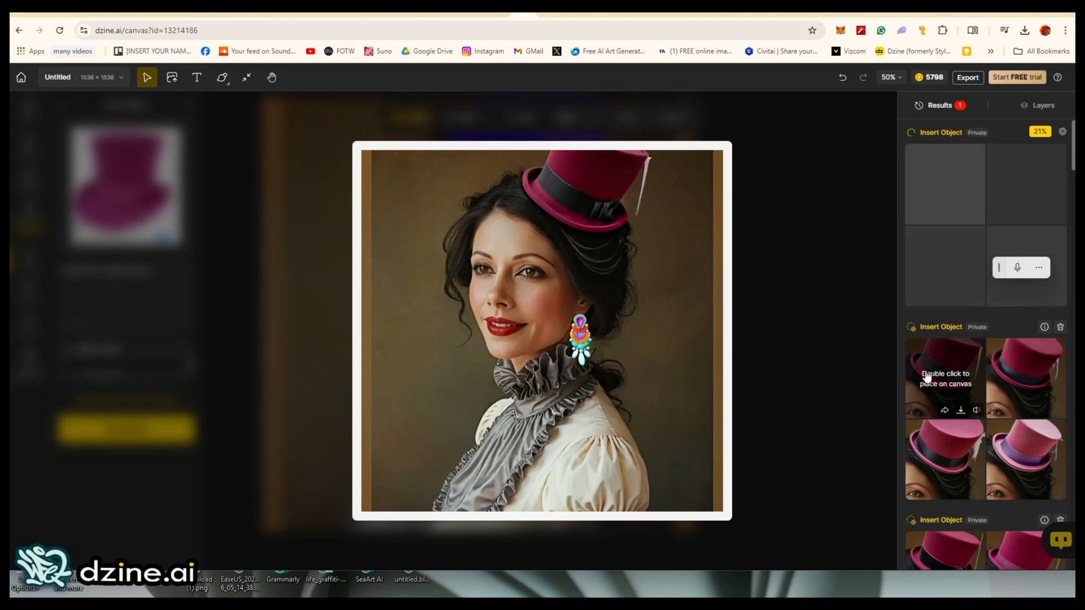
pyautogui.moveTo(928, 438)
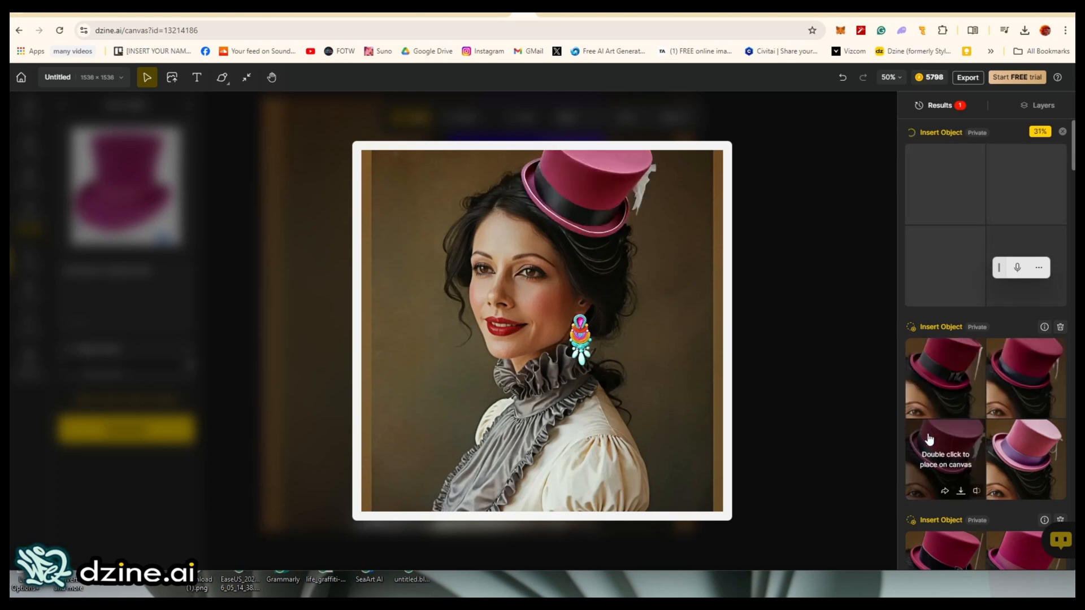
# - Preview the lighter pink hat from the Natural Blend batch and look over the neighbouring Insert Object batches
pyautogui.moveTo(1016, 441)
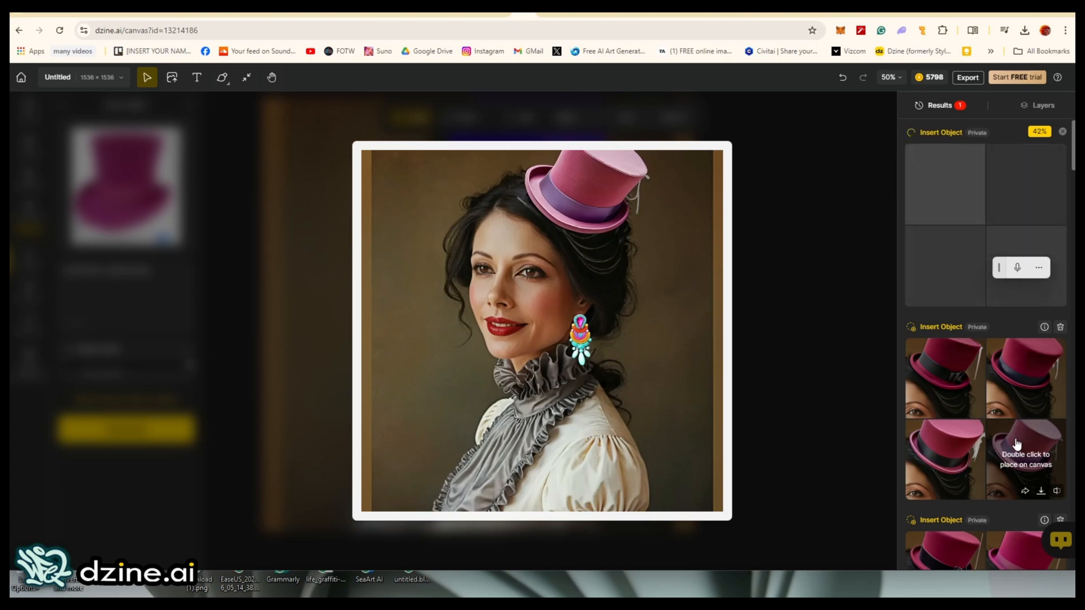
pyautogui.scroll(-2, 1016, 443)
pyautogui.moveTo(1018, 518)
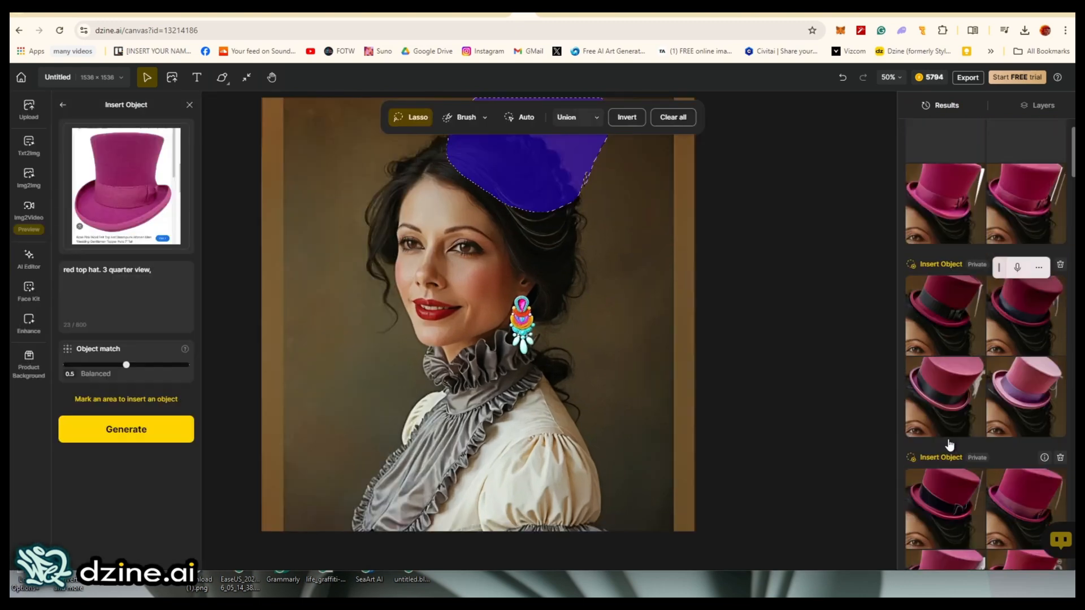
pyautogui.scroll(2, 955, 368)
# - Set Object match to 1 (Strong Match) and check the generation details of the newest Insert Object batch
pyautogui.click(189, 365)
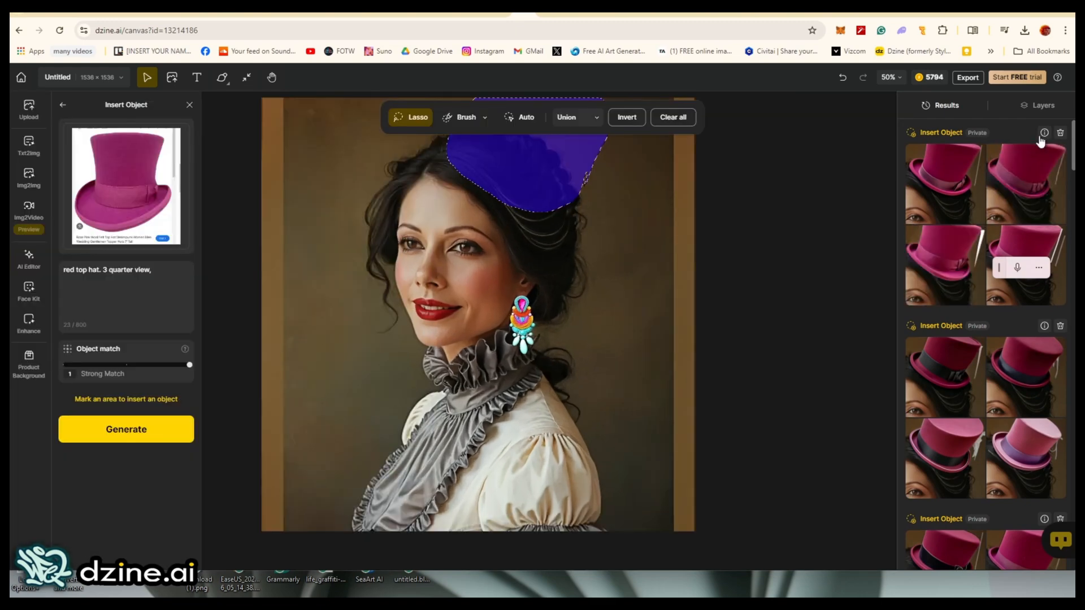
pyautogui.click(1044, 134)
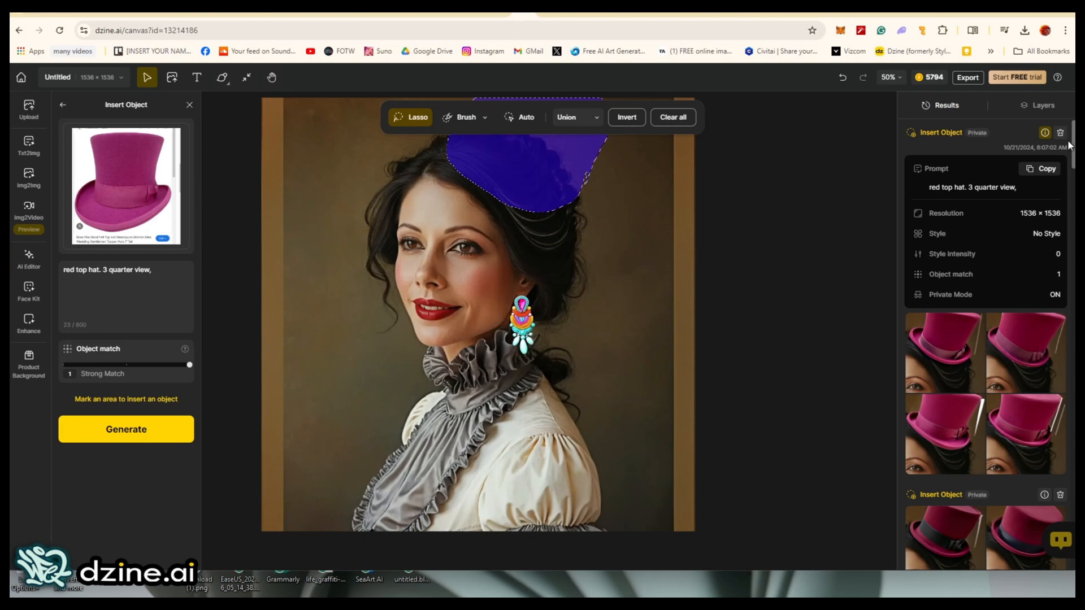
pyautogui.click(1046, 134)
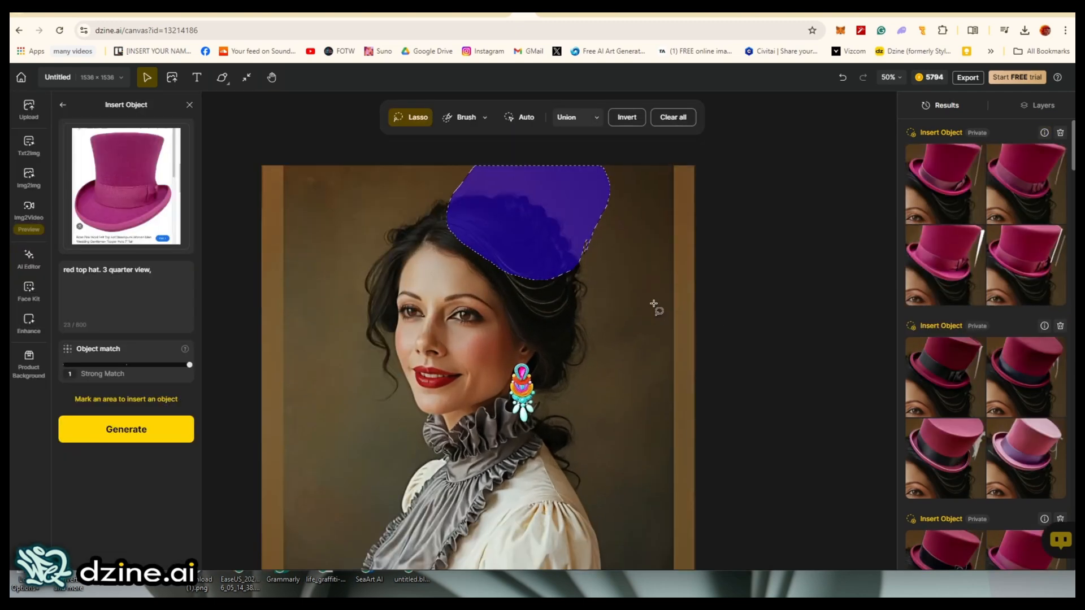
# - Preview the Strong Match hats, and place the first Natural Blend result, the pink hat with a black band, on the canvas
pyautogui.moveTo(921, 263)
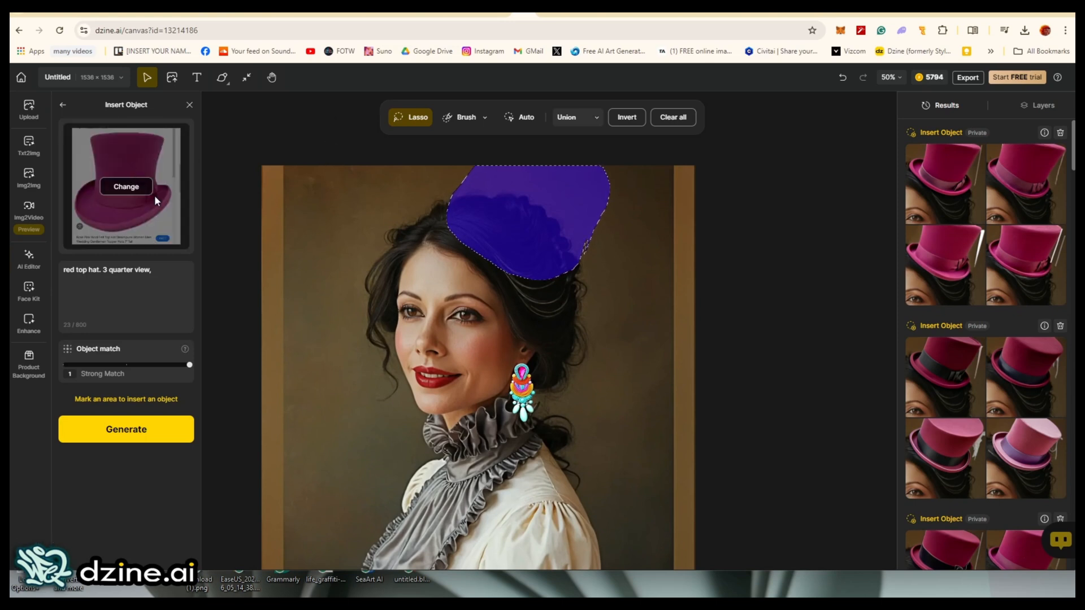
pyautogui.moveTo(1009, 255)
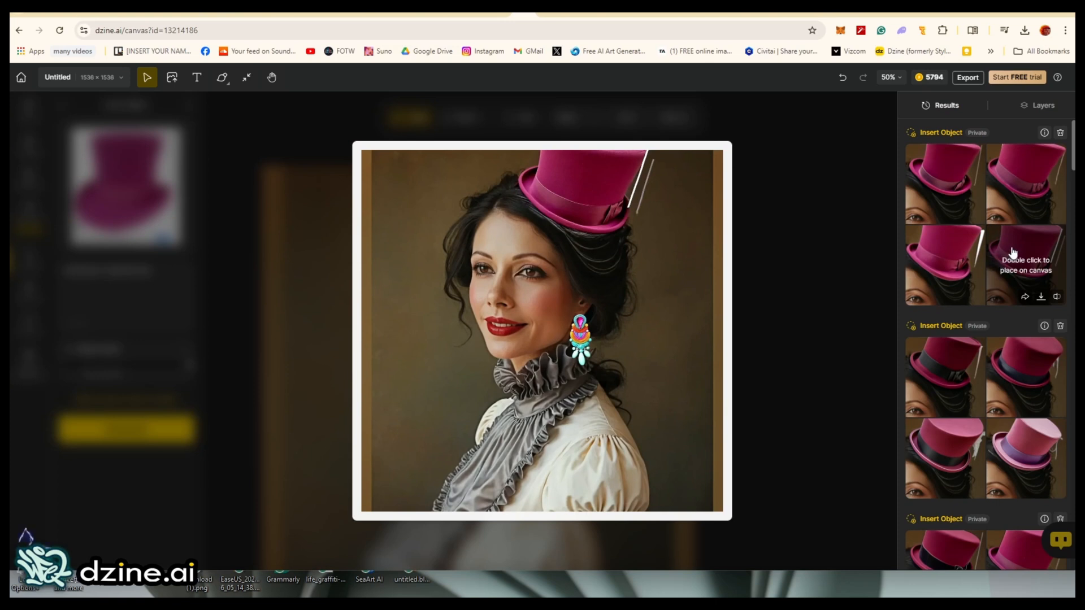
pyautogui.moveTo(957, 257)
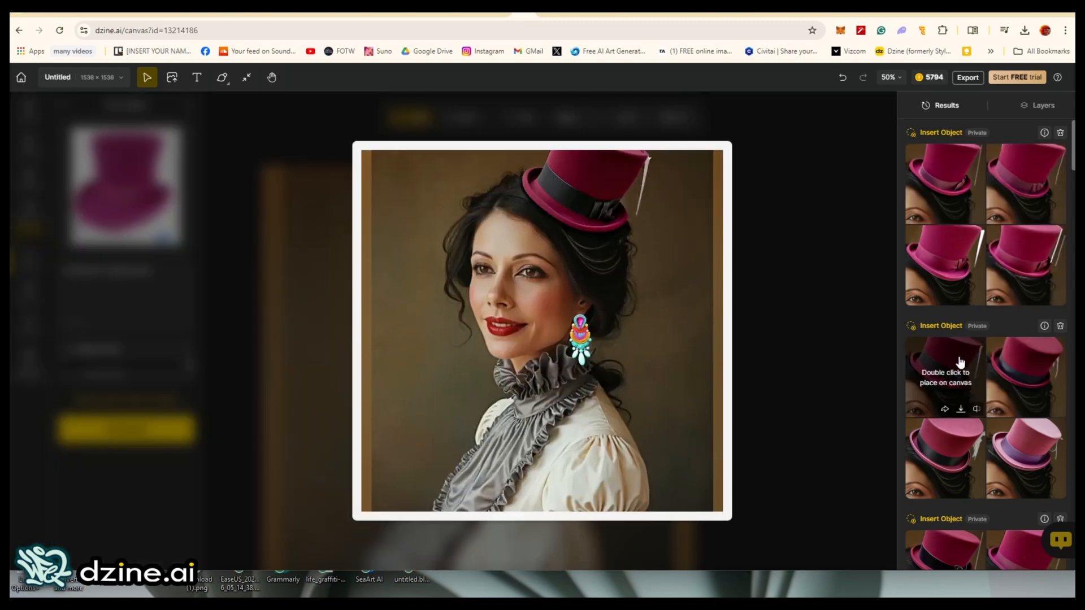
pyautogui.doubleClick(961, 362)
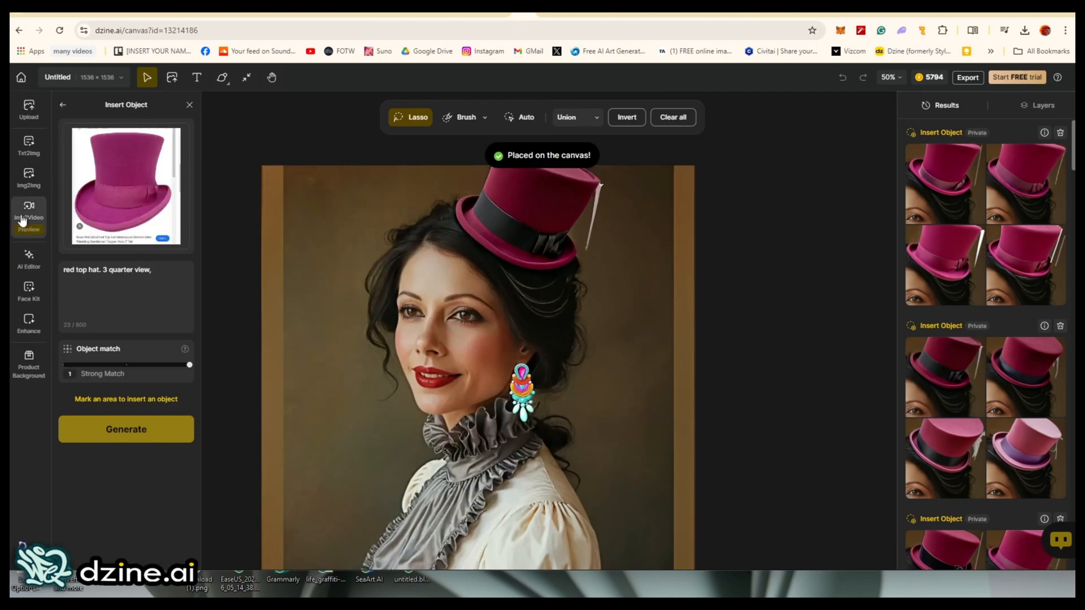
# - Generate an Image-to-Image batch from the placed portrait in the Realistic style with Structure match at 0.8 (Quite strict), and check the layer list
pyautogui.click(29, 177)
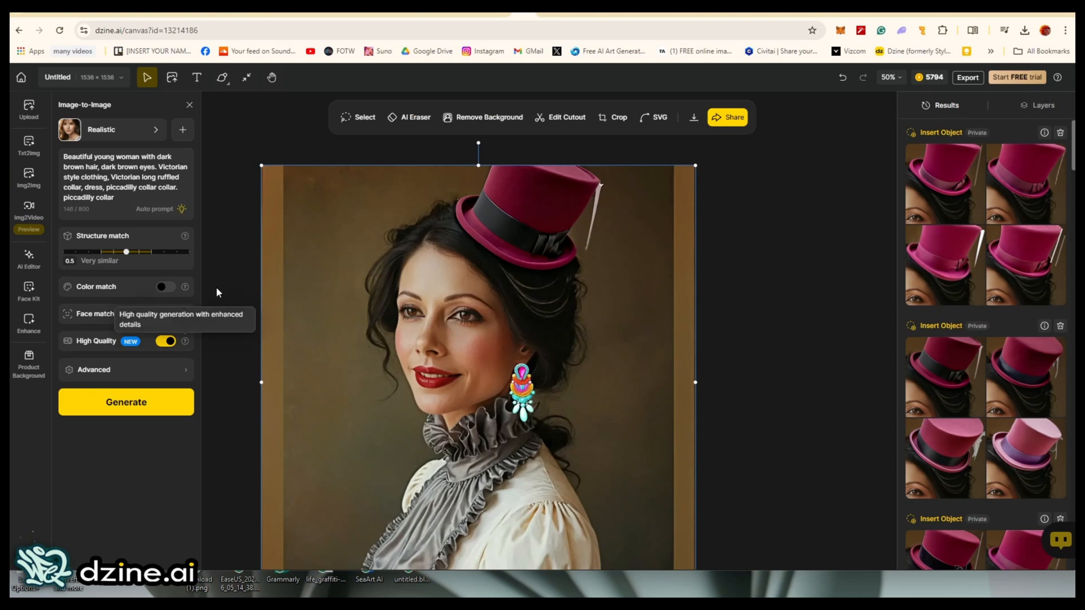
pyautogui.click(177, 252)
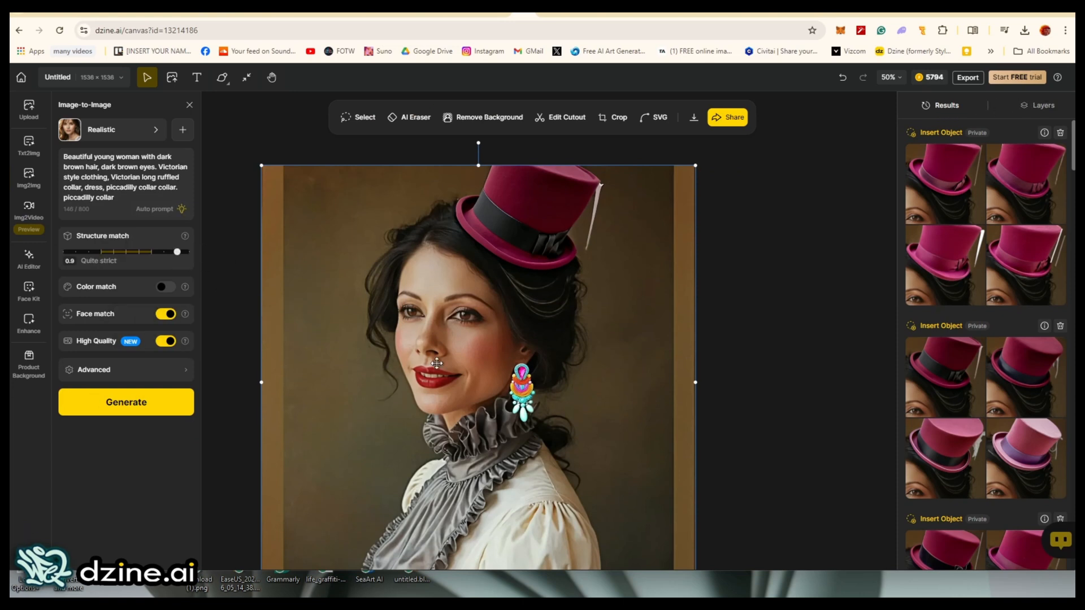
pyautogui.click(164, 252)
pyautogui.click(121, 404)
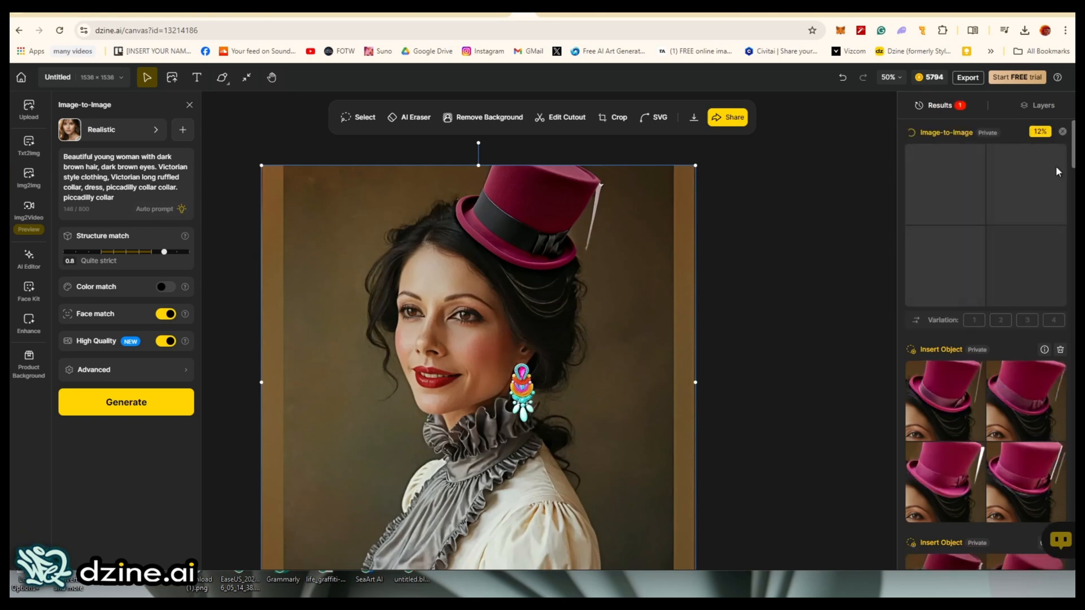
pyautogui.click(1032, 110)
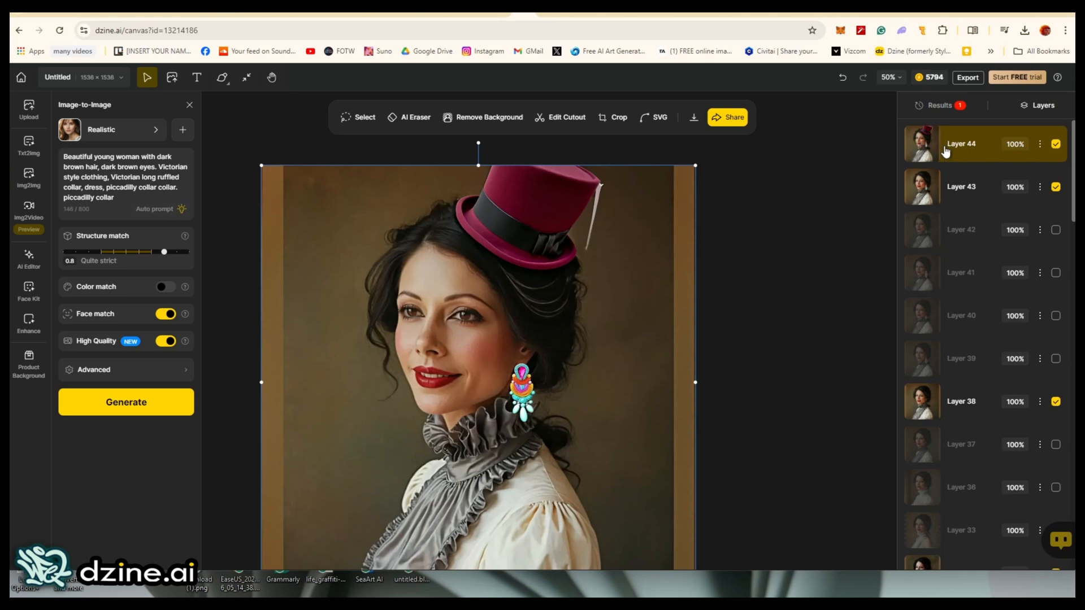
pyautogui.click(935, 109)
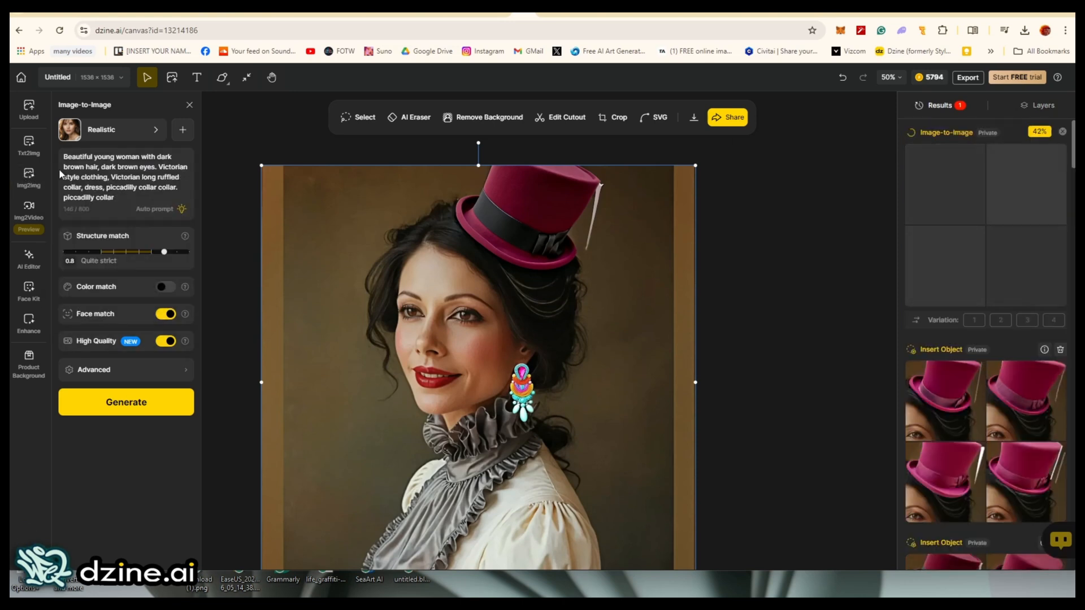
# - Choose the Ceramic Lifelike style, raise Style Intensity to 0.9 (Strongest), and generate another Image-to-Image batch
pyautogui.click(98, 133)
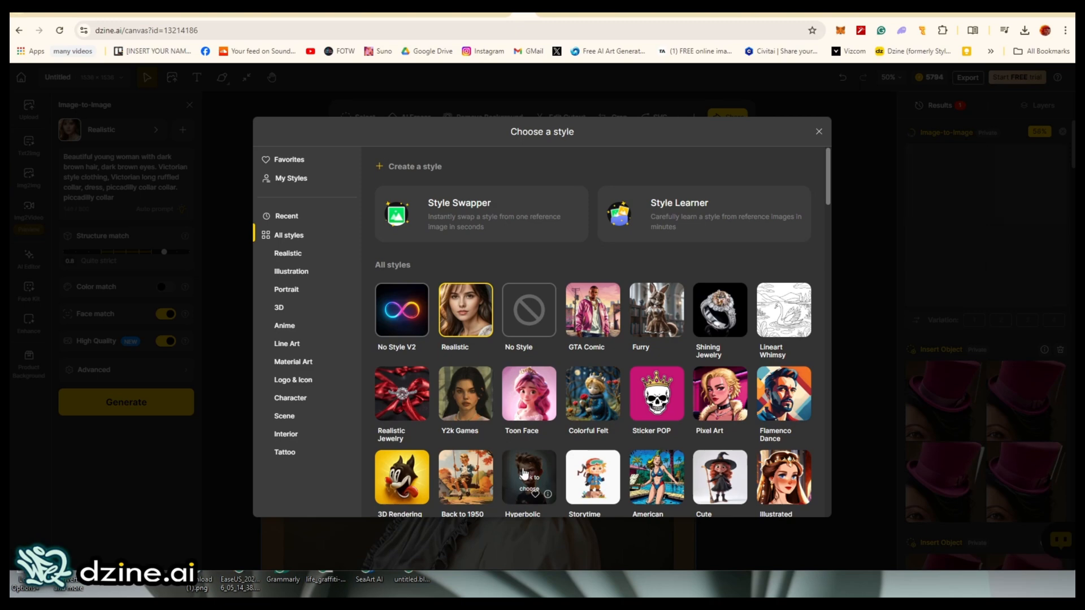
pyautogui.scroll(-3, 508, 482)
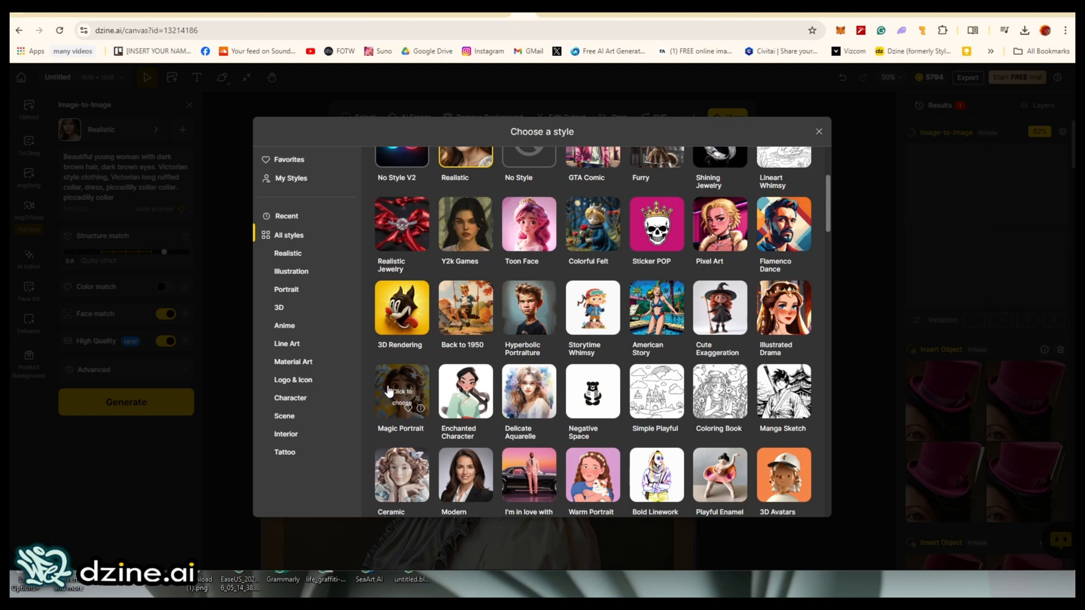
pyautogui.click(396, 461)
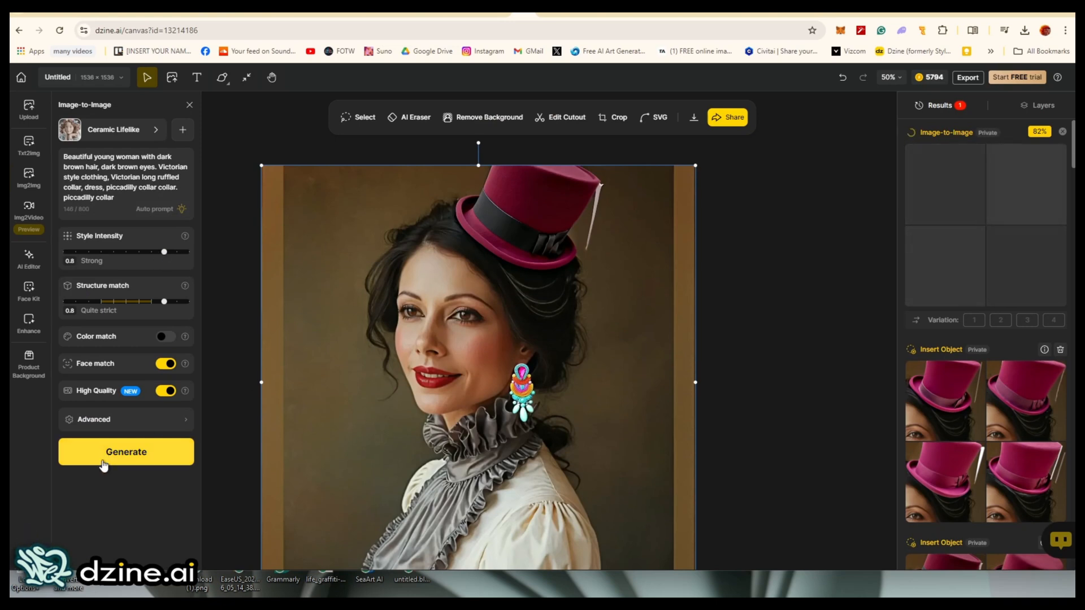
pyautogui.moveTo(164, 251); pyautogui.dragTo(177, 252)
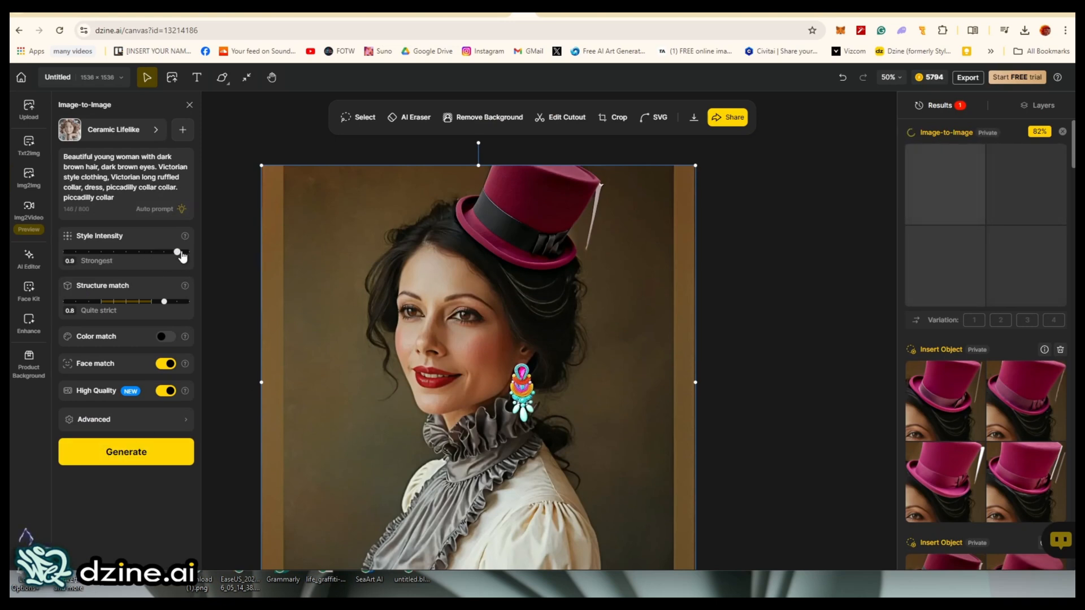
pyautogui.click(126, 452)
# - Switch the style to 3D Rendering and generate an Image-to-Image batch with Style Intensity at 0.7 (Strong)
pyautogui.click(111, 131)
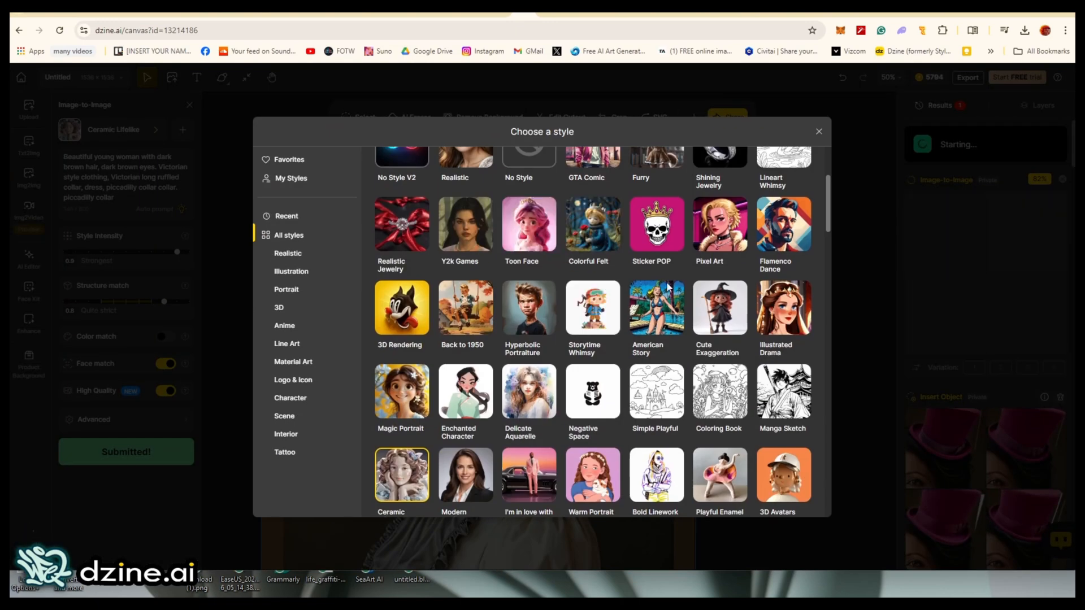
pyautogui.scroll(3, 720, 317)
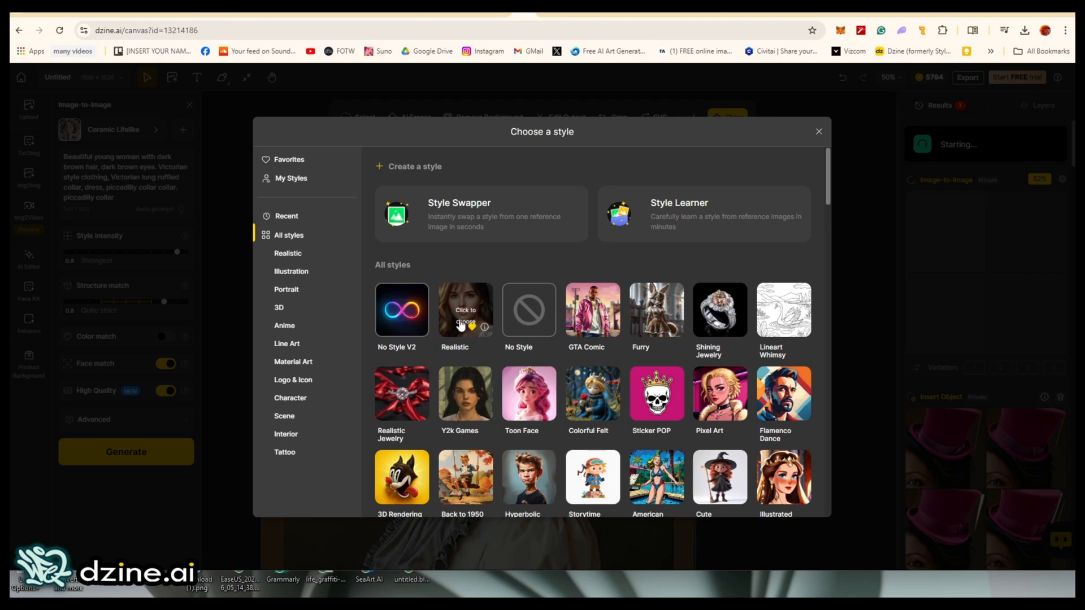
pyautogui.scroll(-2, 529, 402)
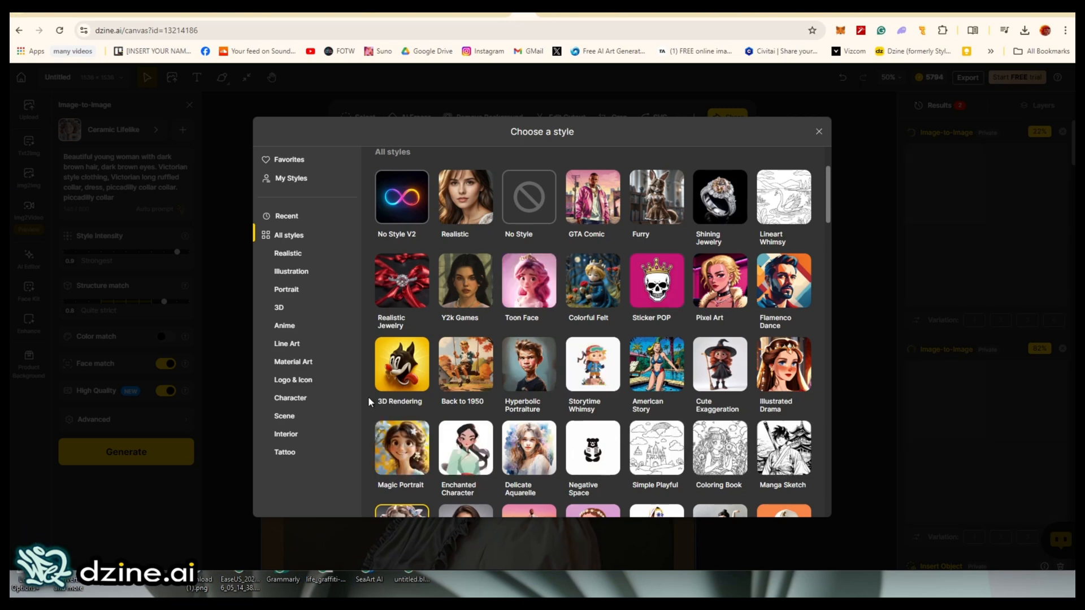
pyautogui.click(383, 362)
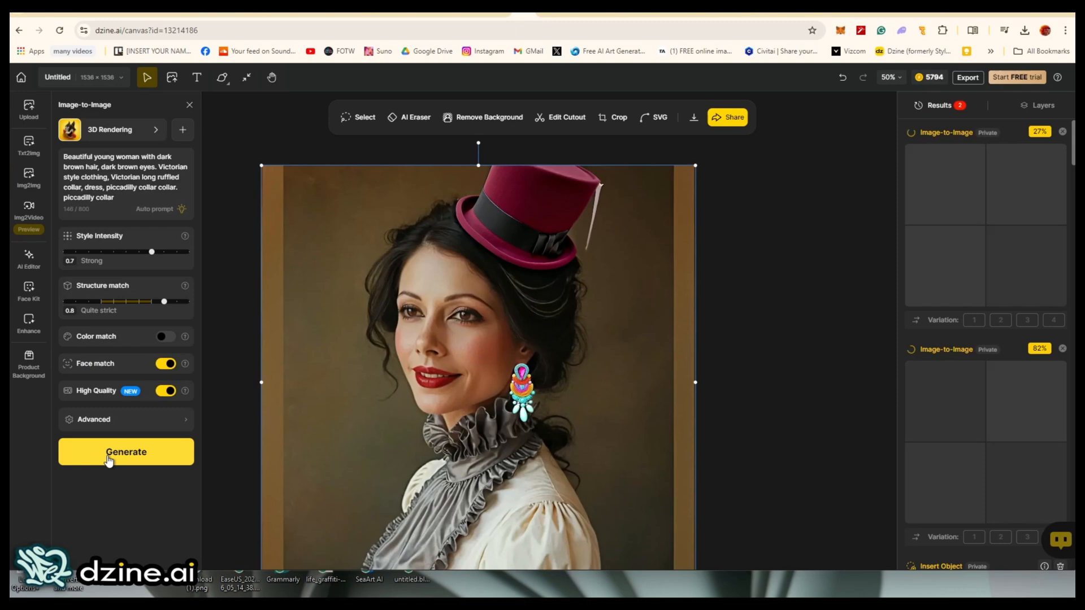
pyautogui.scroll(-5, 962, 402)
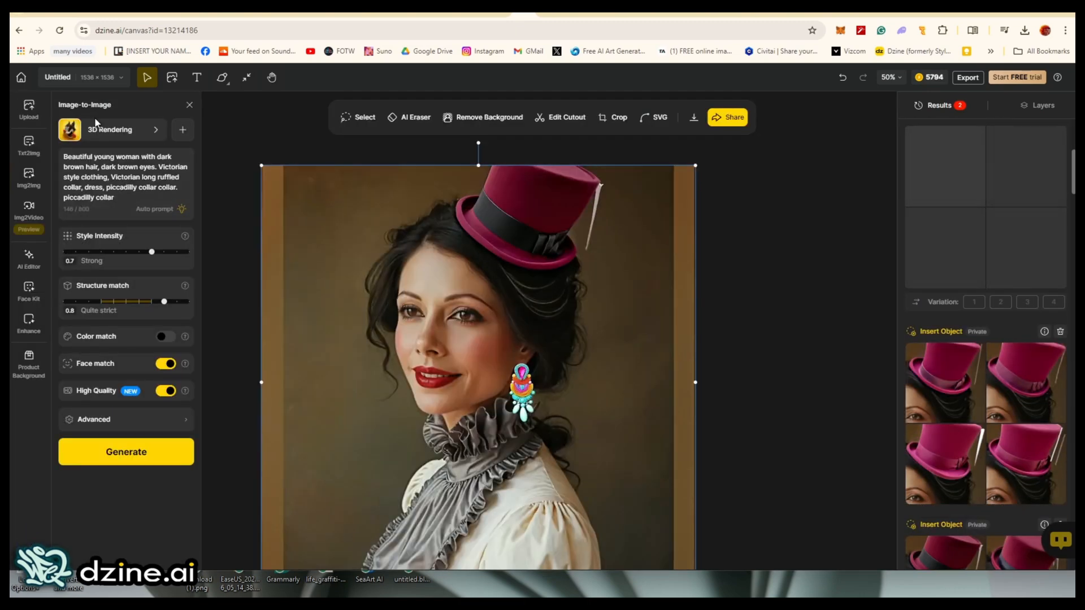
pyautogui.click(97, 131)
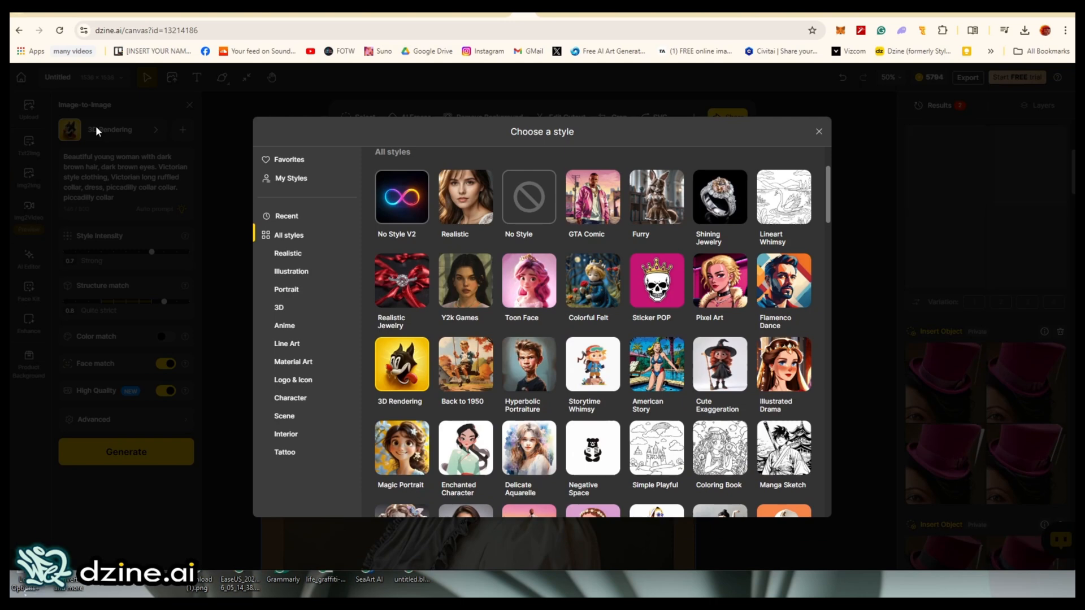
pyautogui.click(819, 132)
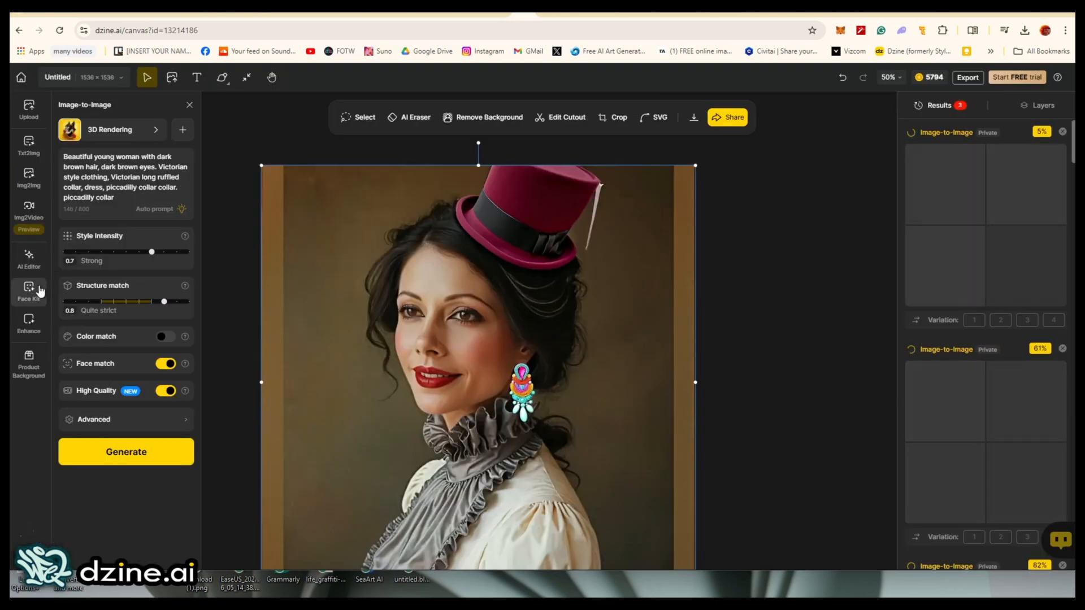
# - View the AI Editor tools and preview the finished Realistic Image-to-Image results
pyautogui.click(29, 259)
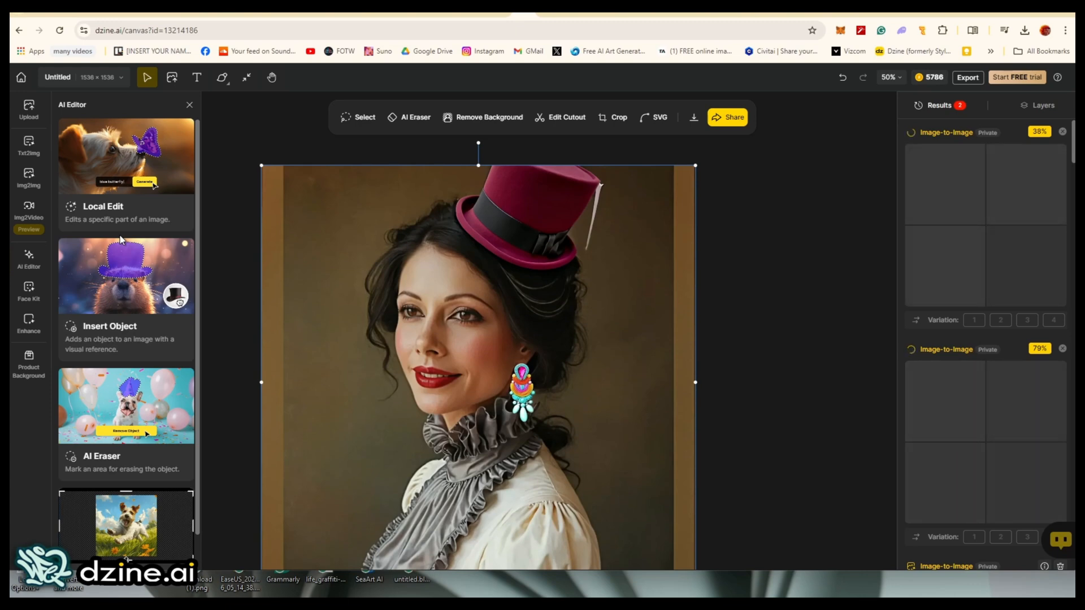
pyautogui.scroll(-5, 971, 413)
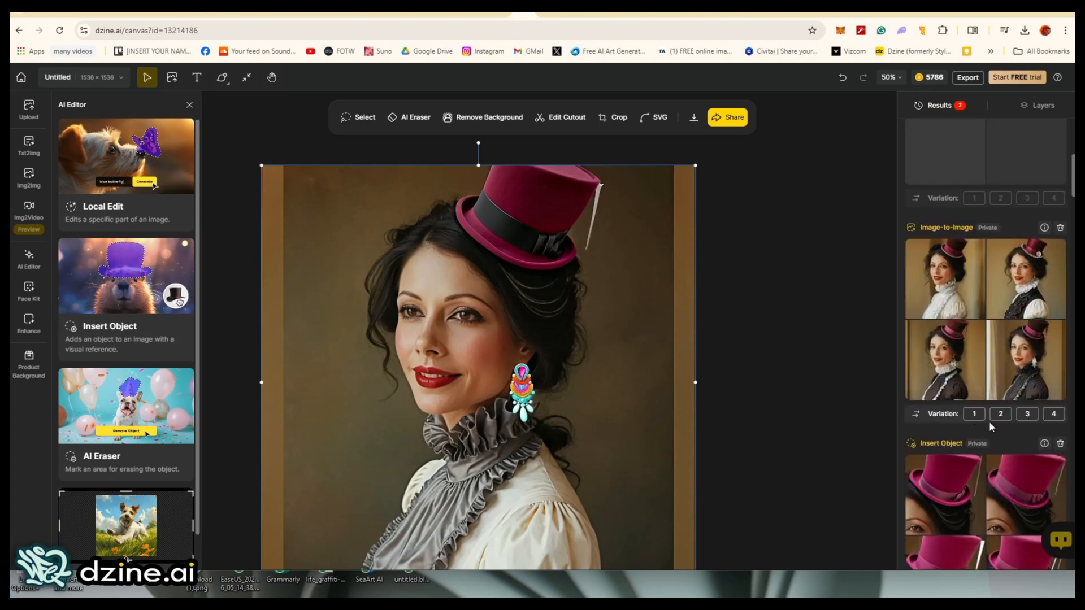
pyautogui.moveTo(950, 358)
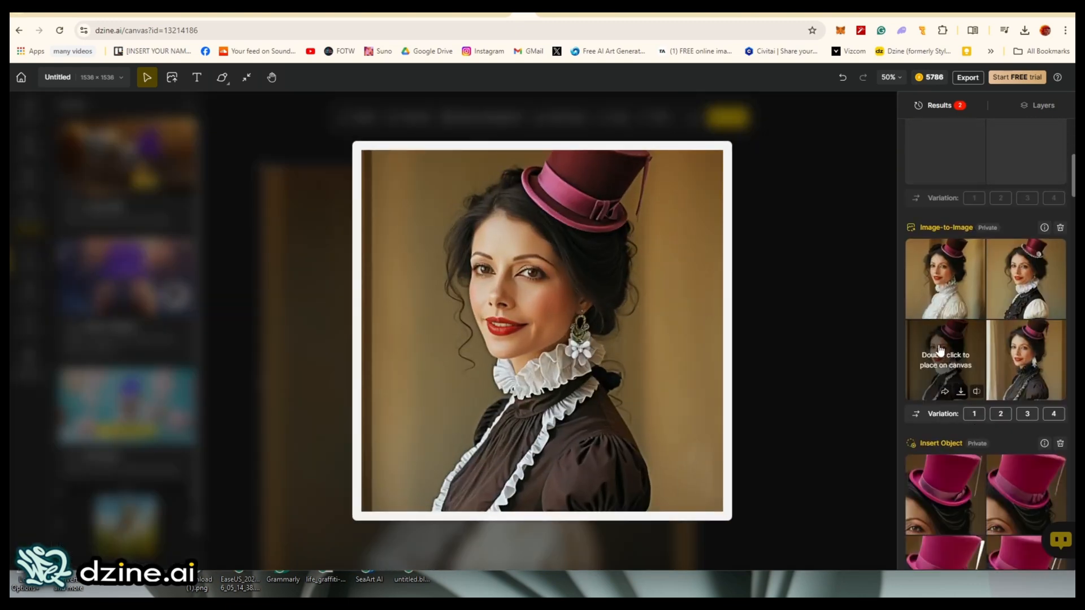
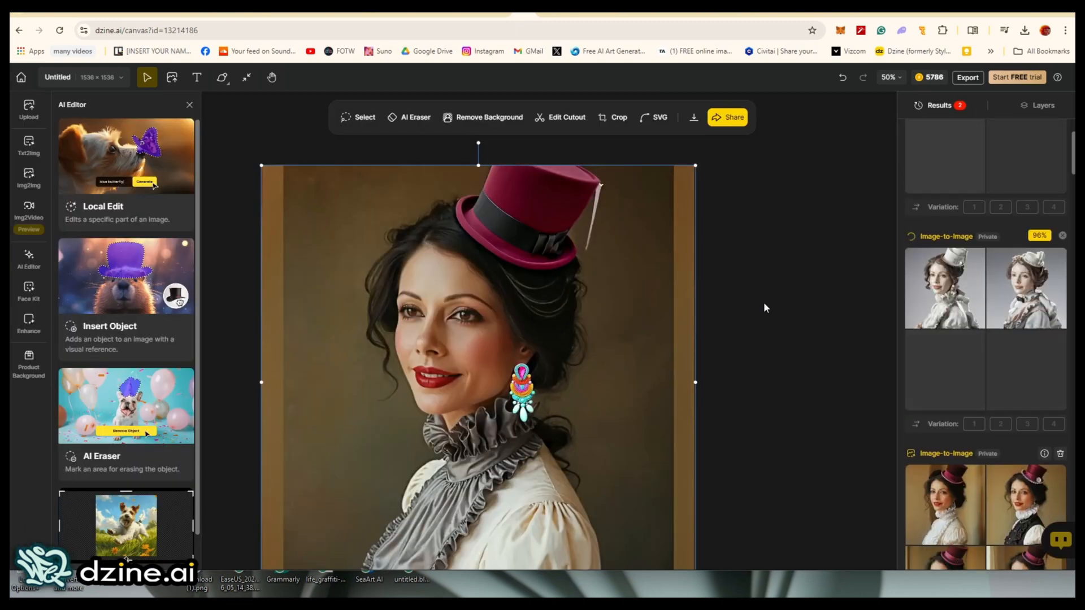
# - Return to Image-to-Image and change its style back to Ceramic Lifelike
pyautogui.click(29, 176)
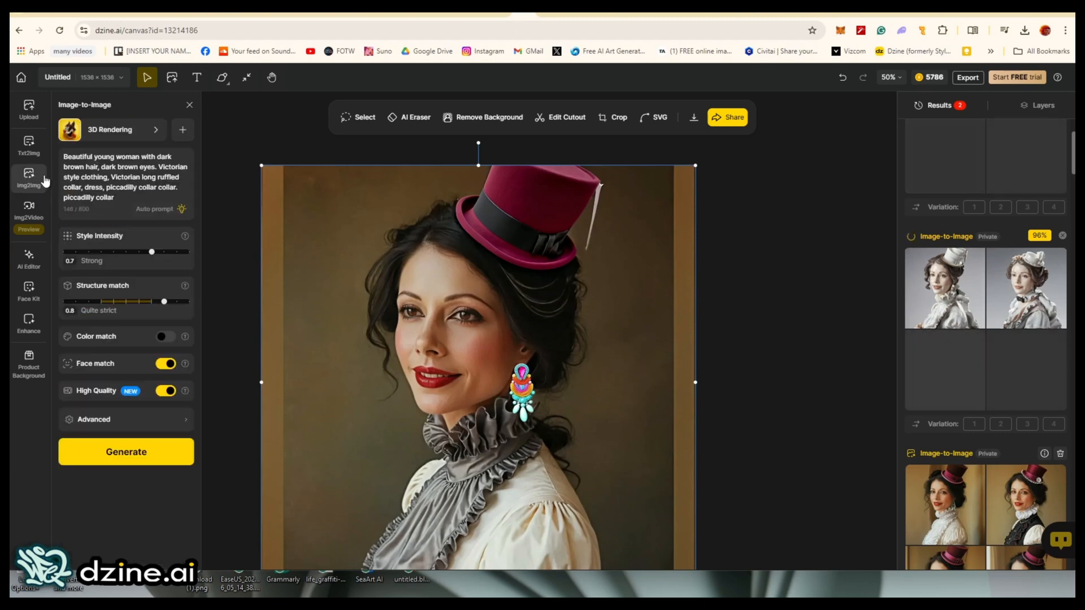
pyautogui.click(107, 132)
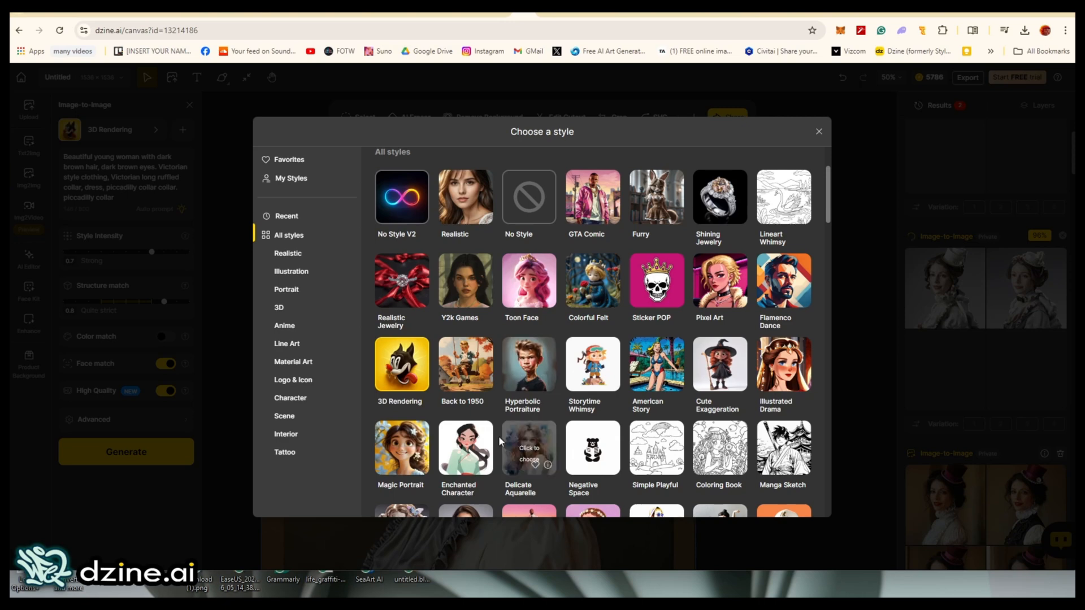
pyautogui.scroll(-2, 480, 444)
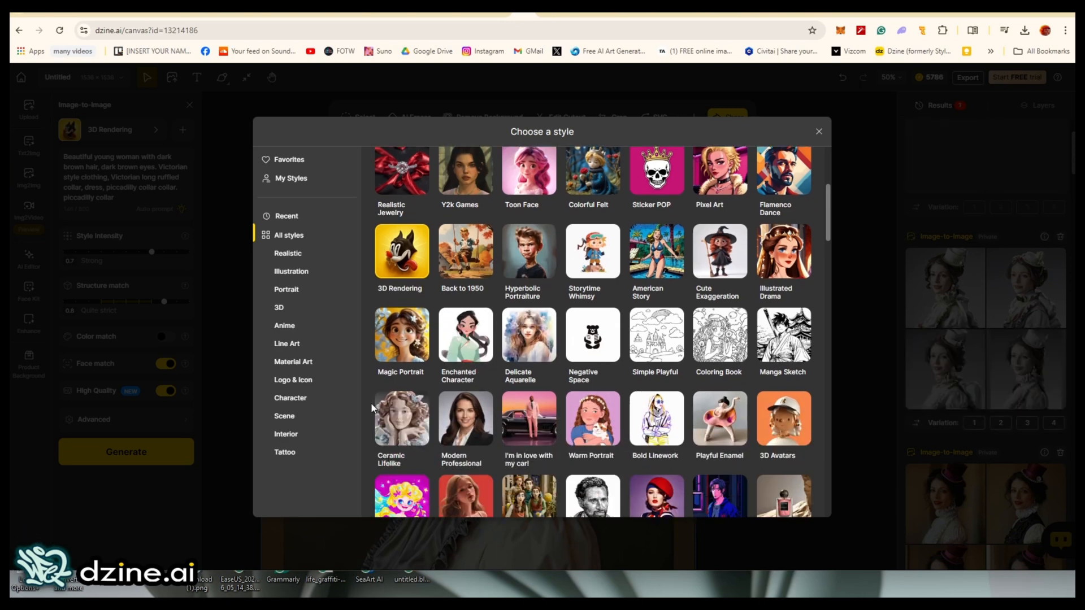
pyautogui.click(385, 404)
# - Preview each of the four Ceramic Lifelike portrait results enlarged
pyautogui.moveTo(952, 297)
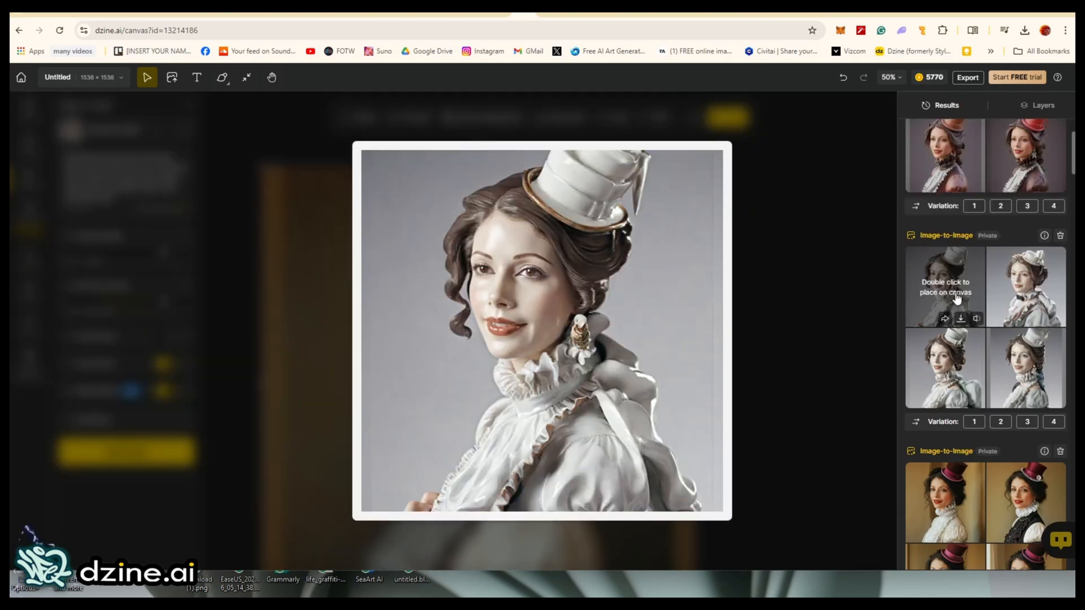
pyautogui.moveTo(1025, 289)
pyautogui.moveTo(1028, 367)
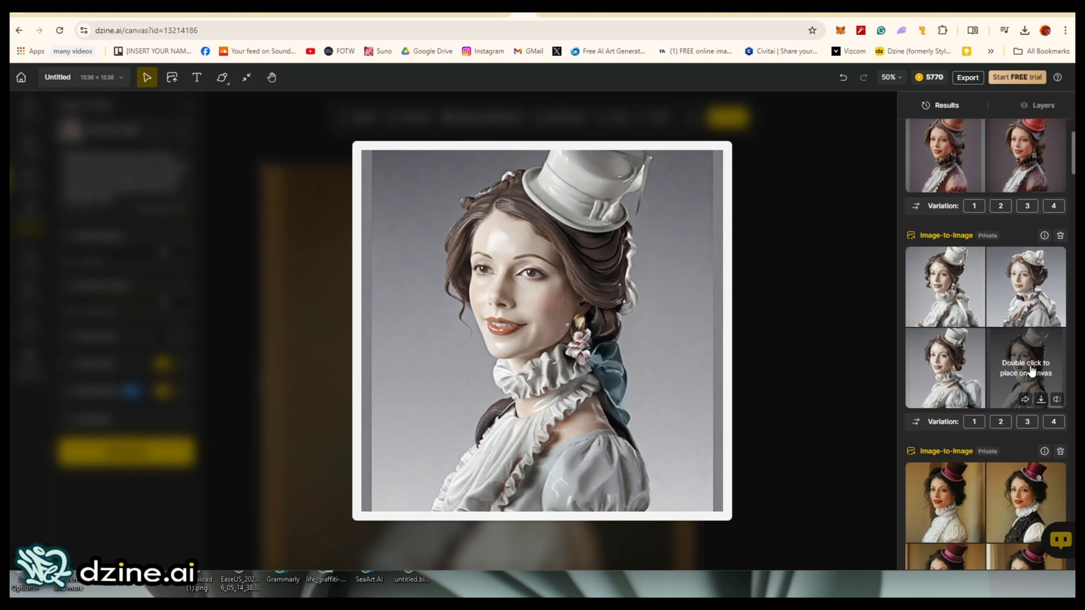
pyautogui.moveTo(940, 367)
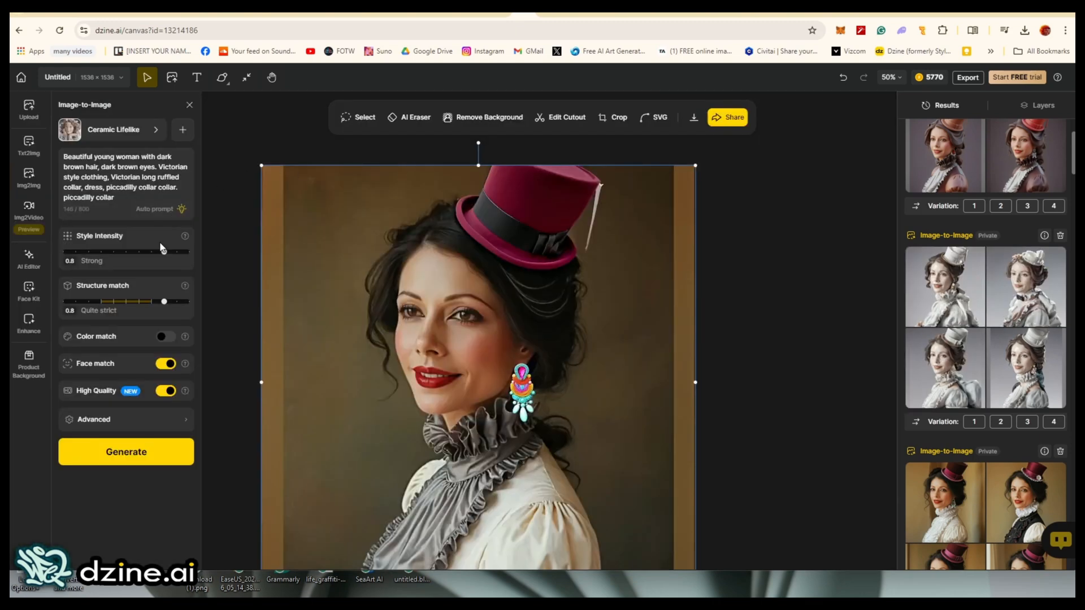
# - Set Style Intensity to 1 (Strongest) and Structure match to 0.5 (Very similar), and generate another Ceramic Lifelike Image-to-Image batch
pyautogui.moveTo(164, 250); pyautogui.dragTo(190, 251)
pyautogui.moveTo(163, 301); pyautogui.dragTo(134, 308)
pyautogui.click(123, 451)
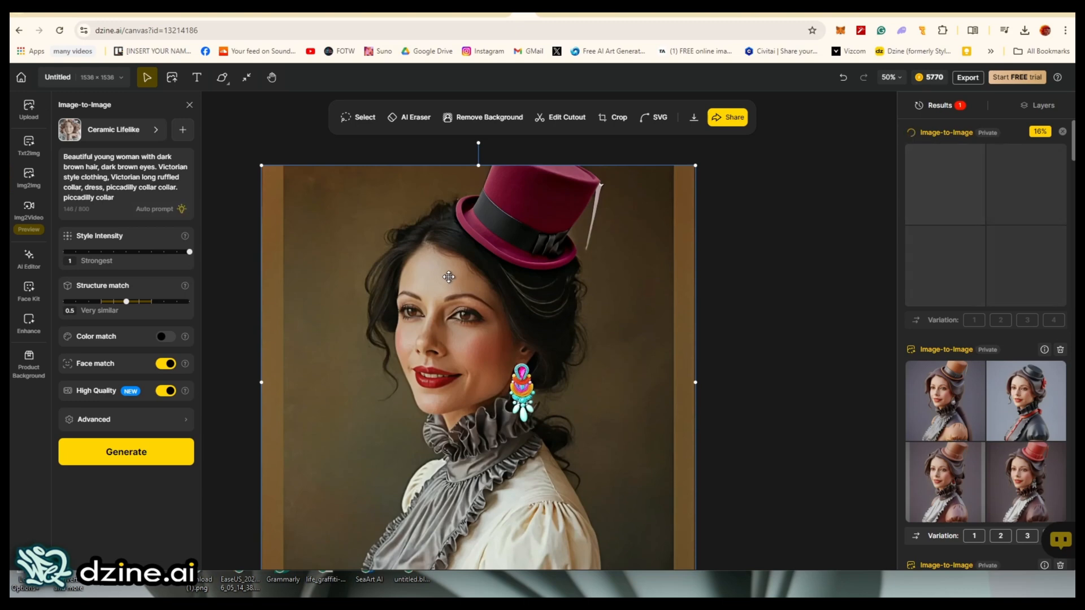
# - Review the generation details of the 3D Rendering batch, including its style, seed, Style Intensity and Structure match settings
pyautogui.moveTo(941, 426)
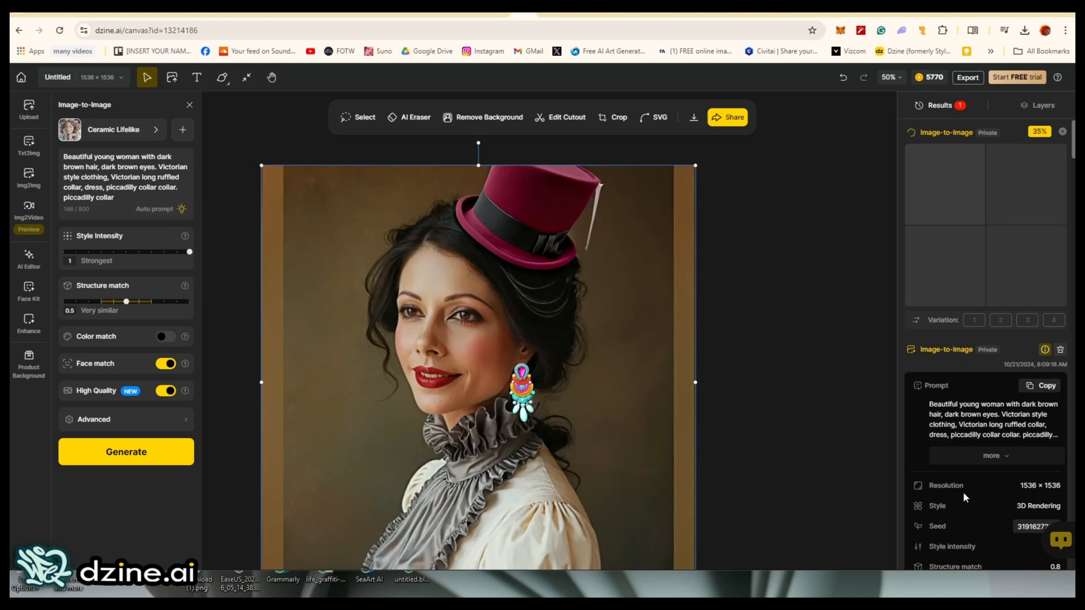
pyautogui.scroll(-2, 964, 501)
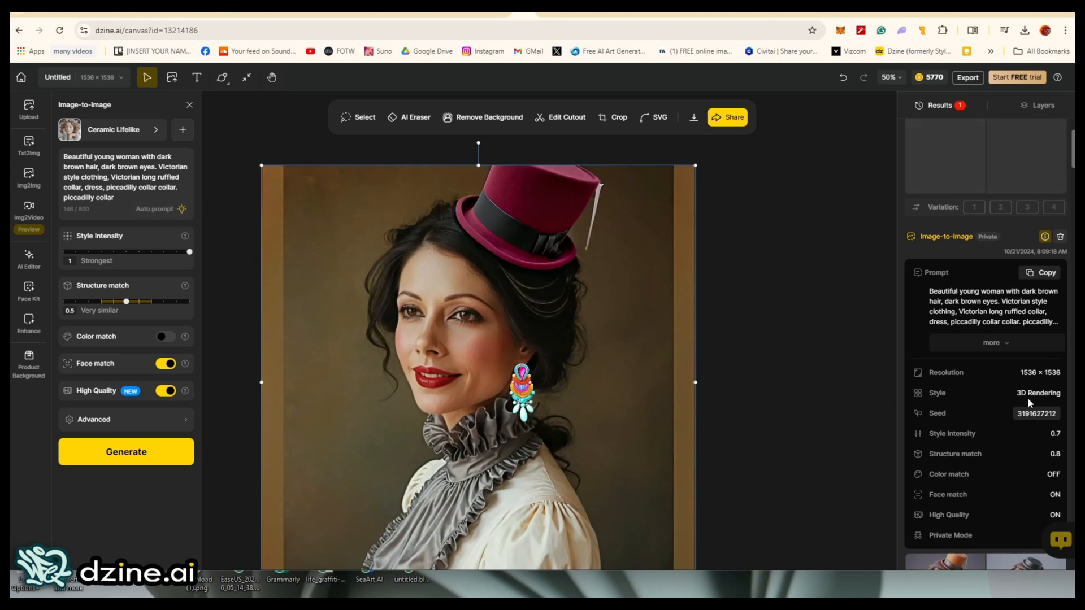
pyautogui.click(1045, 236)
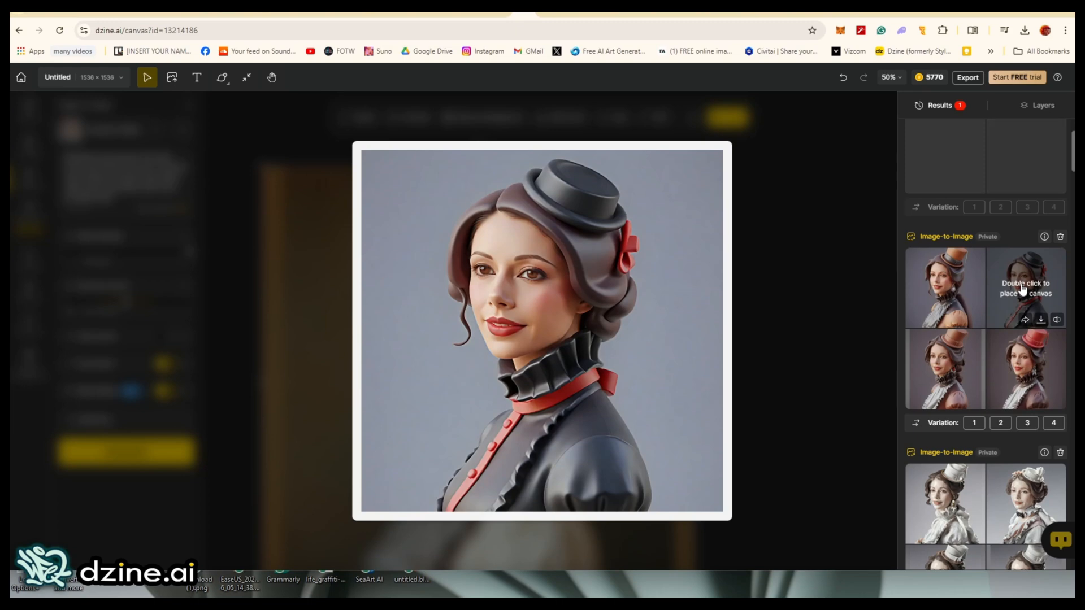
# - Place the 3D Rendering portrait with the orange-brown top hat on the canvas and inspect its face and clothing at 100% zoom
pyautogui.doubleClick(964, 290)
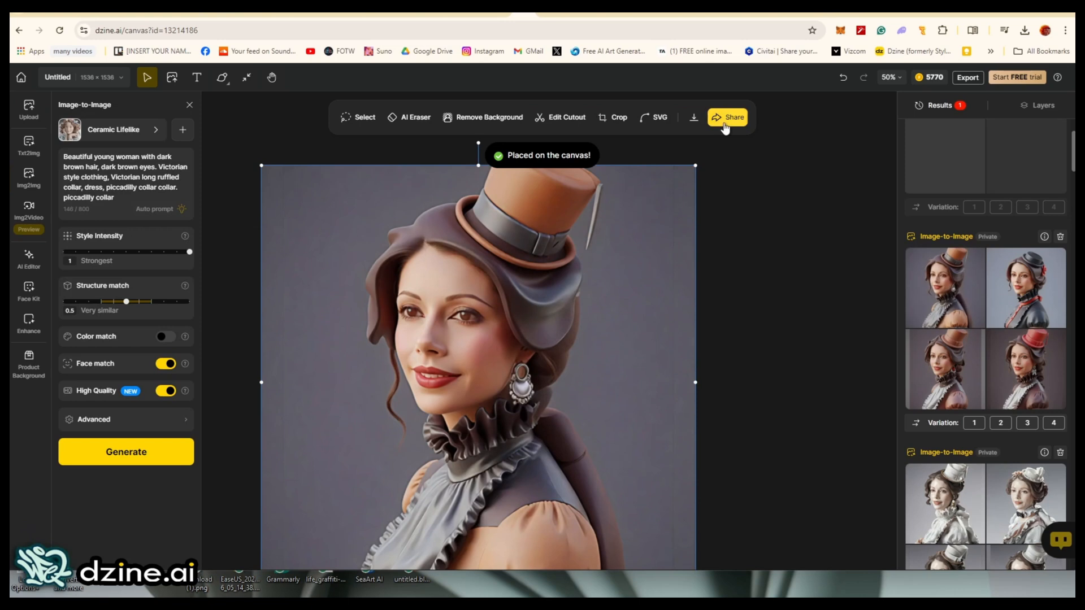
pyautogui.click(1025, 107)
pyautogui.click(890, 77)
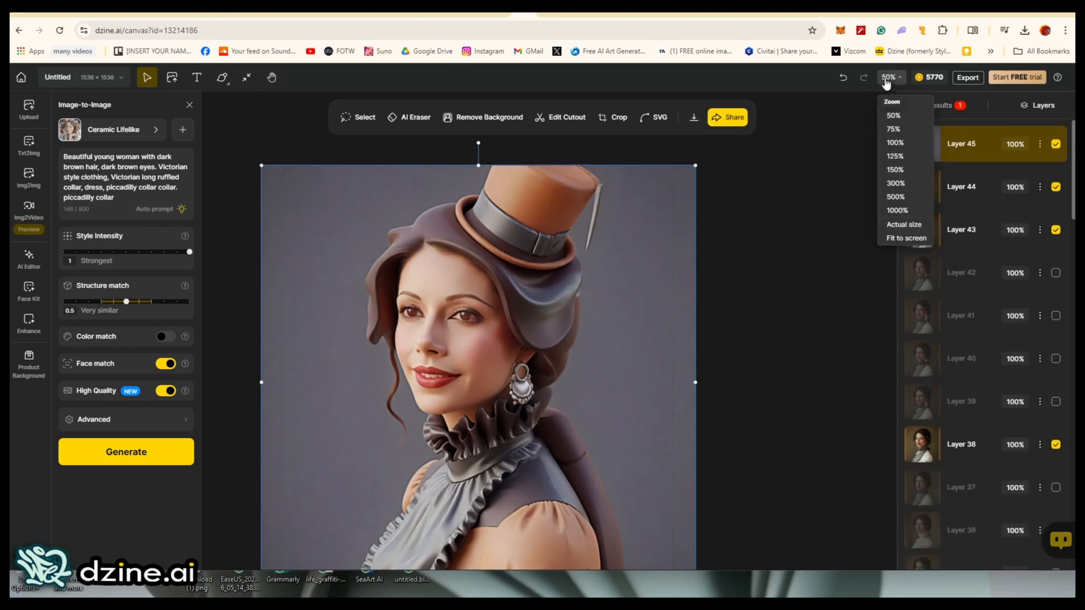
pyautogui.click(895, 142)
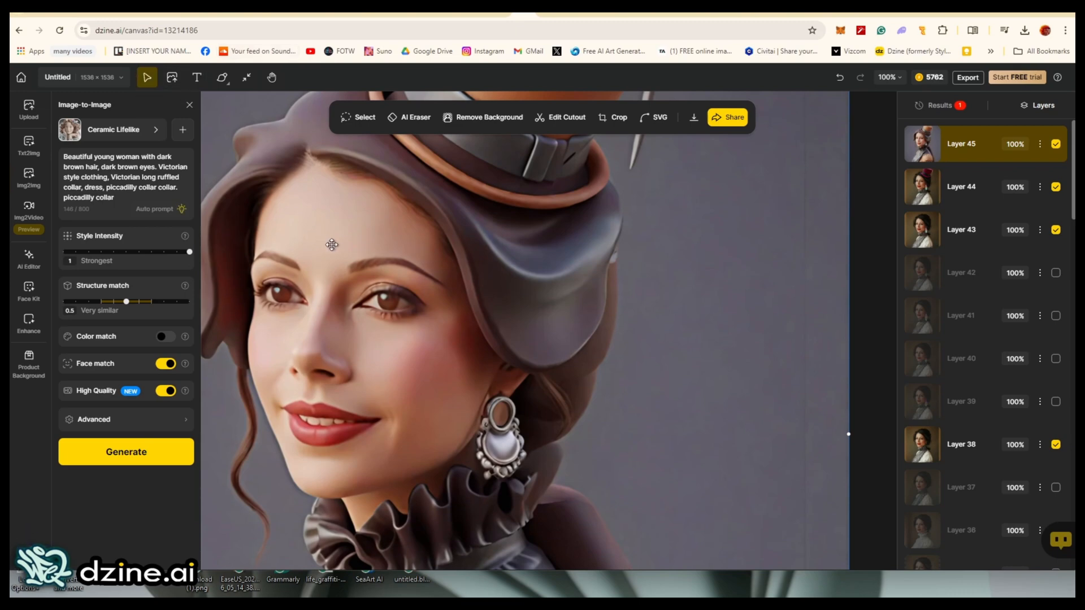
pyautogui.click(272, 77)
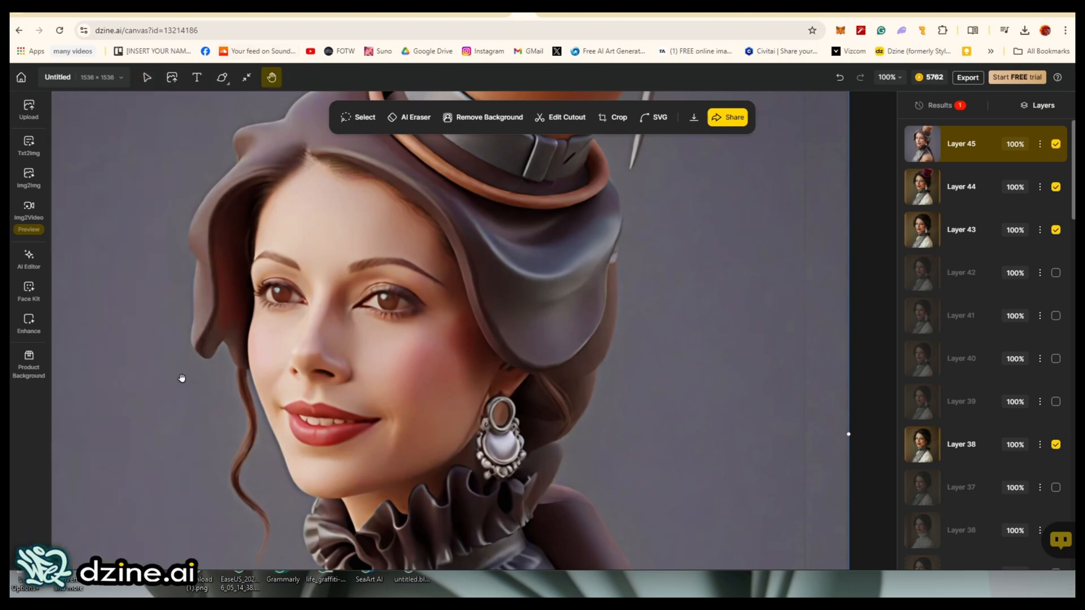
pyautogui.moveTo(204, 422); pyautogui.dragTo(244, 236)
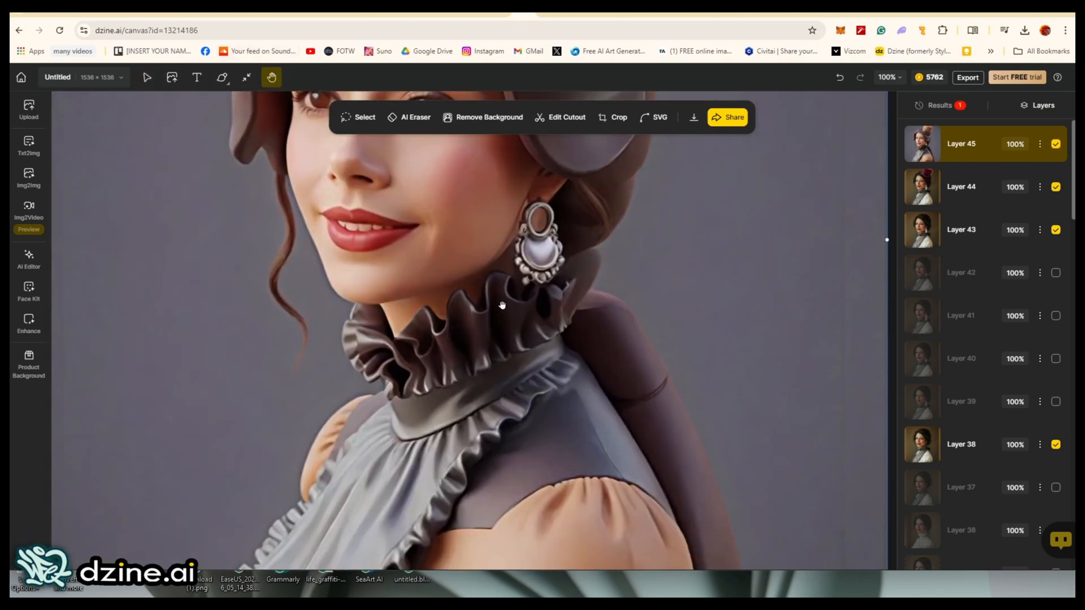
pyautogui.scroll(-3, 436, 351)
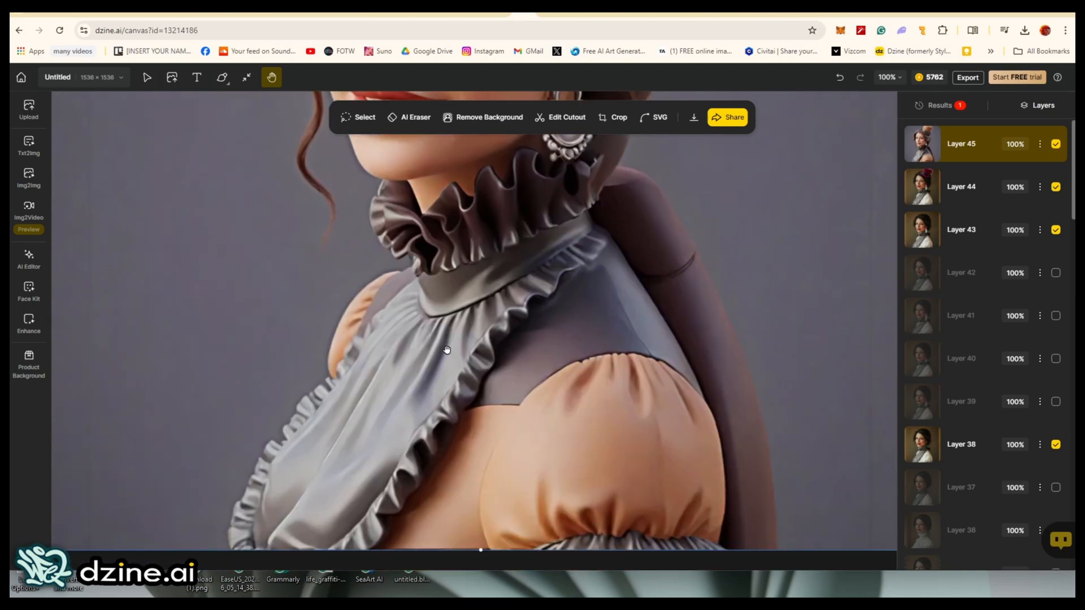
pyautogui.scroll(3, 436, 350)
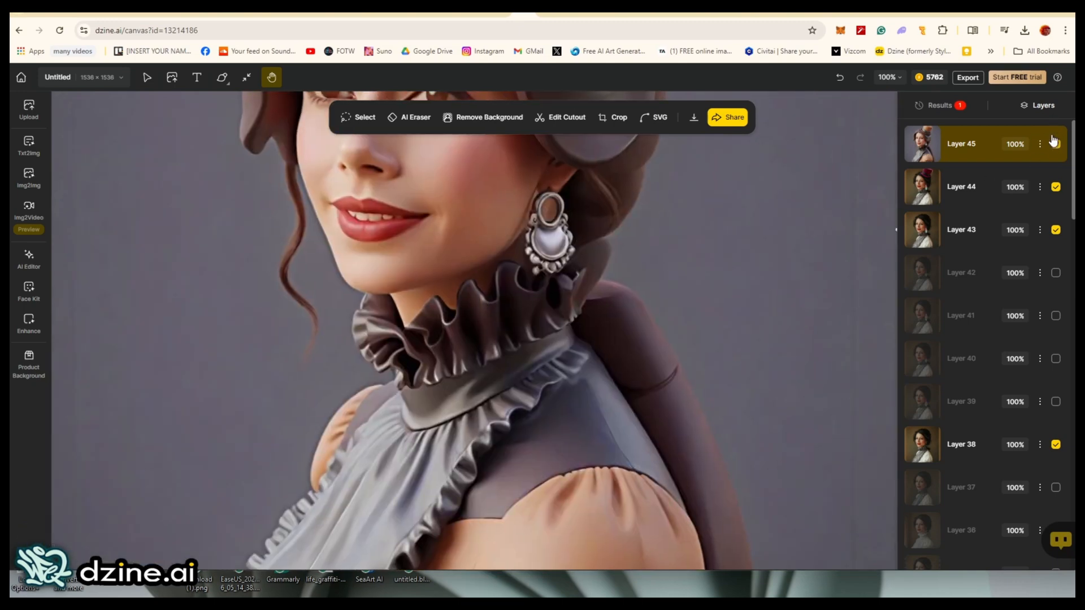
# - Toggle the visibility of the 3D-rendered portrait layer to compare it with the pink-hat portrait, and leave it hidden
pyautogui.click(1055, 144)
pyautogui.click(1056, 145)
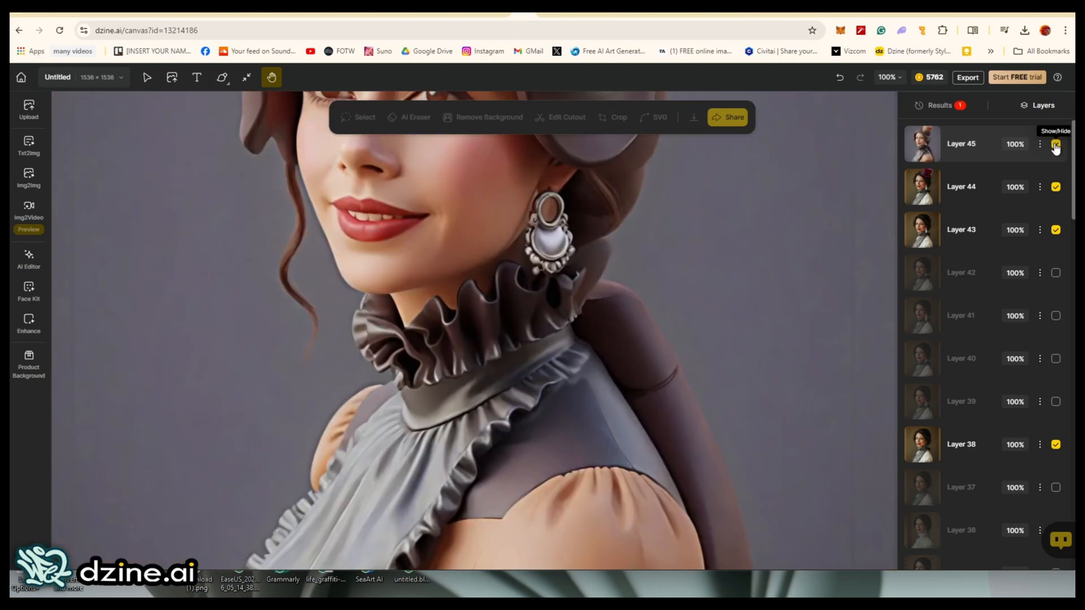
pyautogui.click(1056, 146)
pyautogui.click(1056, 144)
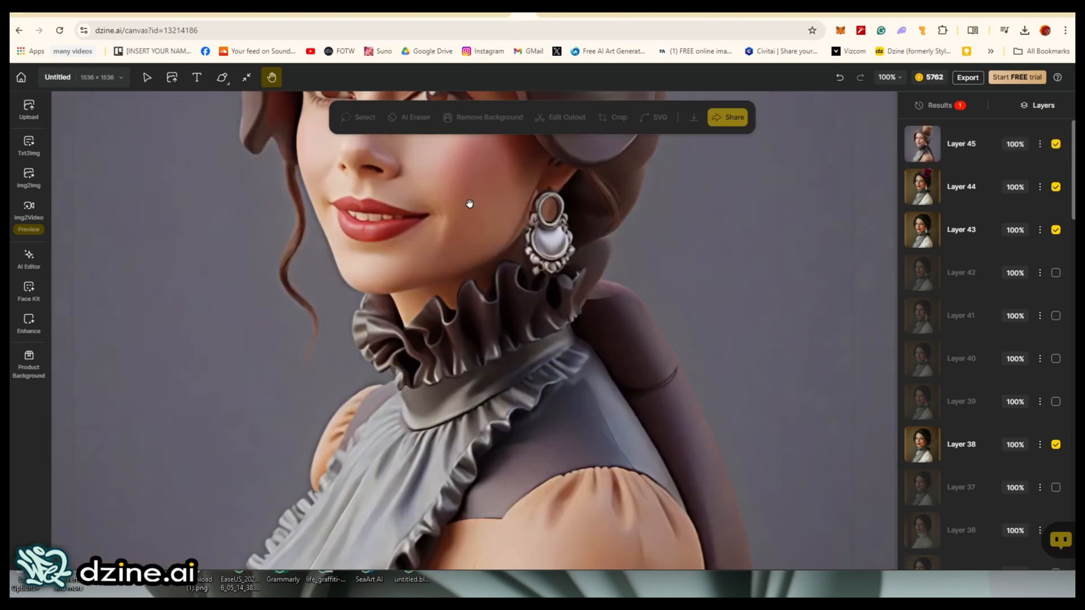
pyautogui.scroll(5, 464, 293)
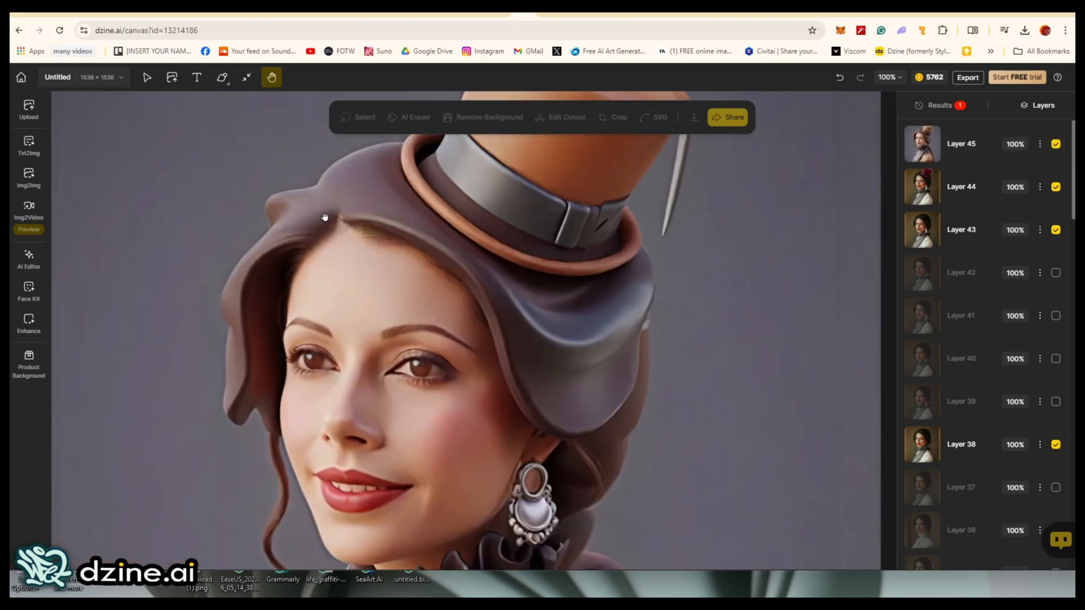
pyautogui.click(1056, 145)
pyautogui.click(1056, 146)
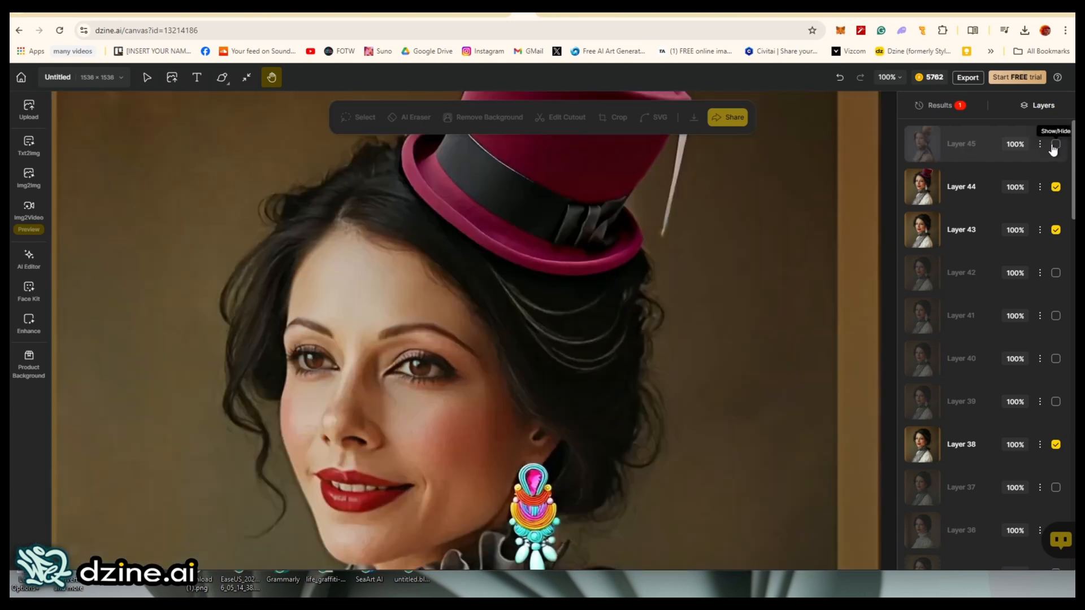
pyautogui.click(1054, 146)
# - Preview the new Ceramic Lifelike results and place the portrait with the ruffled headband and animal figurine on the canvas
pyautogui.click(940, 105)
pyautogui.moveTo(959, 156)
pyautogui.scroll(2, 959, 156)
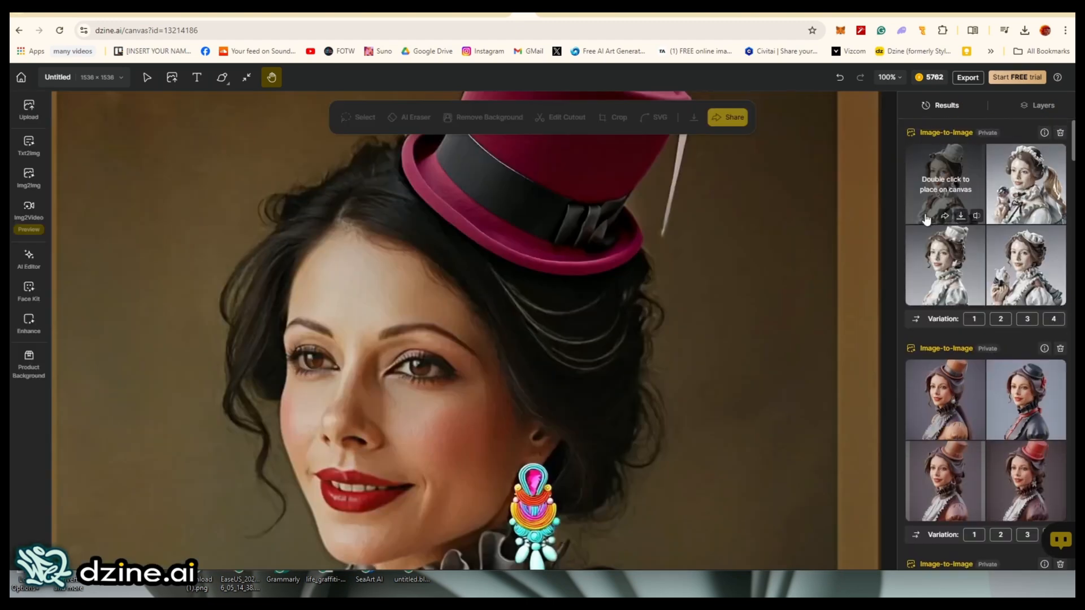
pyautogui.moveTo(940, 199)
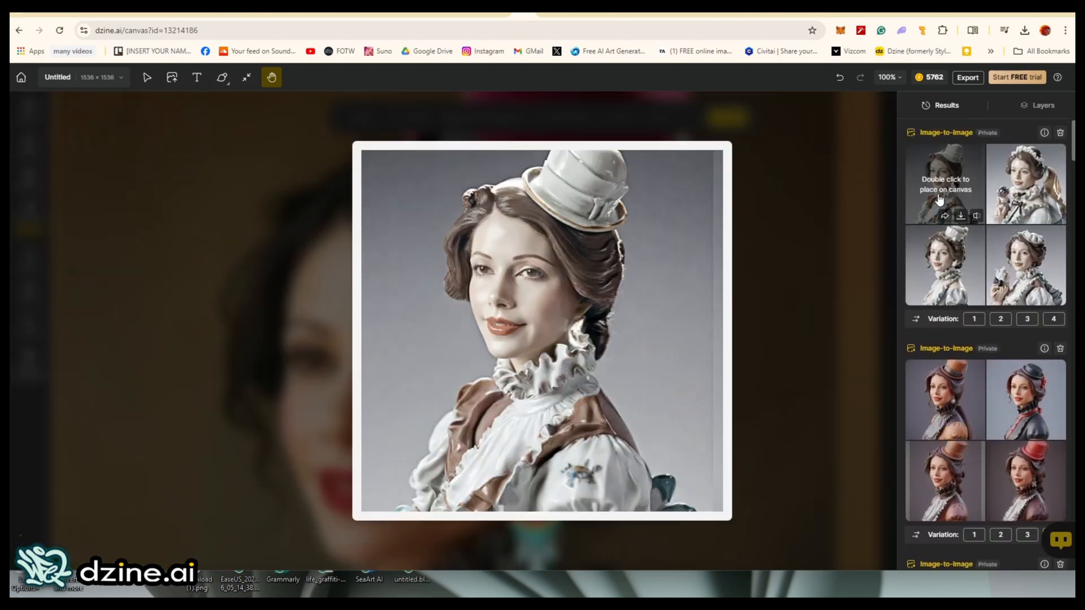
pyautogui.moveTo(1020, 187)
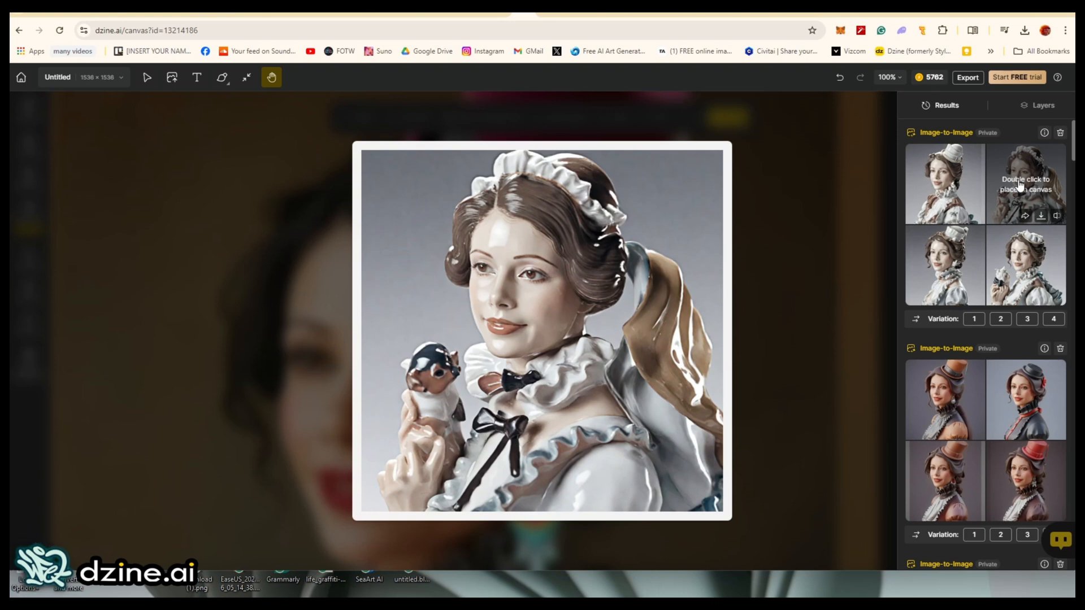
pyautogui.moveTo(1044, 262)
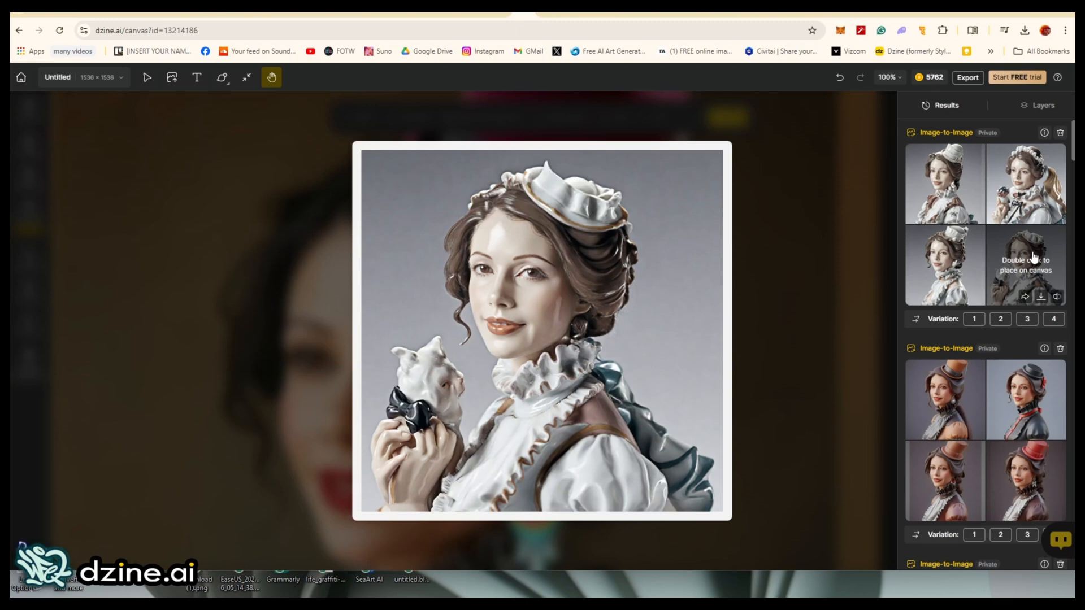
pyautogui.doubleClick(1003, 186)
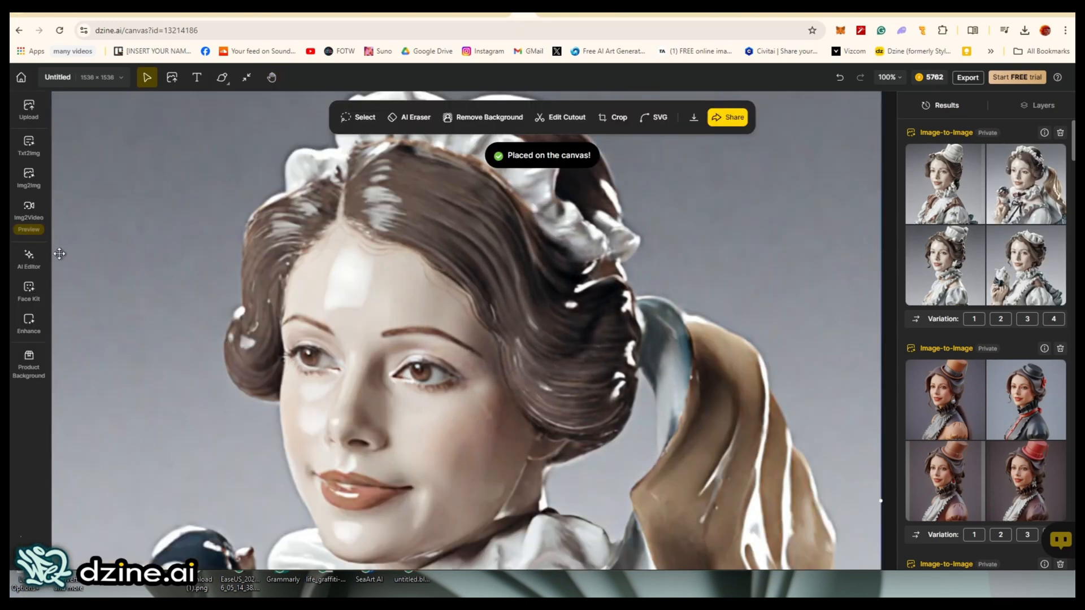
pyautogui.scroll(-2, 102, 283)
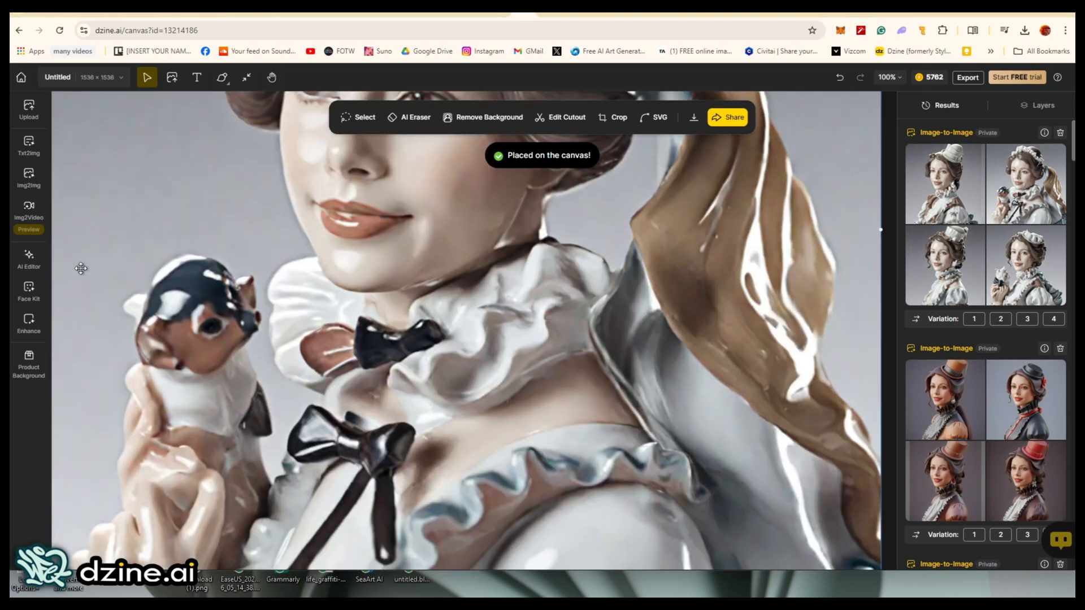
# - Open Local Edit and replace its prompt with "Squirrel in hand, ceramic squirrel."
pyautogui.click(29, 260)
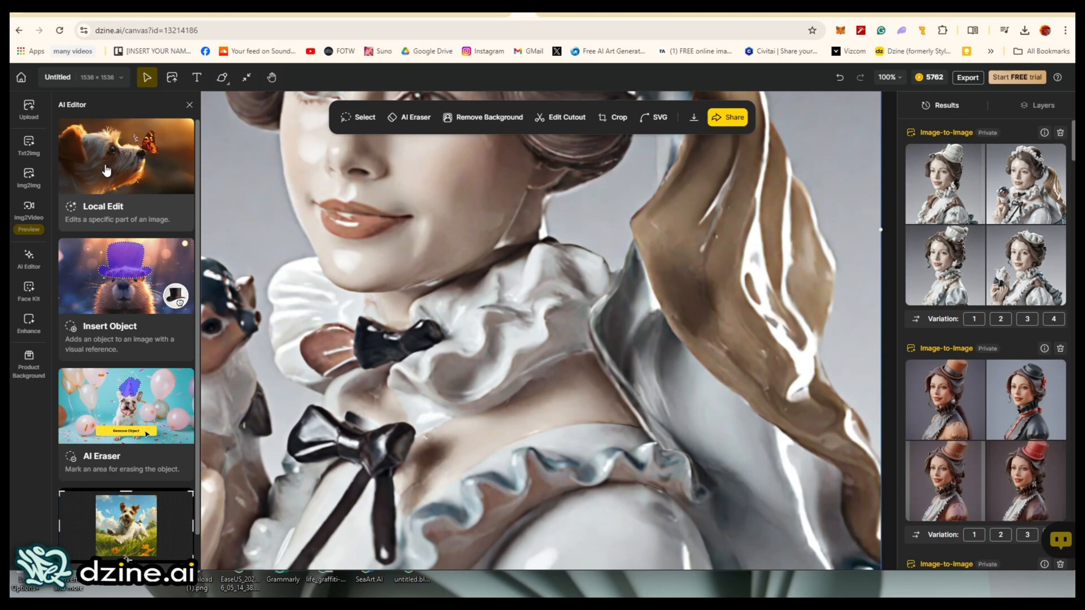
pyautogui.click(149, 133)
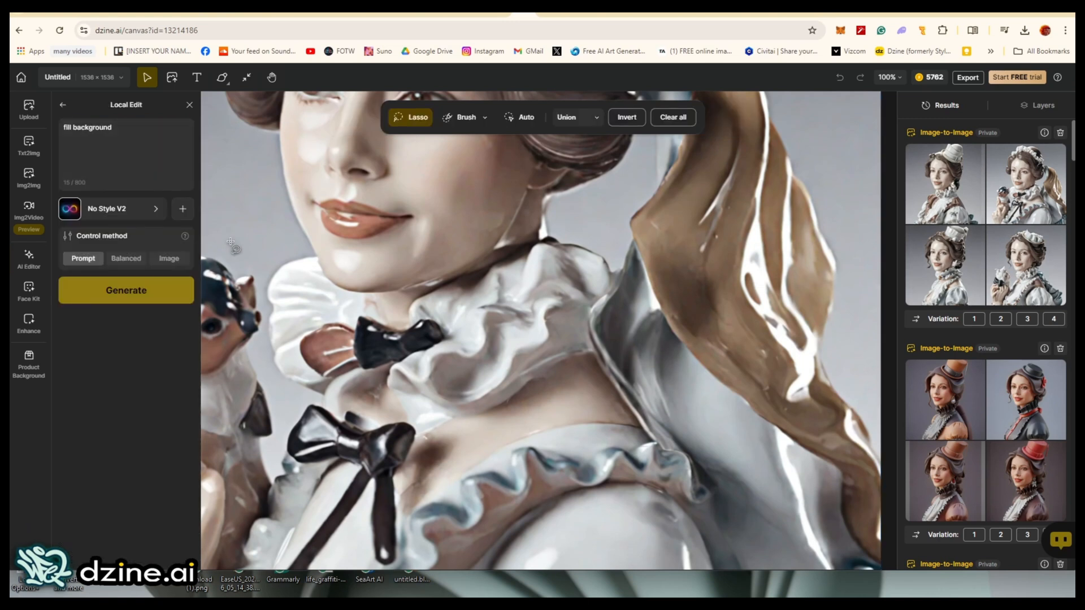
pyautogui.click(109, 154)
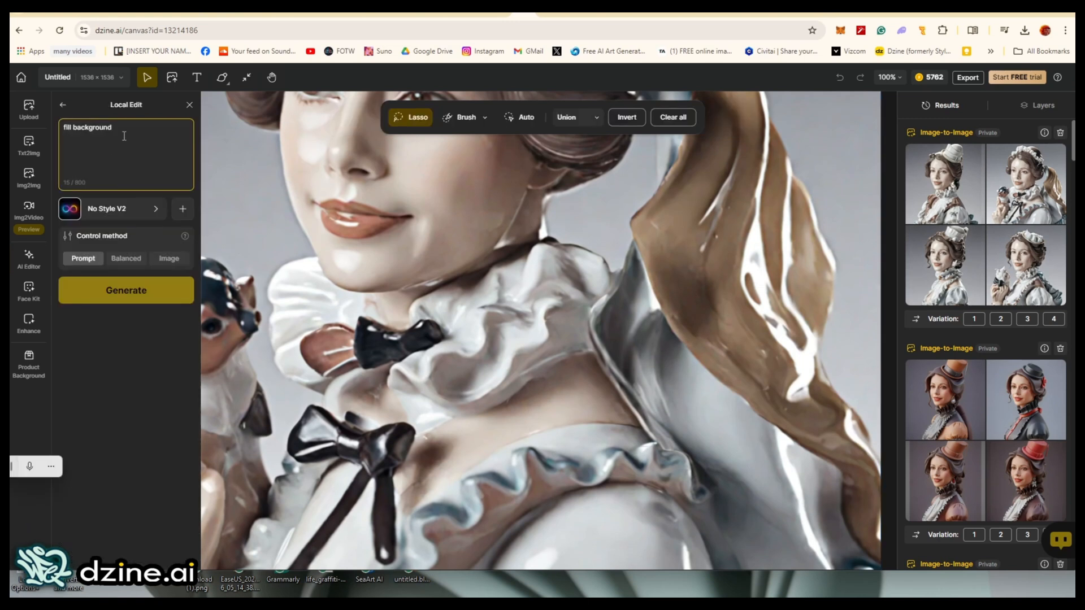
pyautogui.press('BackSpace')
pyautogui.press('capslock')
pyautogui.write('S')
pyautogui.press('capslock')
pyautogui.write('querel')
pyautogui.rightClick(67, 126)
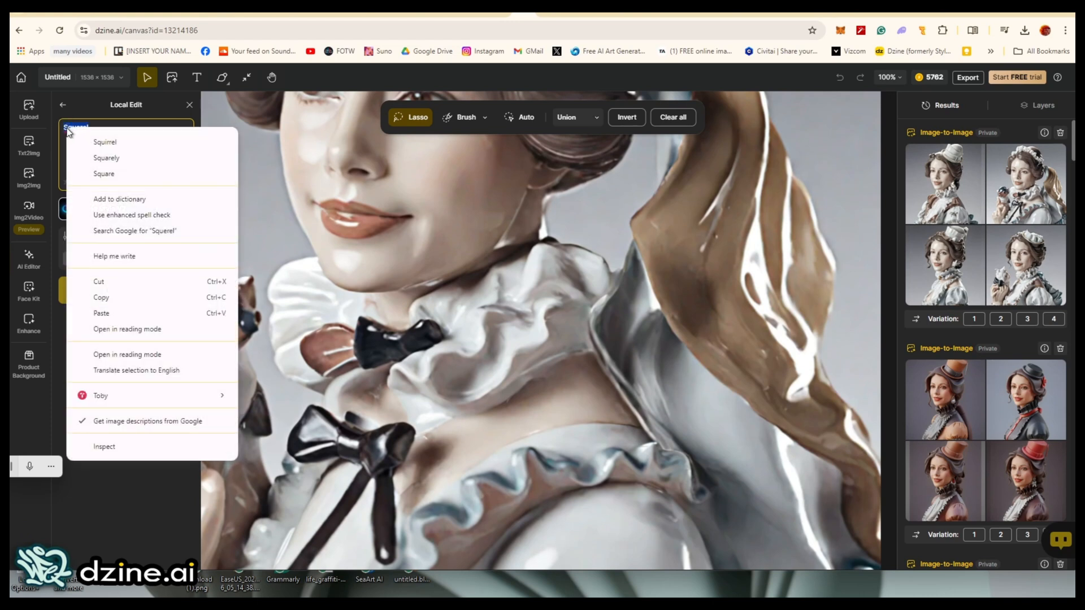
pyautogui.click(134, 141)
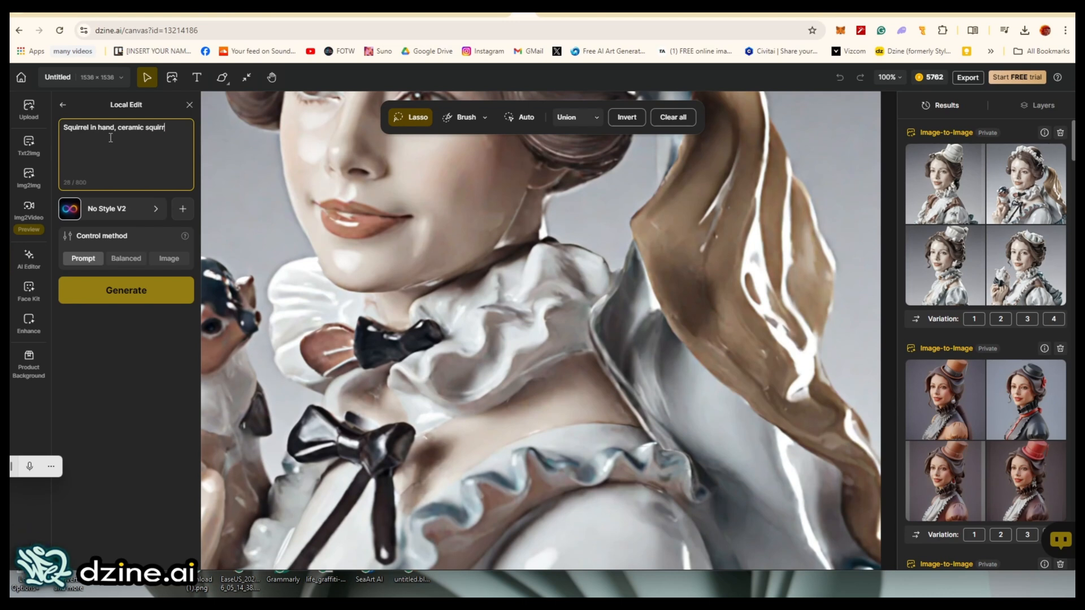
# - Set the Local Edit control method to Balanced and choose the Ceramic Lifelike style
pyautogui.click(126, 259)
pyautogui.click(120, 206)
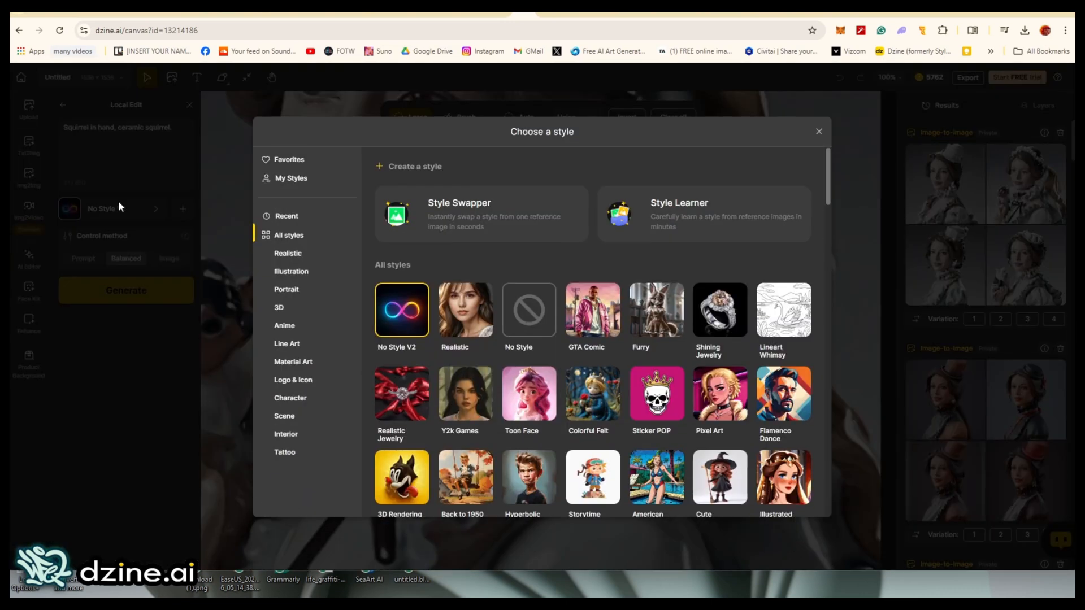
pyautogui.scroll(-4, 416, 356)
pyautogui.click(414, 411)
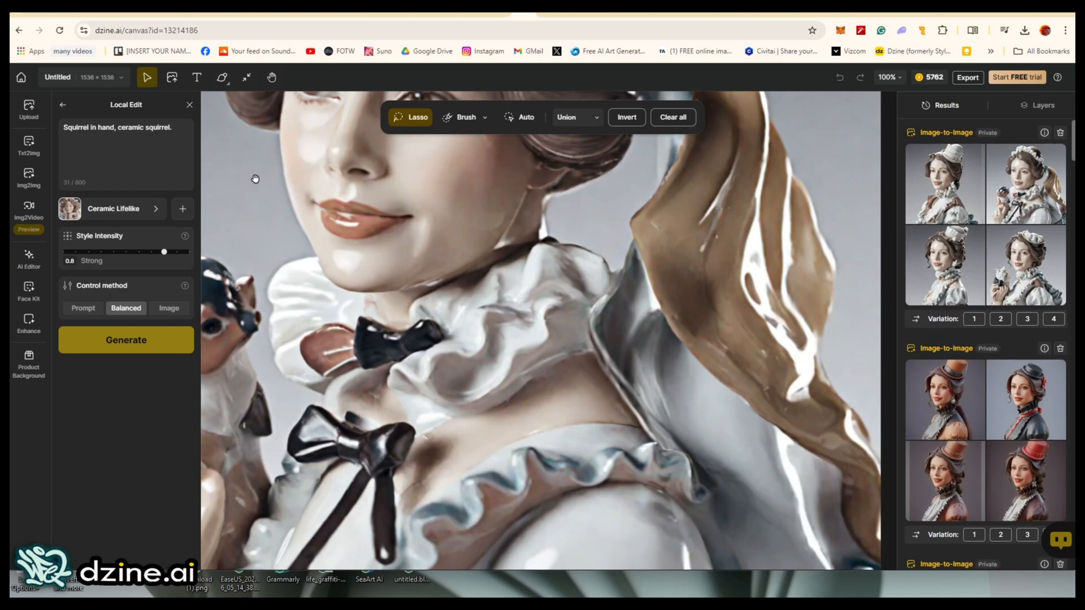
# - Lasso the animal figurine and the fingers holding it, and generate the Local Edit with the Prompt control method
pyautogui.moveTo(254, 177); pyautogui.dragTo(485, 150)
pyautogui.moveTo(396, 192)
pyautogui.mouseDown()
pyautogui.moveTo(425, 192)
pyautogui.moveTo(488, 237)
pyautogui.moveTo(514, 427)
pyautogui.moveTo(447, 559)
pyautogui.moveTo(343, 517)
pyautogui.moveTo(334, 170)
pyautogui.moveTo(393, 192)
pyautogui.mouseUp()
pyautogui.hscroll(1, 365, 214)
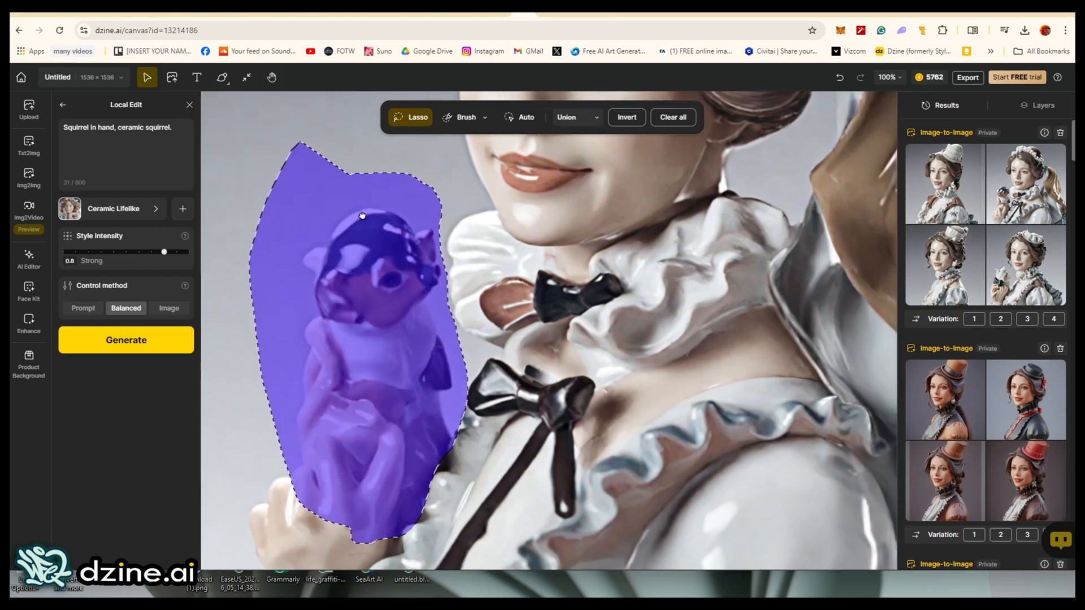
pyautogui.click(83, 310)
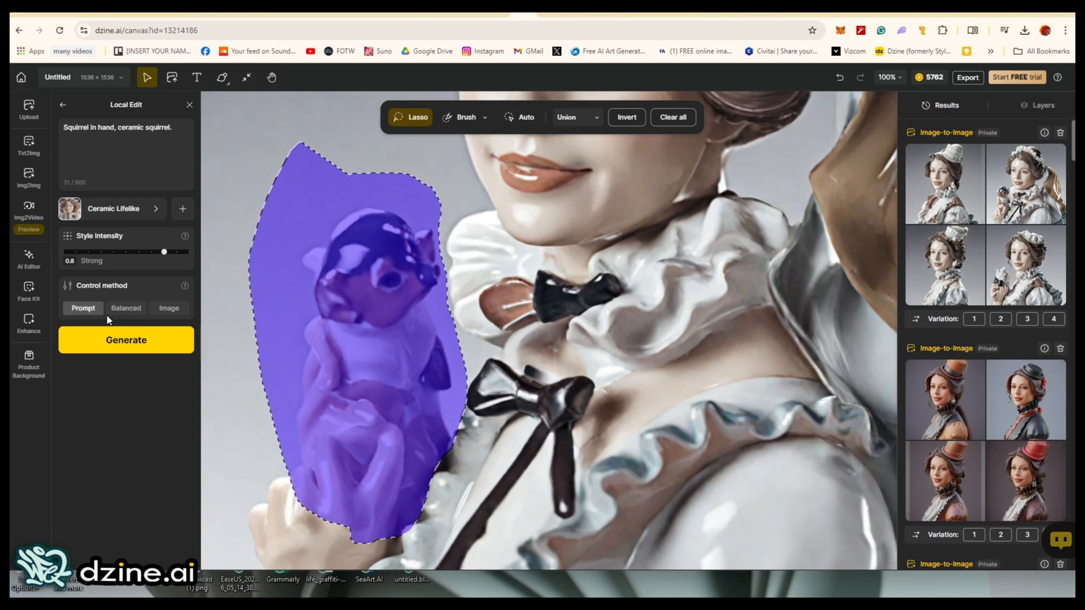
pyautogui.click(115, 339)
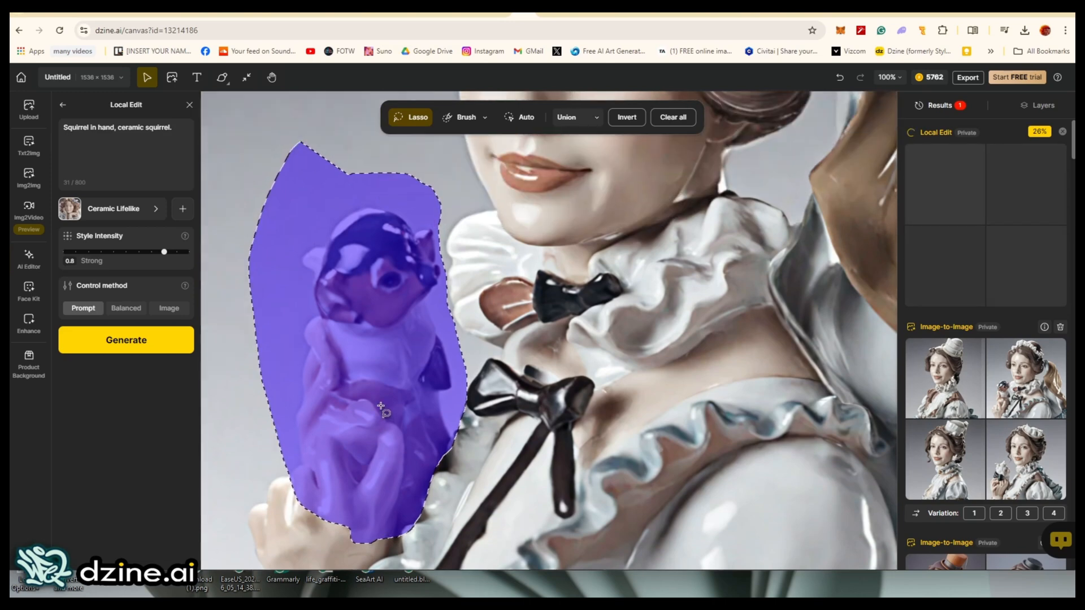
pyautogui.scroll(-2, 338, 447)
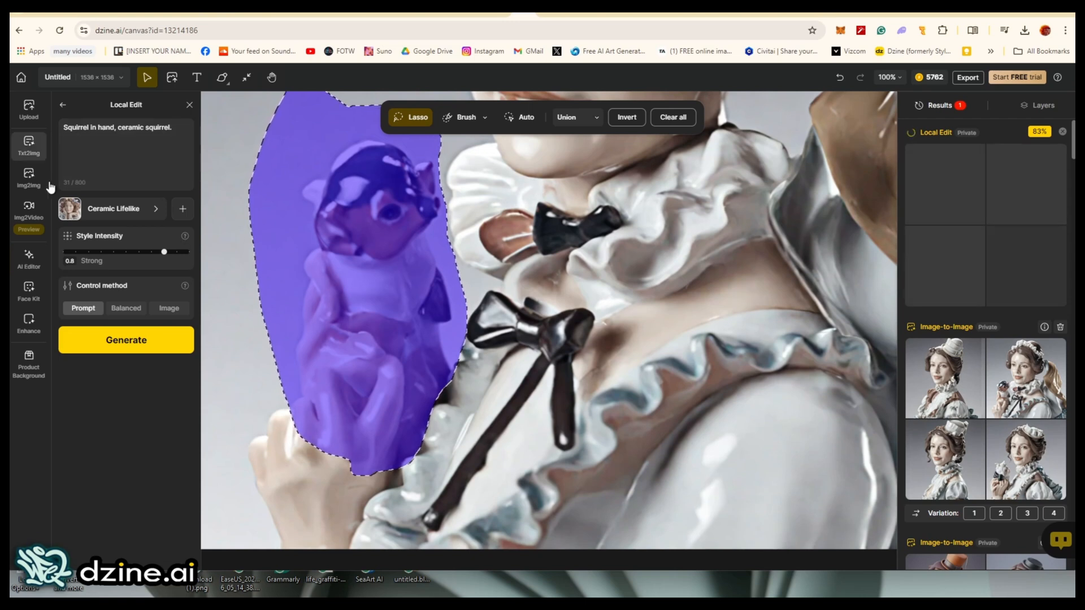
# - Switch the Local Edit control method to Balanced and preview the generated ceramic squirrel results enlarged
pyautogui.click(125, 310)
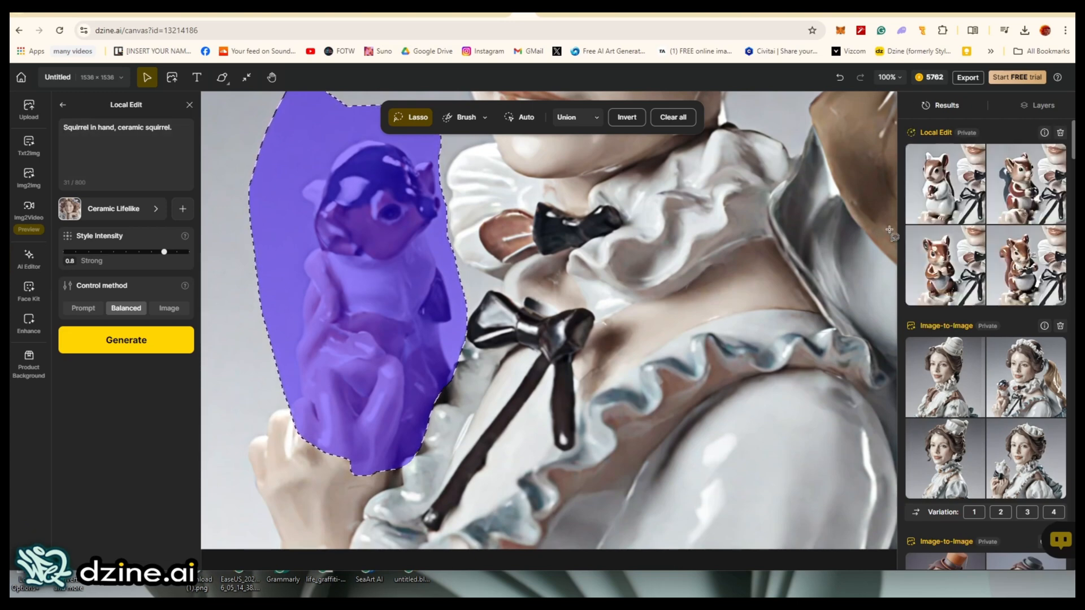
pyautogui.moveTo(947, 195)
pyautogui.moveTo(1001, 192)
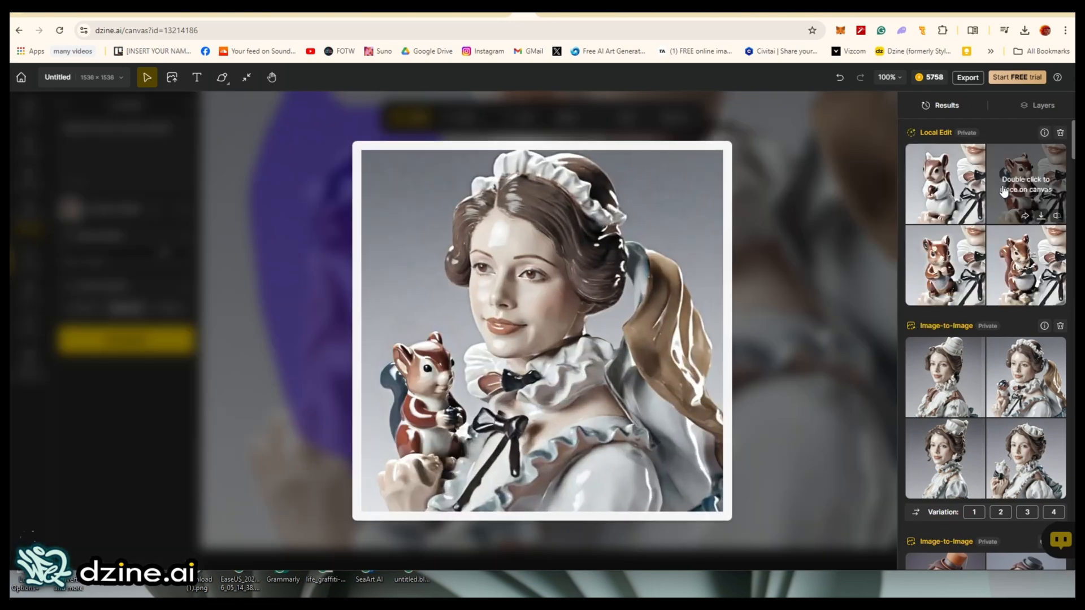
pyautogui.moveTo(1029, 262)
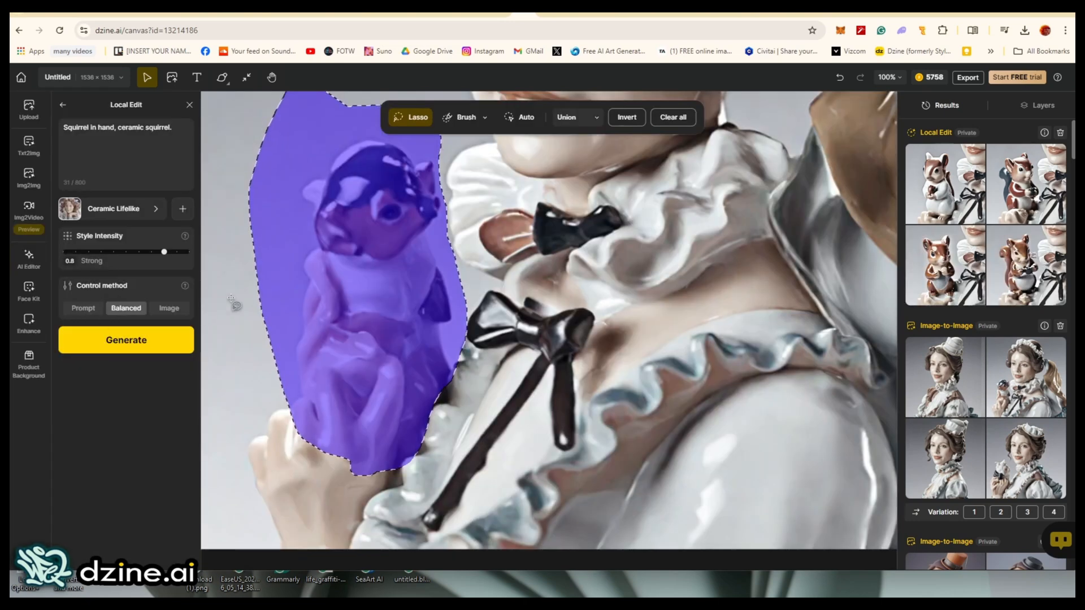
# - Clear the selection and lasso the animal figurine together with the woman's whole hand
pyautogui.click(674, 119)
pyautogui.moveTo(287, 387)
pyautogui.mouseDown()
pyautogui.moveTo(287, 226)
pyautogui.moveTo(310, 157)
pyautogui.moveTo(355, 129)
pyautogui.moveTo(419, 145)
pyautogui.moveTo(440, 173)
pyautogui.mouseUp()
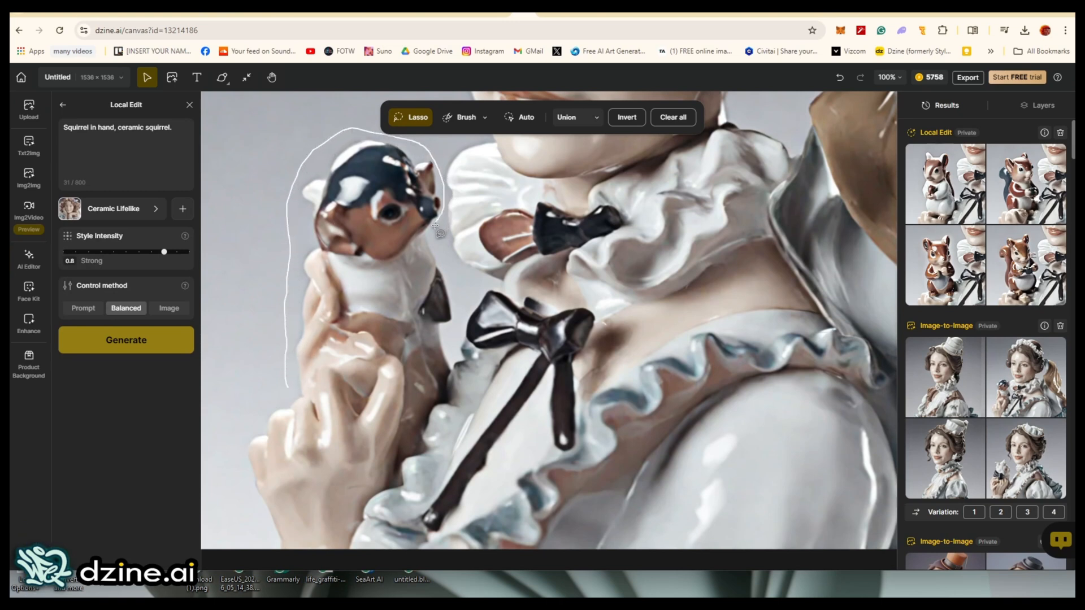
pyautogui.moveTo(446, 285)
pyautogui.mouseDown()
pyautogui.moveTo(453, 316)
pyautogui.moveTo(420, 426)
pyautogui.moveTo(326, 553)
pyautogui.moveTo(262, 549)
pyautogui.moveTo(240, 474)
pyautogui.moveTo(245, 444)
pyautogui.mouseUp()
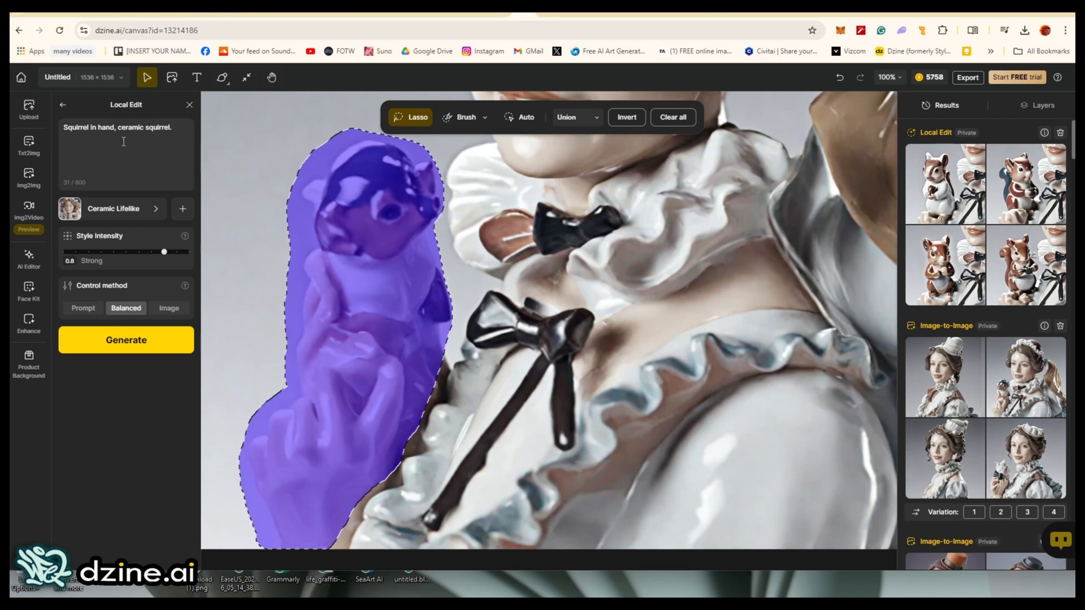
# - Change the Local Edit prompt to "Squirrel in woman's hand, ceramic cute squirrel."
pyautogui.click(116, 127)
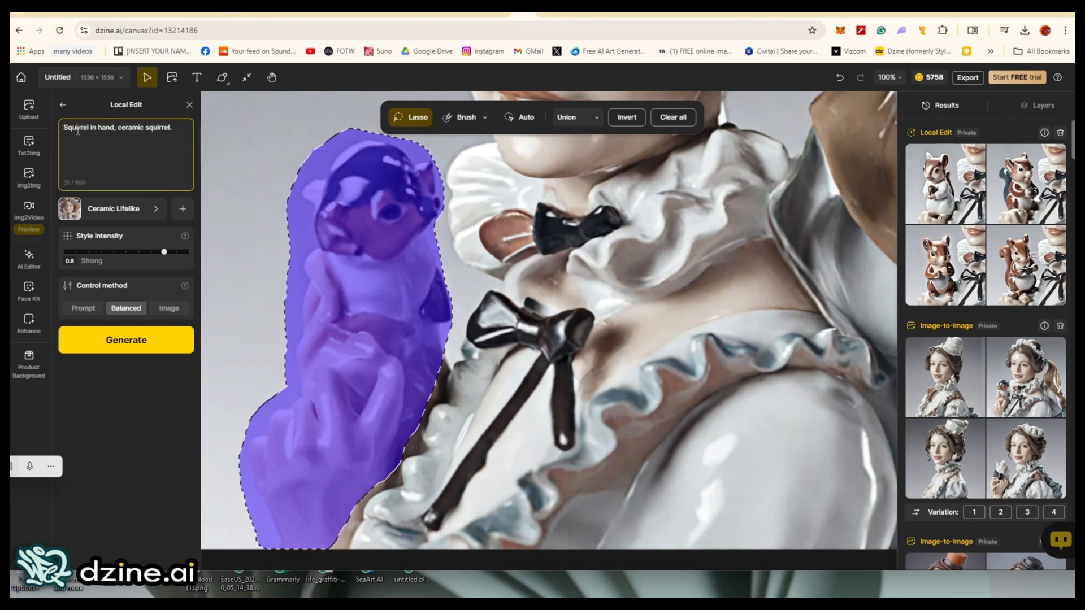
pyautogui.write('womans')
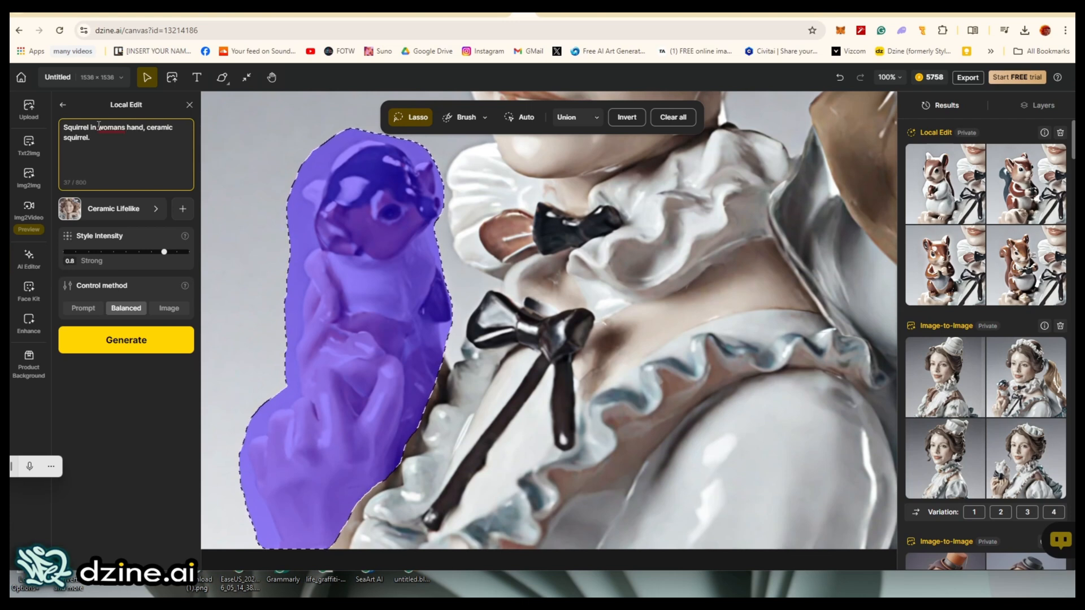
pyautogui.rightClick(106, 127)
pyautogui.click(144, 143)
pyautogui.click(67, 138)
pyautogui.write('cute')
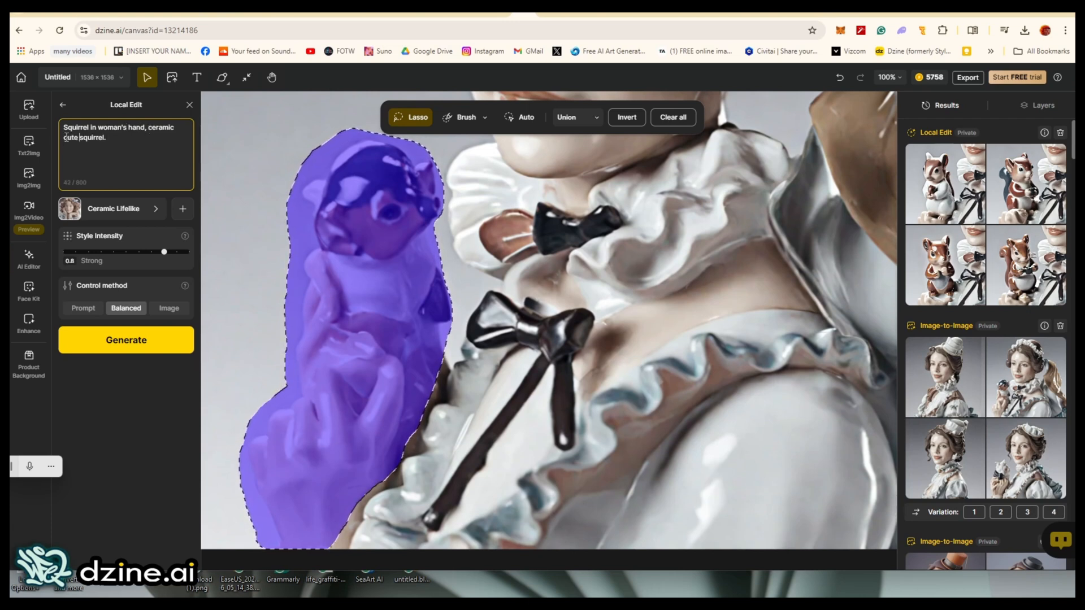
# - Generate the Local Edit, raise Style Intensity to 1 (Strongest), and generate another batch
pyautogui.click(112, 341)
pyautogui.moveTo(162, 253); pyautogui.dragTo(190, 253)
pyautogui.click(115, 346)
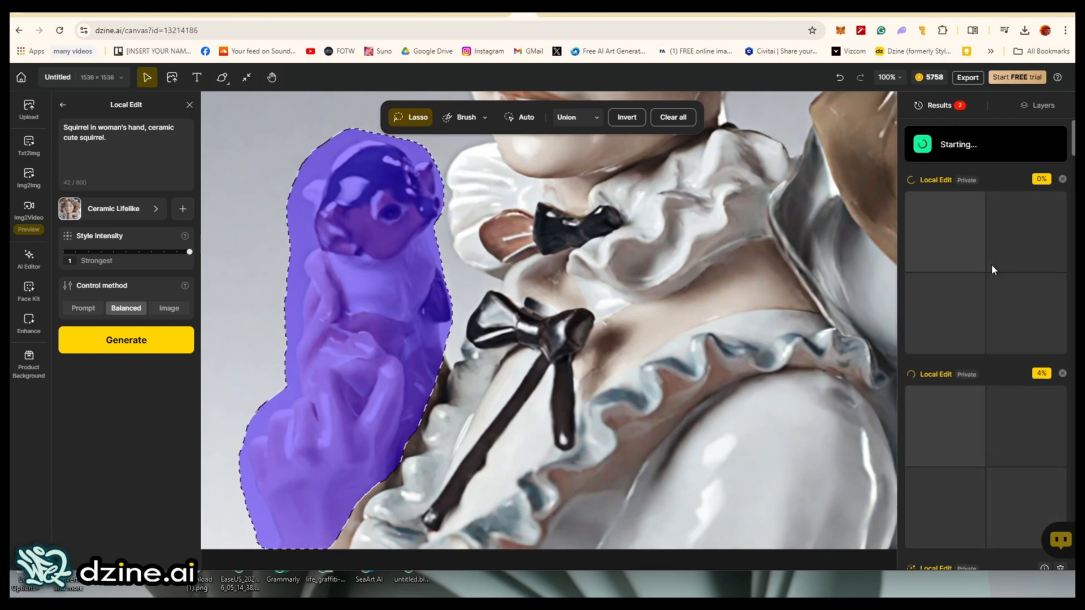
pyautogui.scroll(-4, 979, 315)
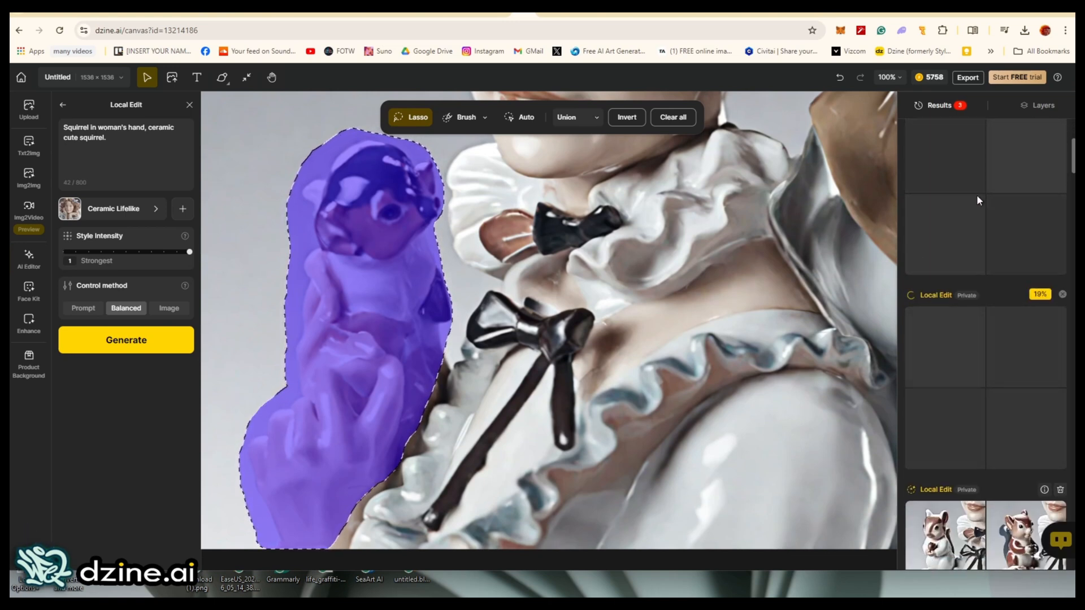
pyautogui.moveTo(933, 82)
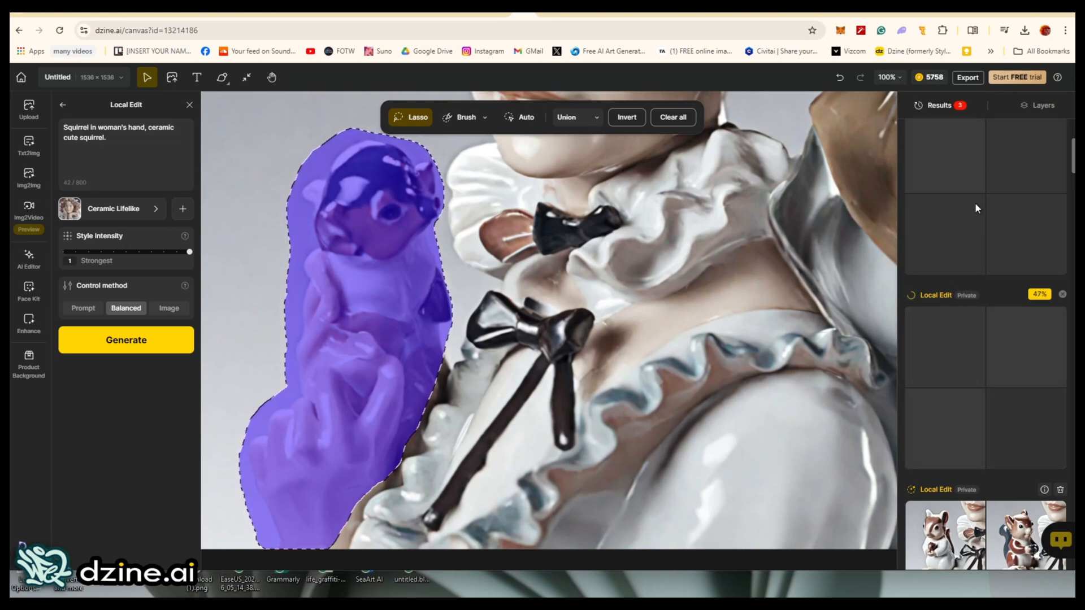
# - Leave Local Edit for Text-to-Image and preview the first finished batch of squirrel results enlarged
pyautogui.click(1039, 106)
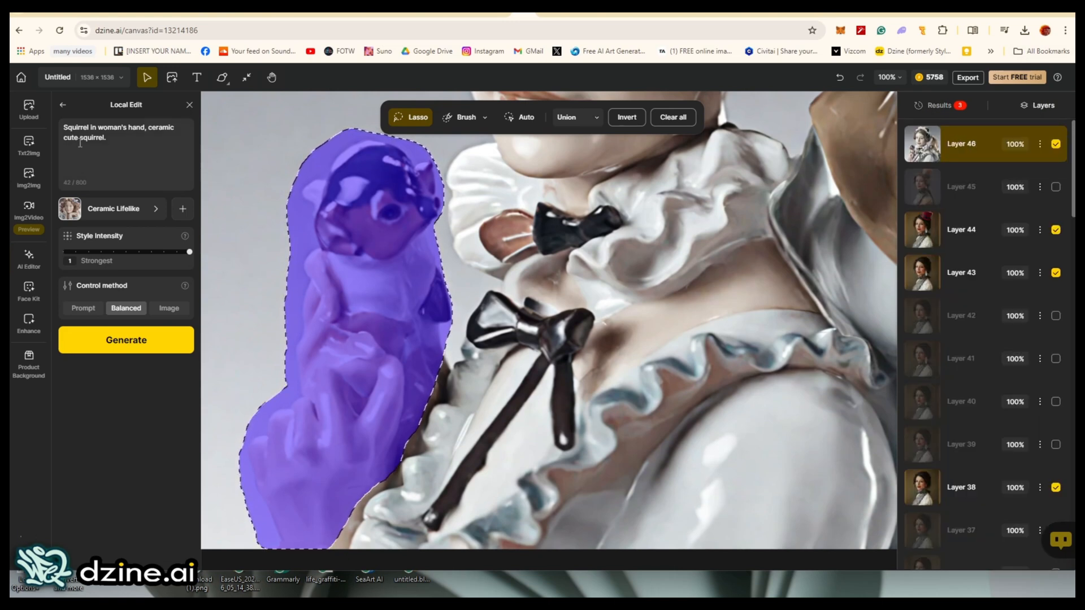
pyautogui.click(29, 145)
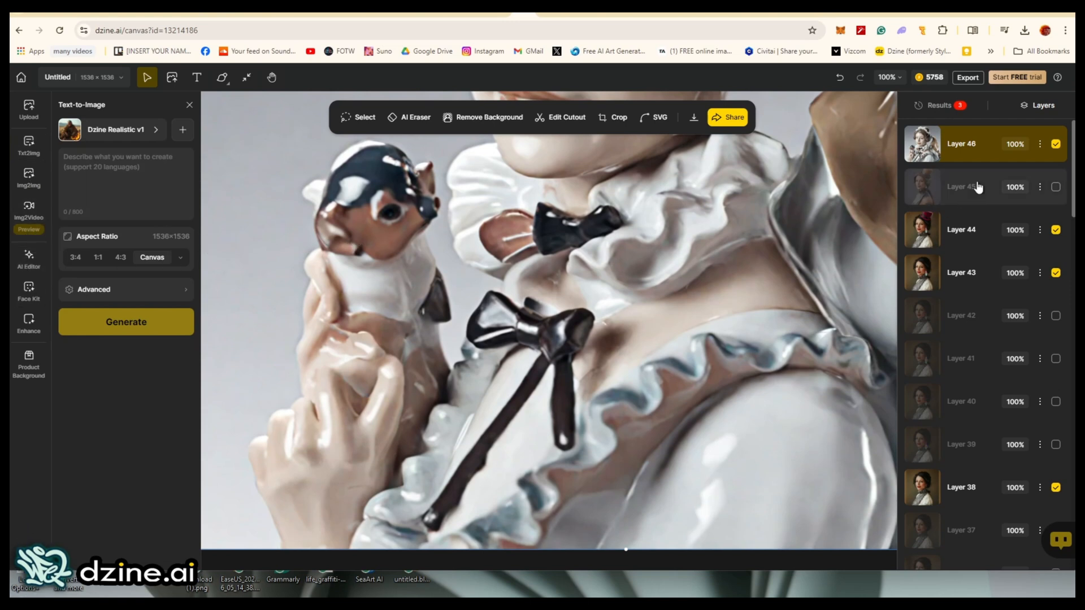
pyautogui.click(959, 107)
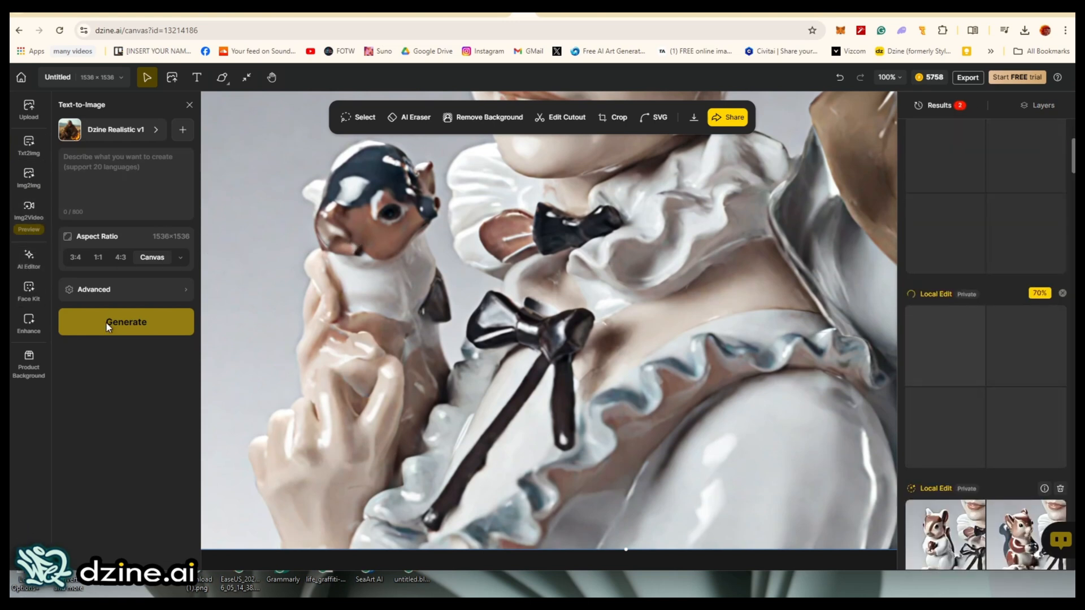
pyautogui.click(914, 213)
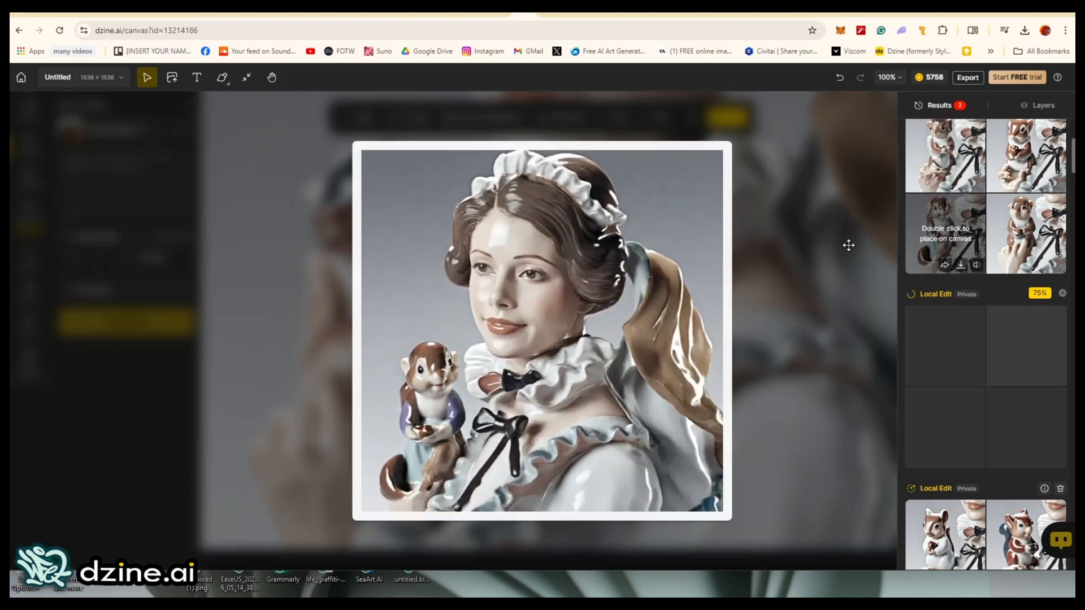
pyautogui.click(998, 257)
pyautogui.scroll(-5, 951, 447)
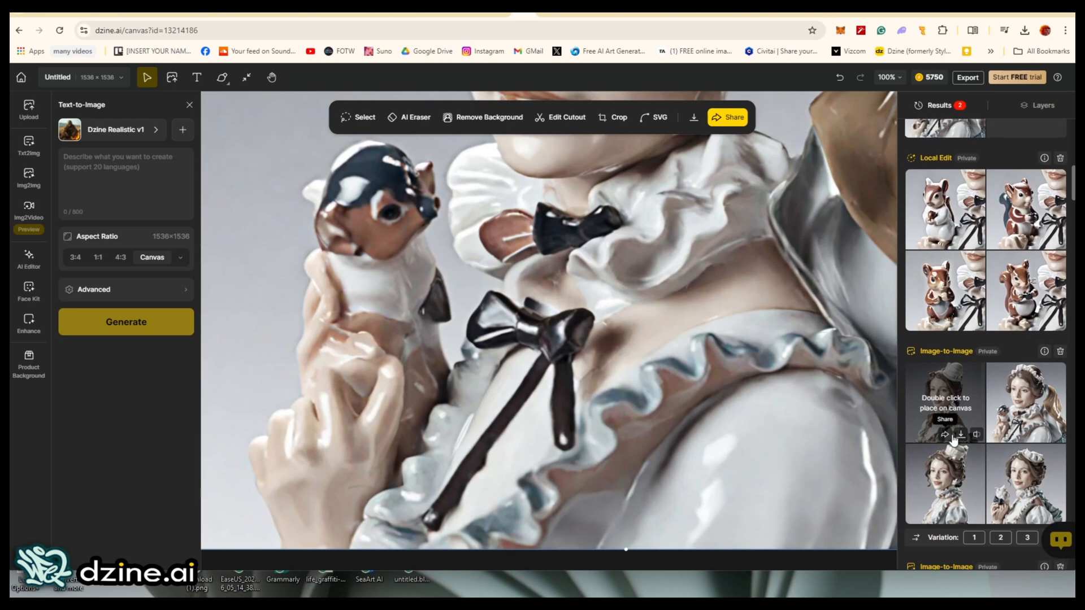
pyautogui.scroll(4, 953, 440)
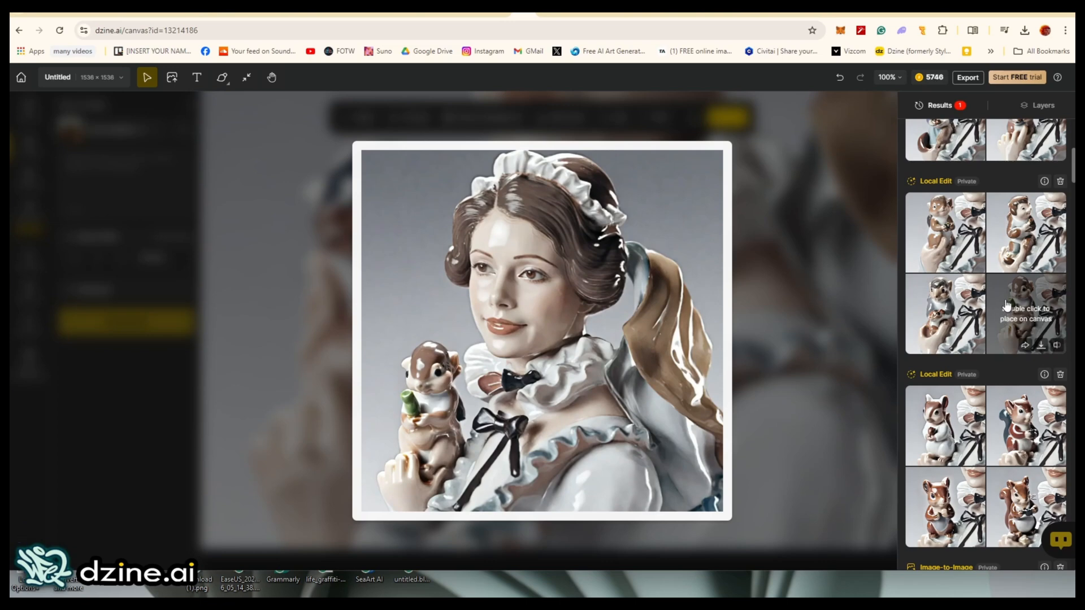
# - Compare the individual ceramic squirrel variants across the new Local Edit batches in enlarged previews
pyautogui.doubleClick(1009, 252)
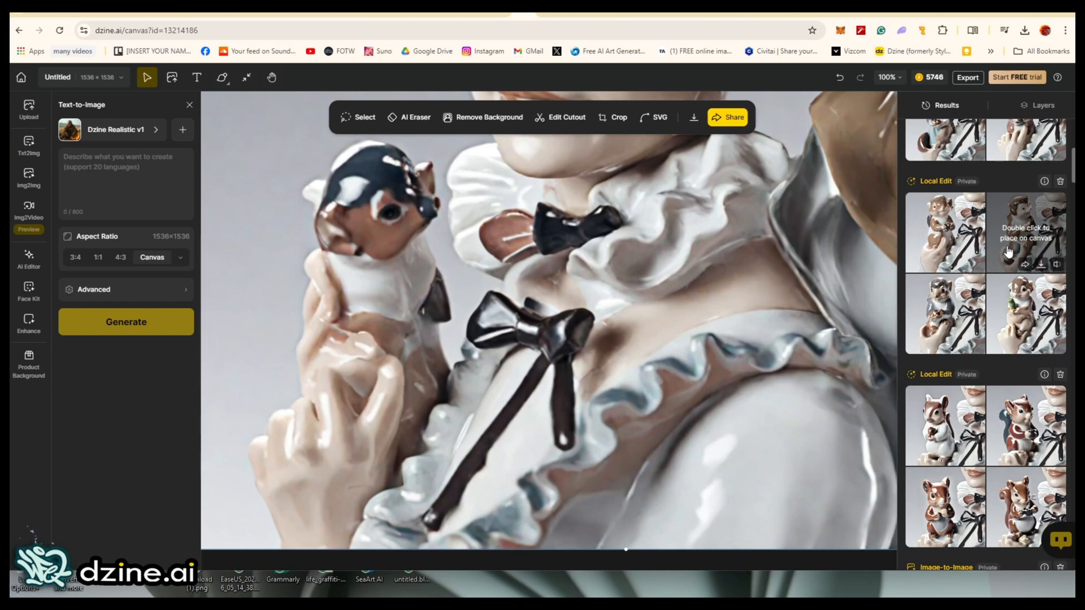
pyautogui.moveTo(934, 257)
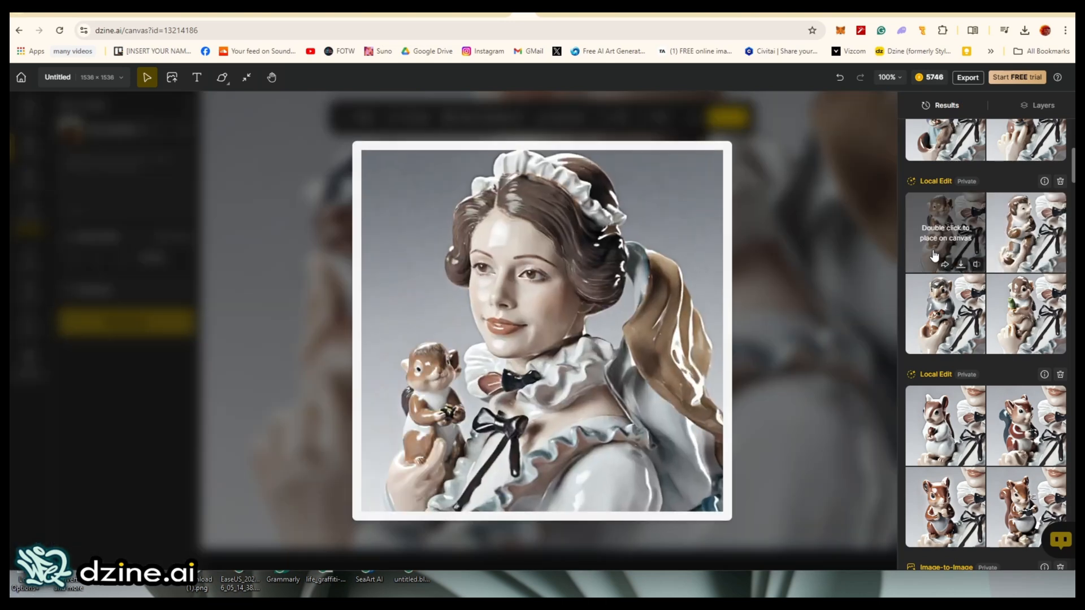
pyautogui.scroll(-1, 938, 265)
pyautogui.moveTo(947, 304)
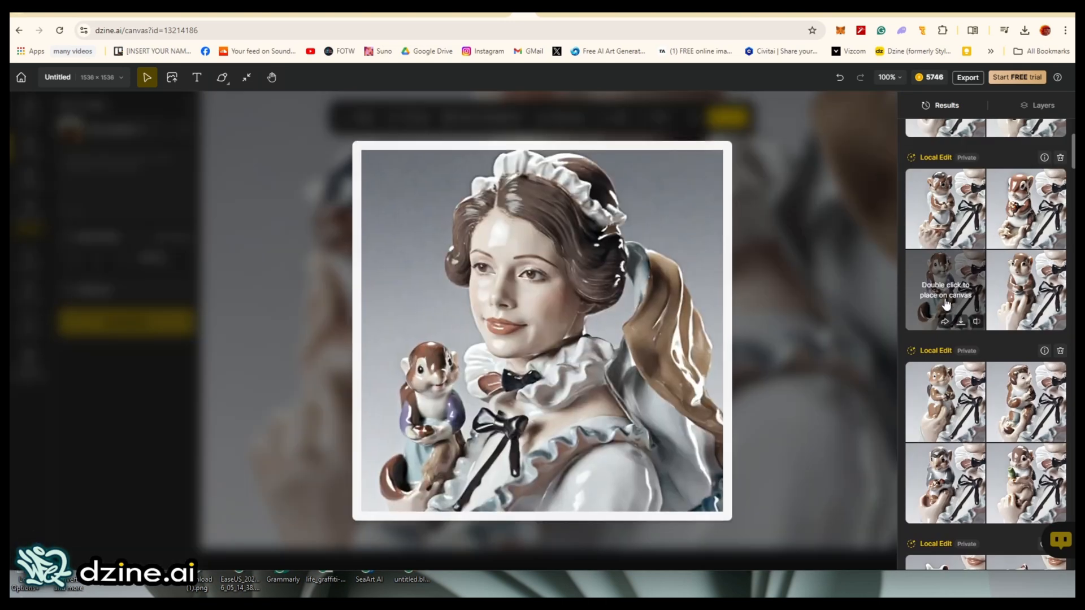
pyautogui.moveTo(1004, 305)
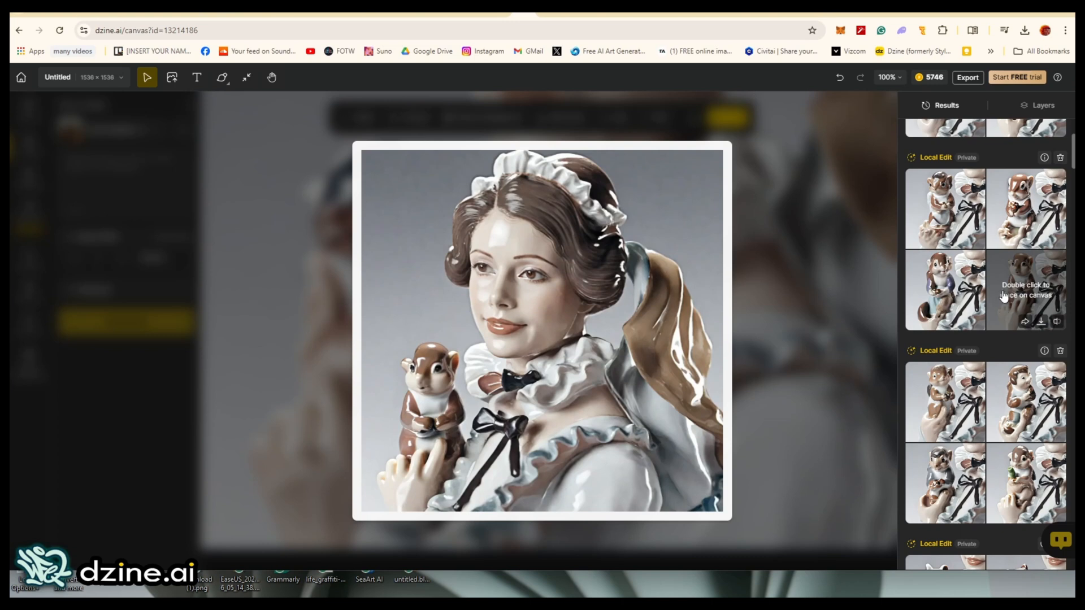
pyautogui.moveTo(1015, 222)
pyautogui.moveTo(954, 219)
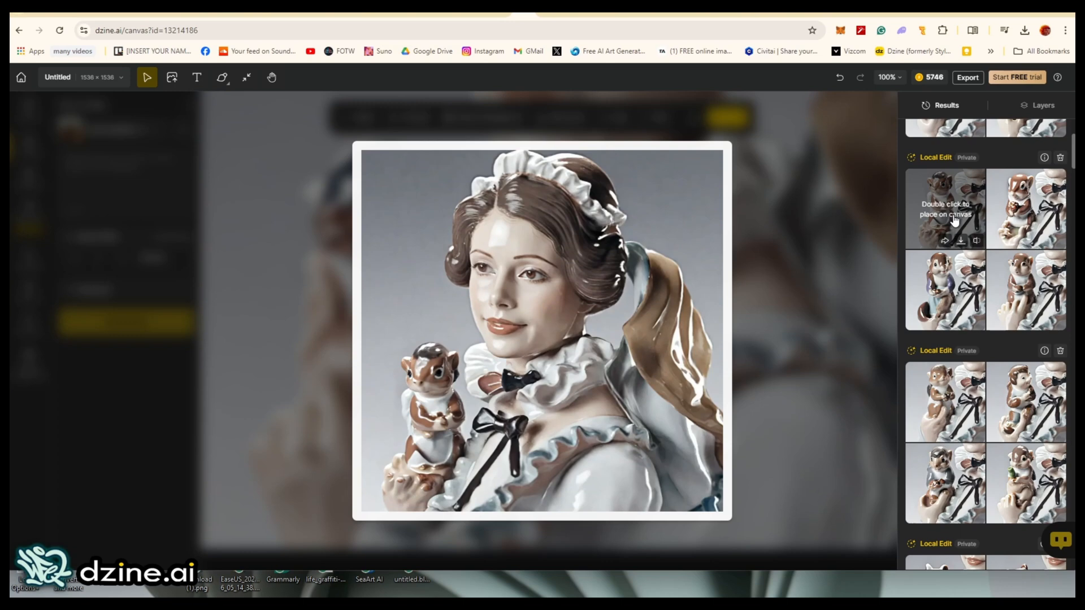
pyautogui.scroll(-1, 954, 219)
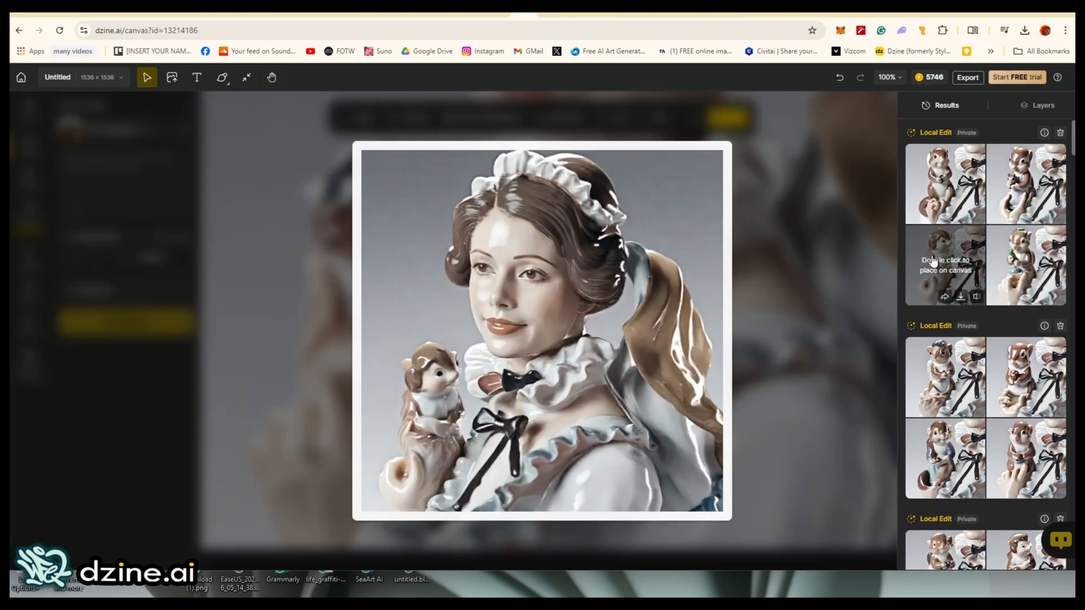
pyautogui.moveTo(1006, 264)
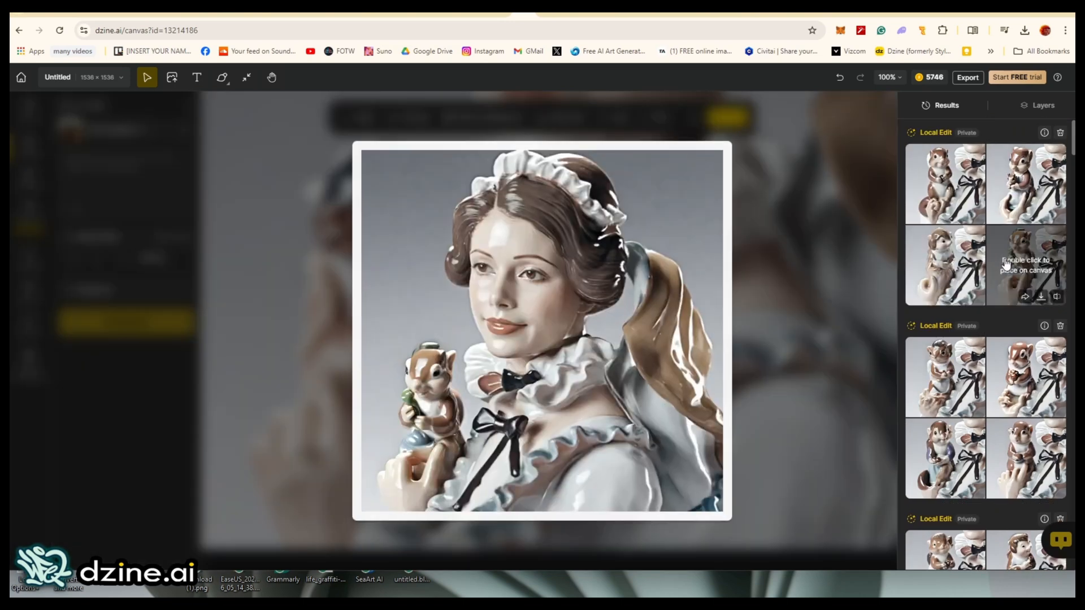
pyautogui.moveTo(1005, 189)
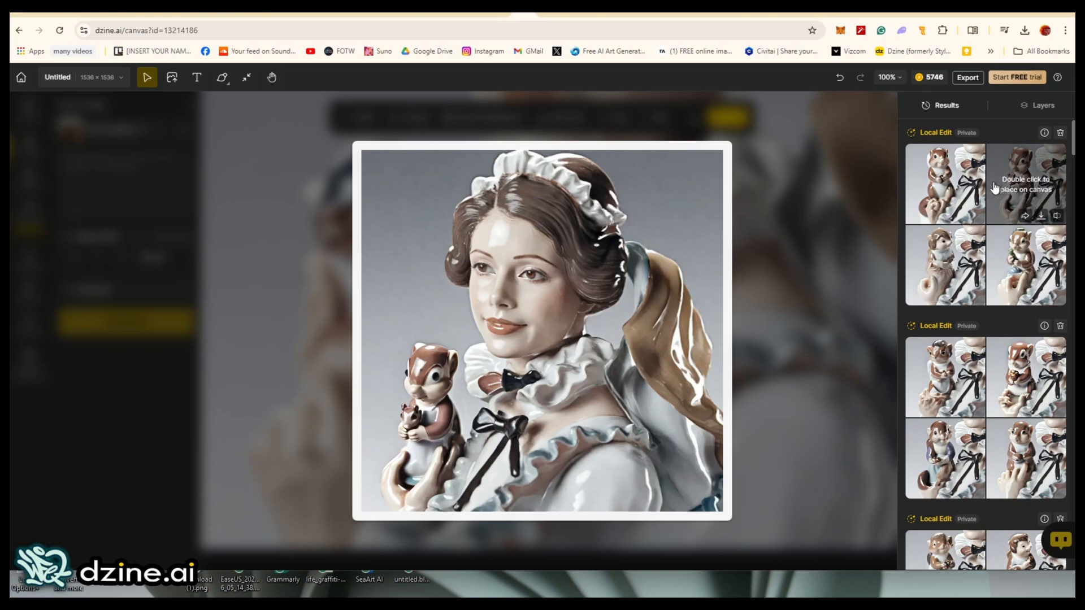
pyautogui.moveTo(931, 198)
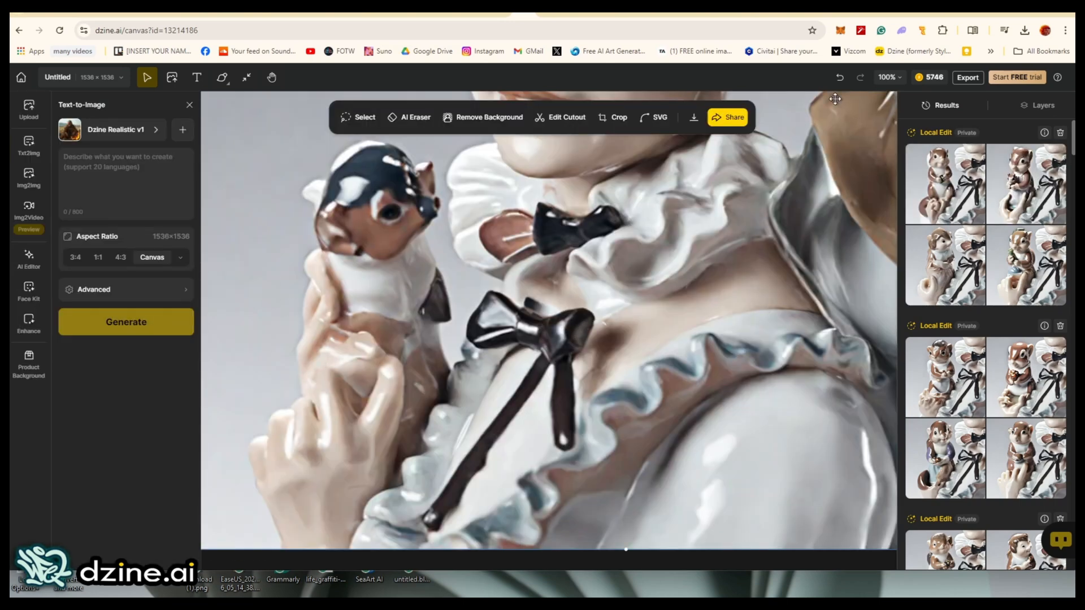
# - Show the layer list and open the AI Editor's Insert Object tool on the ceramic portrait
pyautogui.click(889, 79)
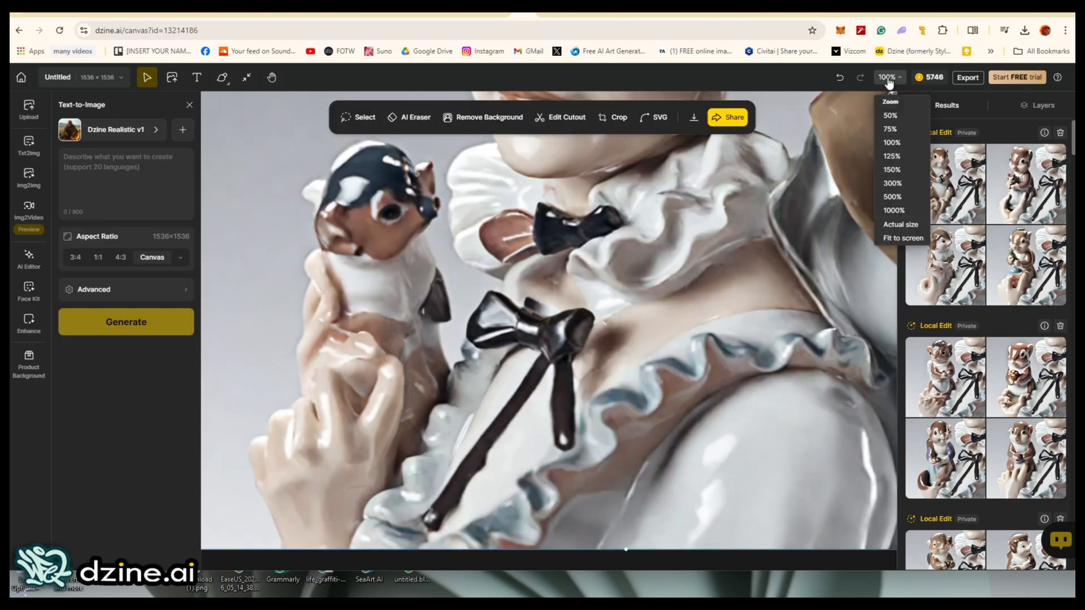
pyautogui.click(899, 130)
pyautogui.click(891, 78)
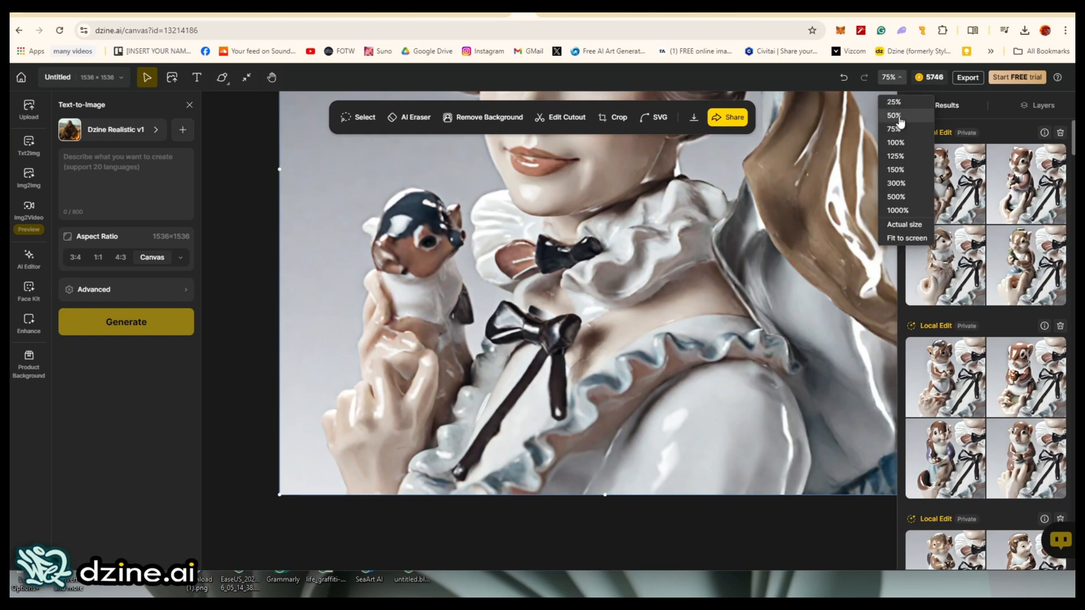
pyautogui.click(898, 117)
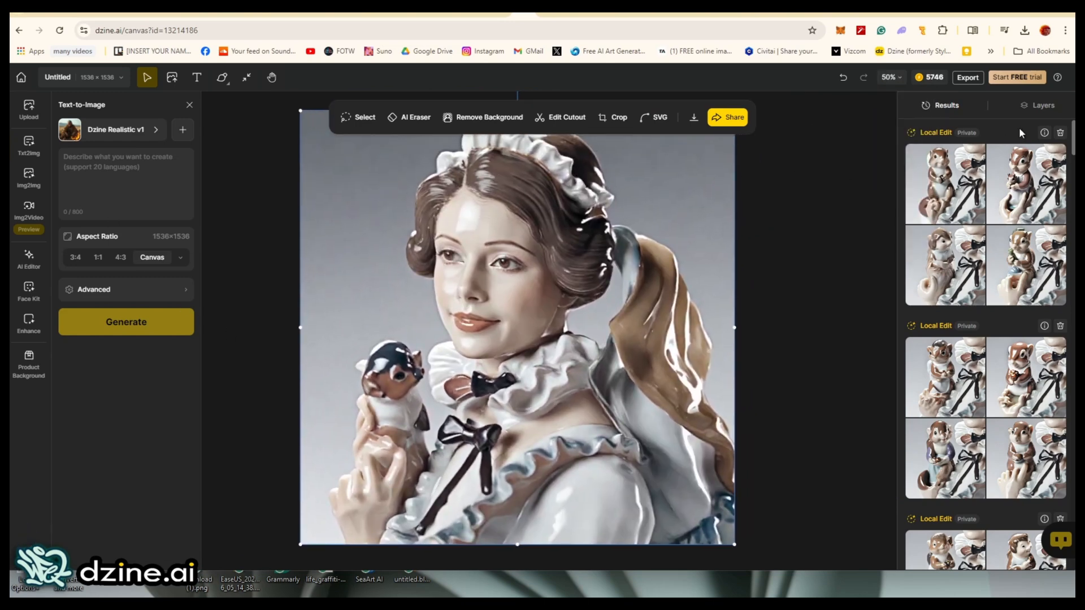
pyautogui.click(1043, 106)
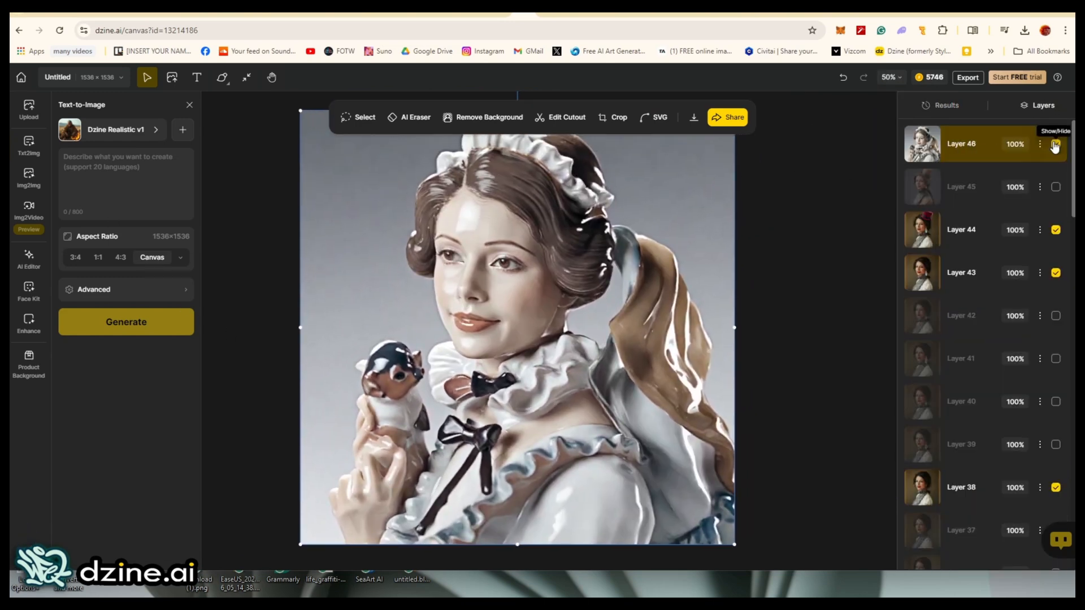
pyautogui.moveTo(789, 214); pyautogui.dragTo(780, 234)
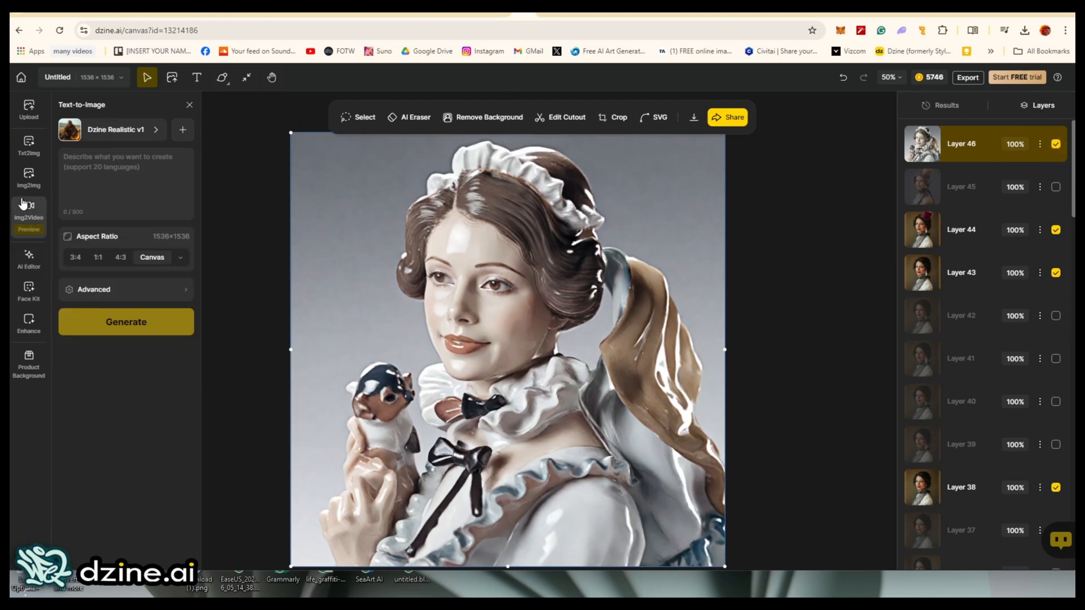
pyautogui.click(29, 262)
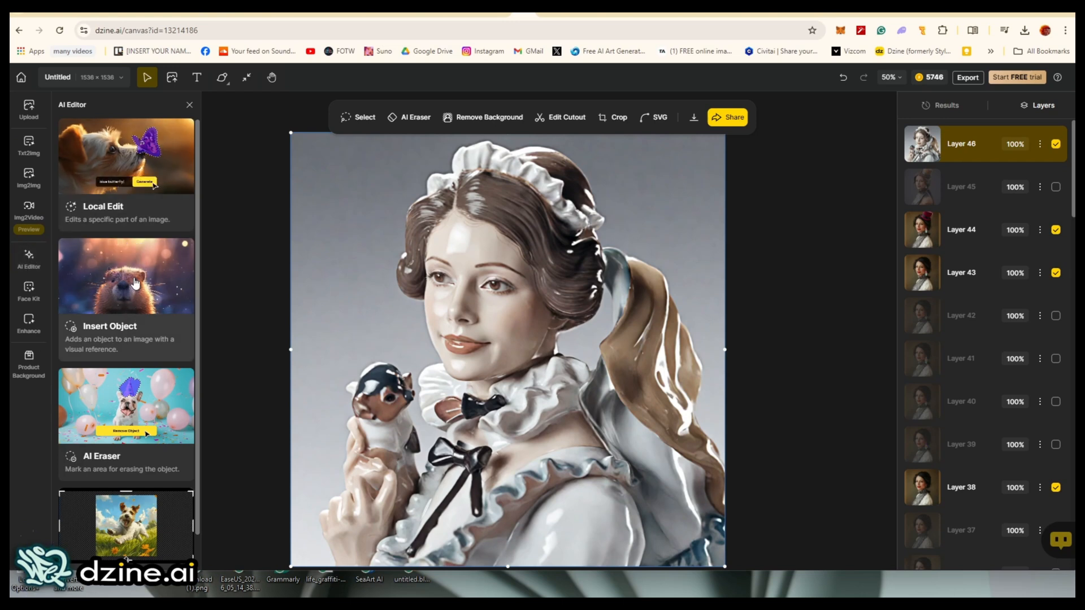
pyautogui.click(113, 276)
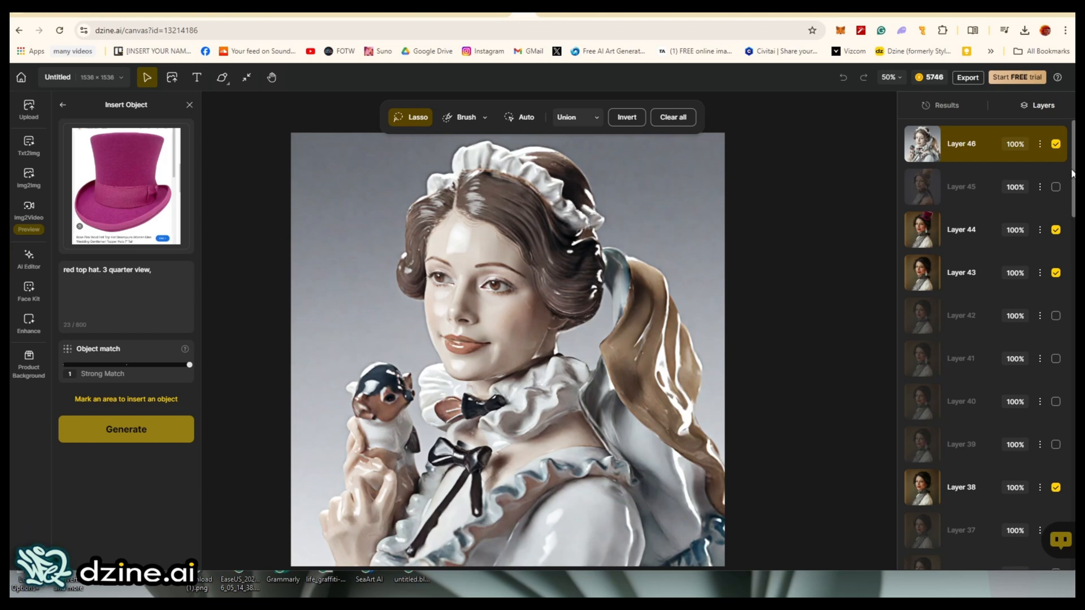
# - Hide Layers 46, 44 and 43, showing Layer 45 only briefly, to expose the portrait on Layer 38
pyautogui.click(1056, 144)
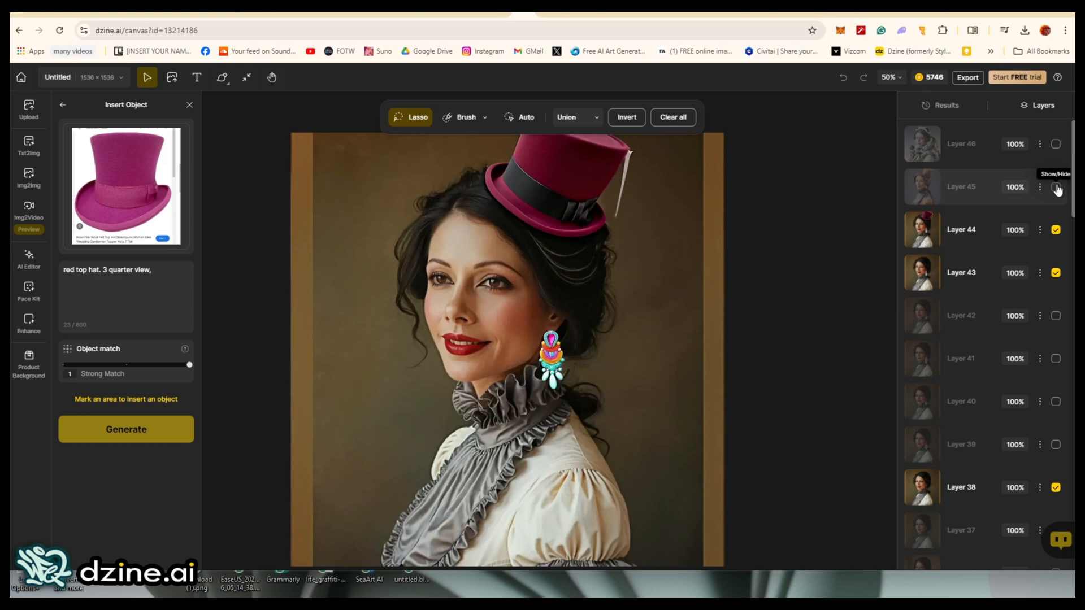
pyautogui.click(1055, 188)
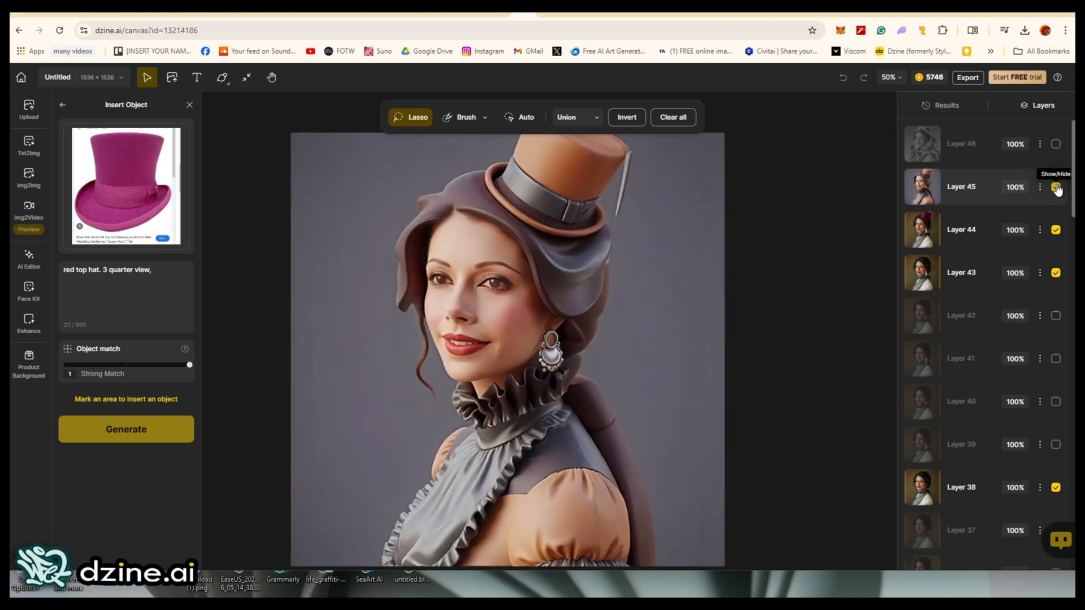
pyautogui.click(1056, 187)
pyautogui.click(1056, 230)
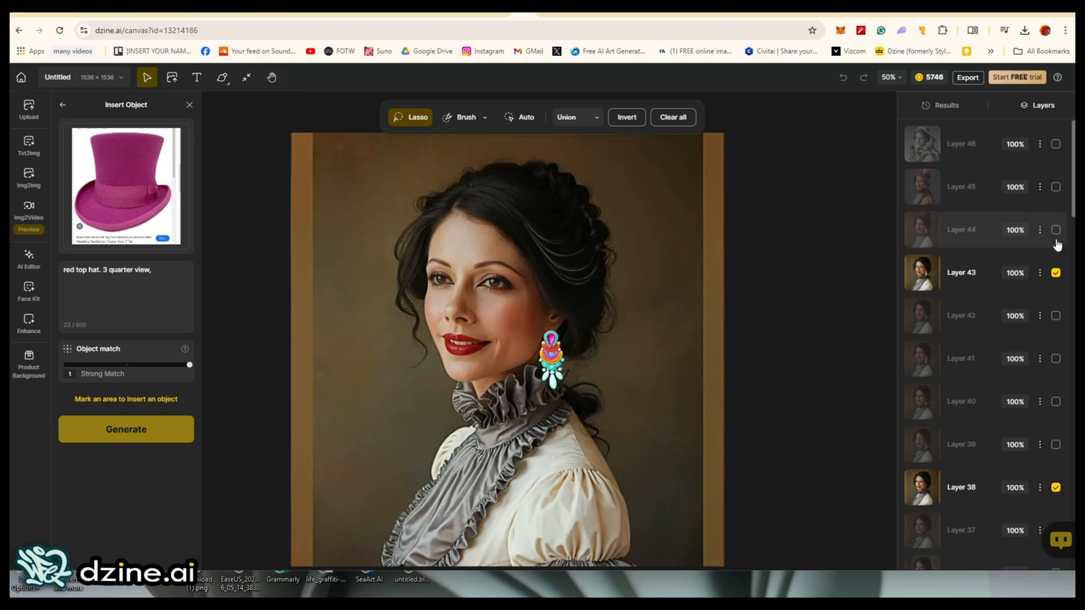
pyautogui.click(1055, 273)
pyautogui.click(1055, 274)
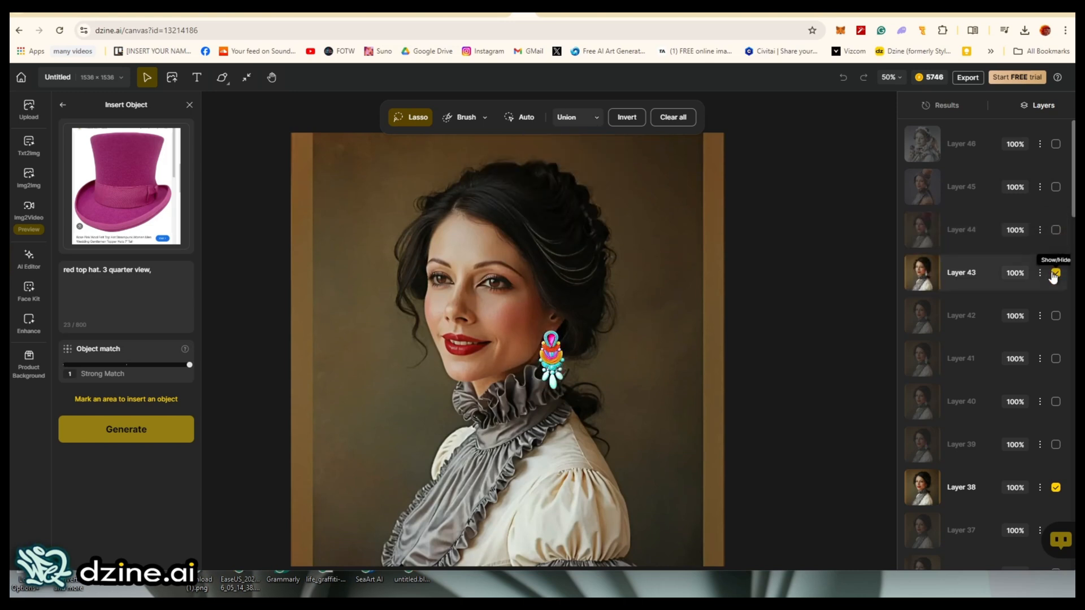
pyautogui.click(1055, 274)
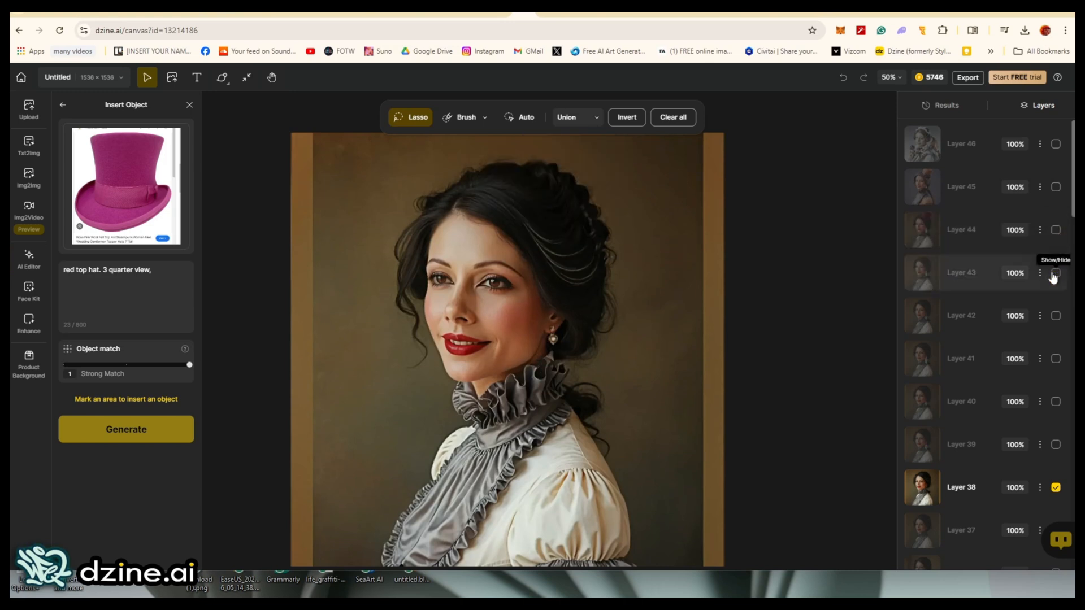
# - Make Layer 44 with the magenta top hat and colourful earring visible, showing Layer 45 only briefly for comparison
pyautogui.click(1055, 234)
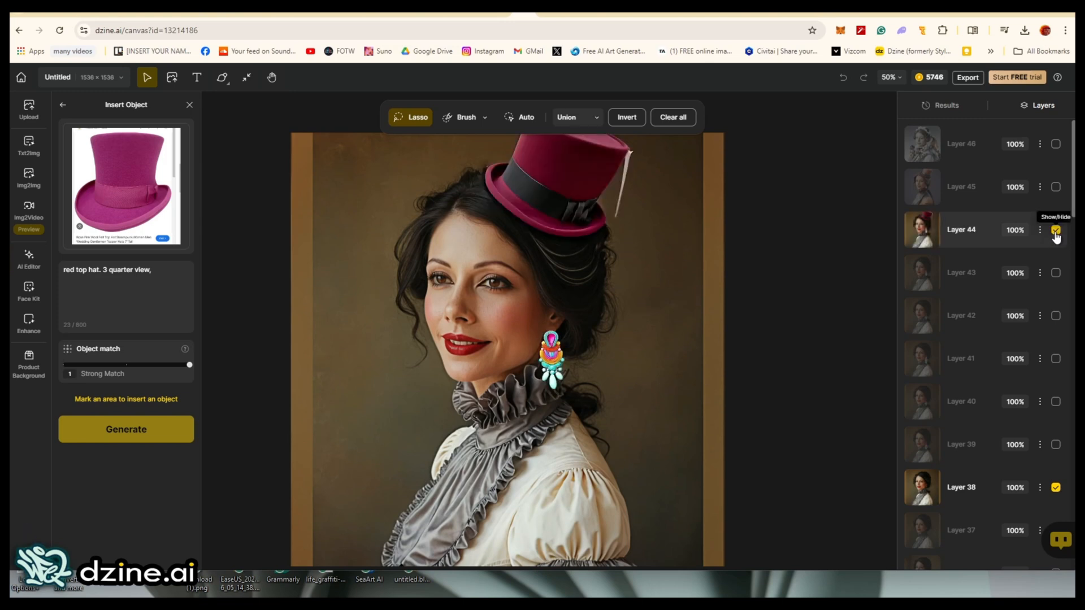
pyautogui.click(1055, 188)
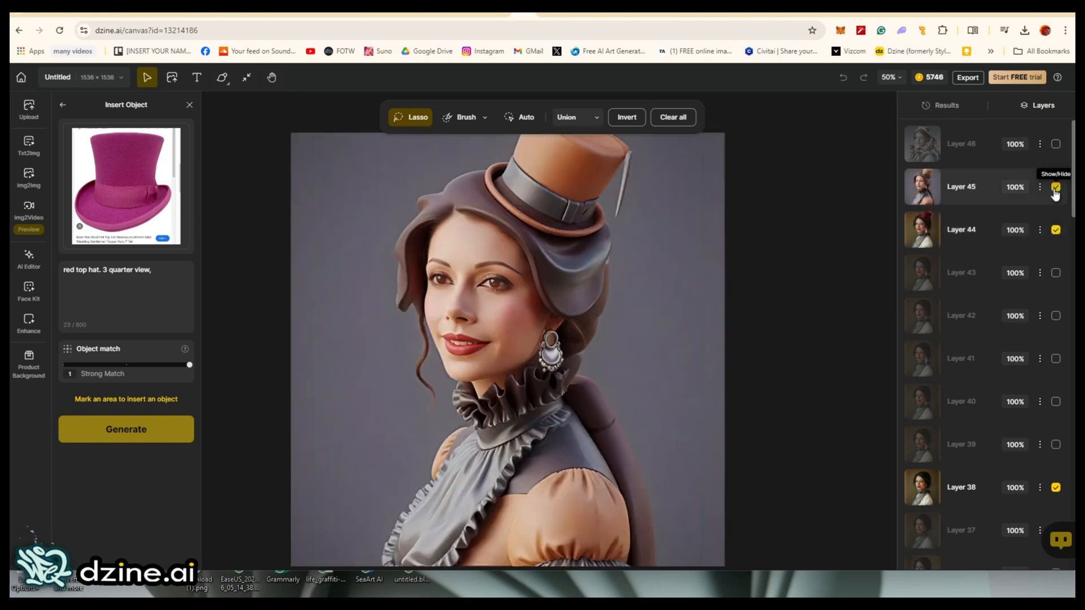
pyautogui.click(1055, 188)
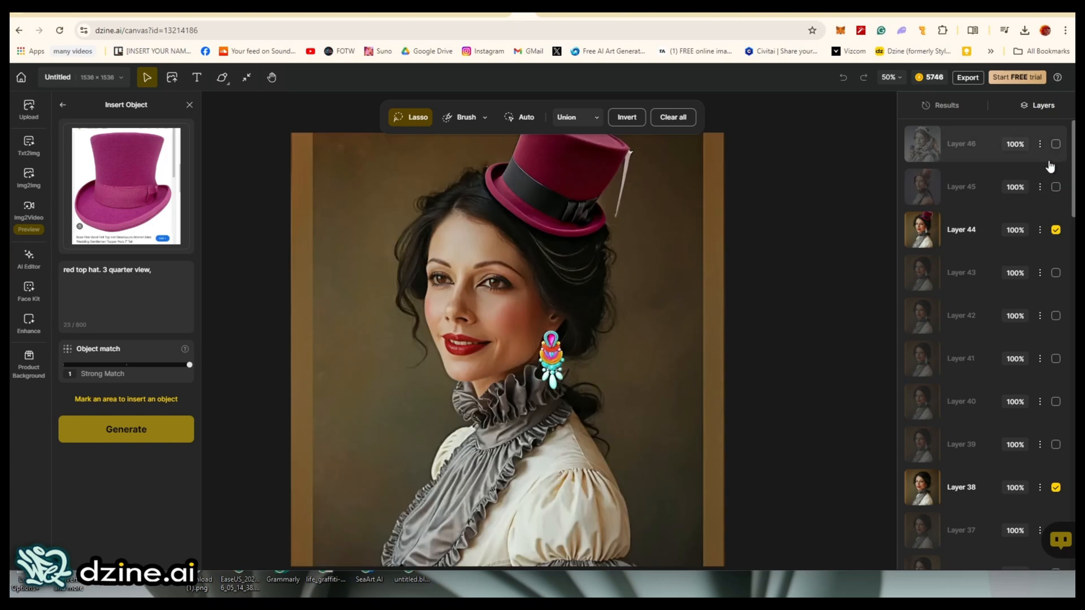
# - Place the Image-to-Image result with the top hat and white ruffled blouse on the canvas, then show the layer list
pyautogui.click(947, 107)
pyautogui.scroll(-10, 984, 339)
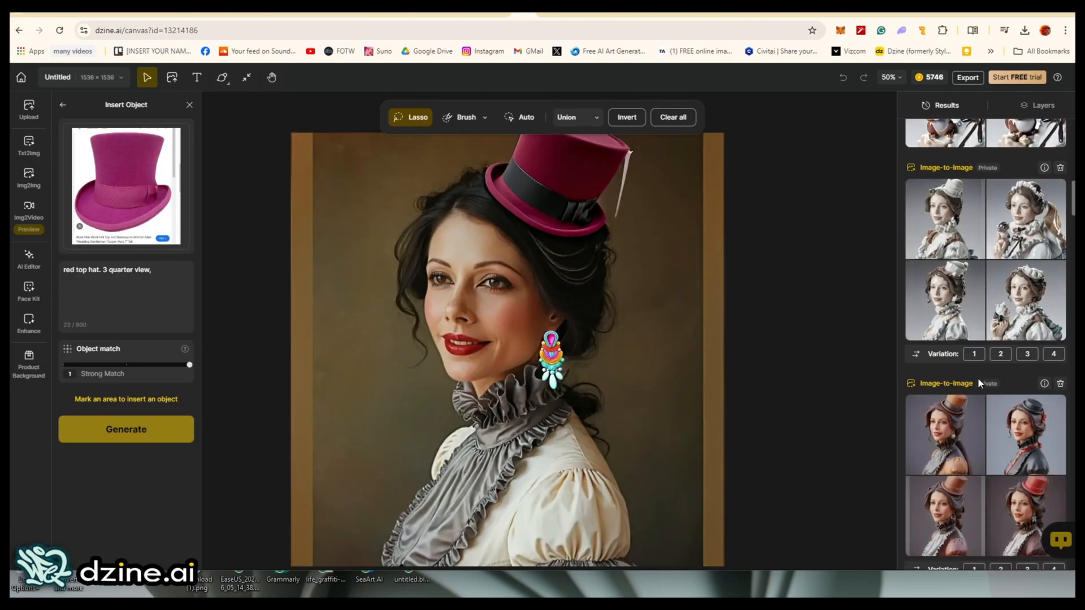
pyautogui.scroll(-5, 983, 339)
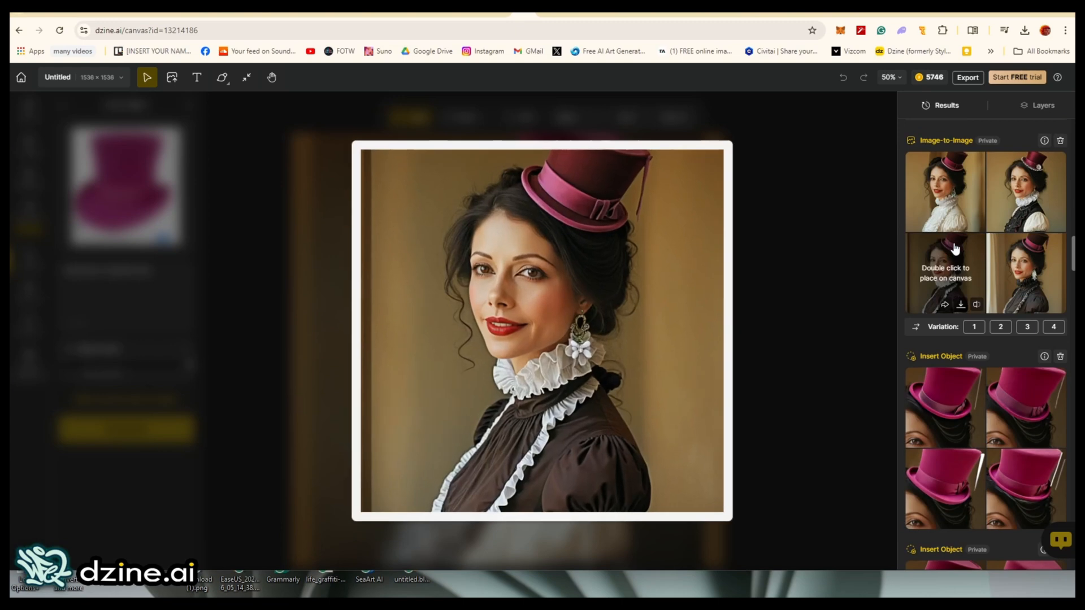
pyautogui.doubleClick(945, 203)
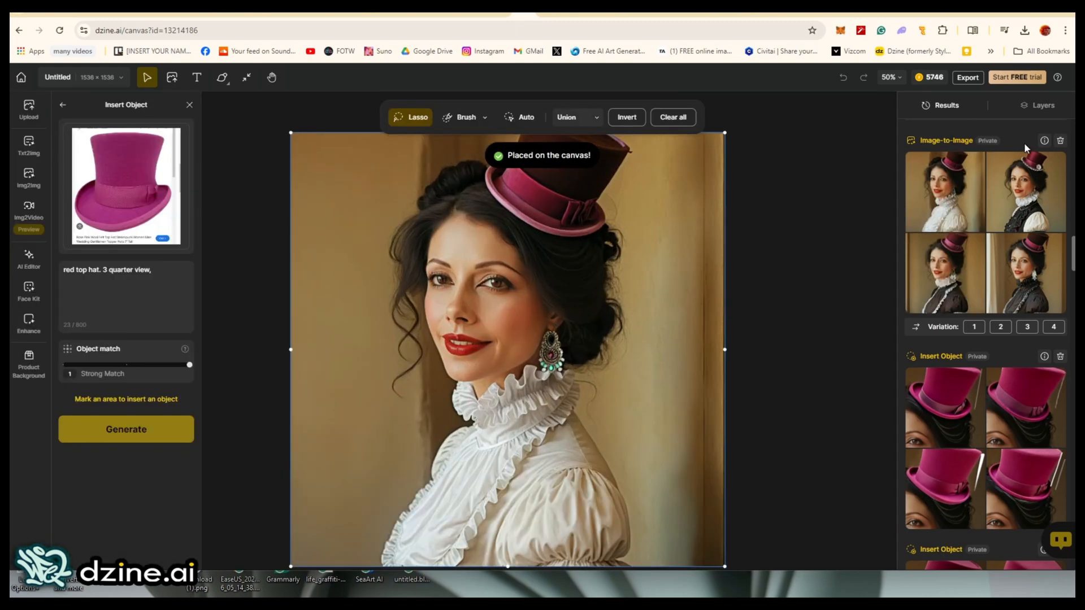
pyautogui.click(1044, 105)
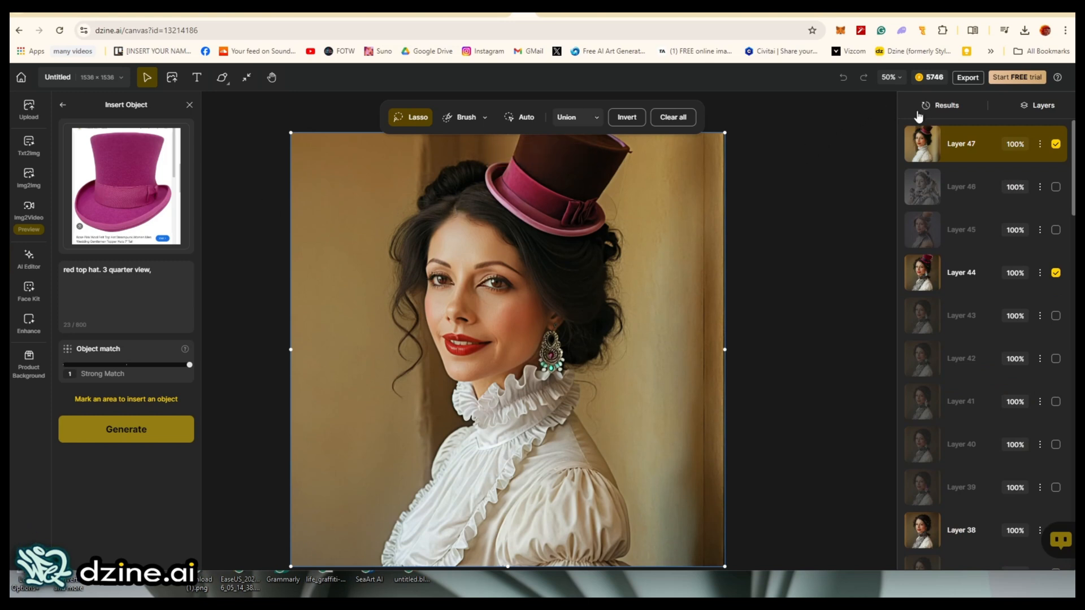
# - Zoom the canvas to 100% and examine the placed portrait's hat, hair, face, earring and ruffled collar
pyautogui.click(890, 77)
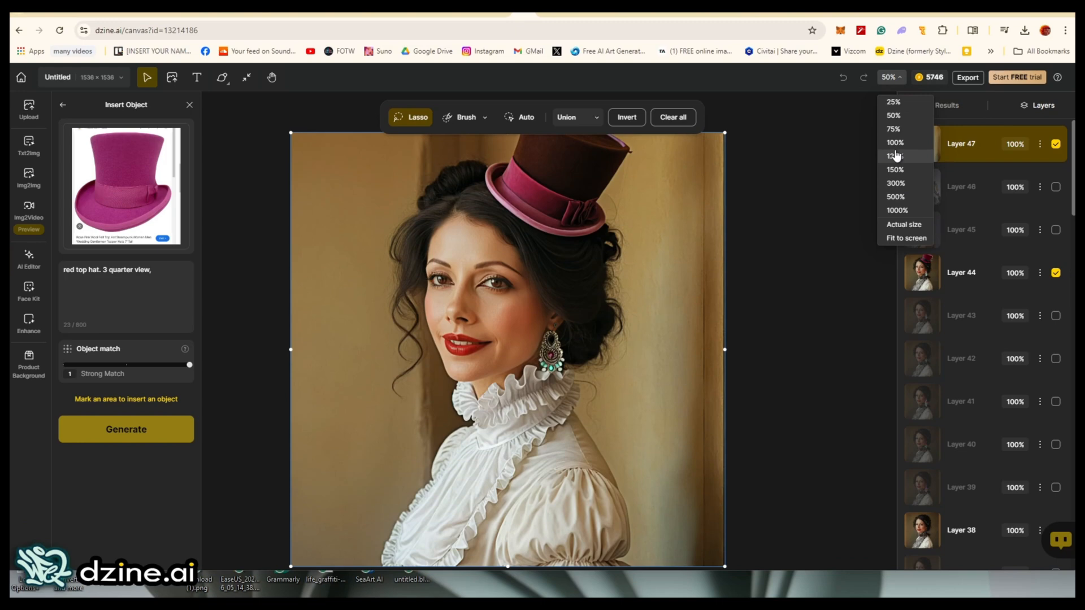
pyautogui.click(894, 142)
pyautogui.moveTo(439, 281); pyautogui.dragTo(433, 440)
pyautogui.moveTo(422, 341); pyautogui.dragTo(435, 448)
pyautogui.scroll(-5, 413, 464)
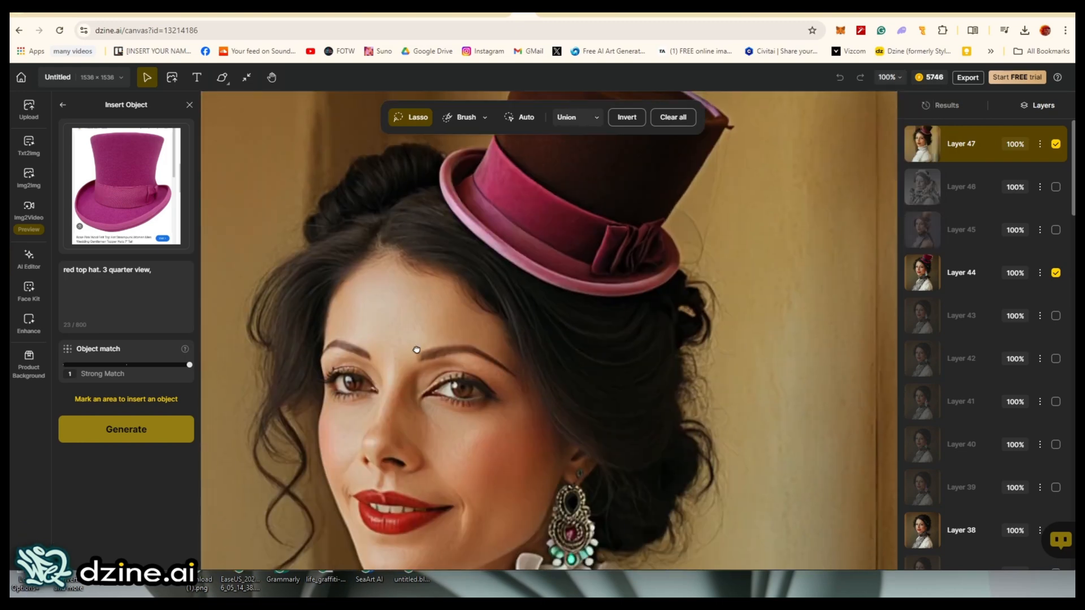
pyautogui.scroll(-5, 284, 423)
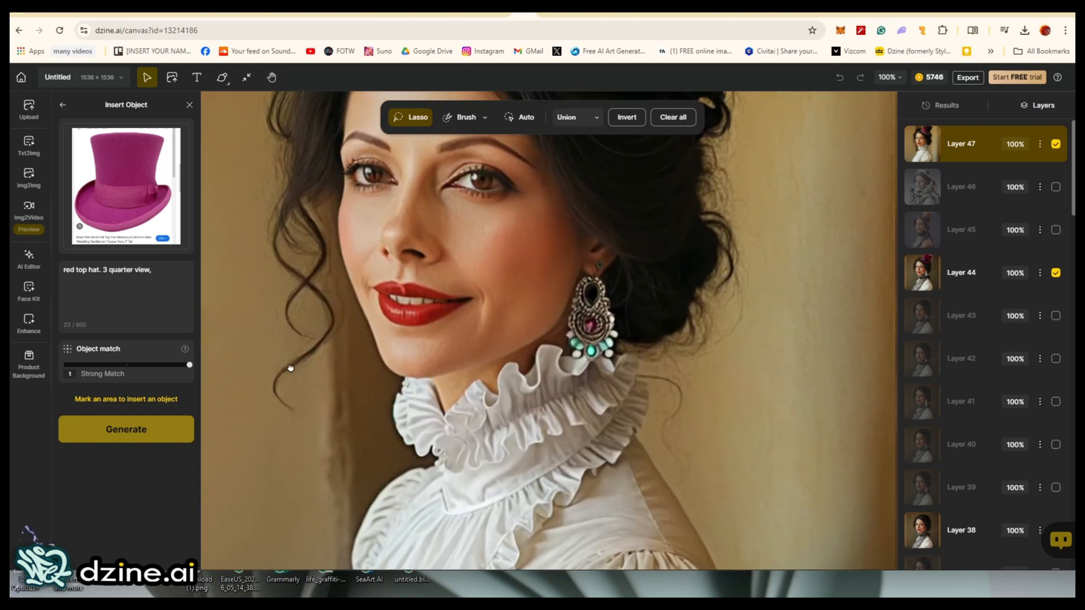
pyautogui.moveTo(261, 286); pyautogui.dragTo(291, 294)
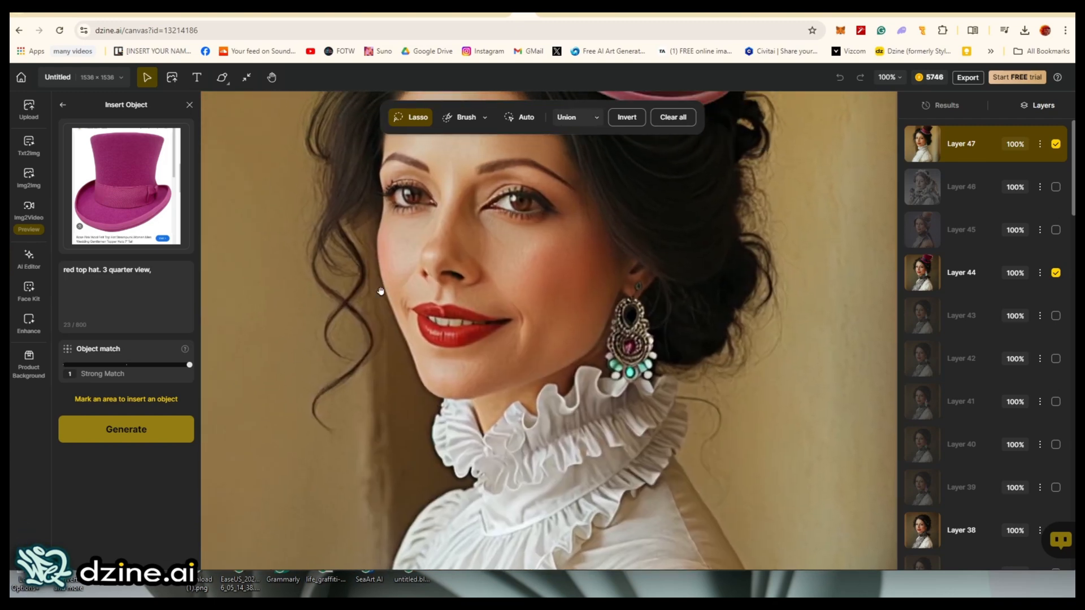
pyautogui.hscroll(1, 354, 292)
pyautogui.scroll(-5, 367, 237)
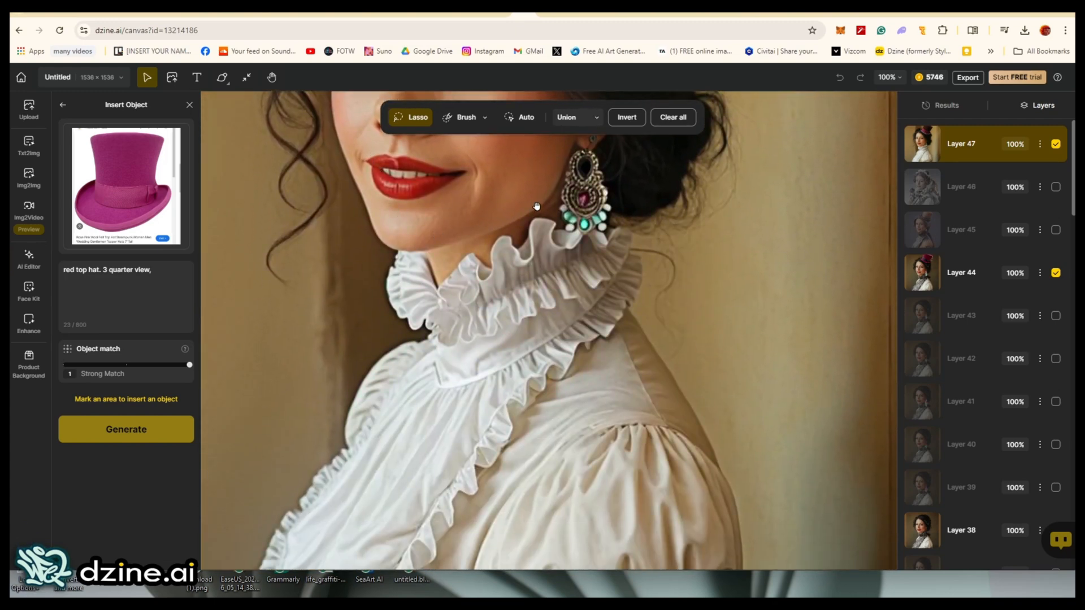
pyautogui.scroll(3, 537, 200)
pyautogui.moveTo(533, 232); pyautogui.dragTo(554, 434)
pyautogui.scroll(5, 554, 434)
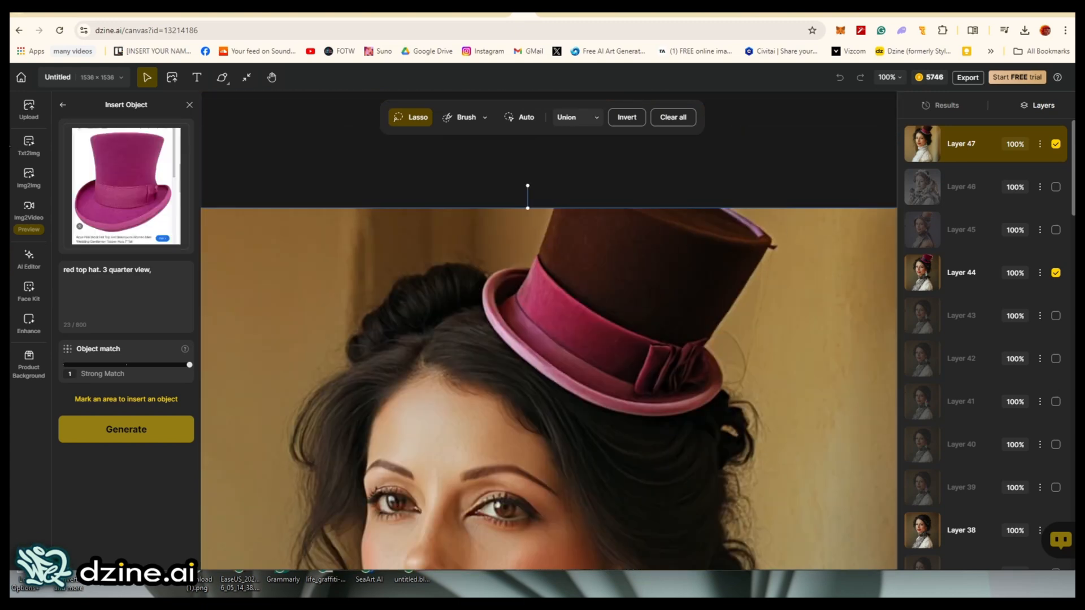
pyautogui.moveTo(131, 193)
pyautogui.scroll(-4, 373, 343)
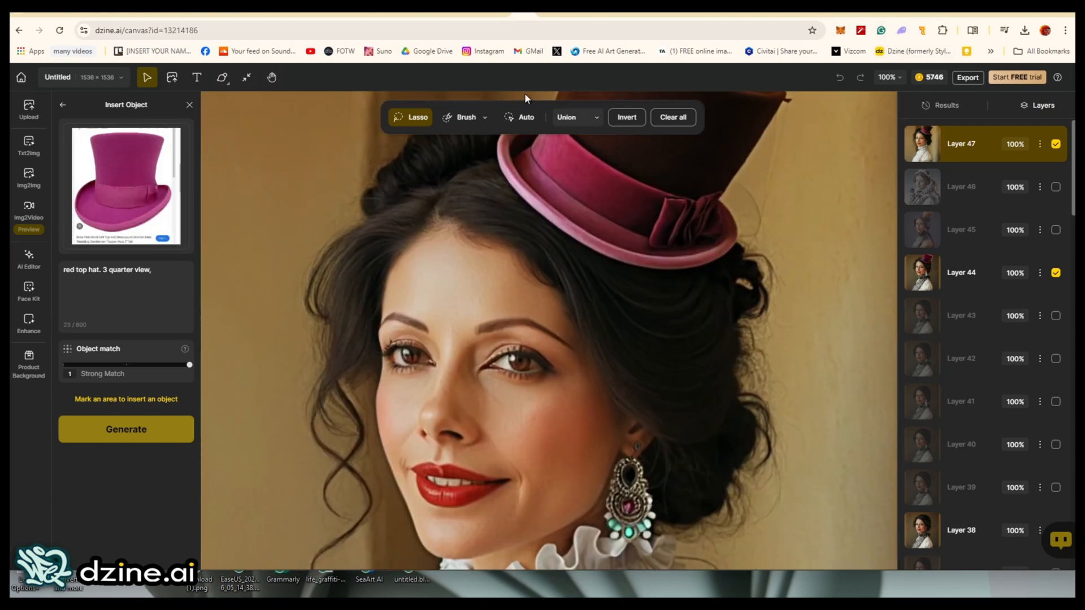
pyautogui.moveTo(543, 597)
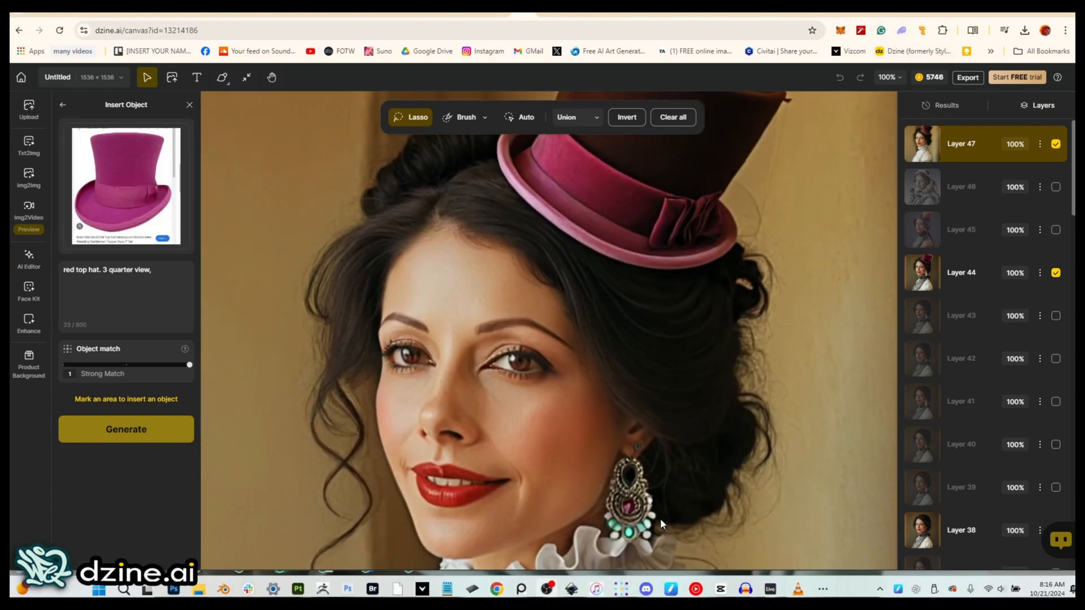